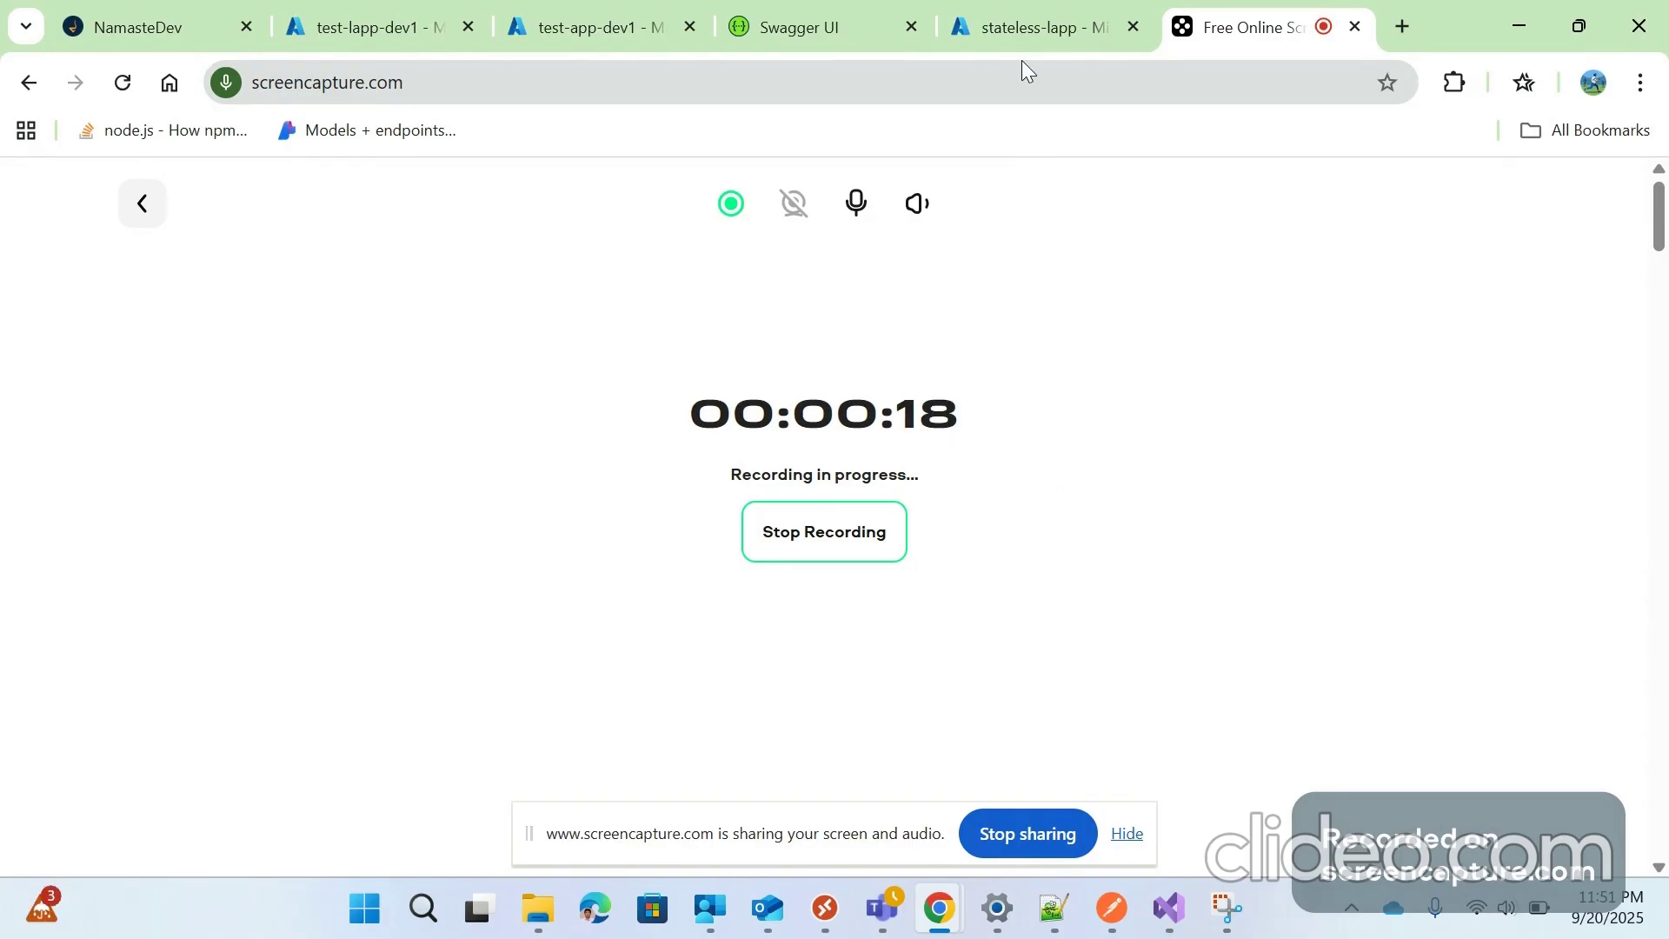
Switch to the stateless-lapp designer tab showing the Send message action to orders-queue
{"action": "left_click", "coordinate": [1021, 31]}
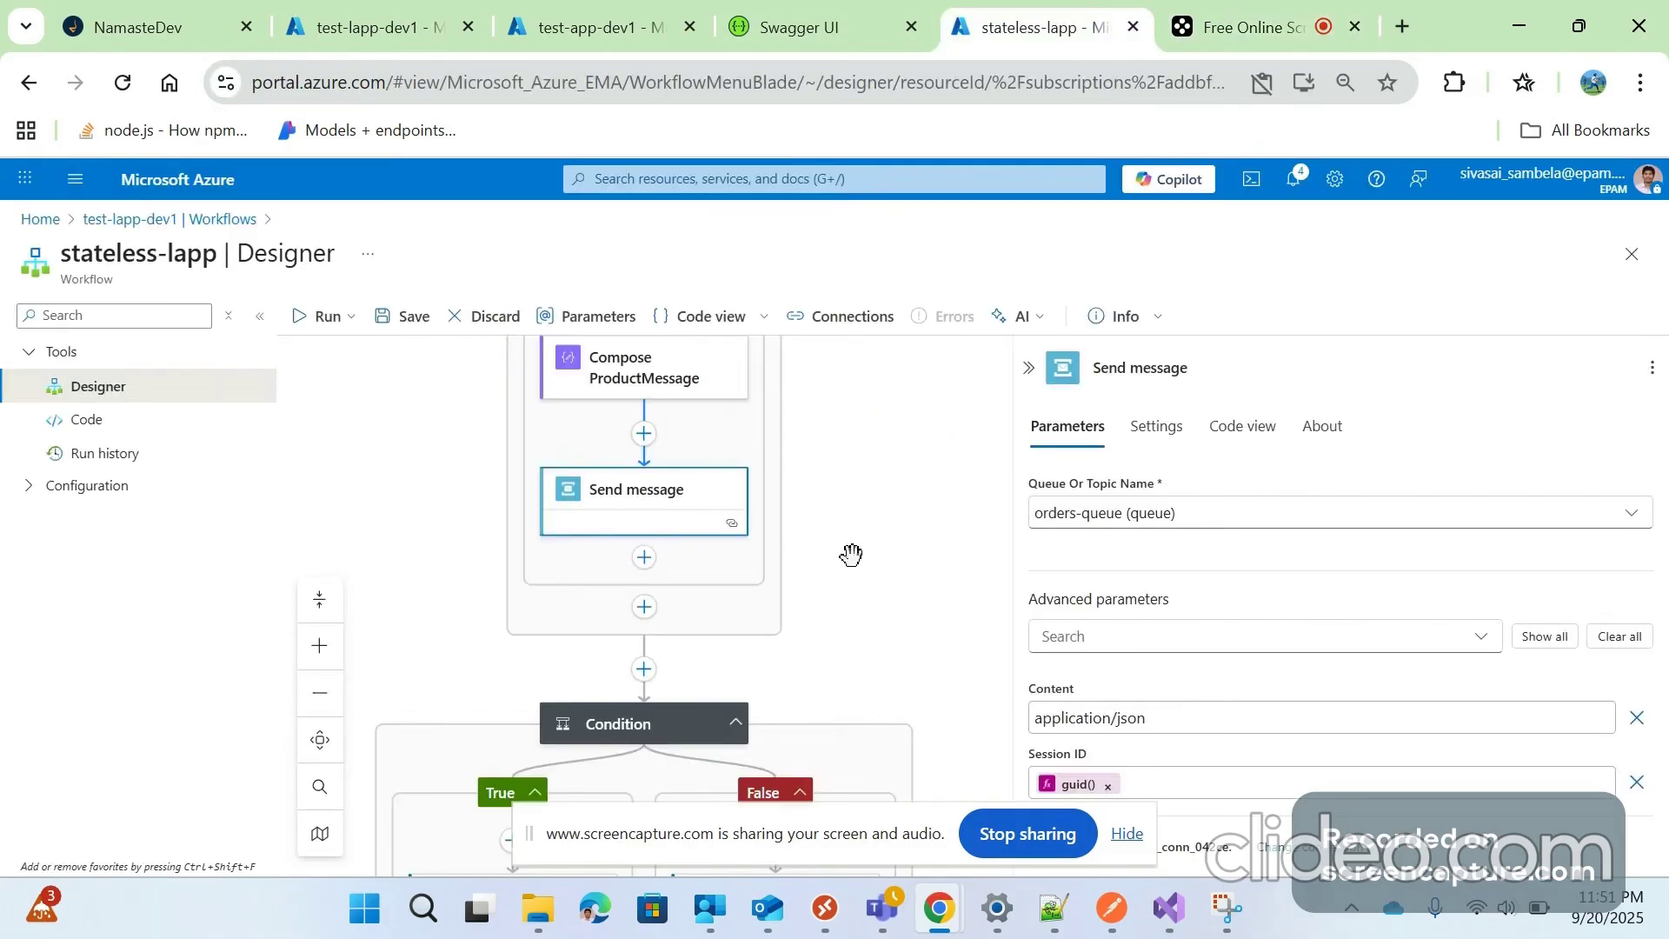
Collapse the Send message panel, scroll up to the trigger, and use the Home breadcrumb
{"action": "scroll", "coordinate": [865, 574], "scroll_direction": "up", "scroll_amount": 5}
{"action": "left_click", "coordinate": [1030, 368]}
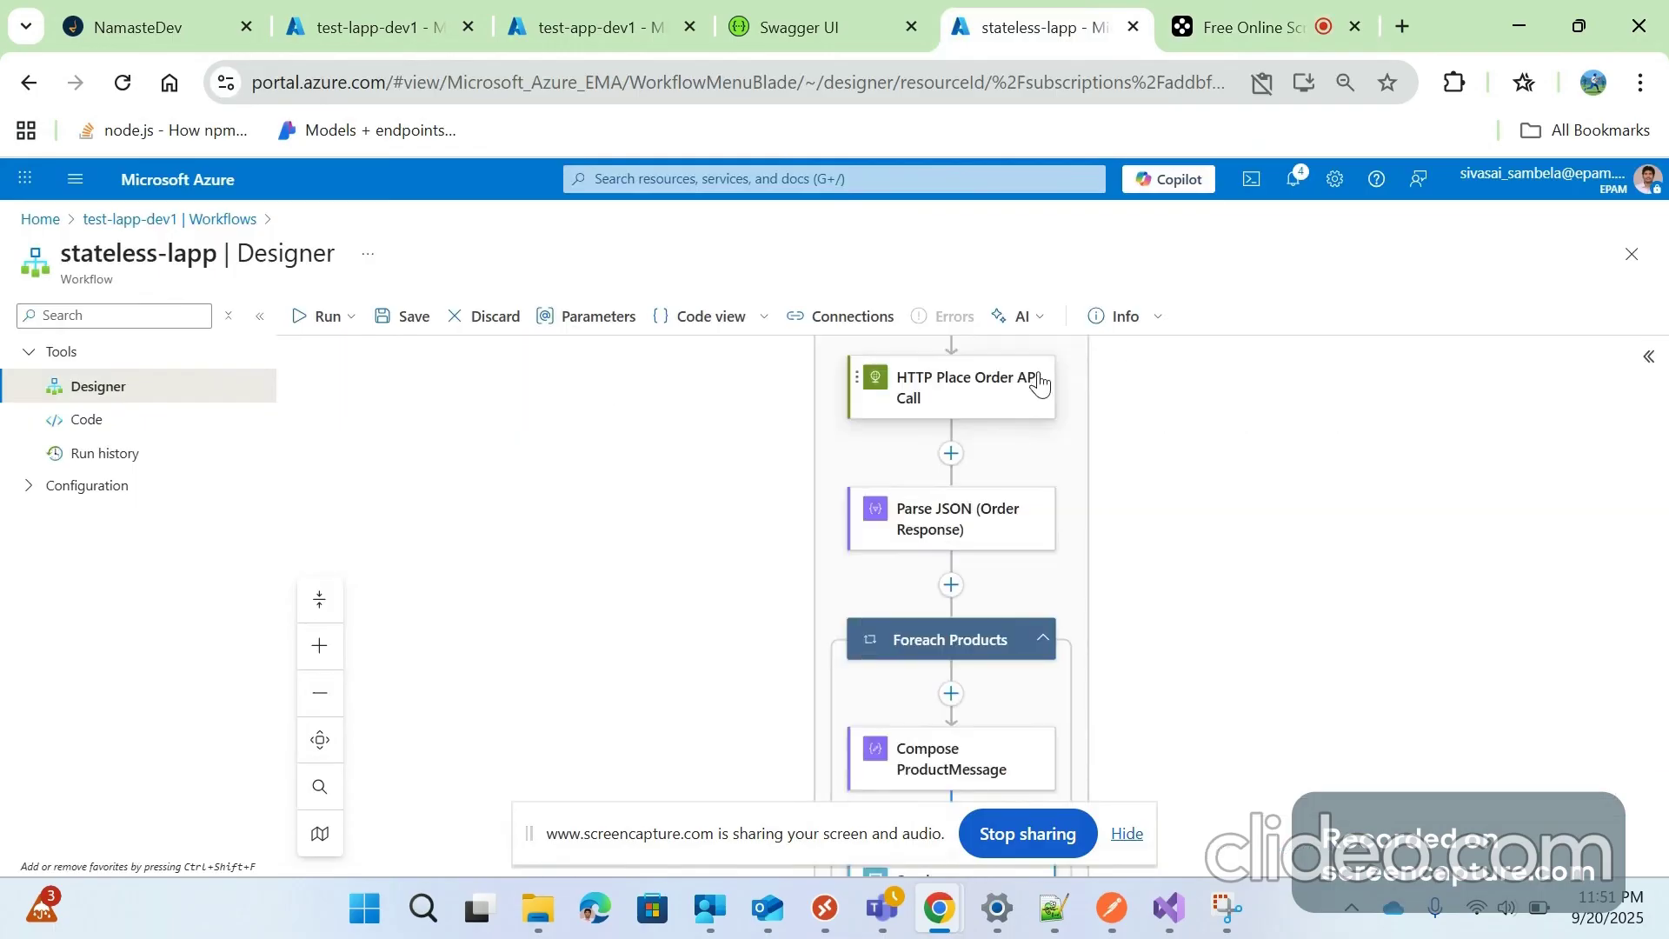
{"action": "scroll", "coordinate": [1007, 587], "scroll_direction": "up", "scroll_amount": 4}
{"action": "scroll", "coordinate": [1008, 587], "scroll_direction": "up", "scroll_amount": 3}
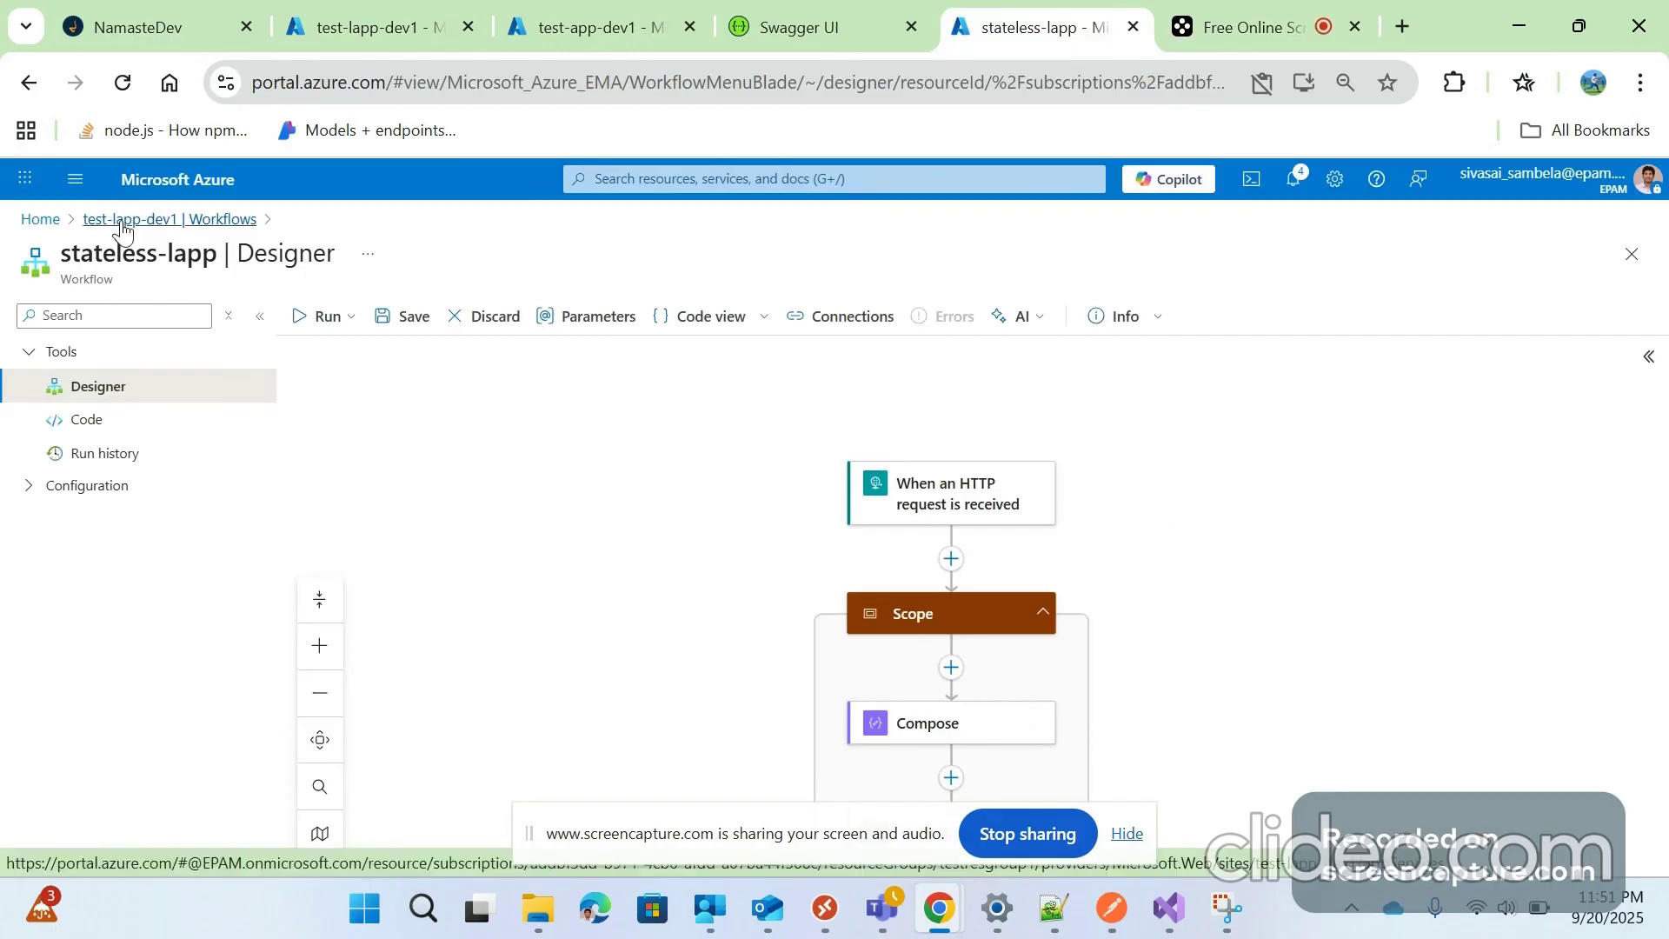
{"action": "left_click", "coordinate": [38, 220]}
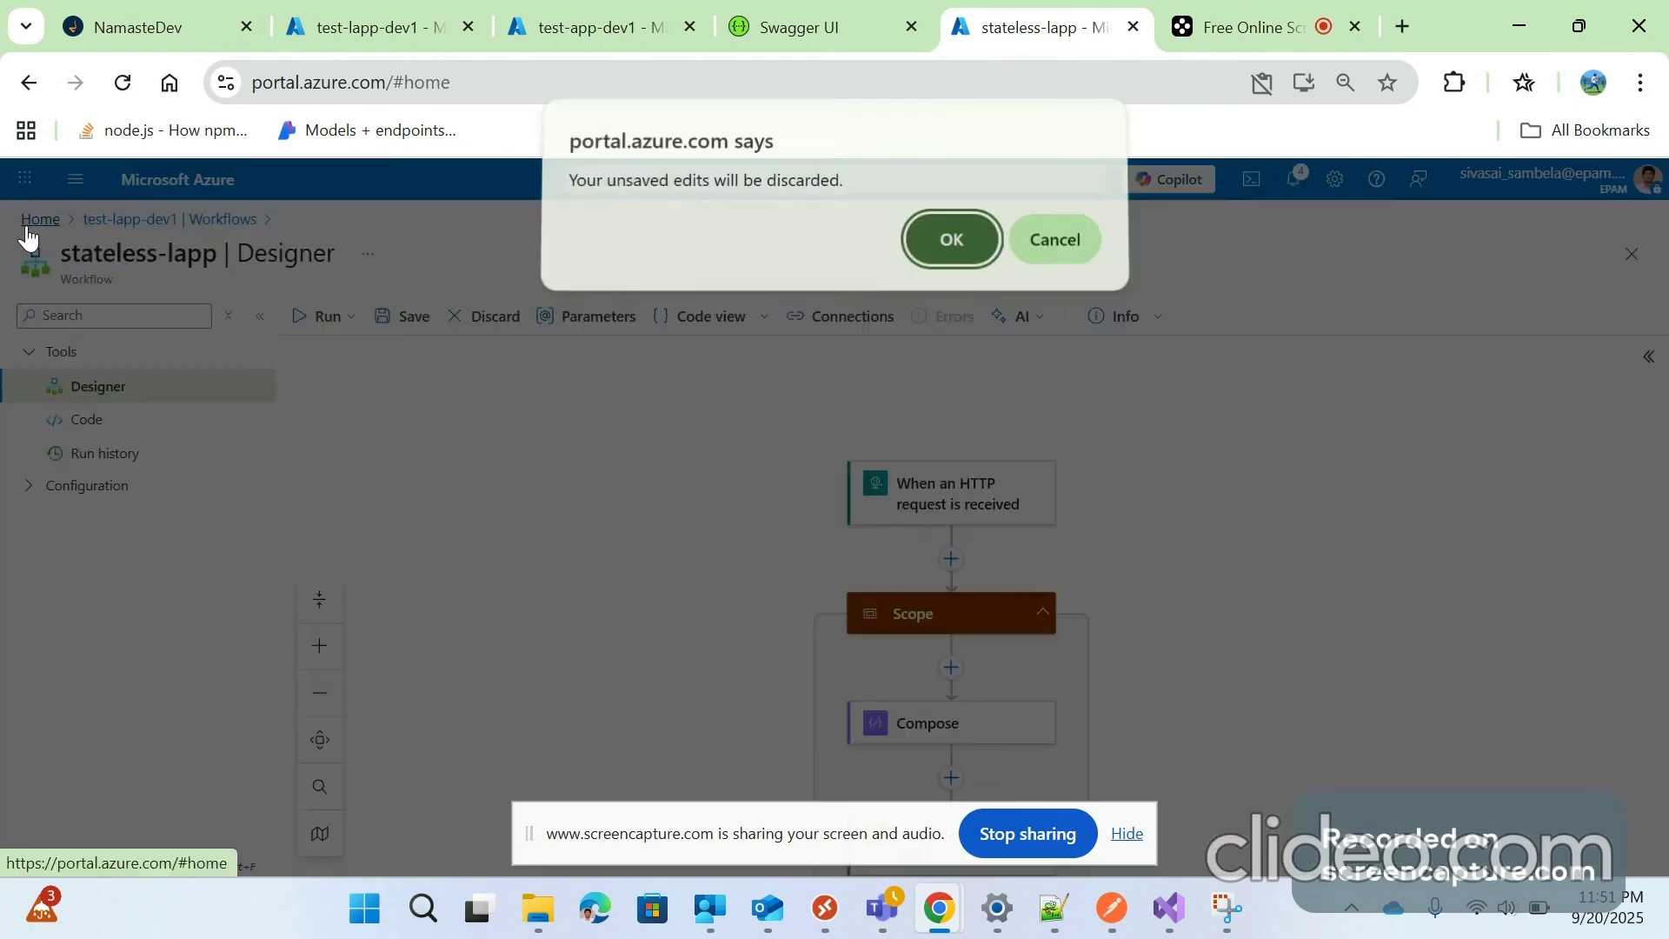
Discard the unsaved edits and open test-lapp-dev1 from the Home page's Recent resources
{"action": "left_click", "coordinate": [970, 245]}
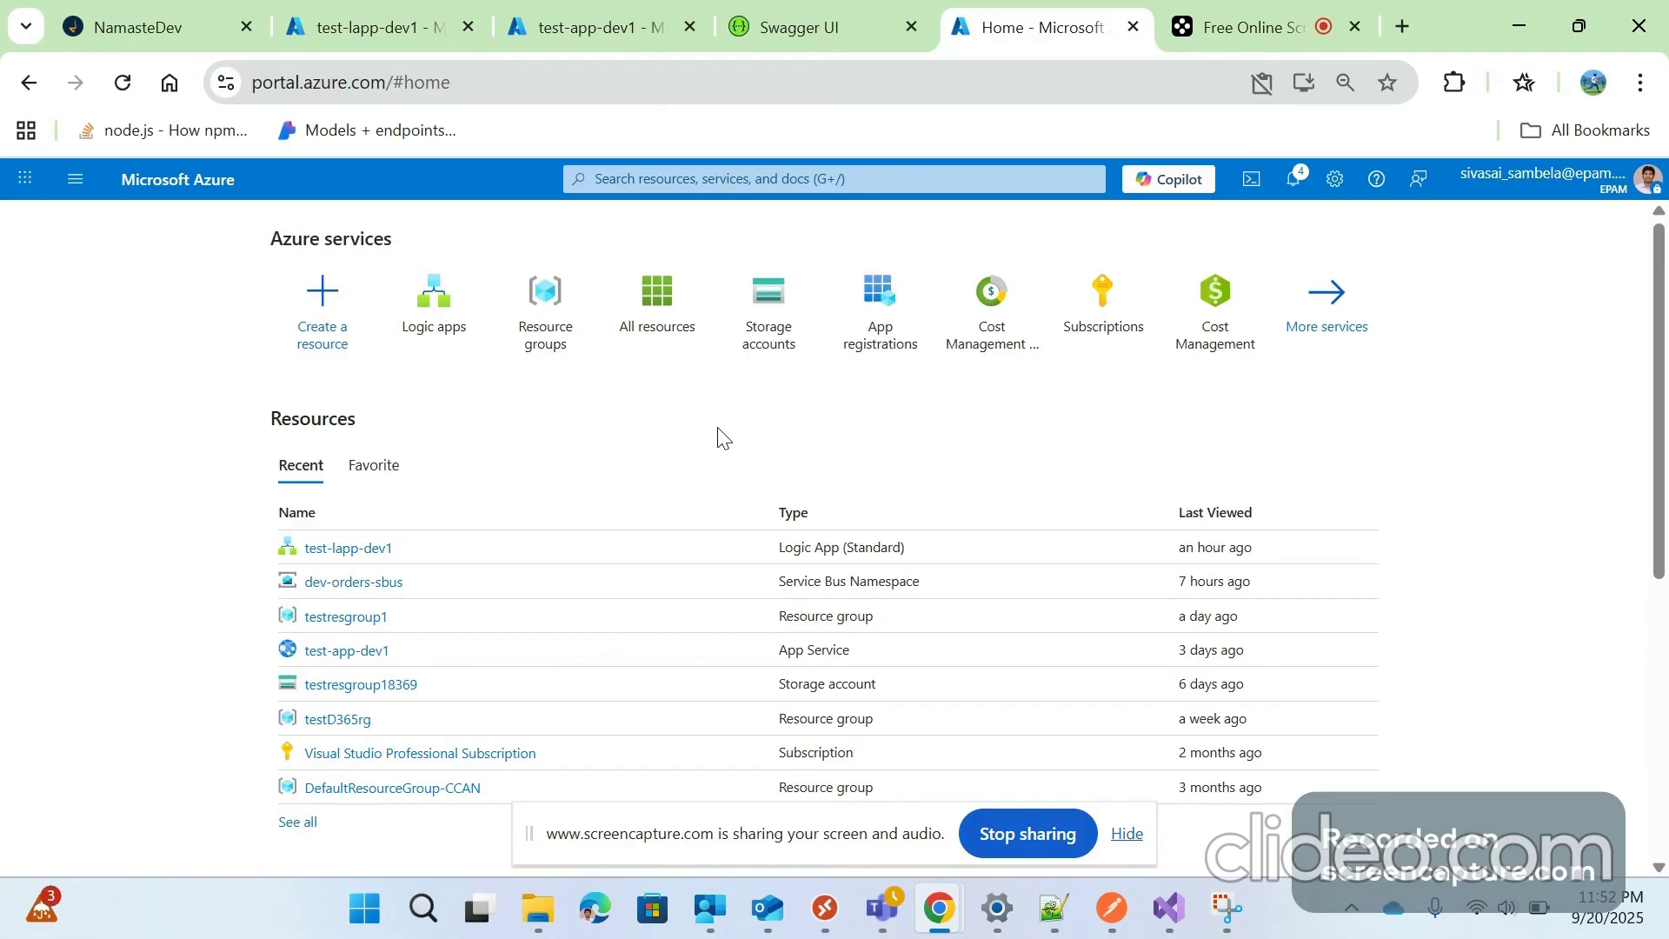
{"action": "left_click", "coordinate": [341, 548]}
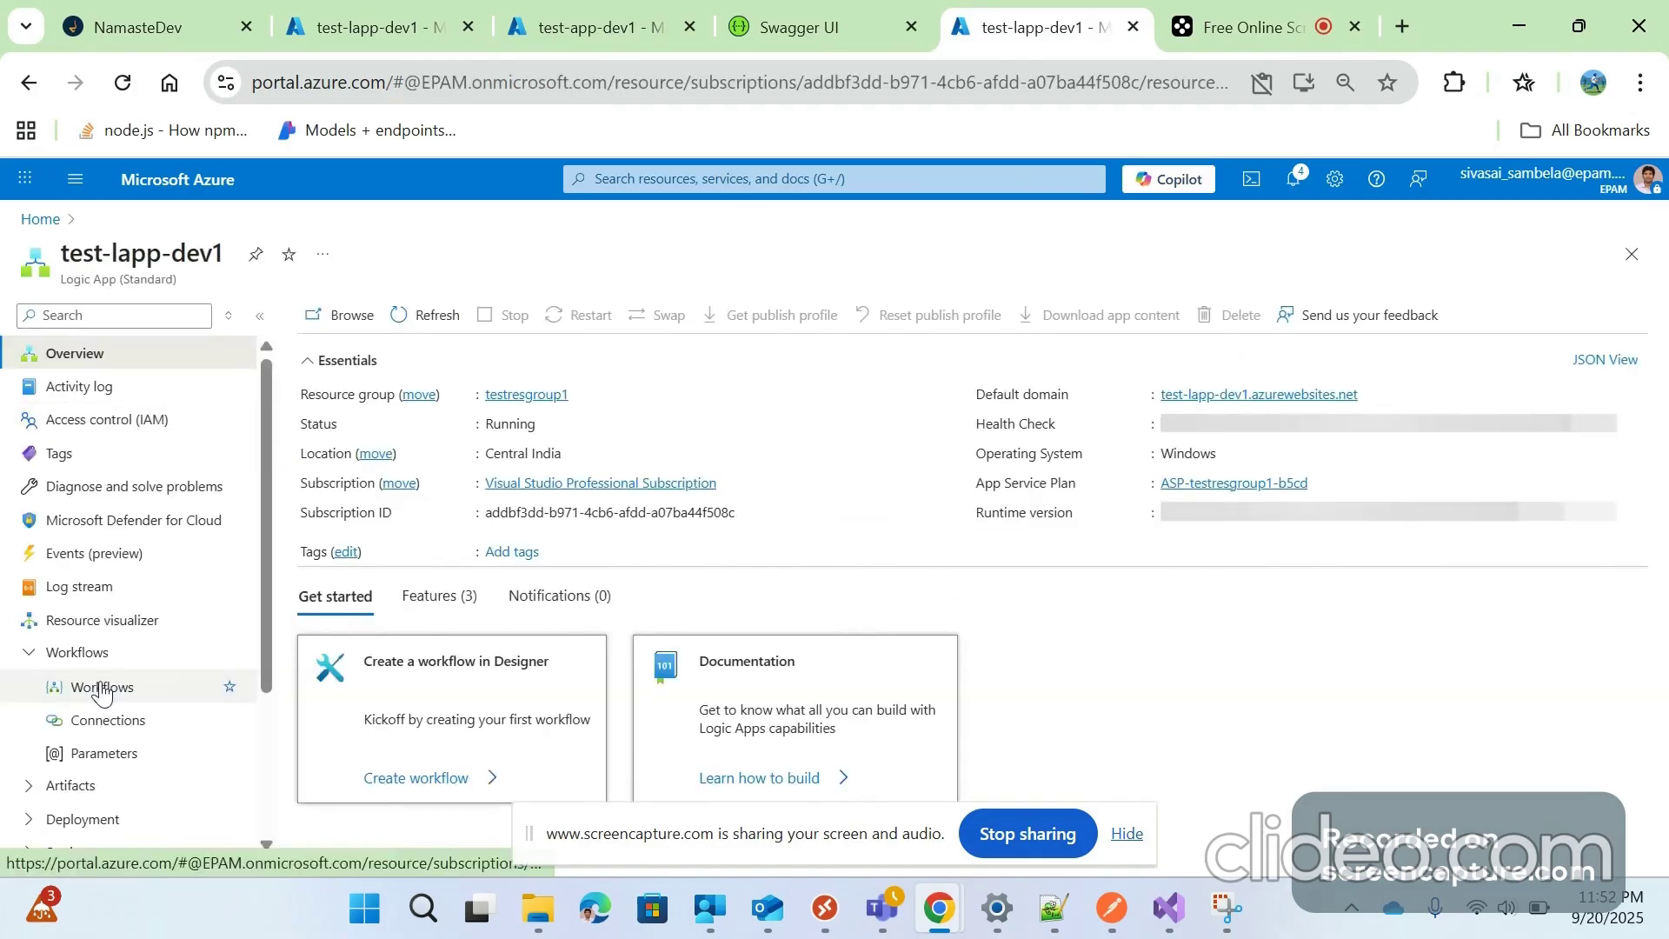
Show the Workflows list of the test-lapp-dev1 Logic App
{"action": "left_click", "coordinate": [102, 689]}
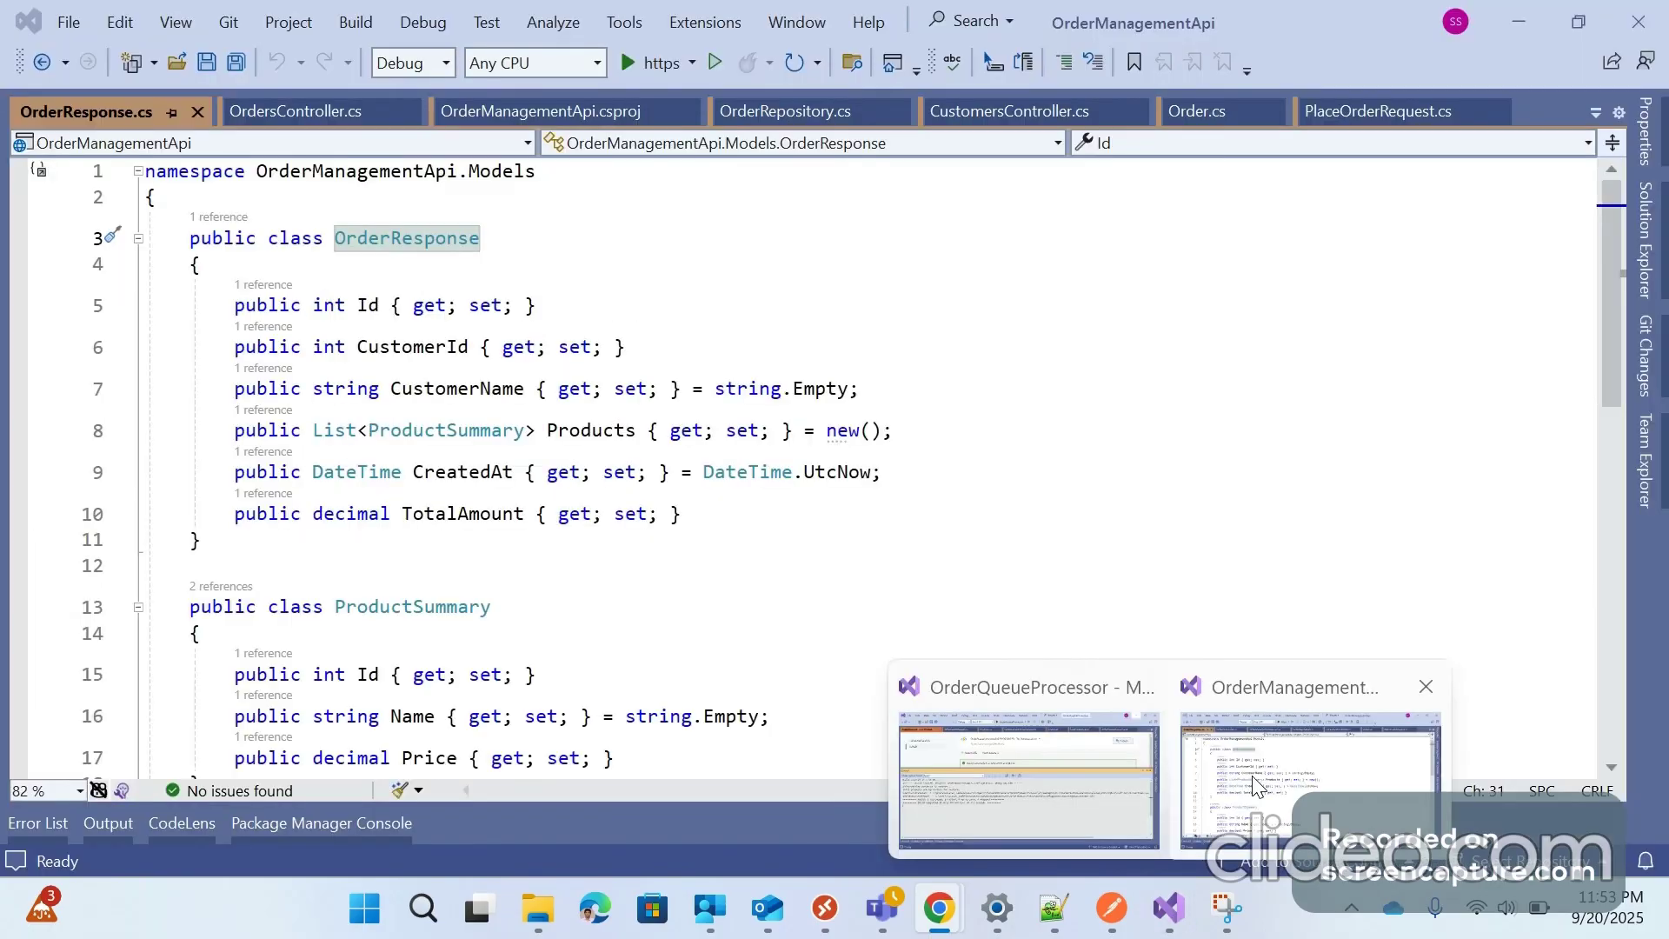
Review the Order model's Id, CustomerId, CreatedAt and TotalAmount properties, then start the API over https
{"action": "left_click", "coordinate": [1254, 785]}
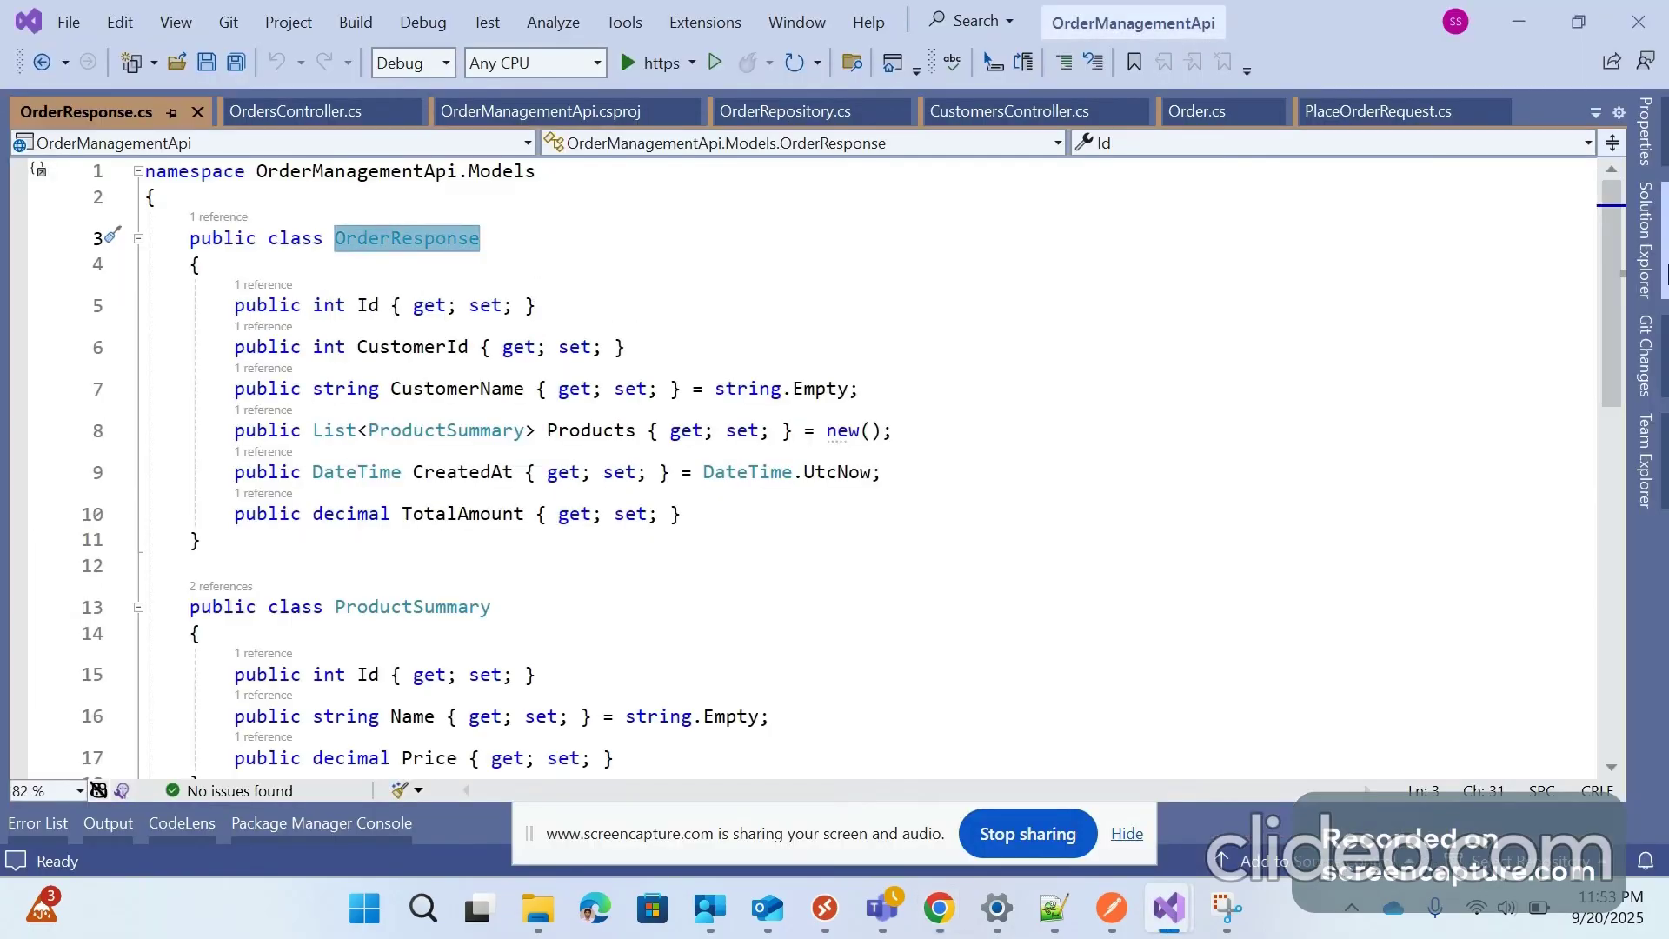
{"action": "left_click", "coordinate": [1664, 273]}
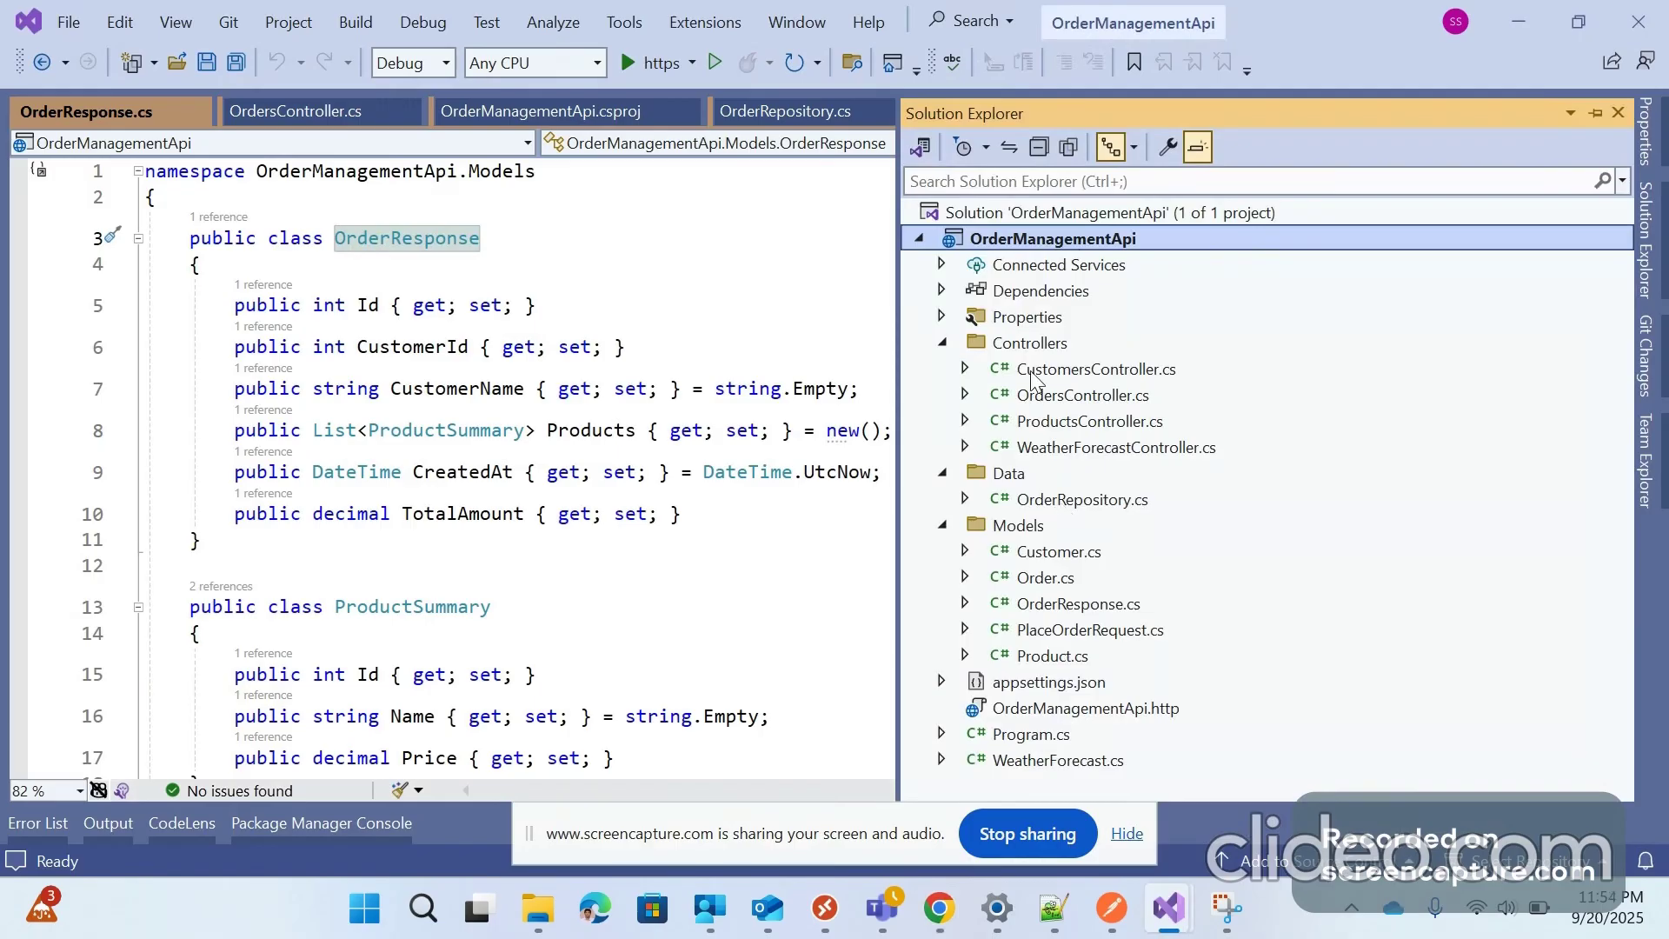
{"action": "left_click", "coordinate": [1051, 578]}
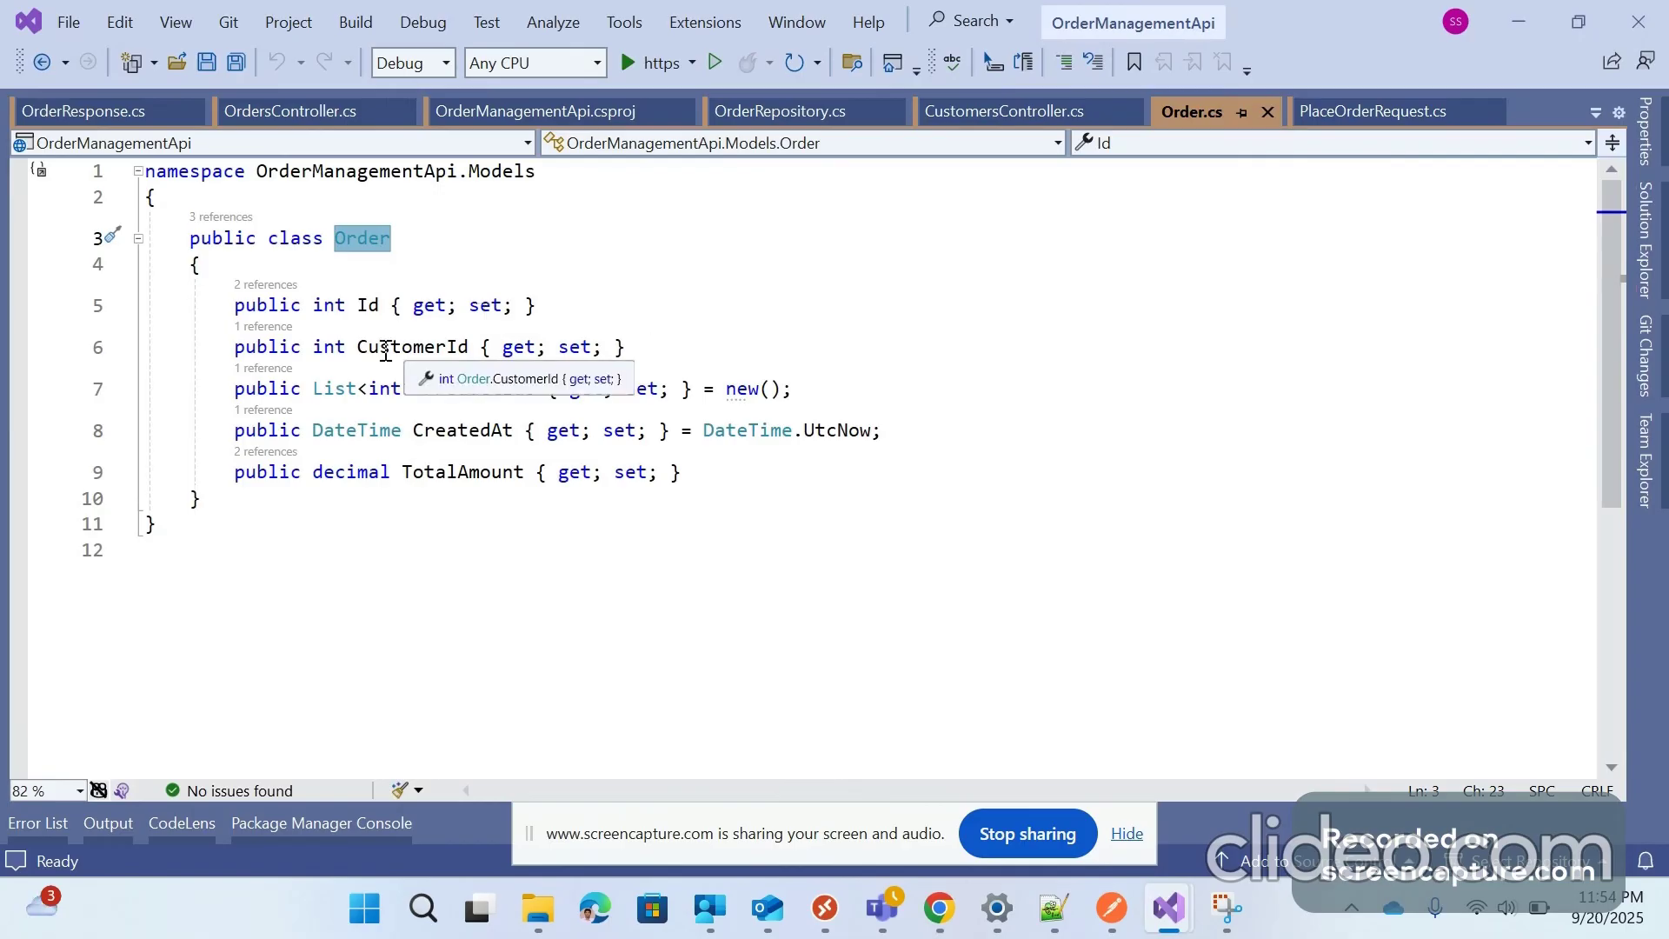
{"action": "double_click", "coordinate": [414, 348]}
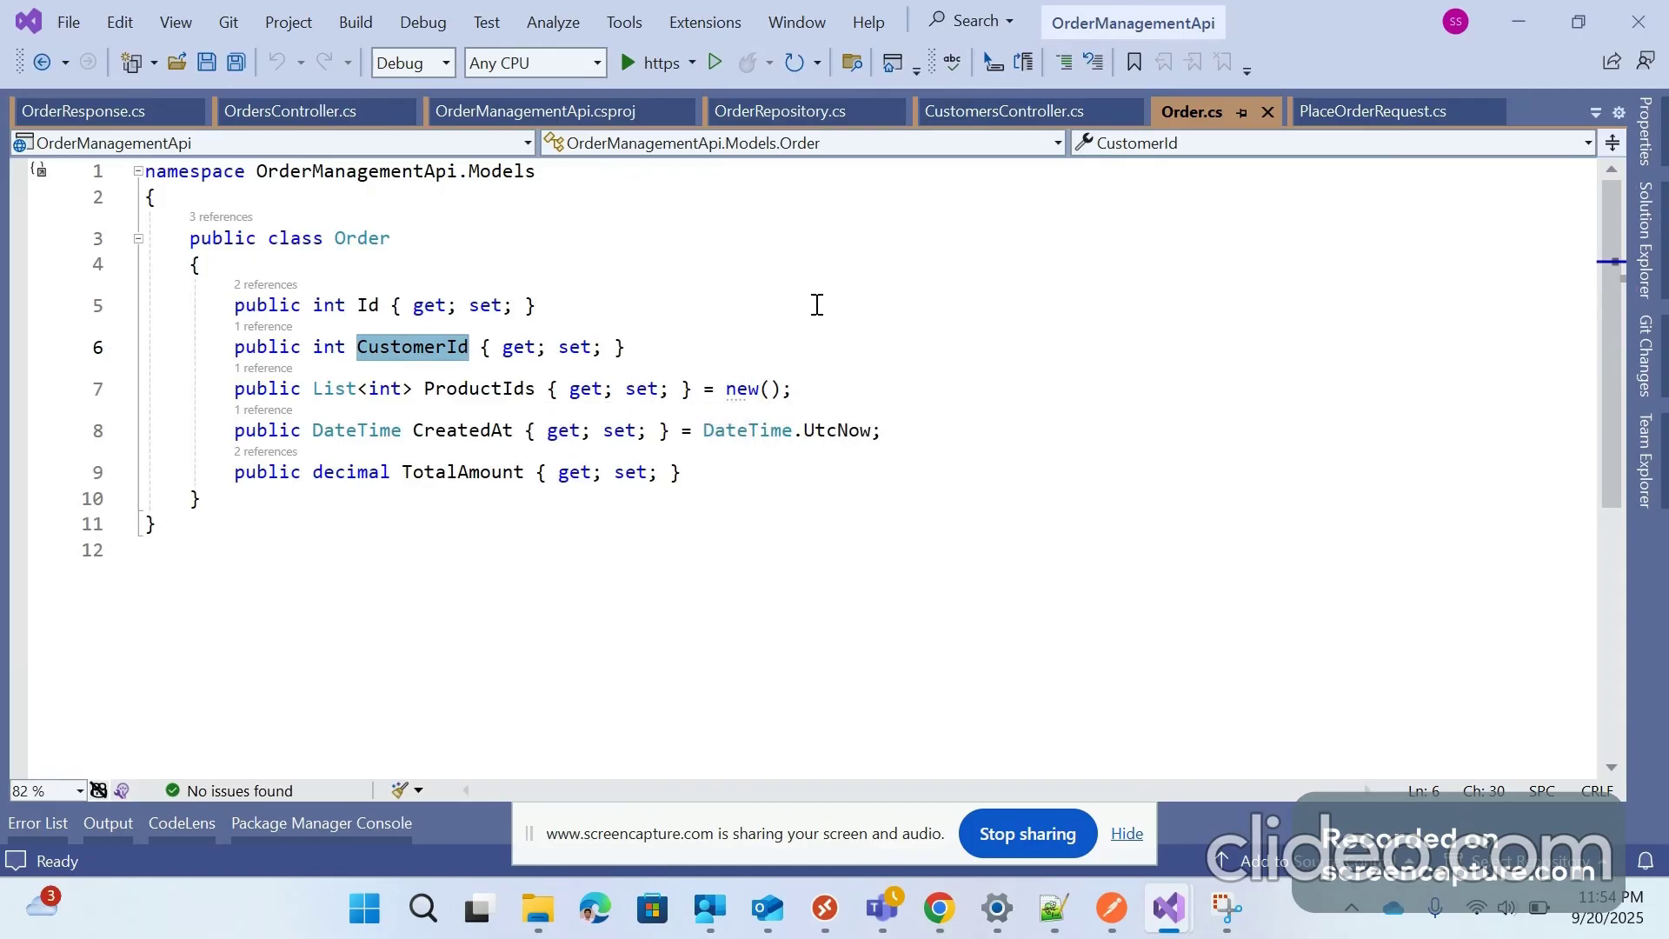
{"action": "left_click", "coordinate": [369, 305]}
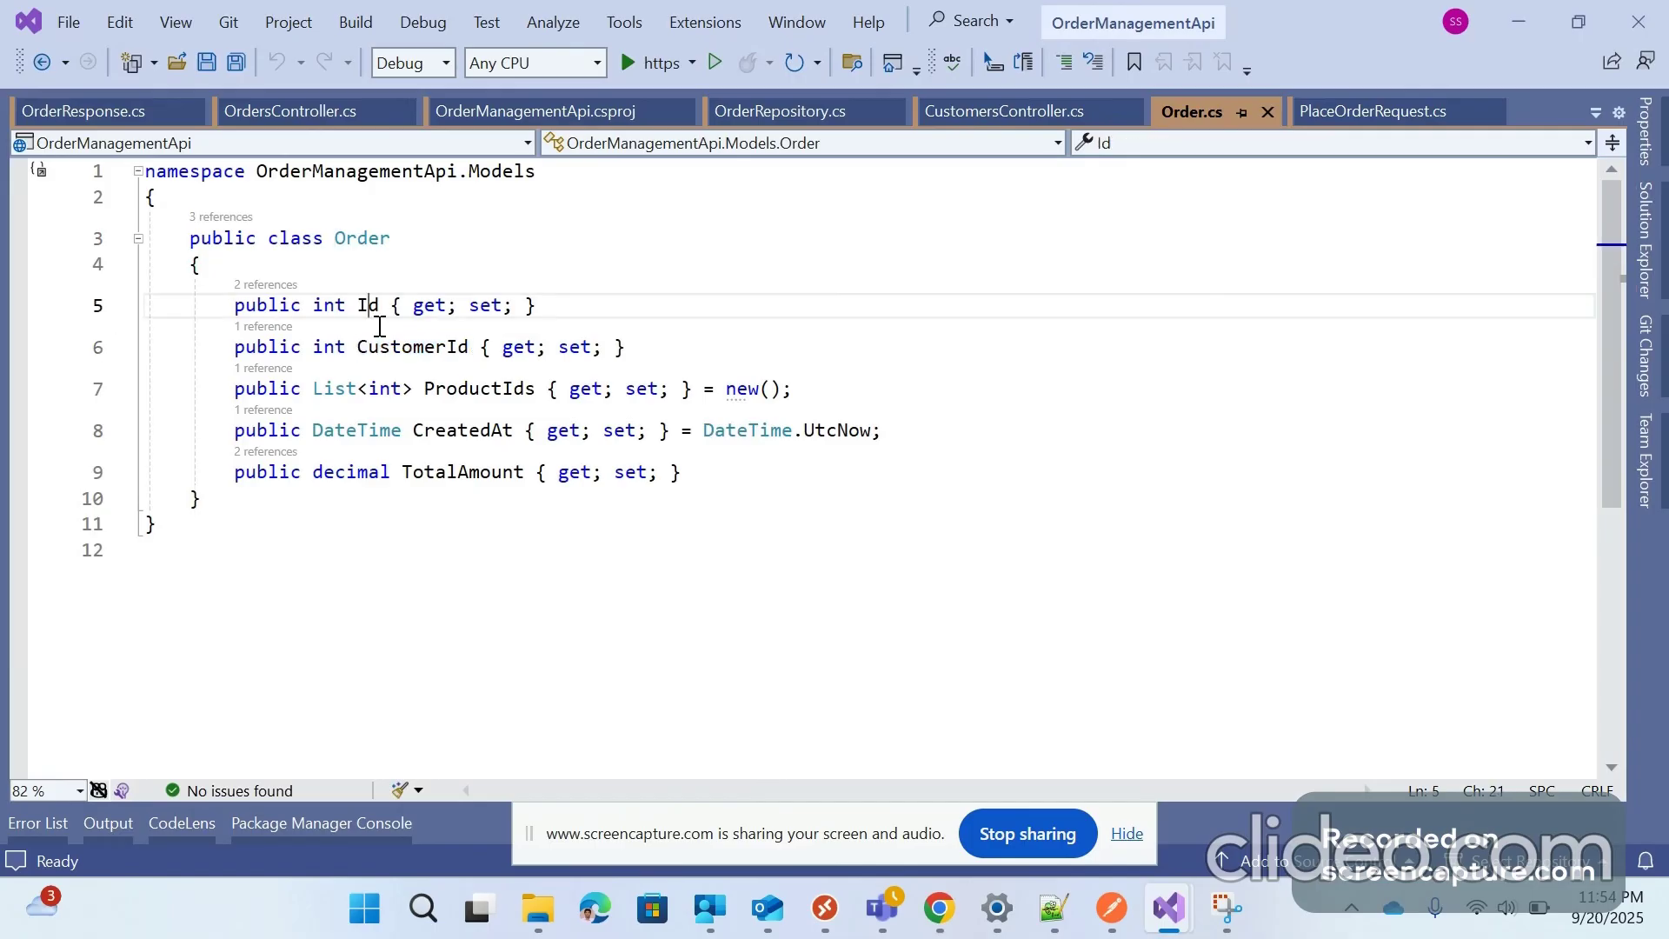
{"action": "left_click_drag", "start_coordinate": [414, 430], "coordinate": [514, 432]}
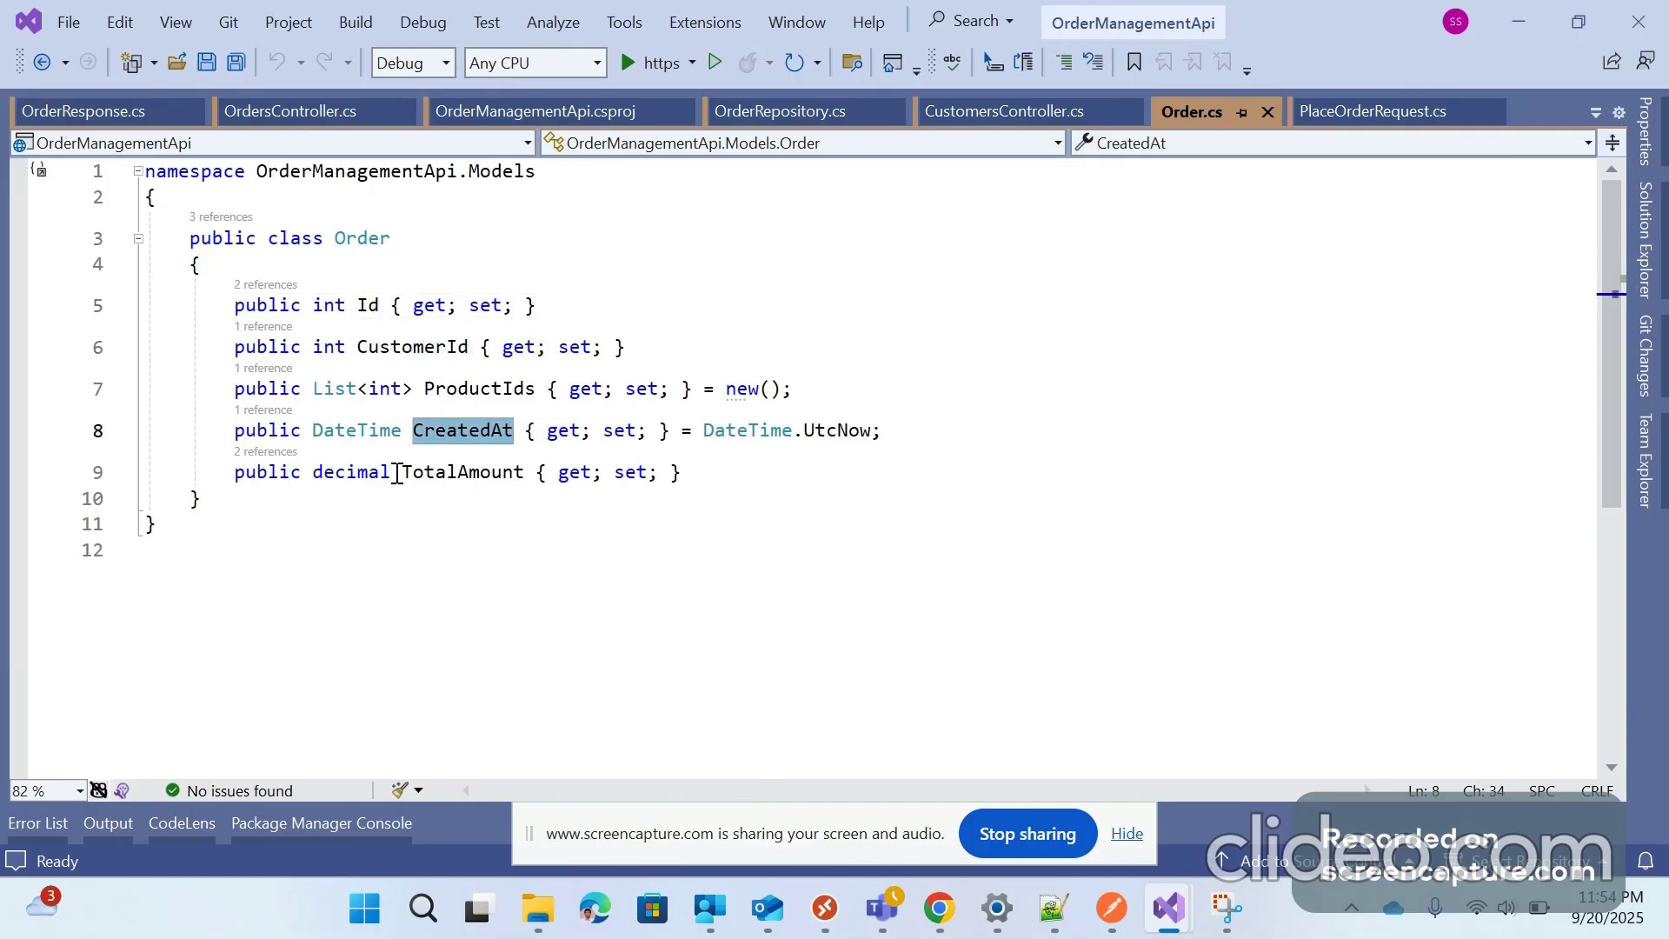
{"action": "left_click_drag", "start_coordinate": [398, 473], "coordinate": [523, 467]}
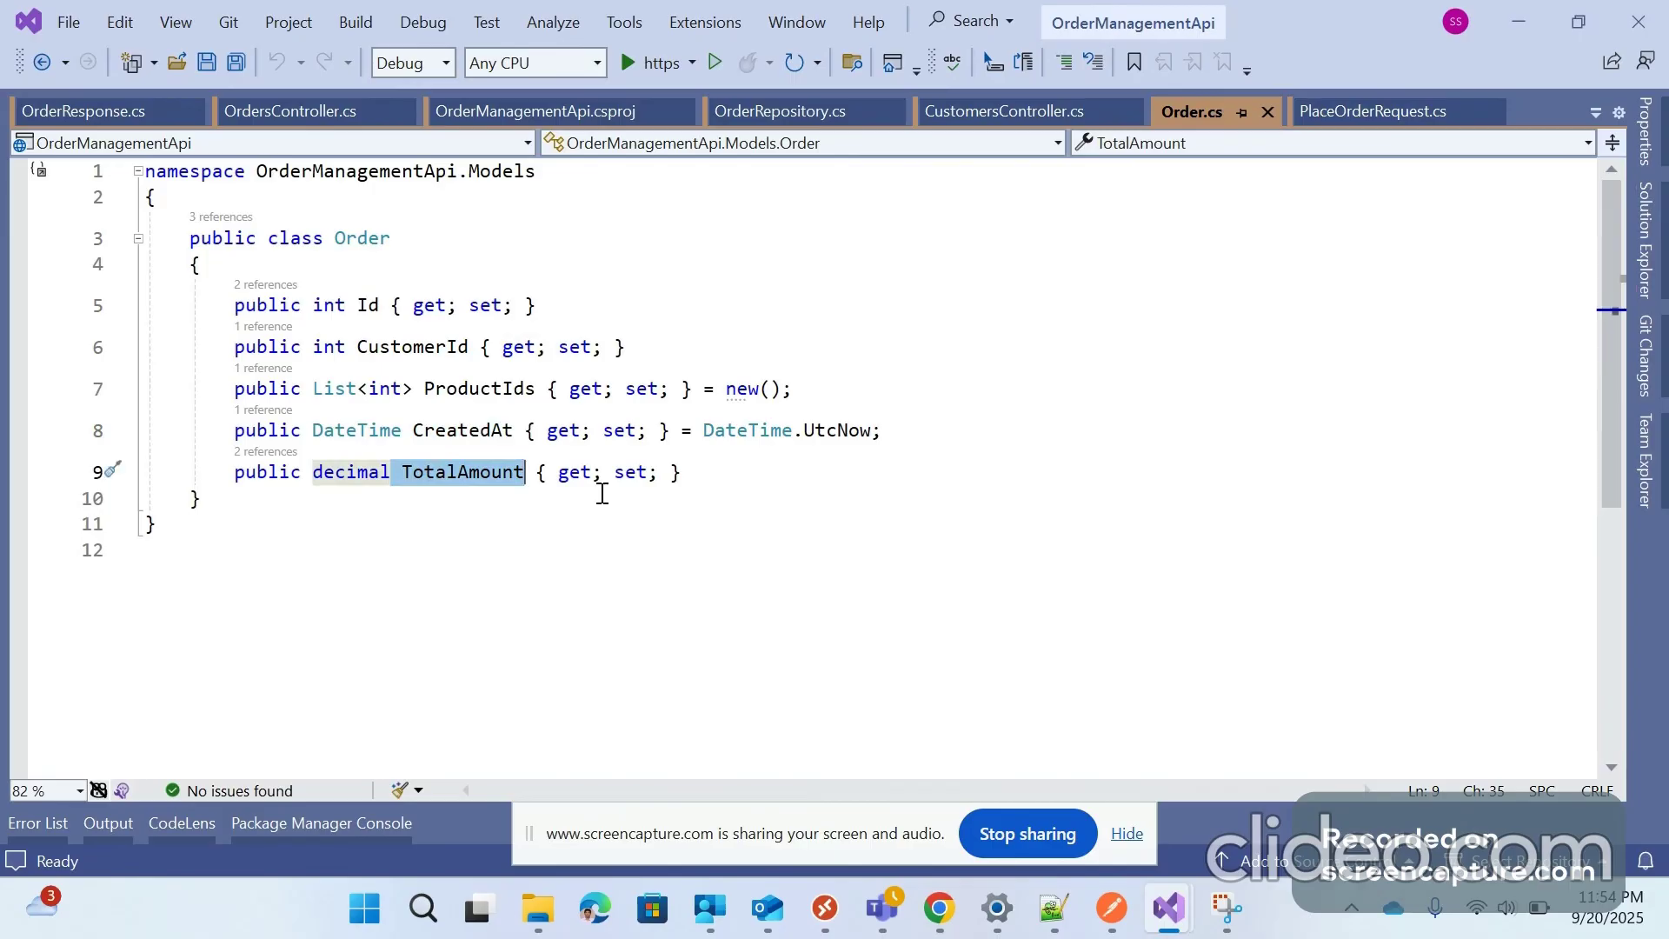
{"action": "left_click", "coordinate": [658, 62]}
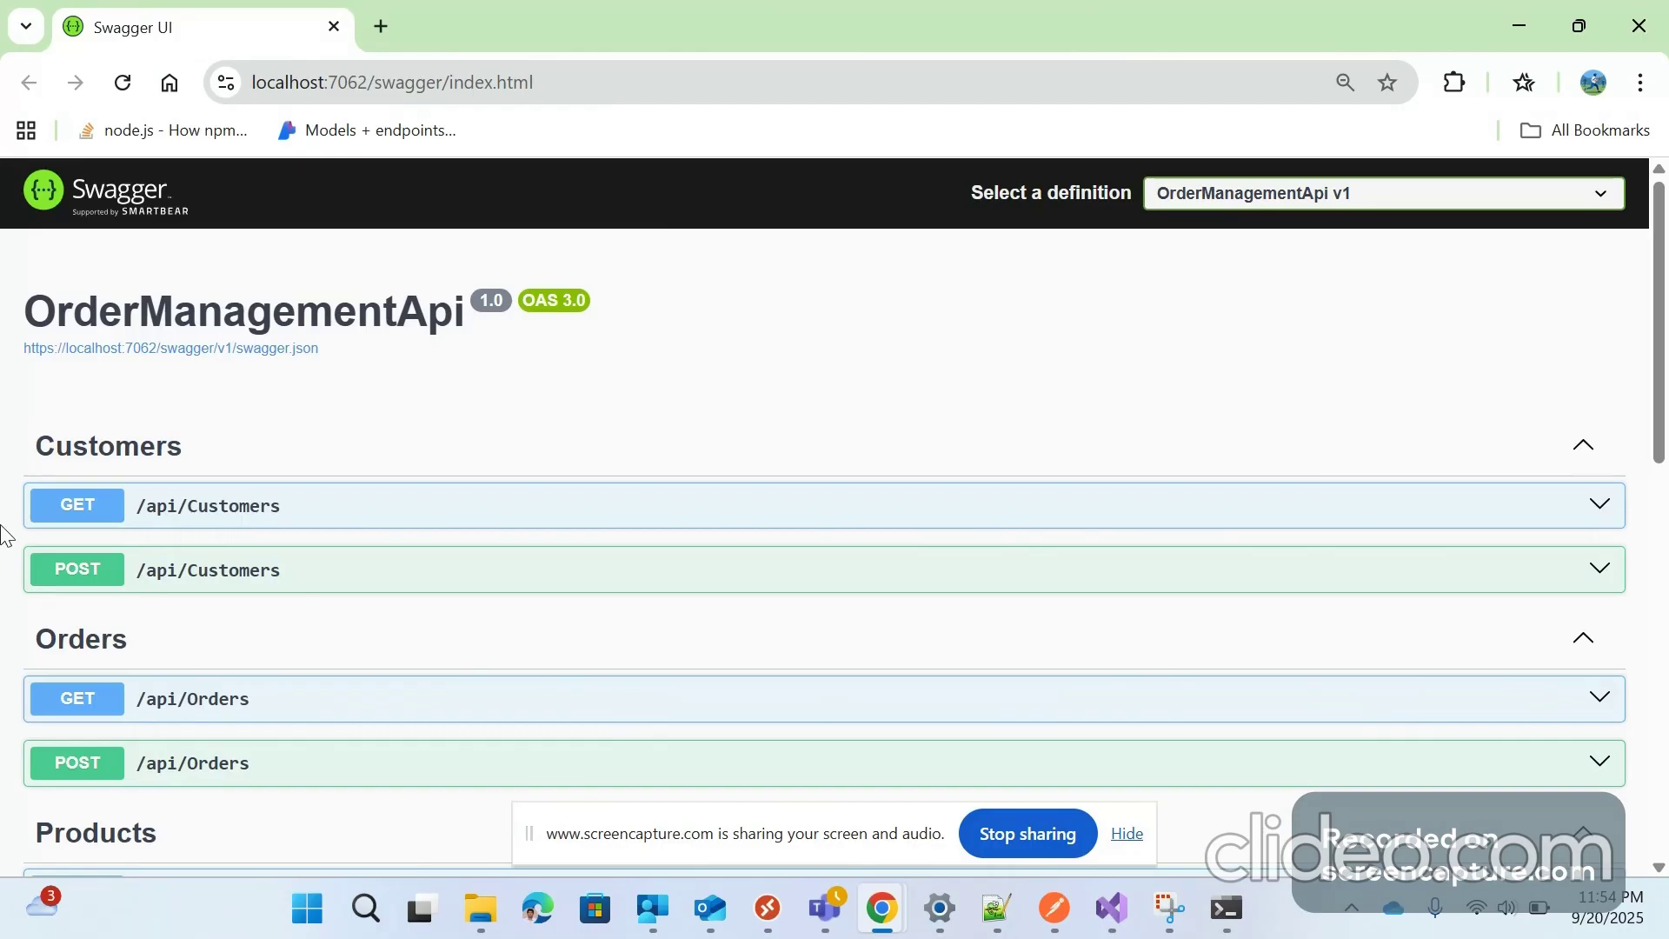
Execute GET /api/Customers in Swagger and browse down past the POST /api/Customers endpoint
{"action": "scroll", "coordinate": [130, 296], "scroll_direction": "down", "scroll_amount": 3}
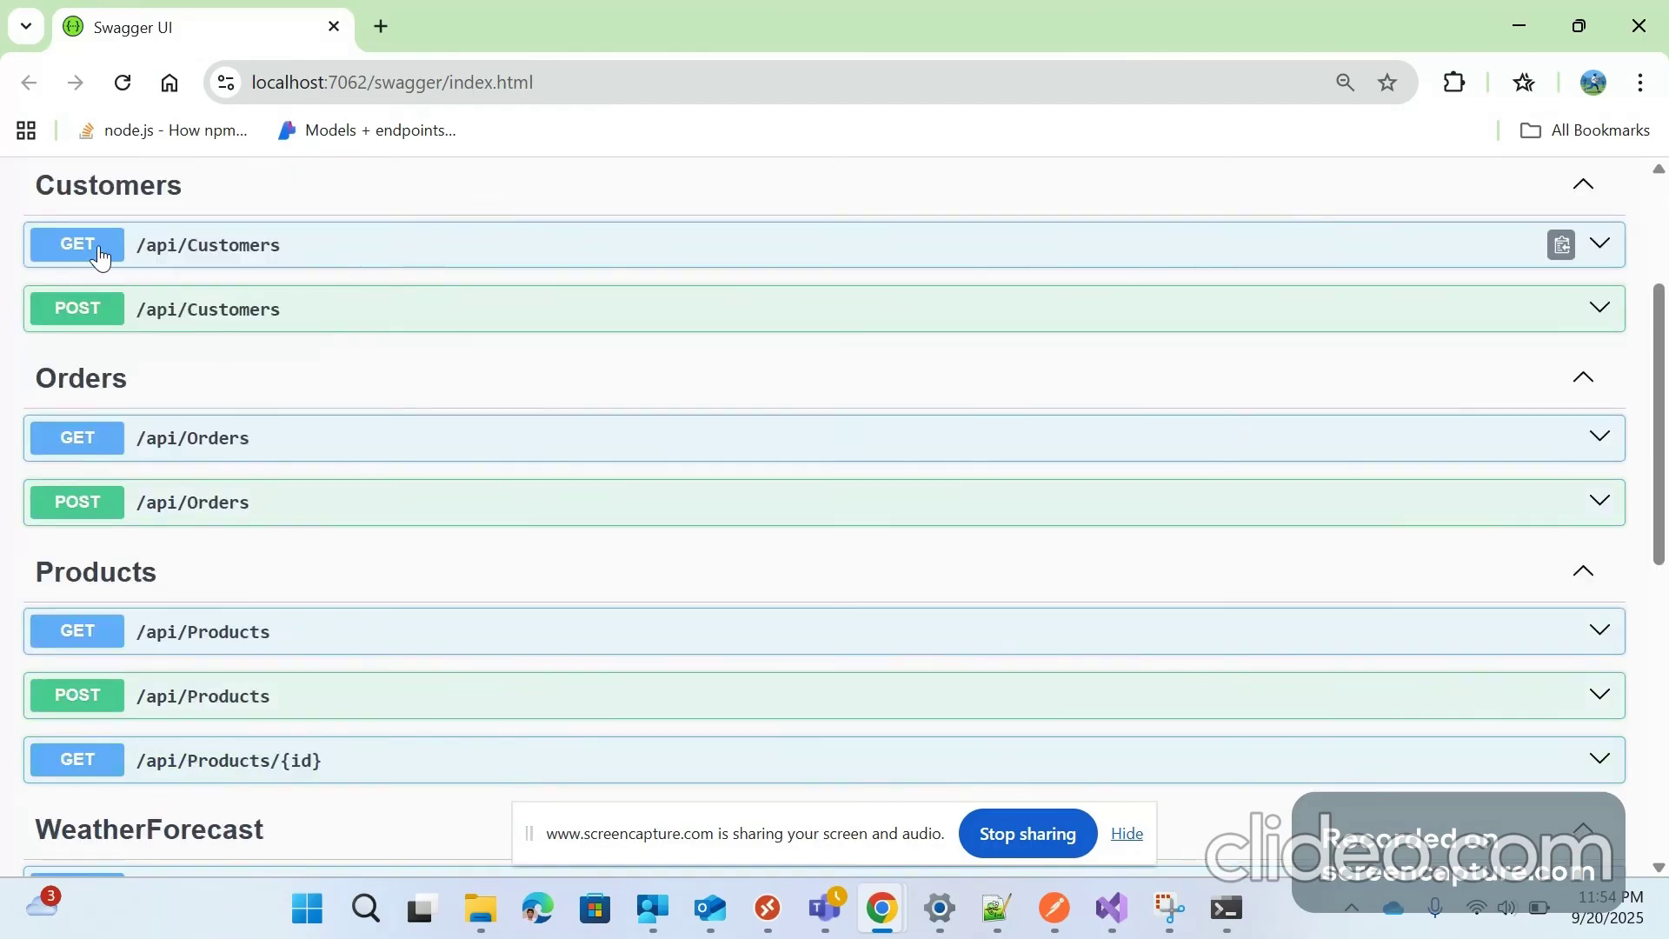
{"action": "left_click", "coordinate": [100, 257]}
{"action": "left_click", "coordinate": [1537, 296]}
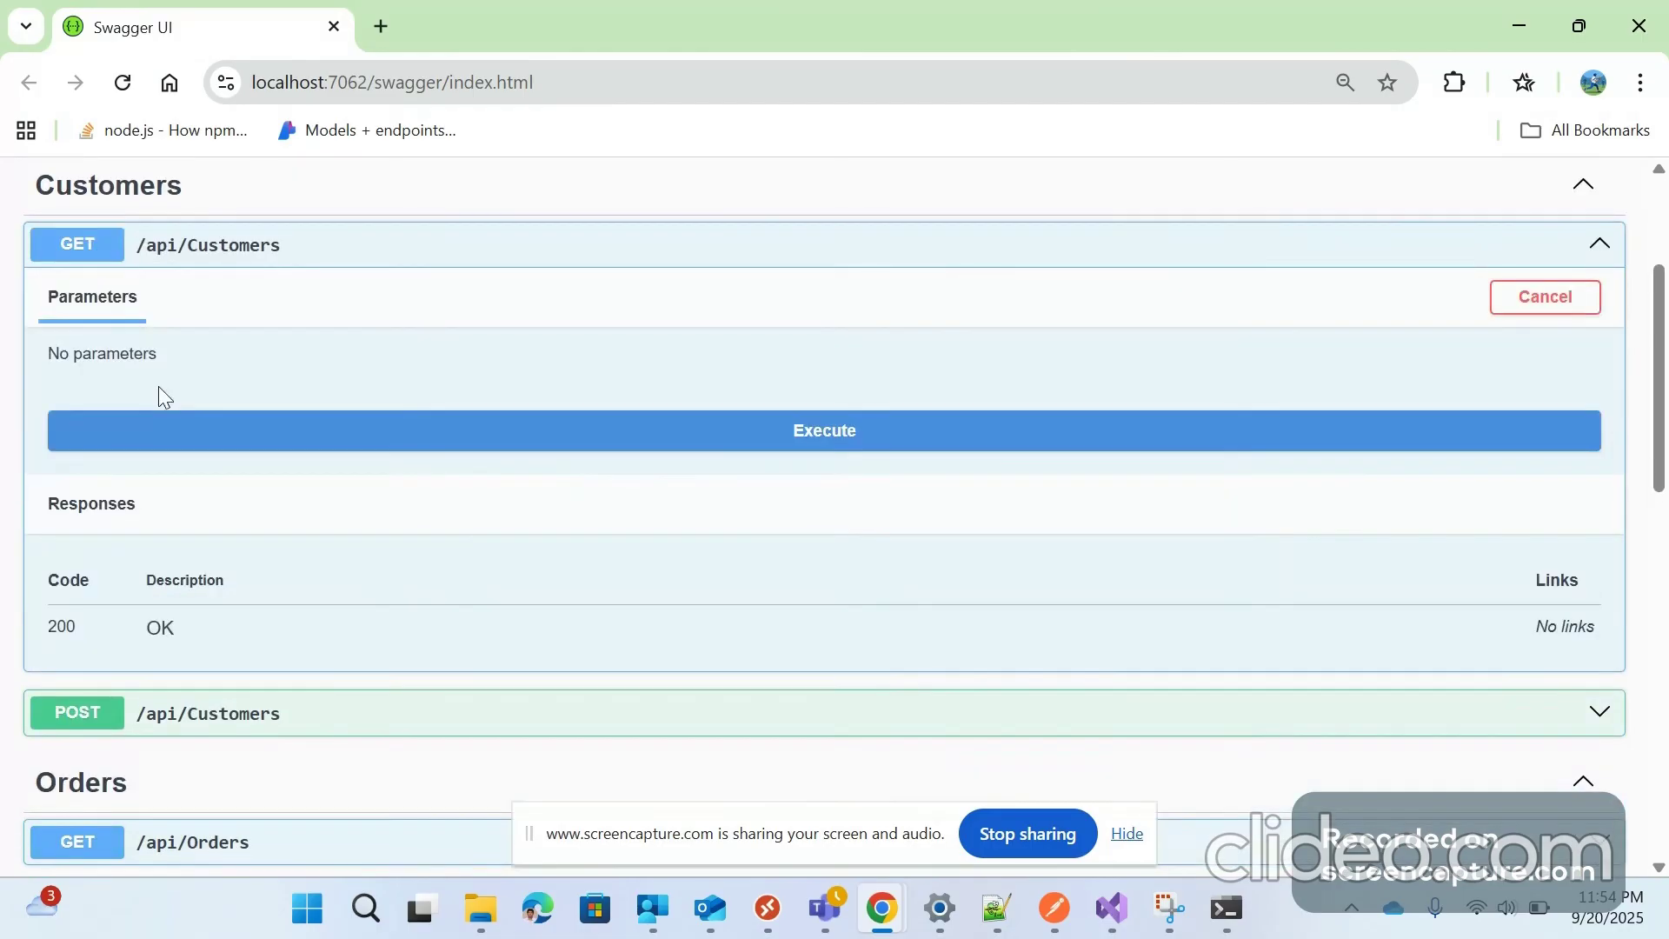
{"action": "left_click", "coordinate": [265, 413]}
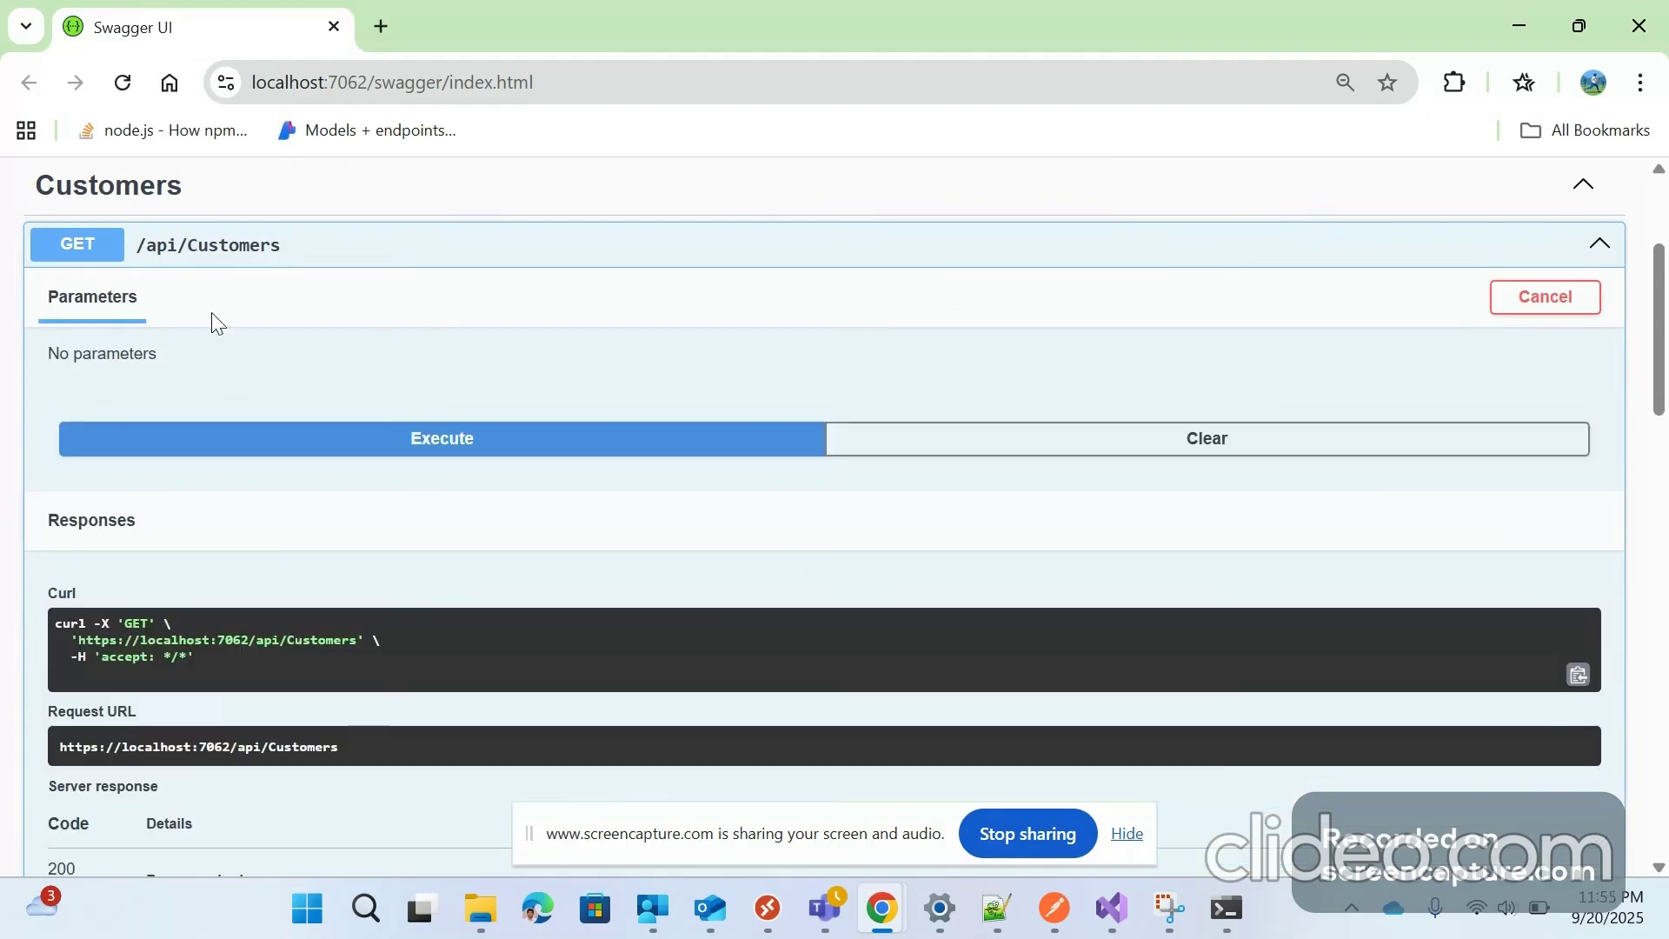
{"action": "scroll", "coordinate": [341, 624], "scroll_direction": "down", "scroll_amount": 3}
{"action": "scroll", "coordinate": [340, 626], "scroll_direction": "down", "scroll_amount": 3}
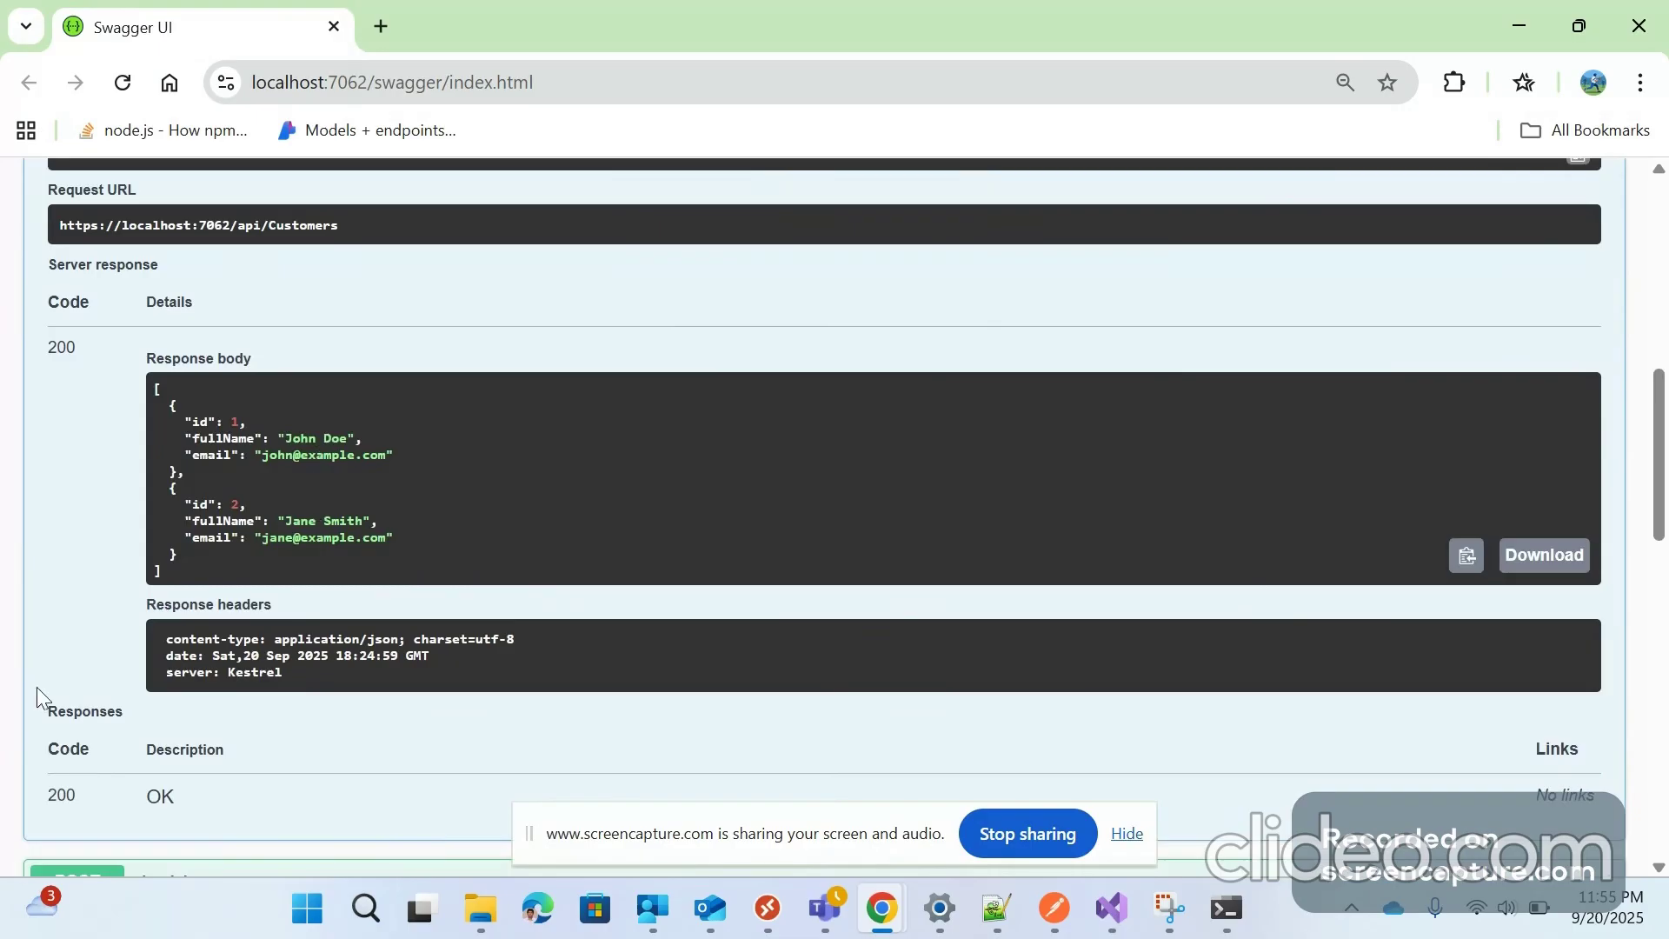
{"action": "scroll", "coordinate": [37, 687], "scroll_direction": "down", "scroll_amount": 4}
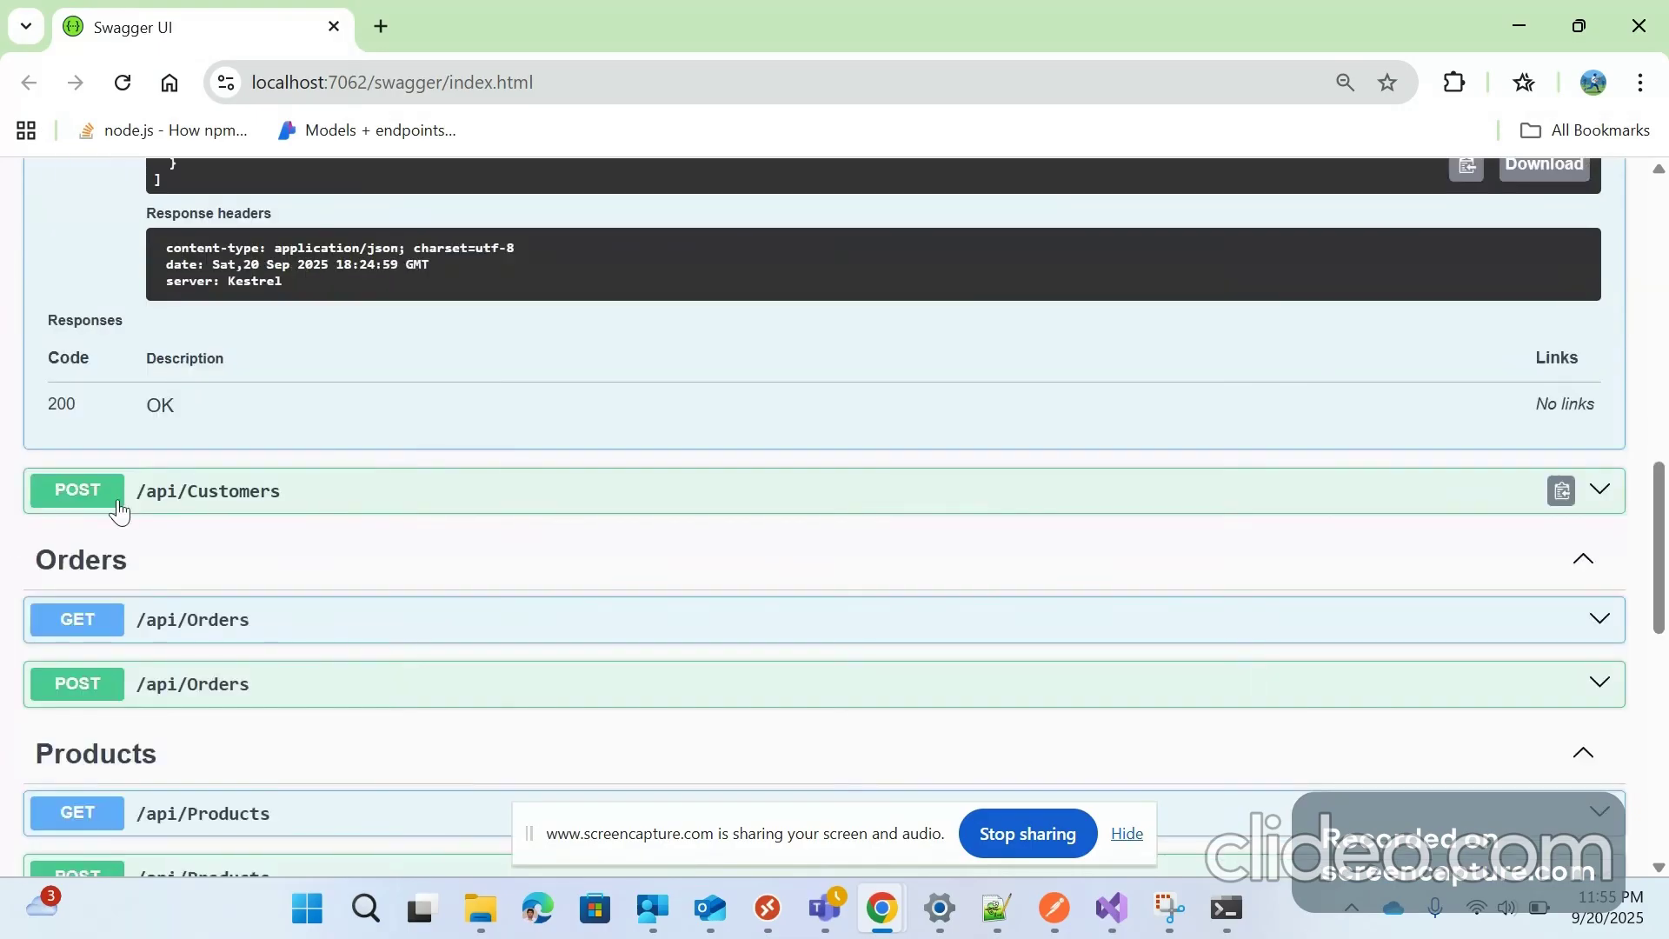
{"action": "scroll", "coordinate": [30, 541], "scroll_direction": "down", "scroll_amount": 1}
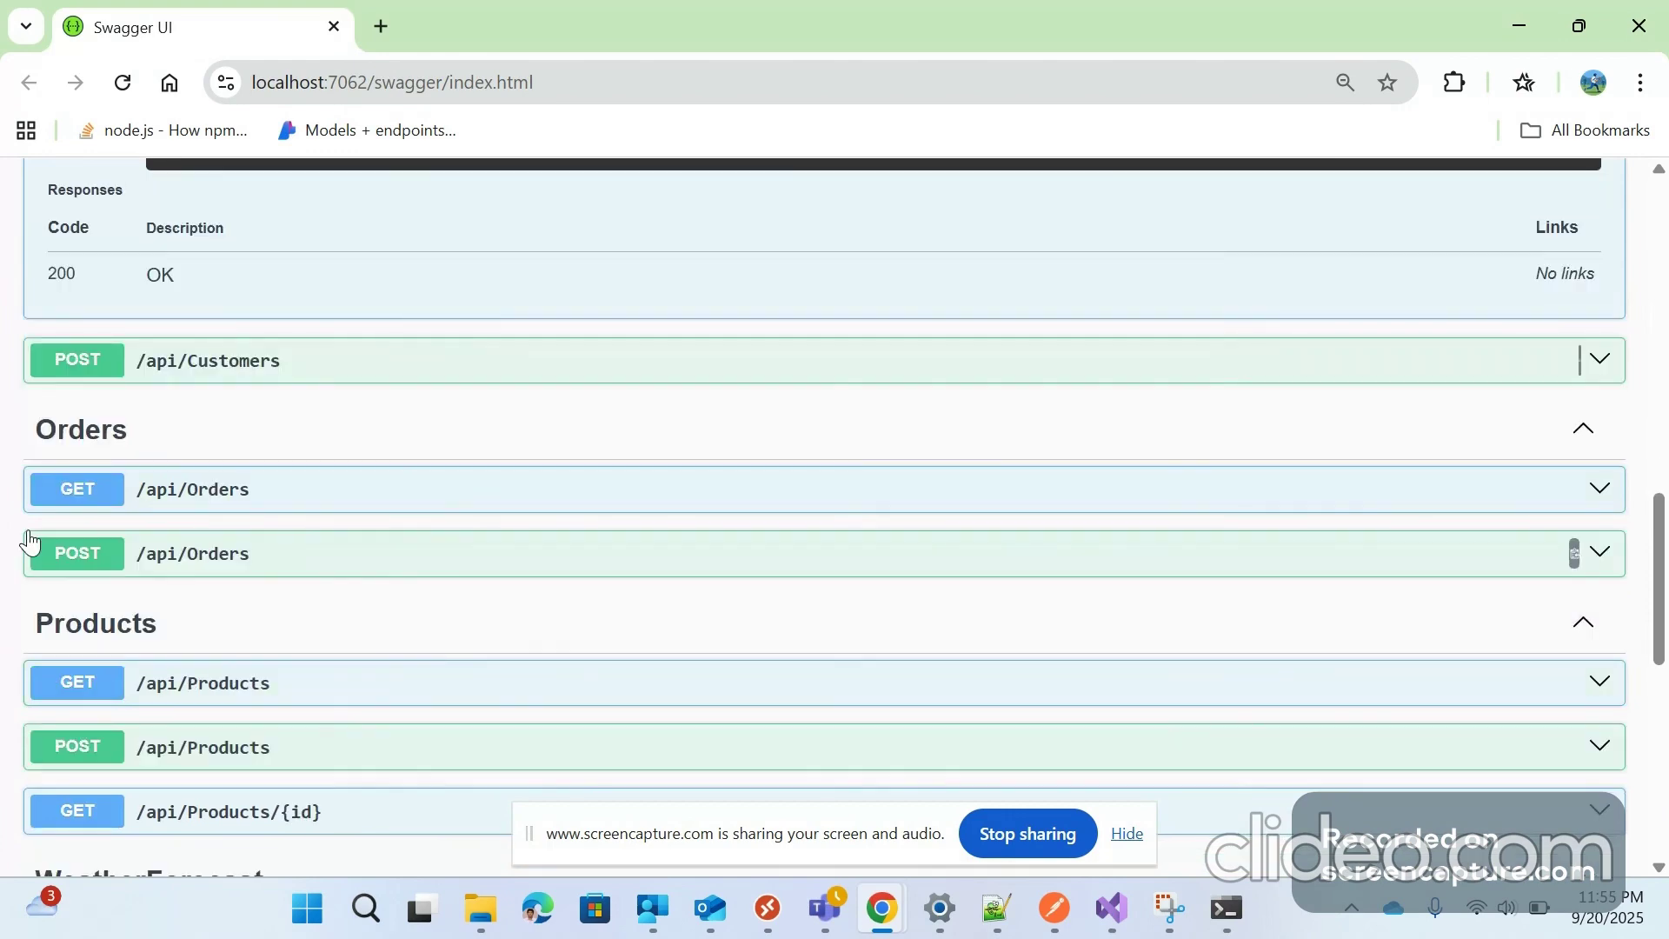
{"action": "left_click", "coordinate": [78, 372]}
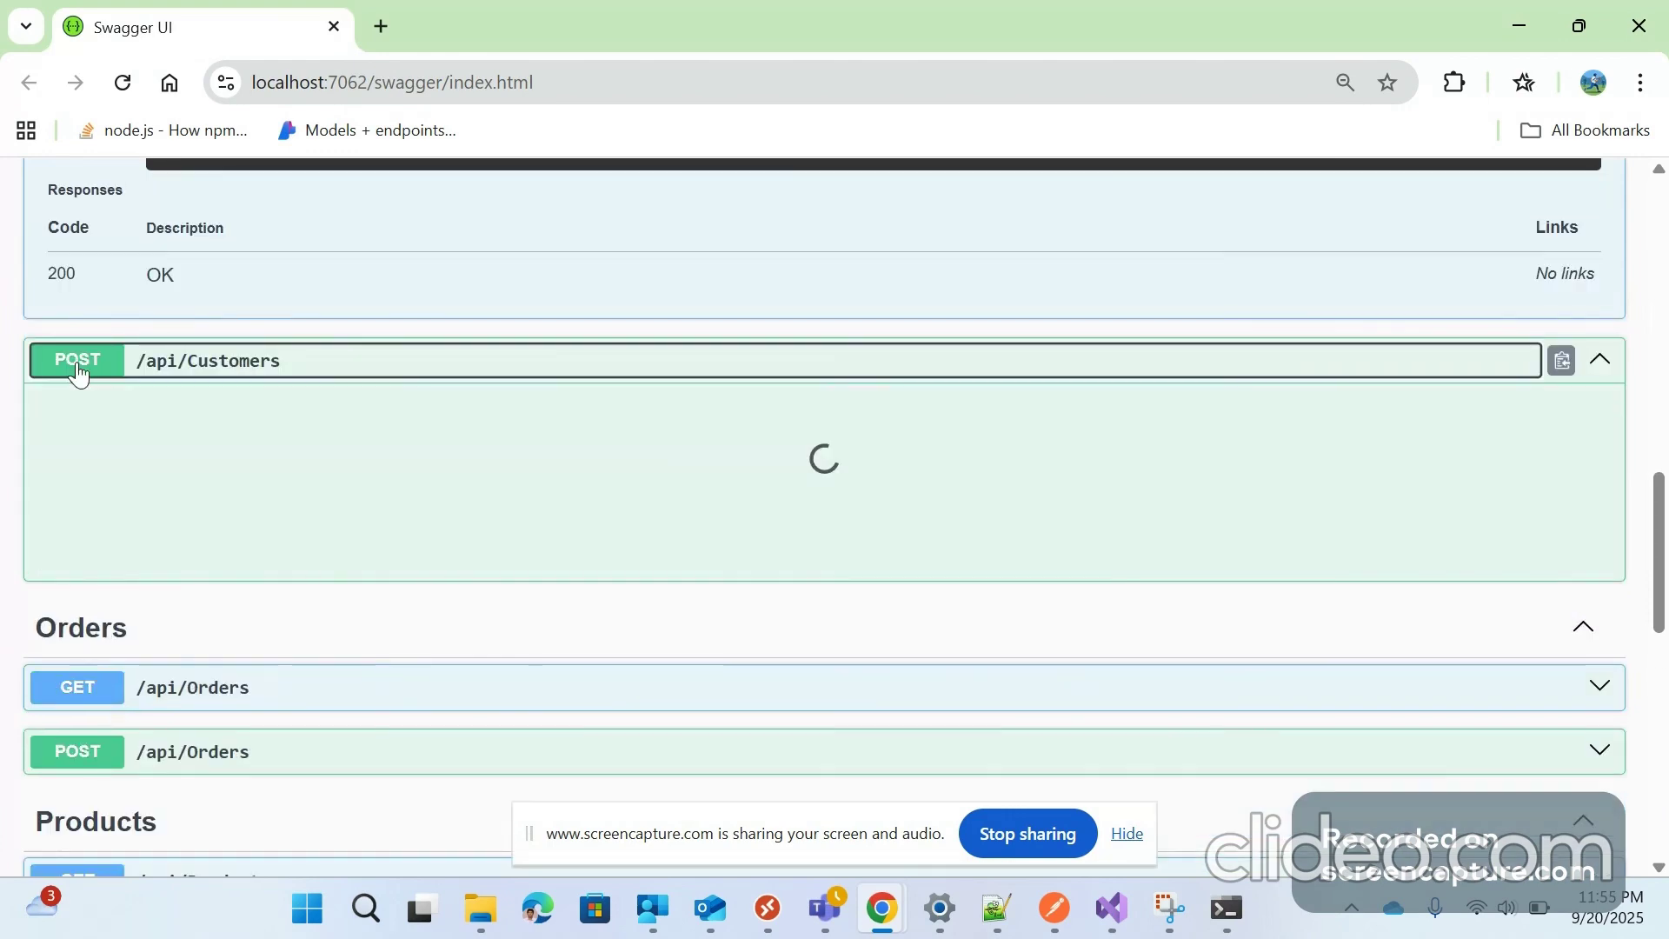
{"action": "scroll", "coordinate": [12, 579], "scroll_direction": "down", "scroll_amount": 5}
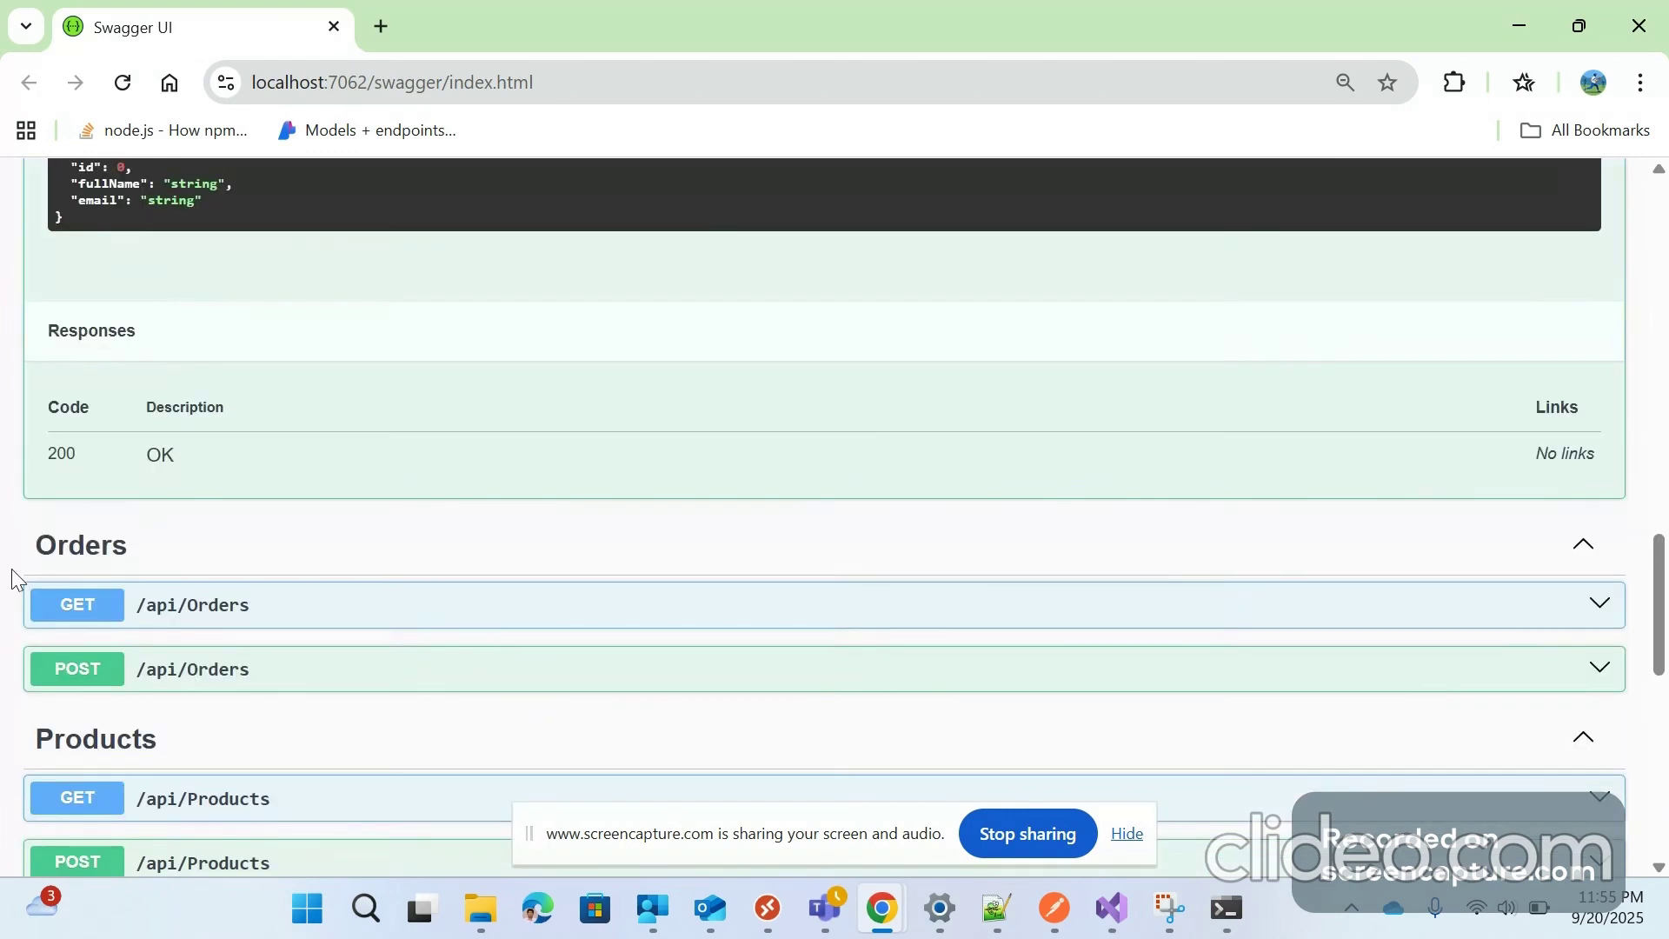
{"action": "scroll", "coordinate": [78, 503], "scroll_direction": "down", "scroll_amount": 2}
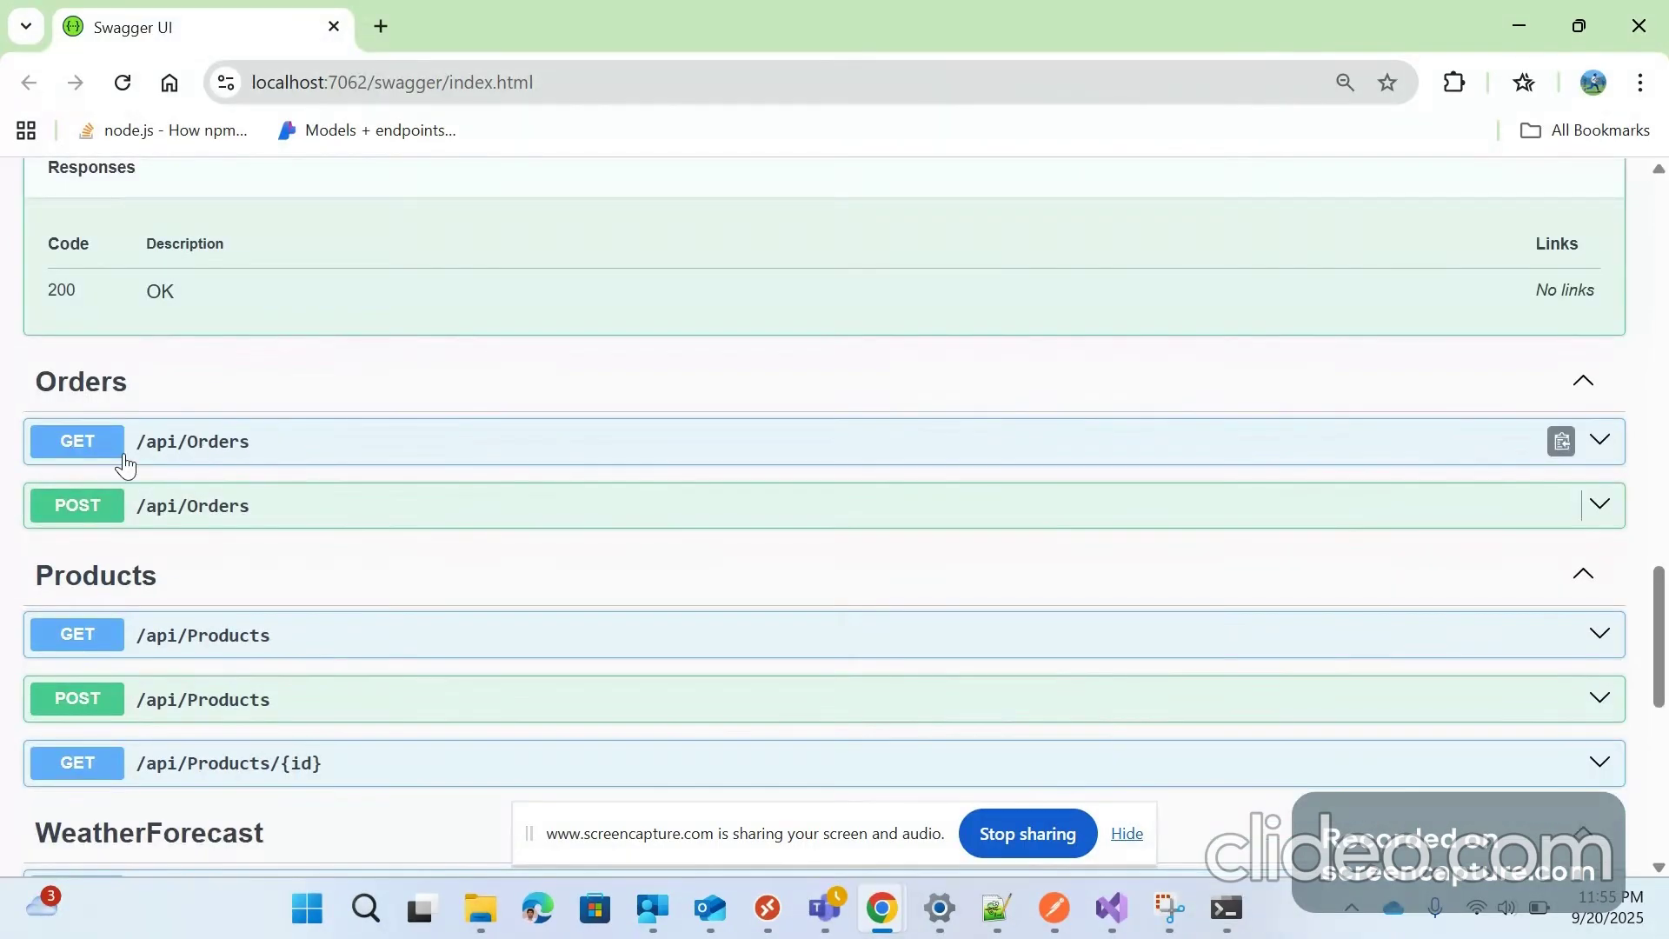
{"action": "scroll", "coordinate": [126, 467], "scroll_direction": "down", "scroll_amount": 3}
Execute GET /api/Products and inspect the Laptop, Headphones and Mouse entries in the response
{"action": "left_click", "coordinate": [92, 379]}
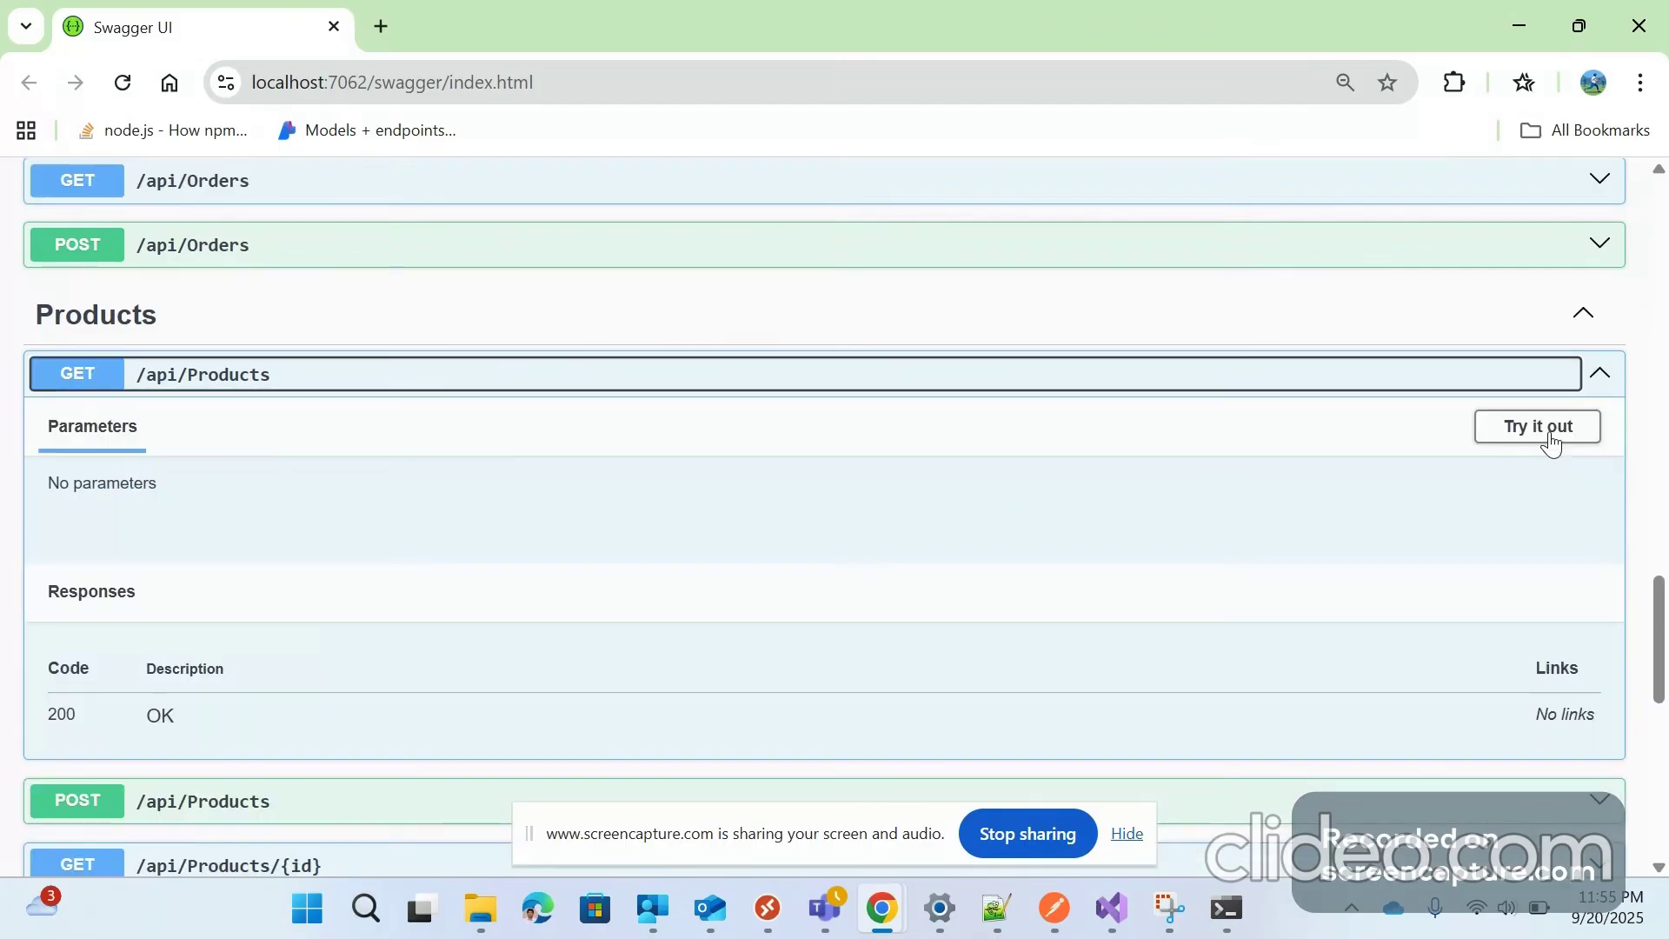
{"action": "left_click", "coordinate": [1553, 444]}
{"action": "left_click", "coordinate": [741, 580]}
{"action": "scroll", "coordinate": [4, 606], "scroll_direction": "down", "scroll_amount": 3}
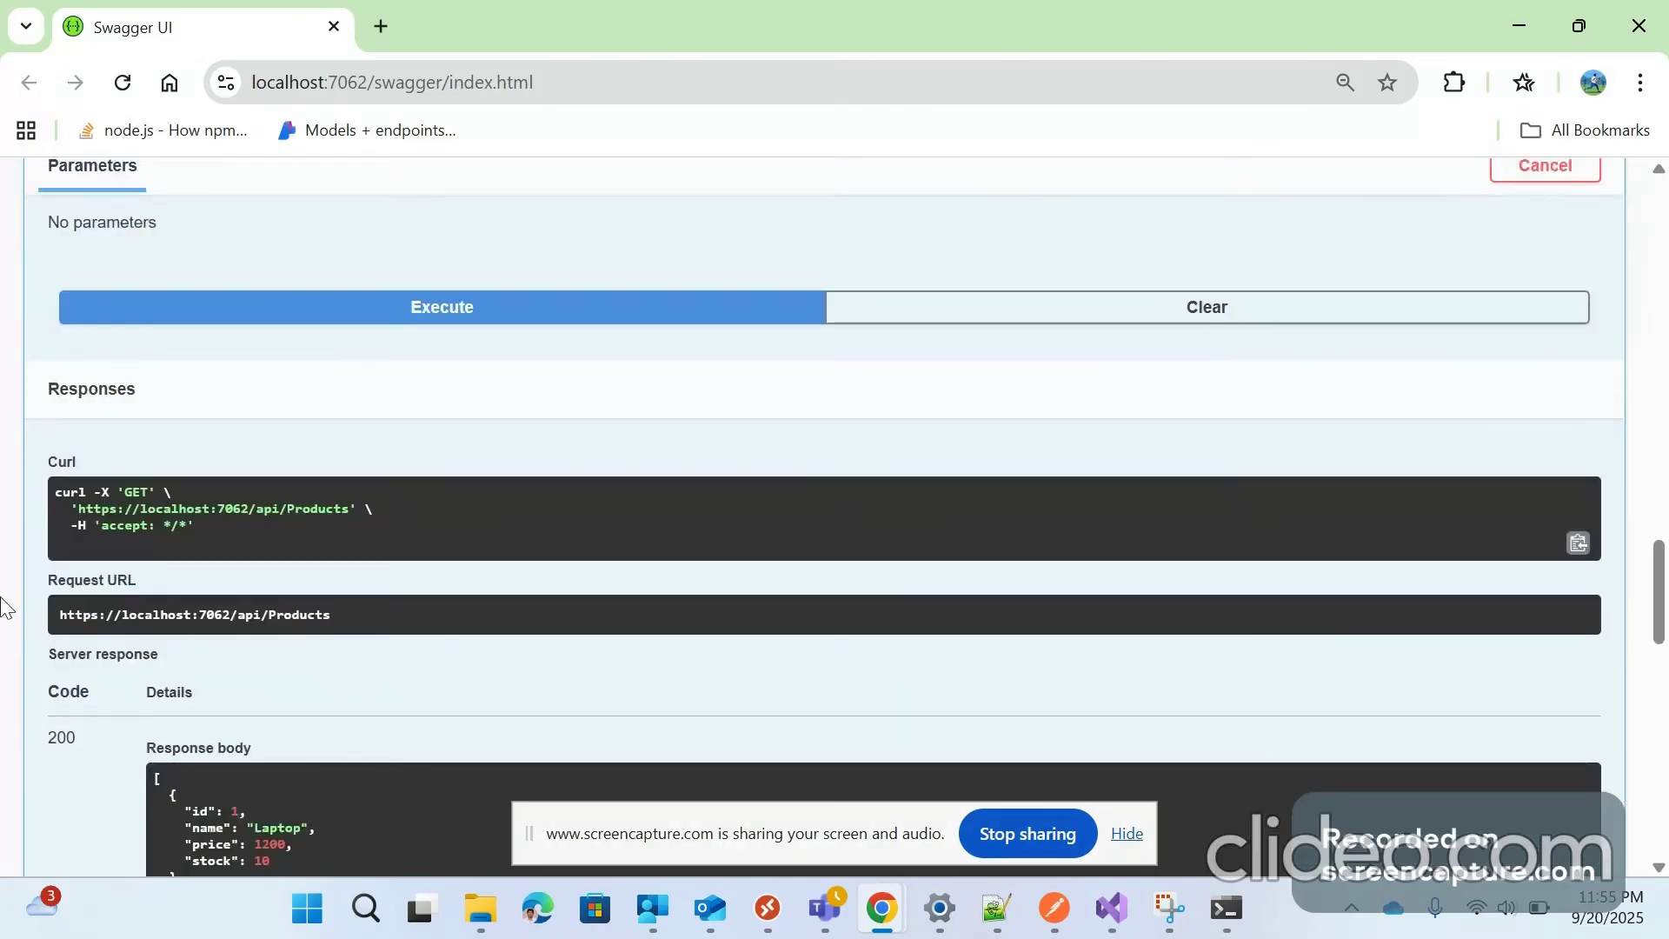
{"action": "scroll", "coordinate": [315, 509], "scroll_direction": "down", "scroll_amount": 4}
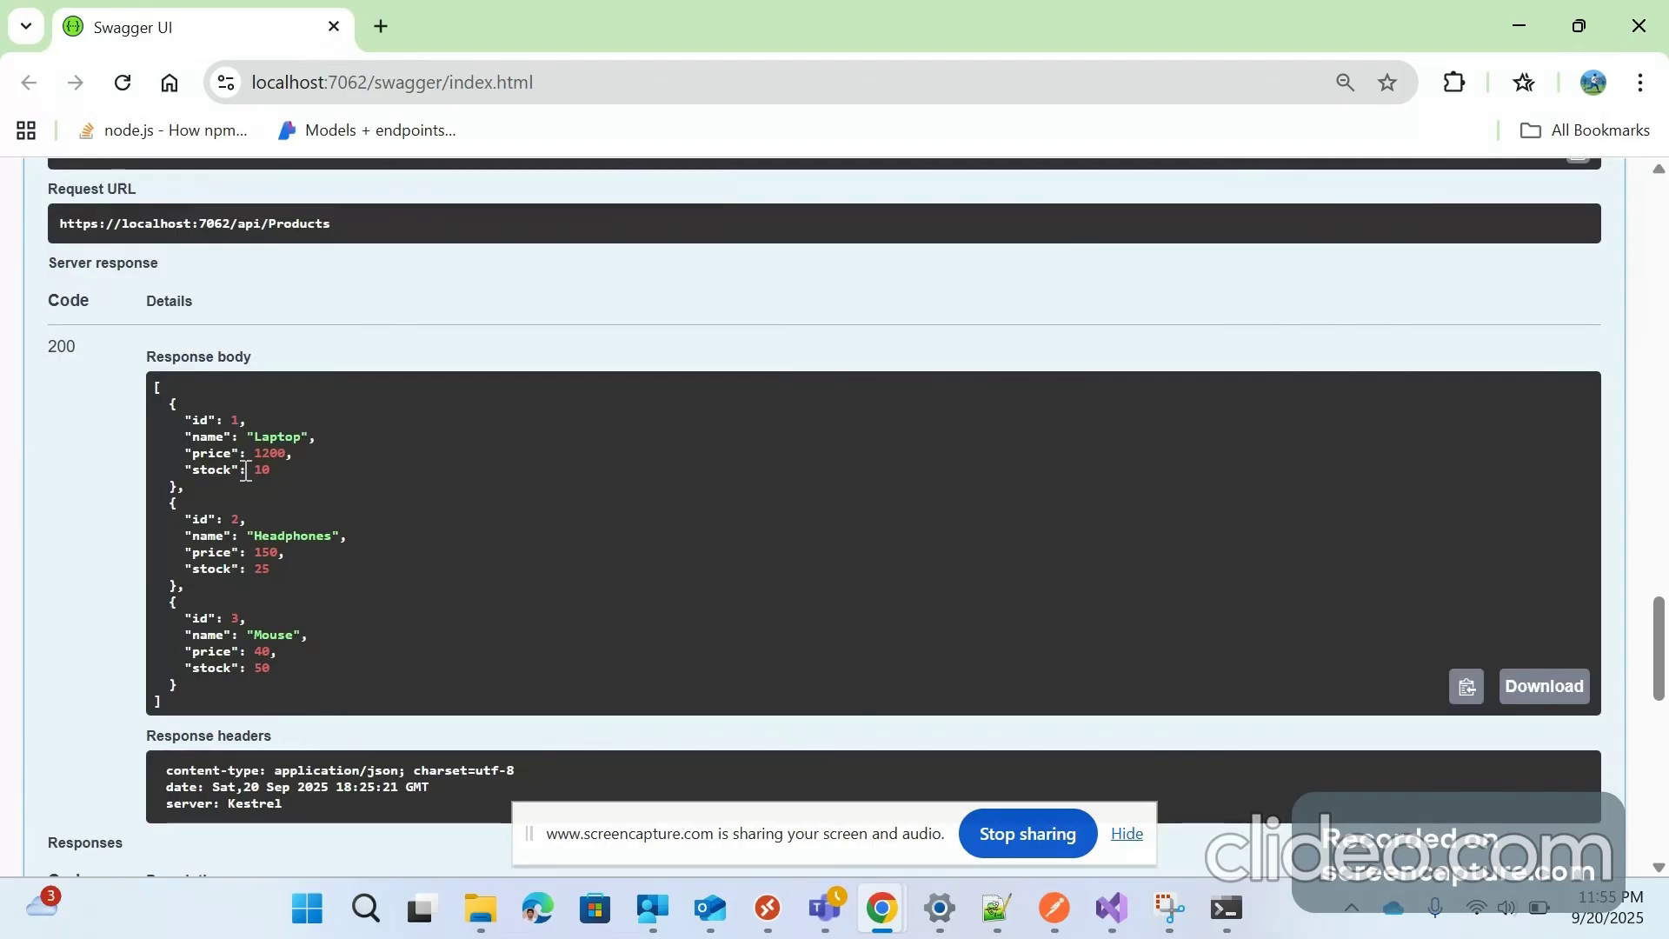
{"action": "left_click_drag", "start_coordinate": [184, 469], "coordinate": [278, 480]}
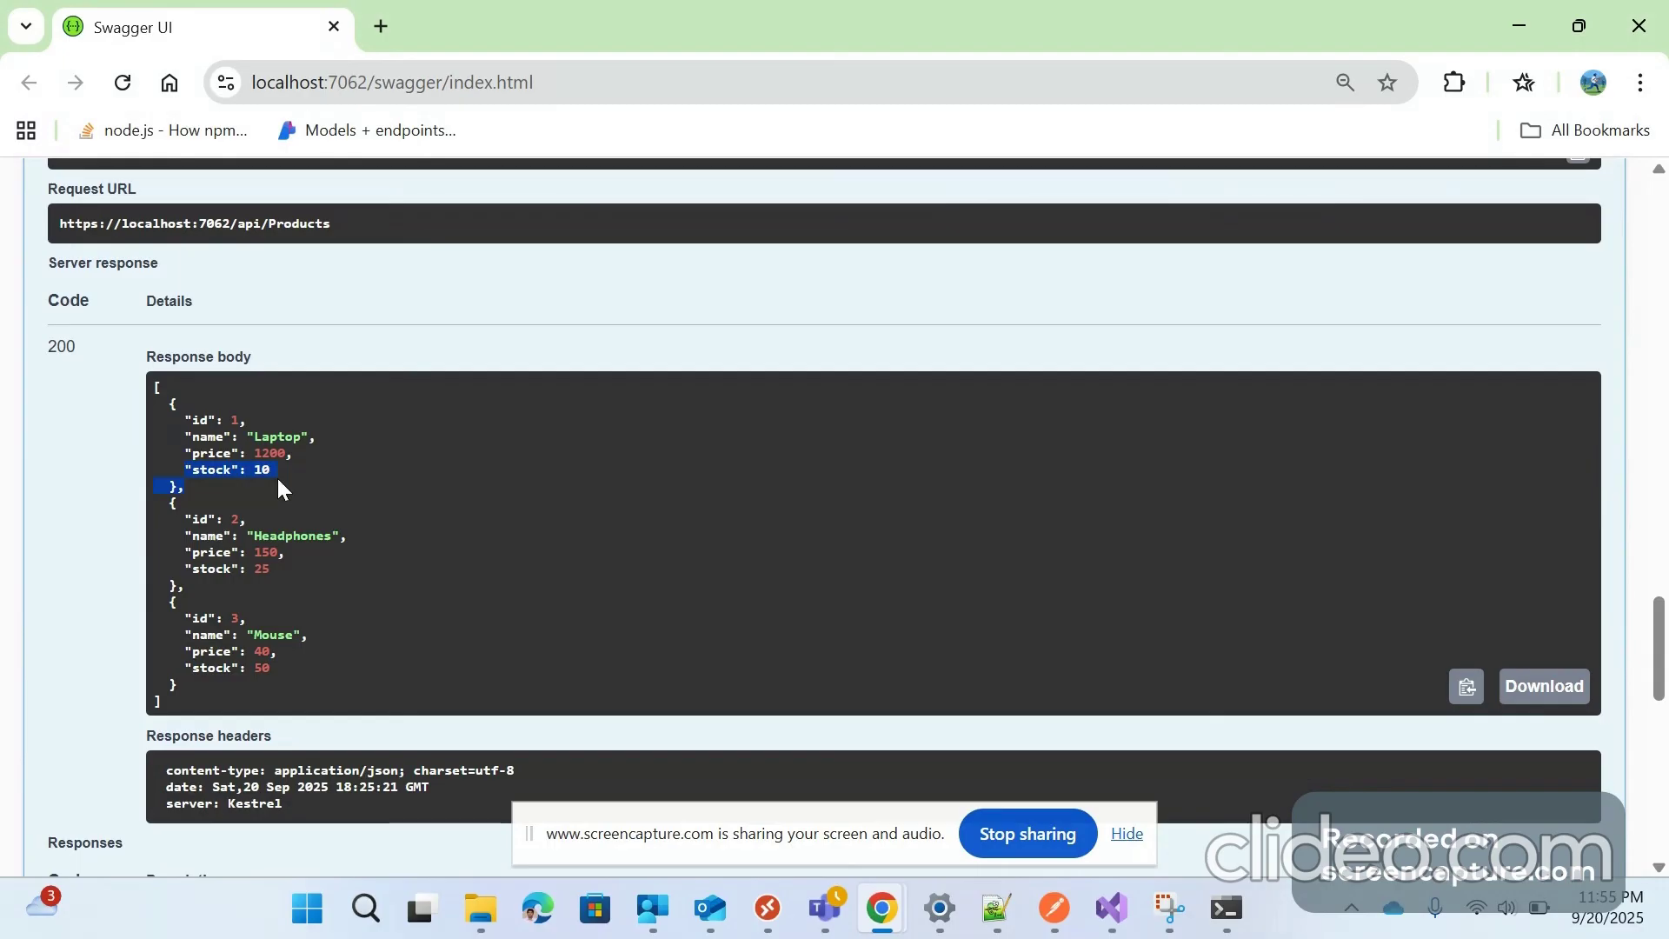
{"action": "scroll", "coordinate": [150, 535], "scroll_direction": "down", "scroll_amount": 3}
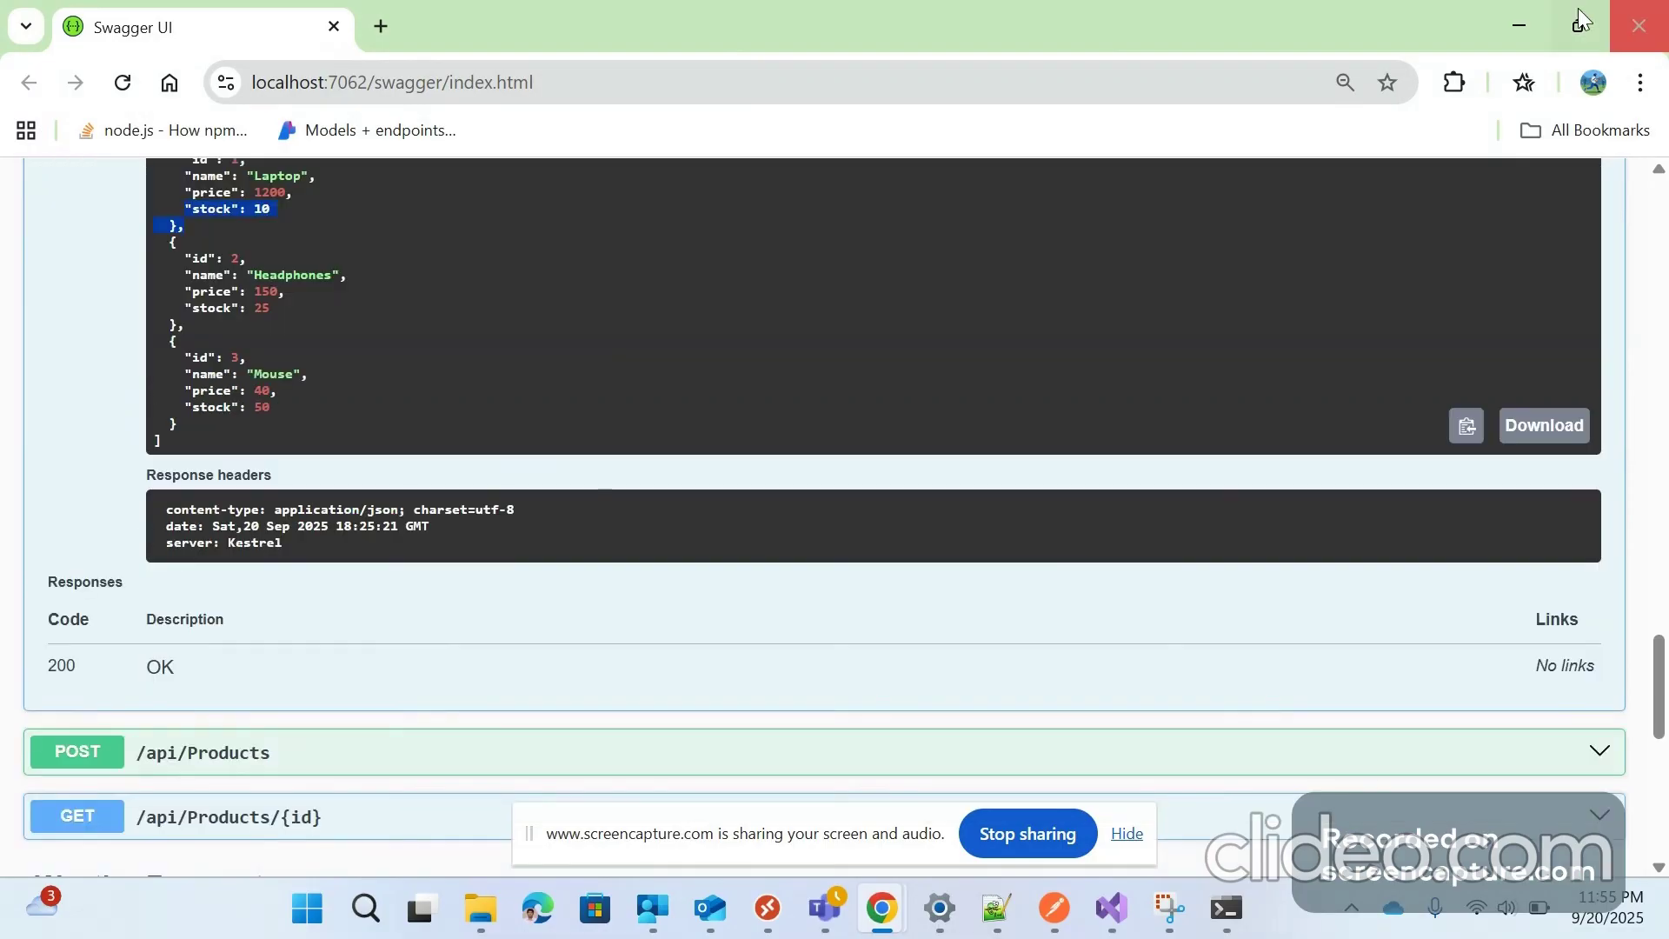
Minimize Chrome to view Order.cs in Solution Explorer, then minimize Visual Studio to reach Workflows
{"action": "left_click", "coordinate": [1521, 24]}
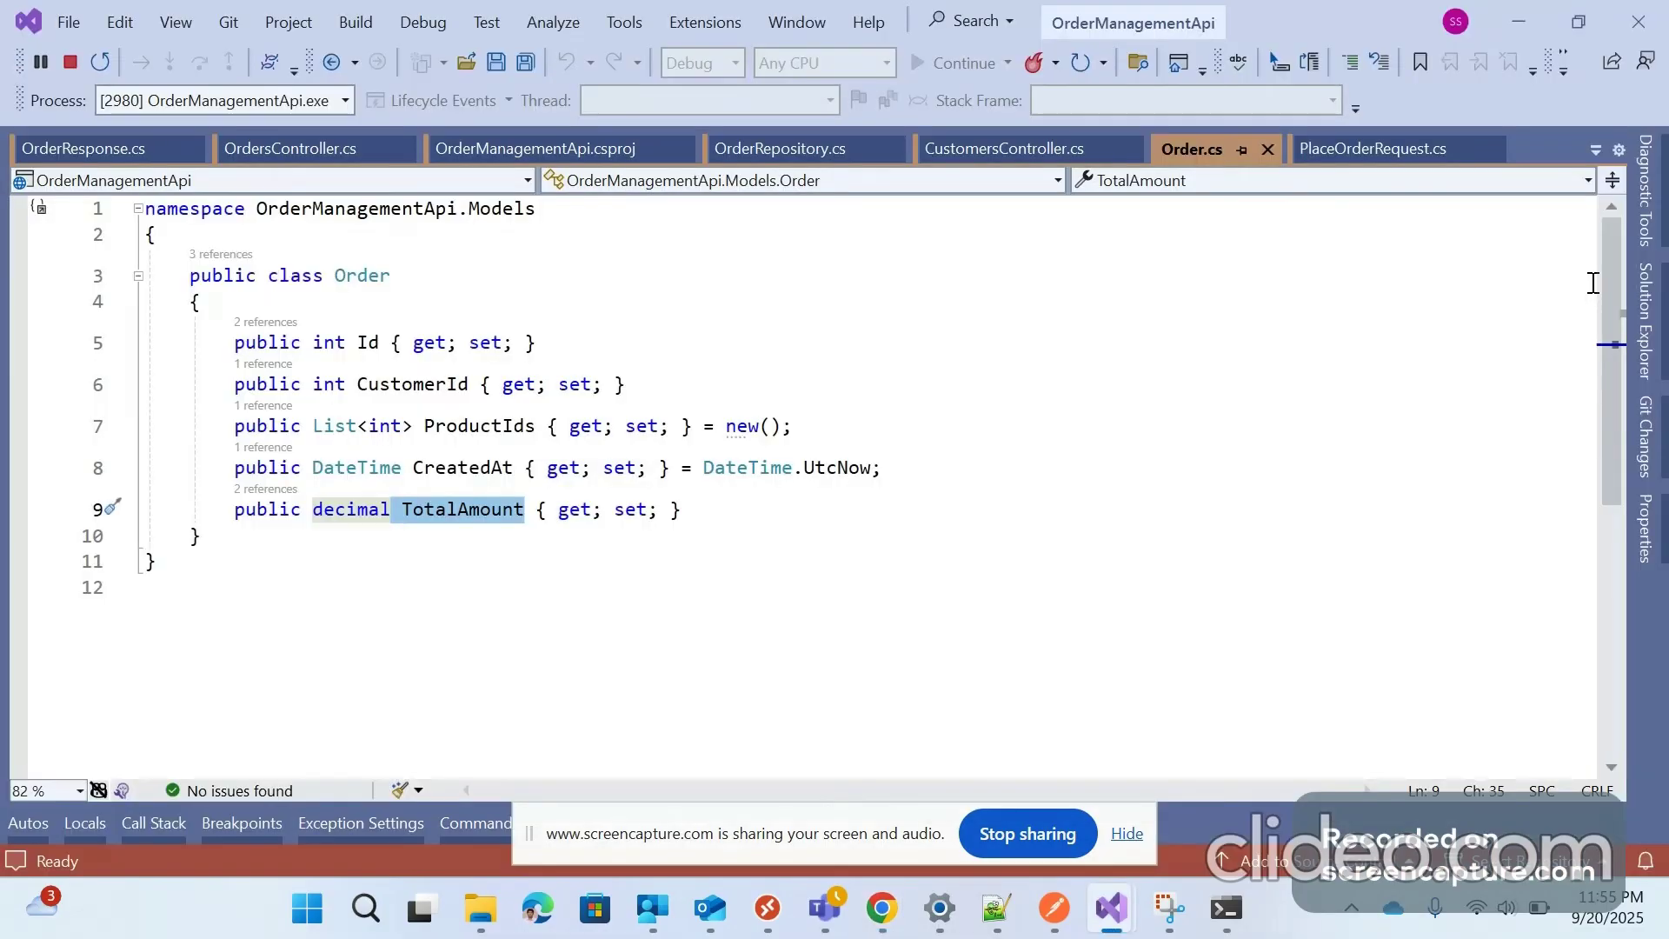
{"action": "left_click", "coordinate": [1639, 291]}
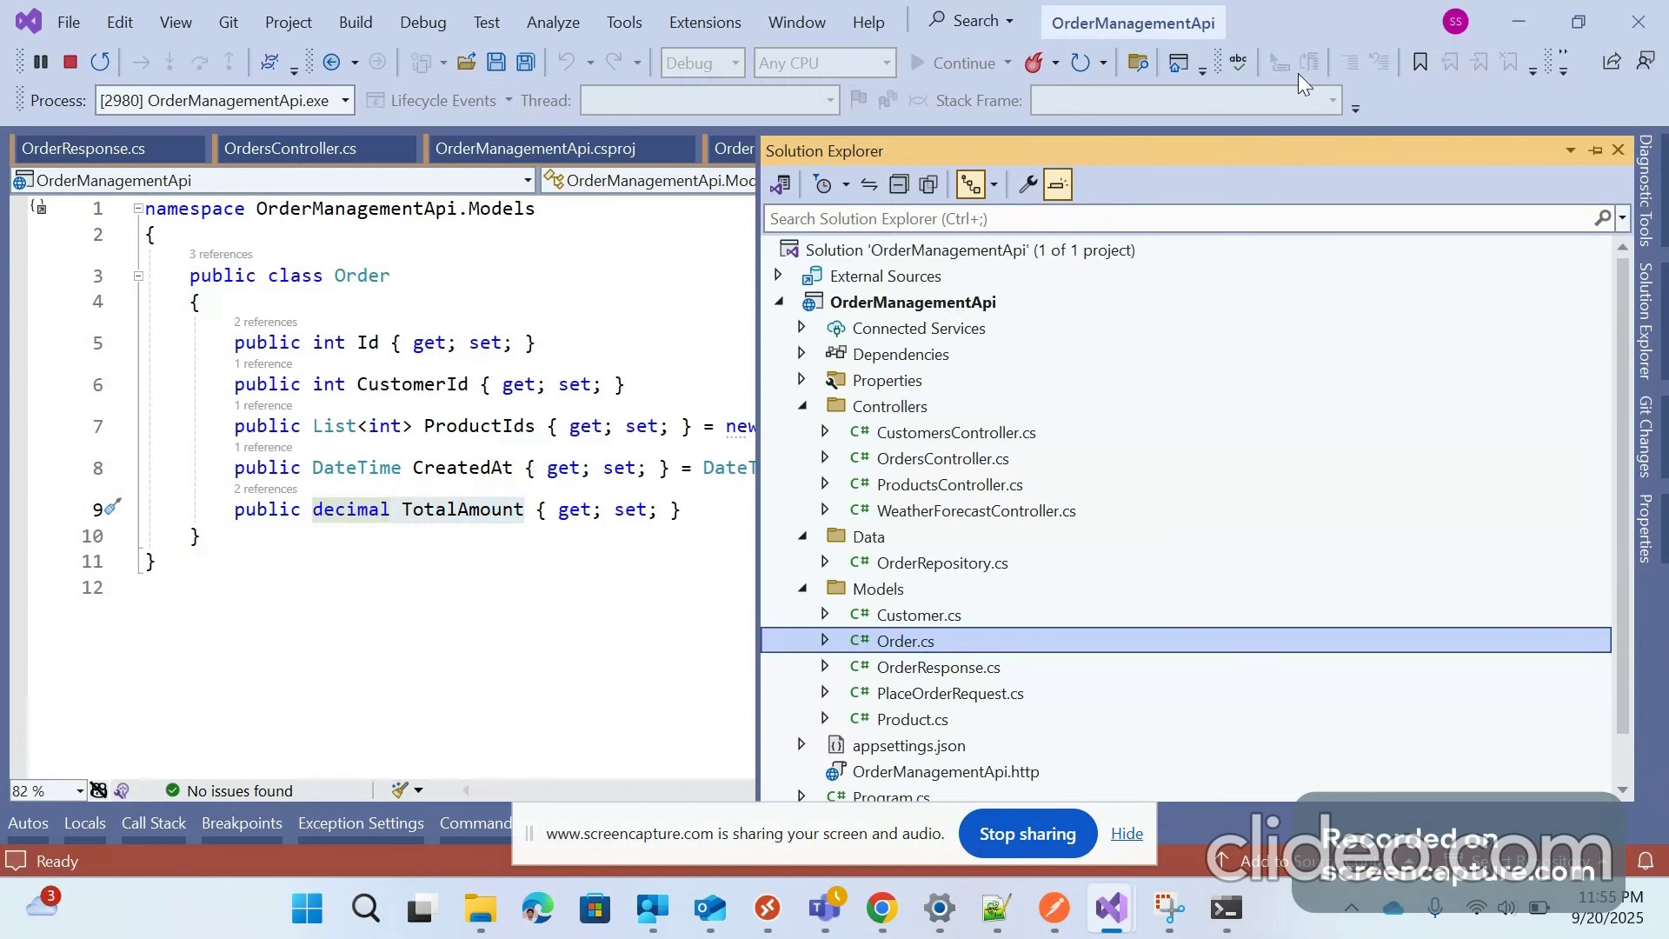
{"action": "left_click", "coordinate": [1518, 32]}
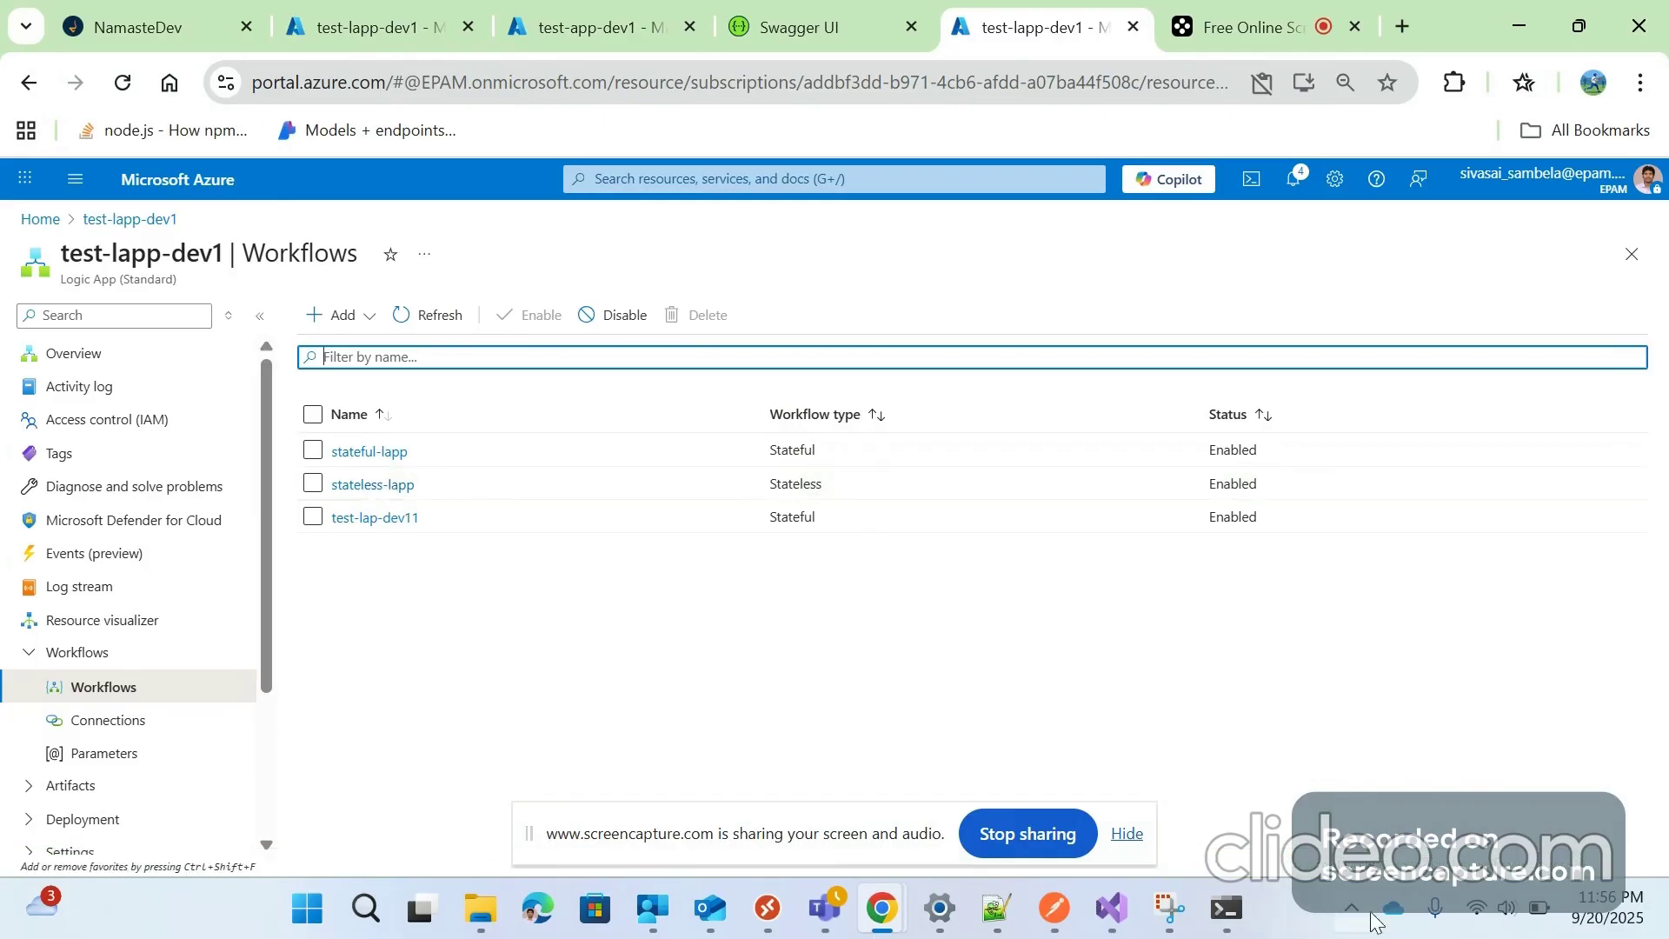
Switch via the recorder tab back to the stateless-lapp run with all steps succeeded
{"action": "left_click", "coordinate": [1227, 16]}
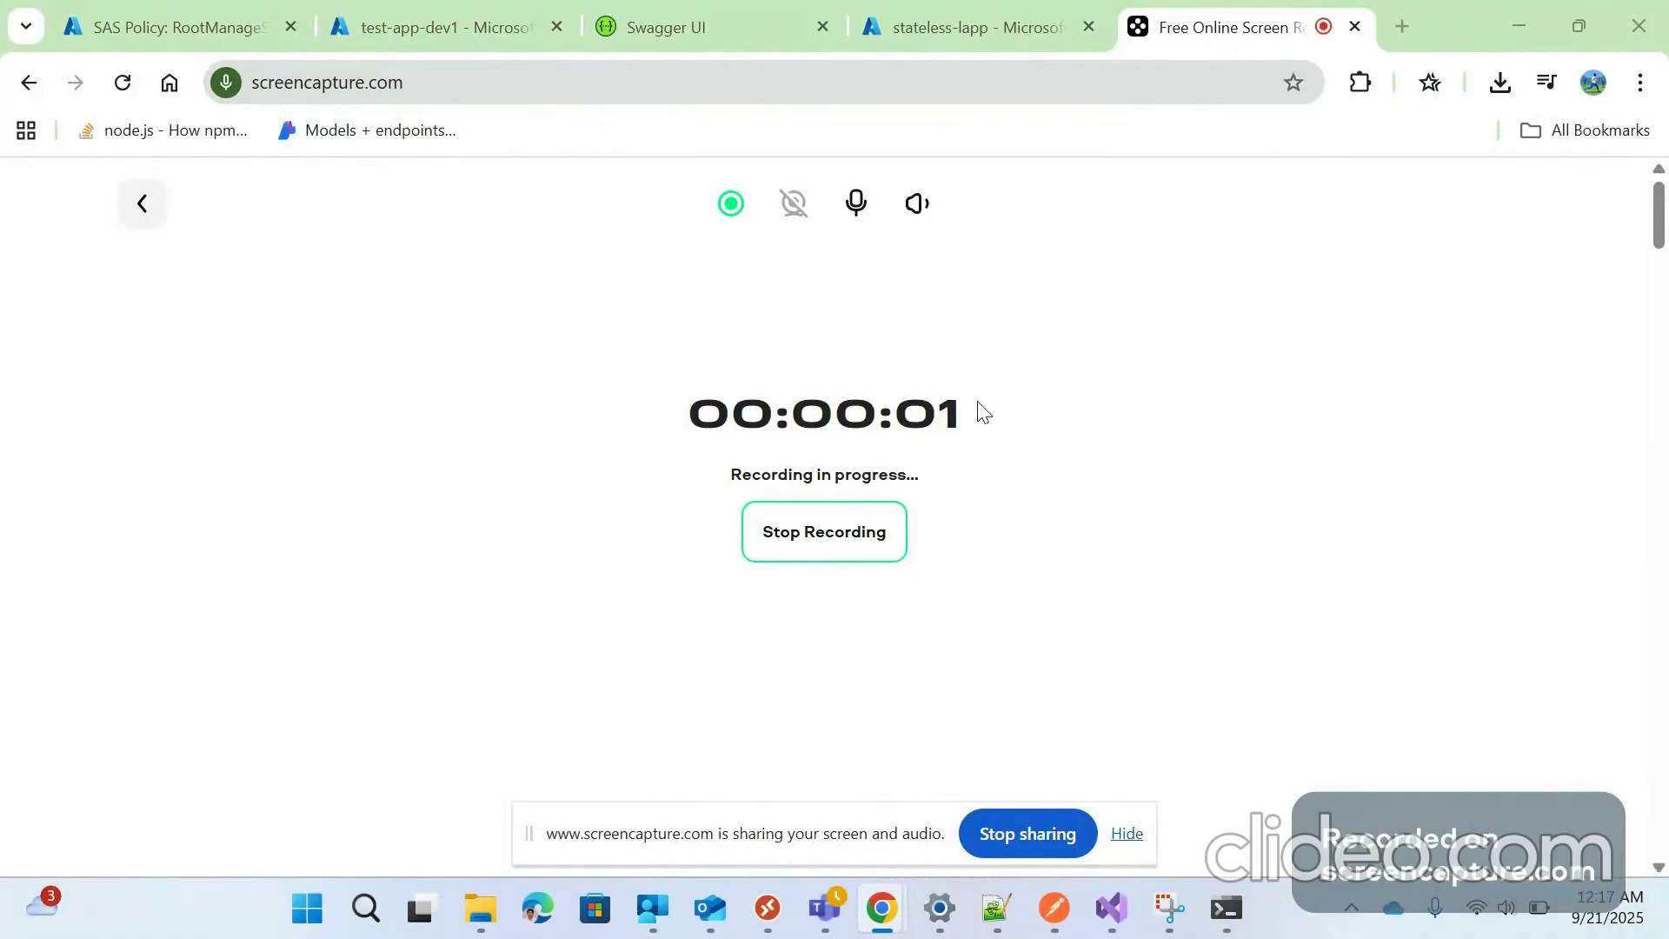
{"action": "left_click", "coordinate": [943, 29]}
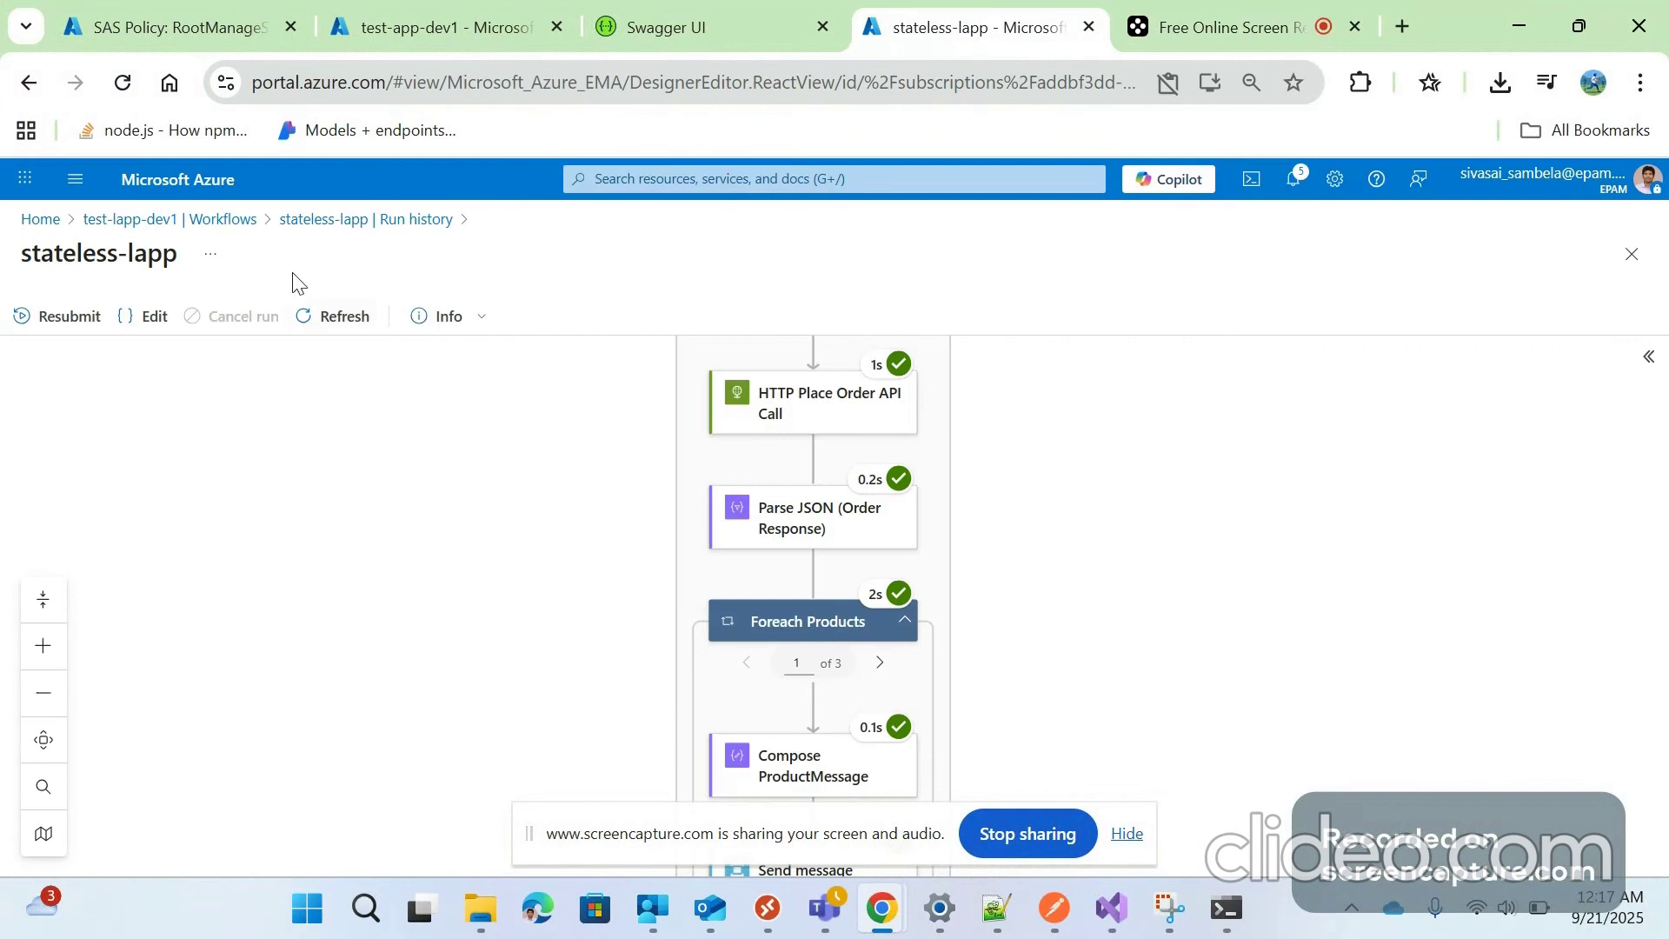
Return to the test-lapp-dev1 Workflows list and bring the OrderManagementApi Visual Studio window forward
{"action": "scroll", "coordinate": [710, 577], "scroll_direction": "up", "scroll_amount": 4}
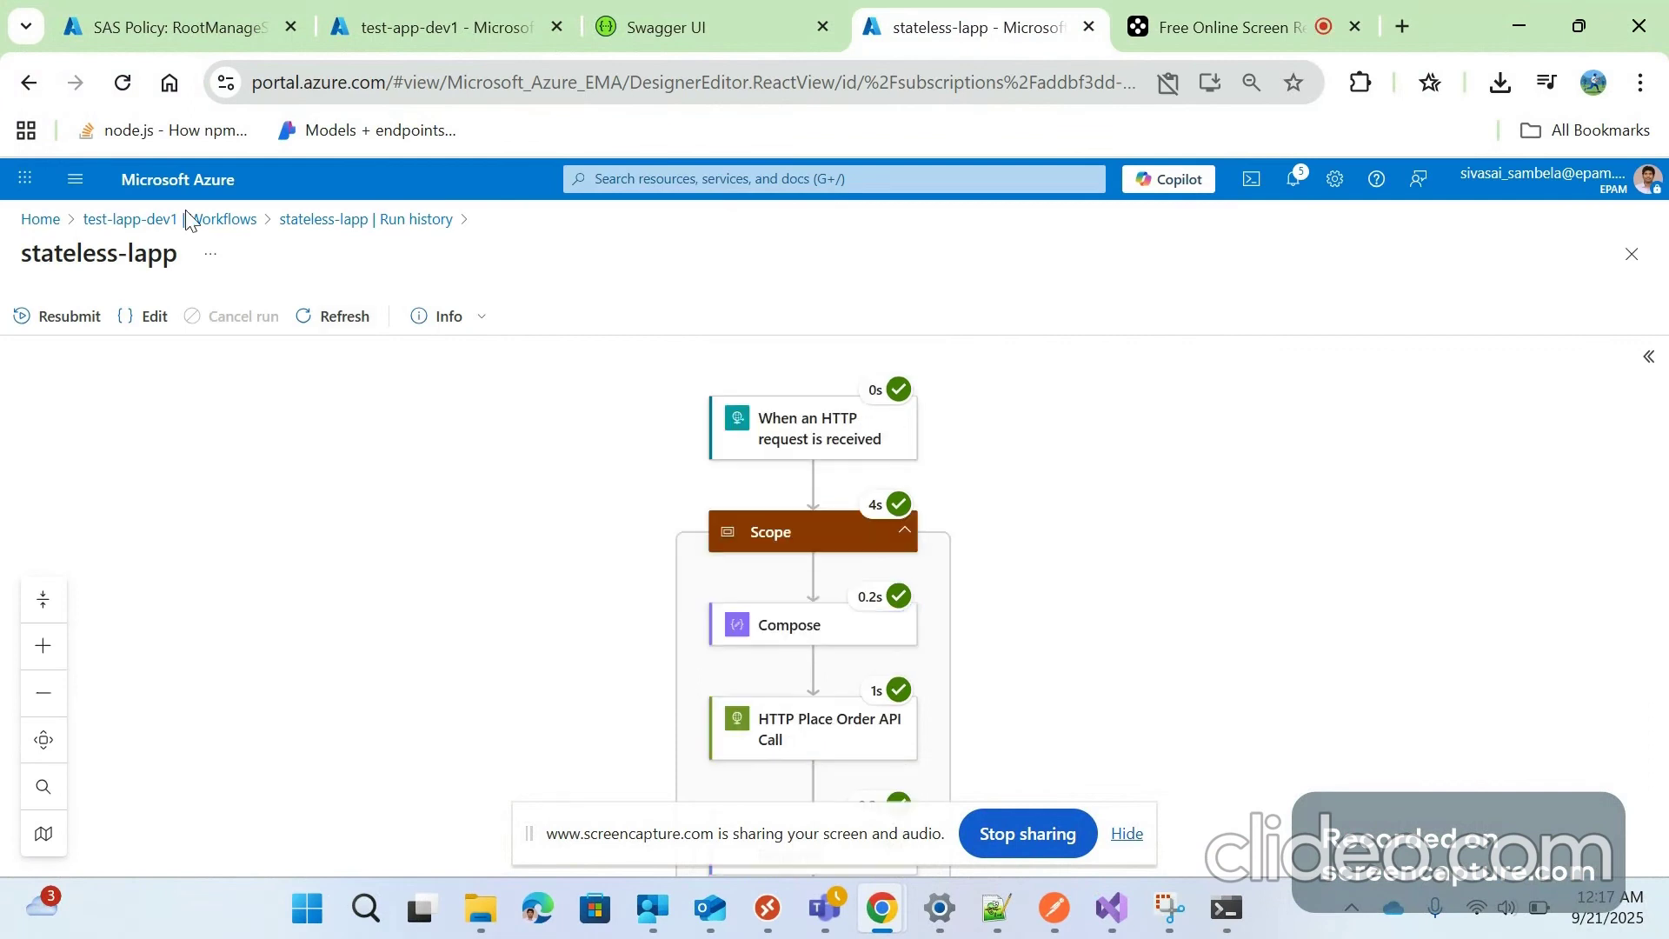
{"action": "left_click", "coordinate": [195, 219]}
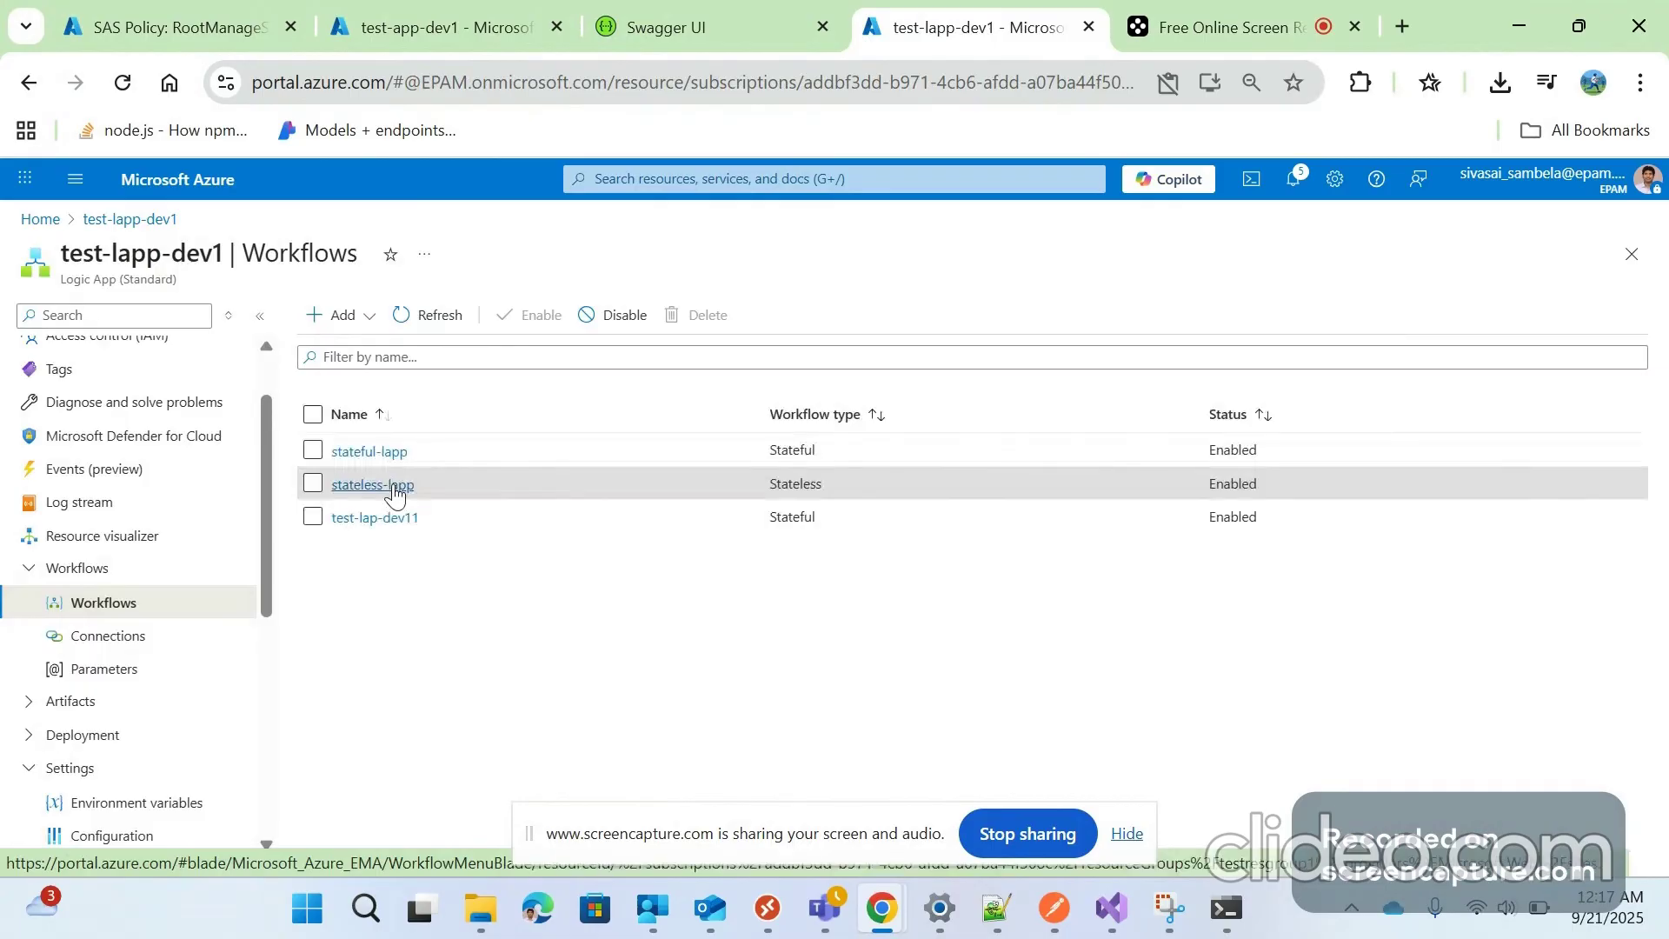
{"action": "left_click", "coordinate": [1122, 921]}
{"action": "left_click", "coordinate": [1249, 769]}
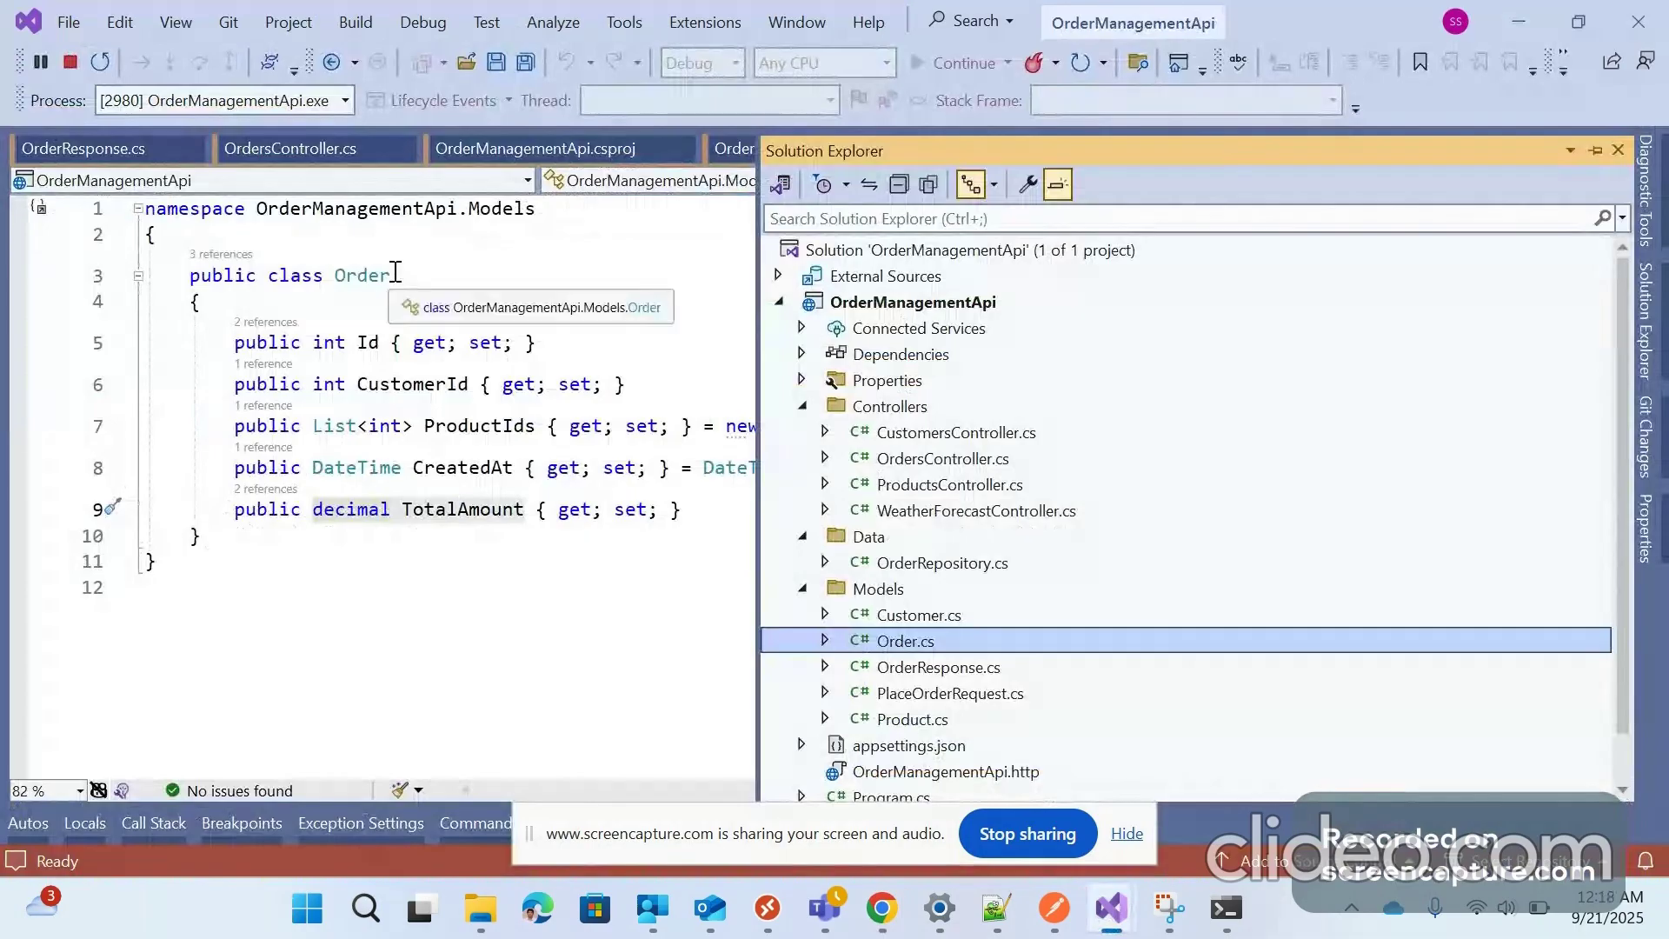
Minimize Visual Studio to bring back the test-lapp-dev1 Workflows list in Chrome
{"action": "left_click", "coordinate": [1518, 27]}
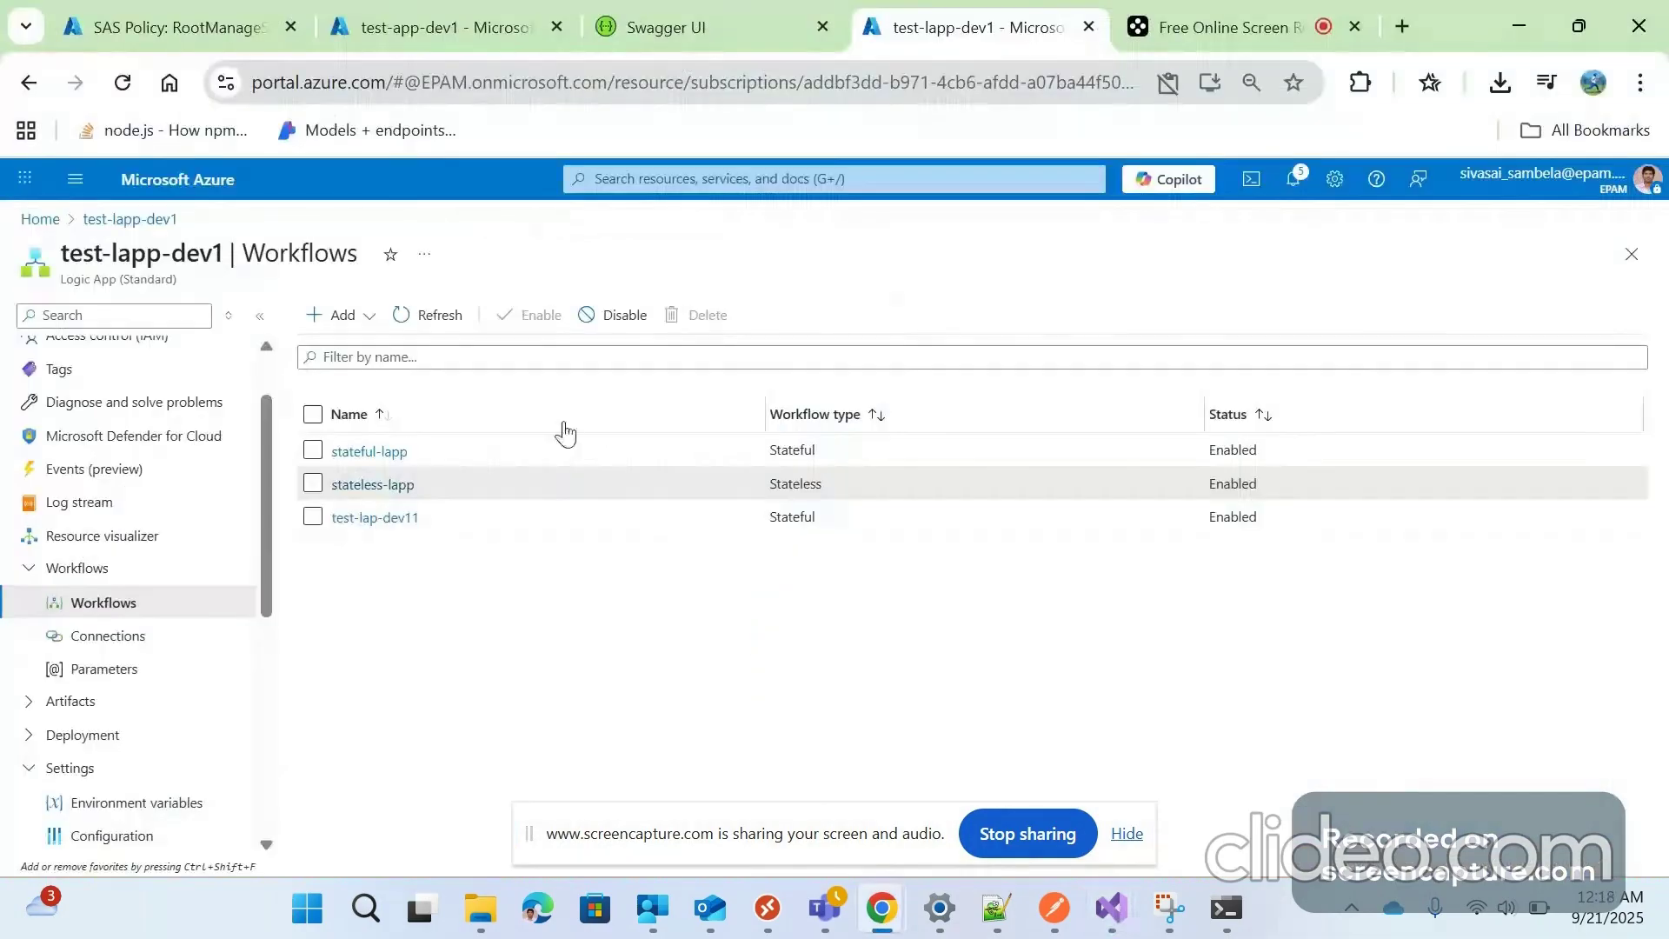
Open the stateless-lapp workflow designer and pan to show the HTTP trigger, Scope and Place Order call
{"action": "left_click", "coordinate": [406, 494]}
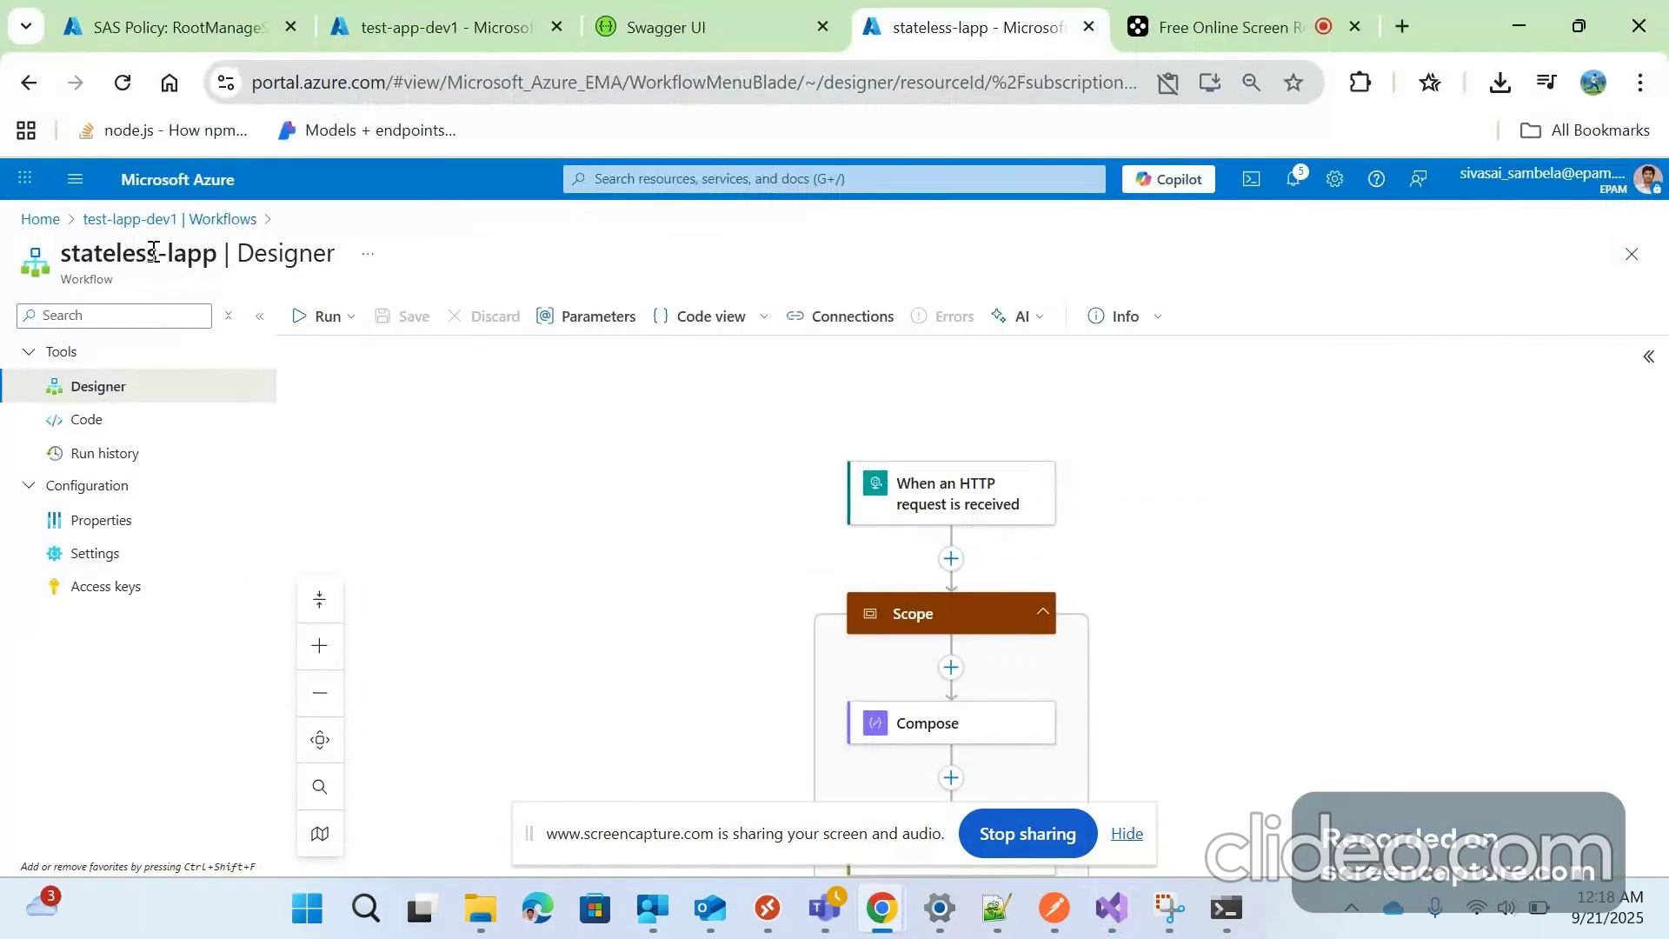
{"action": "left_click_drag", "start_coordinate": [694, 612], "coordinate": [627, 464]}
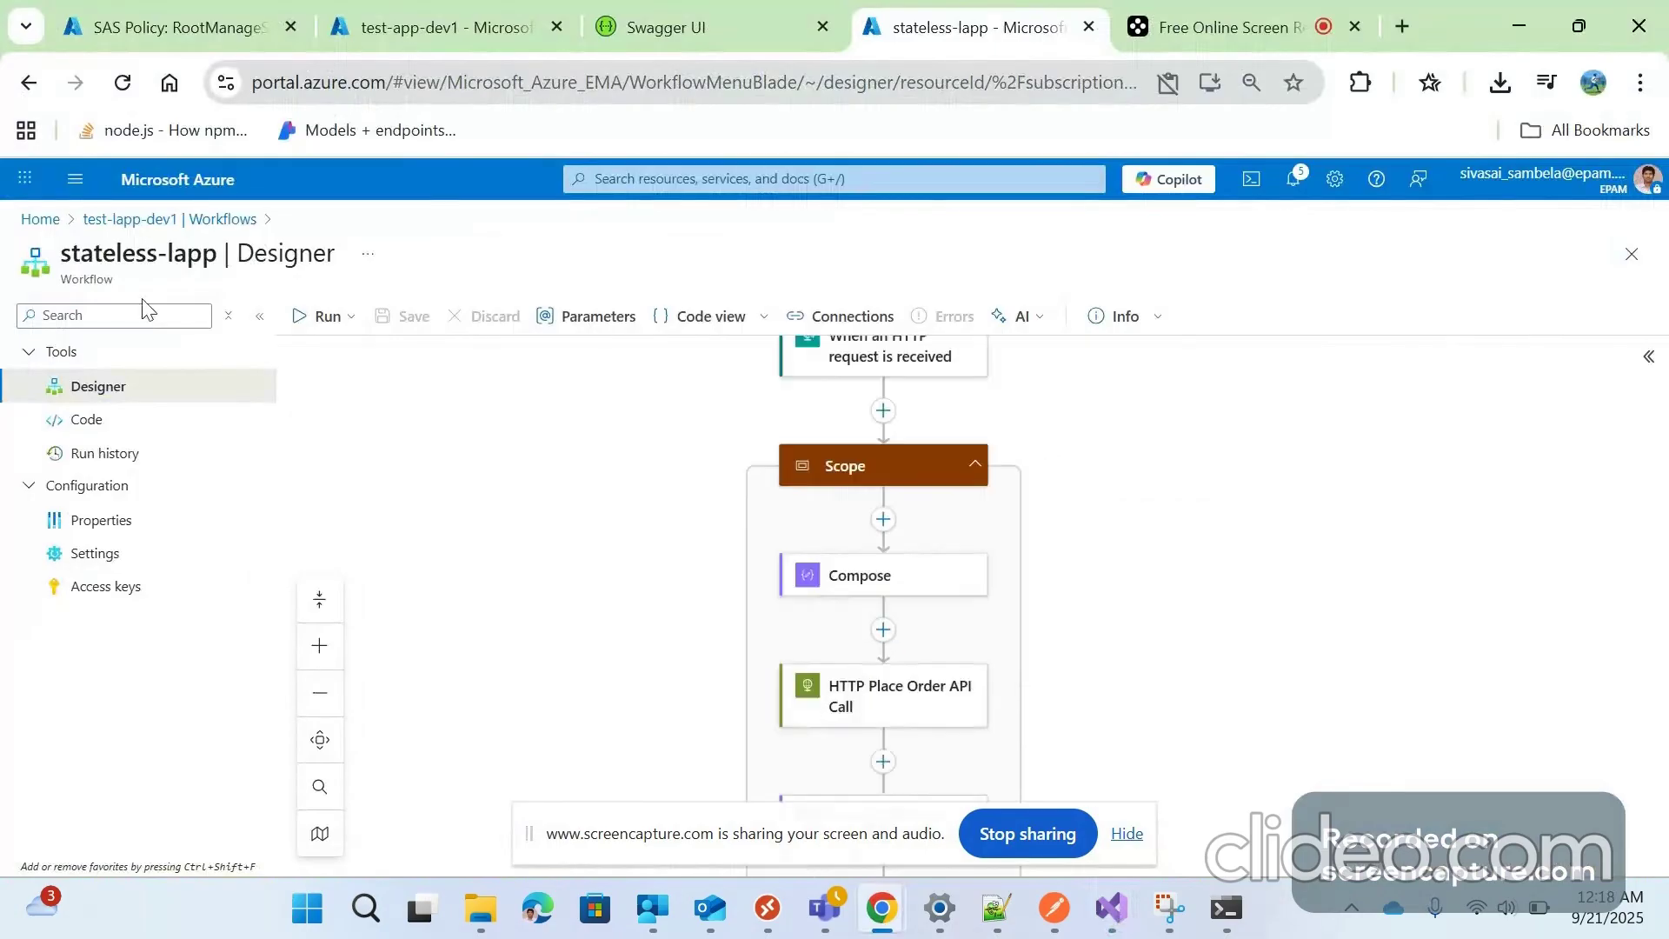
{"action": "left_click_drag", "start_coordinate": [555, 508], "coordinate": [481, 577]}
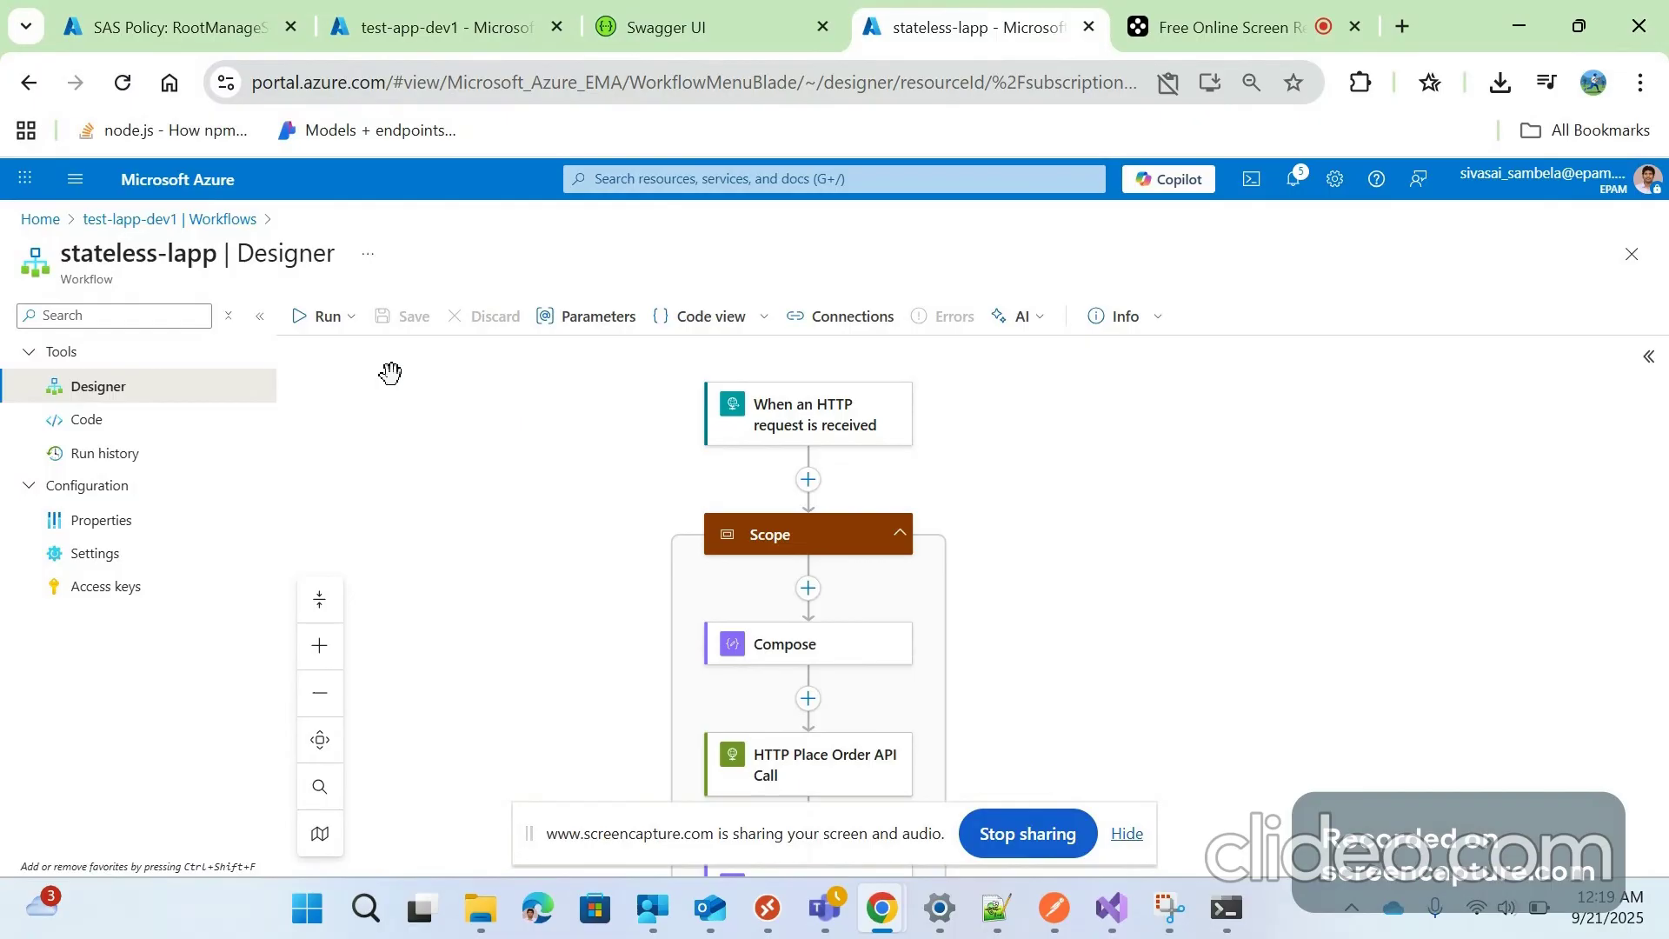
Inspect the HTTP trigger's POST URL and schema requiring customerId and productIds, then switch to Postman
{"action": "left_click", "coordinate": [819, 422]}
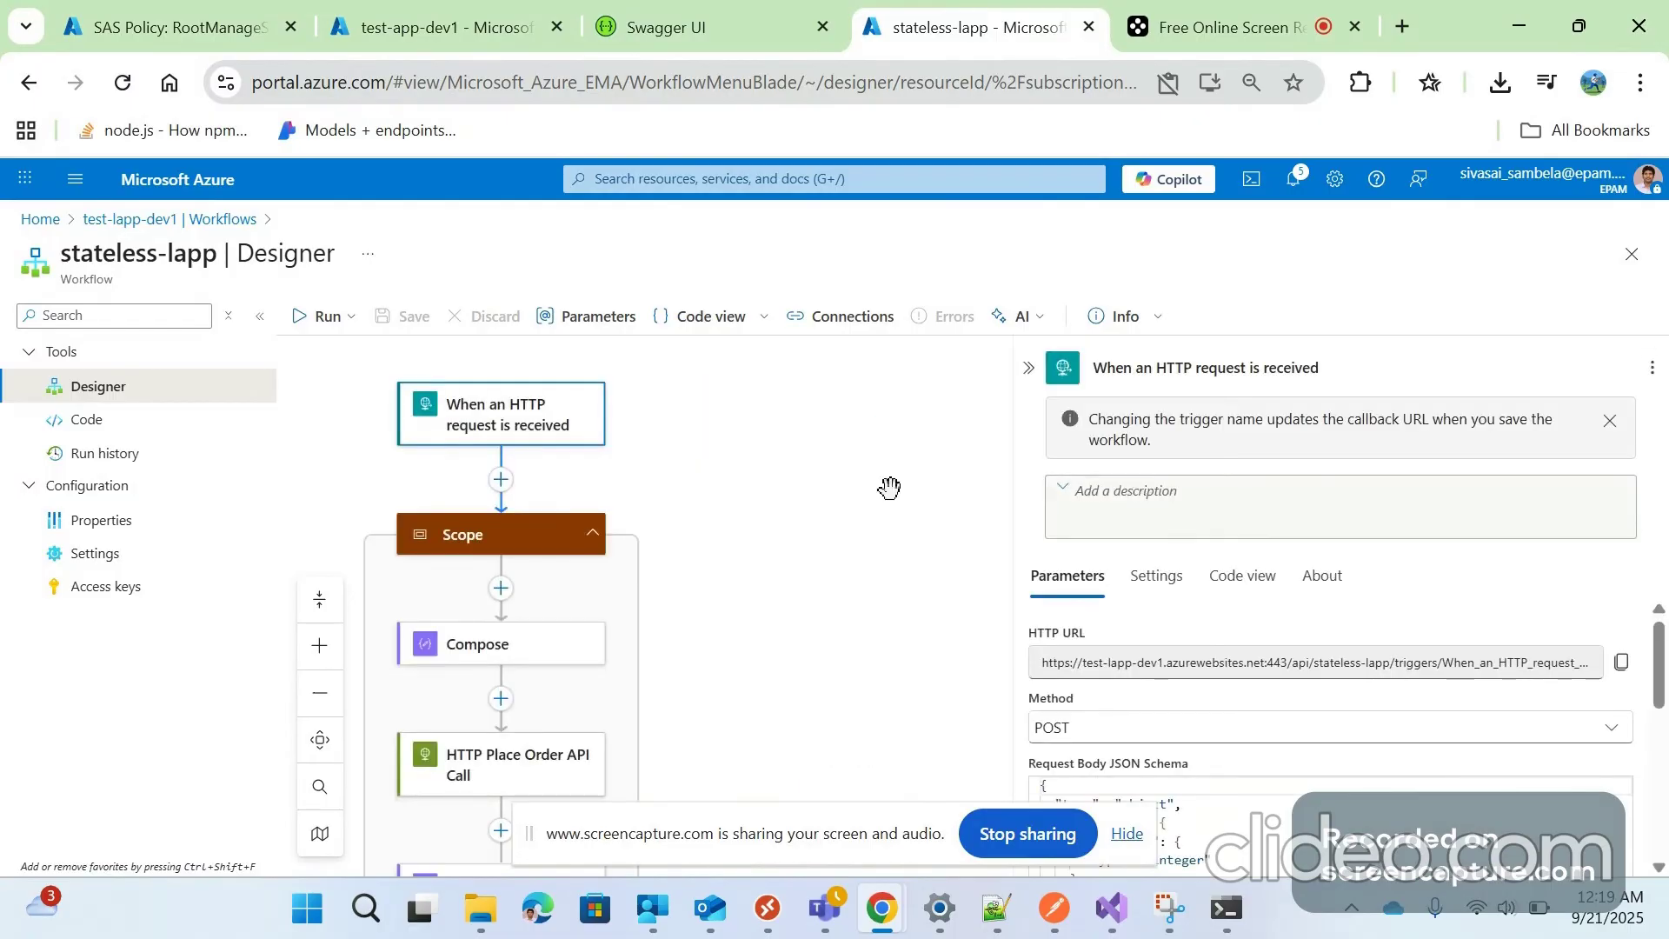
{"action": "scroll", "coordinate": [1426, 794], "scroll_direction": "down", "scroll_amount": 1}
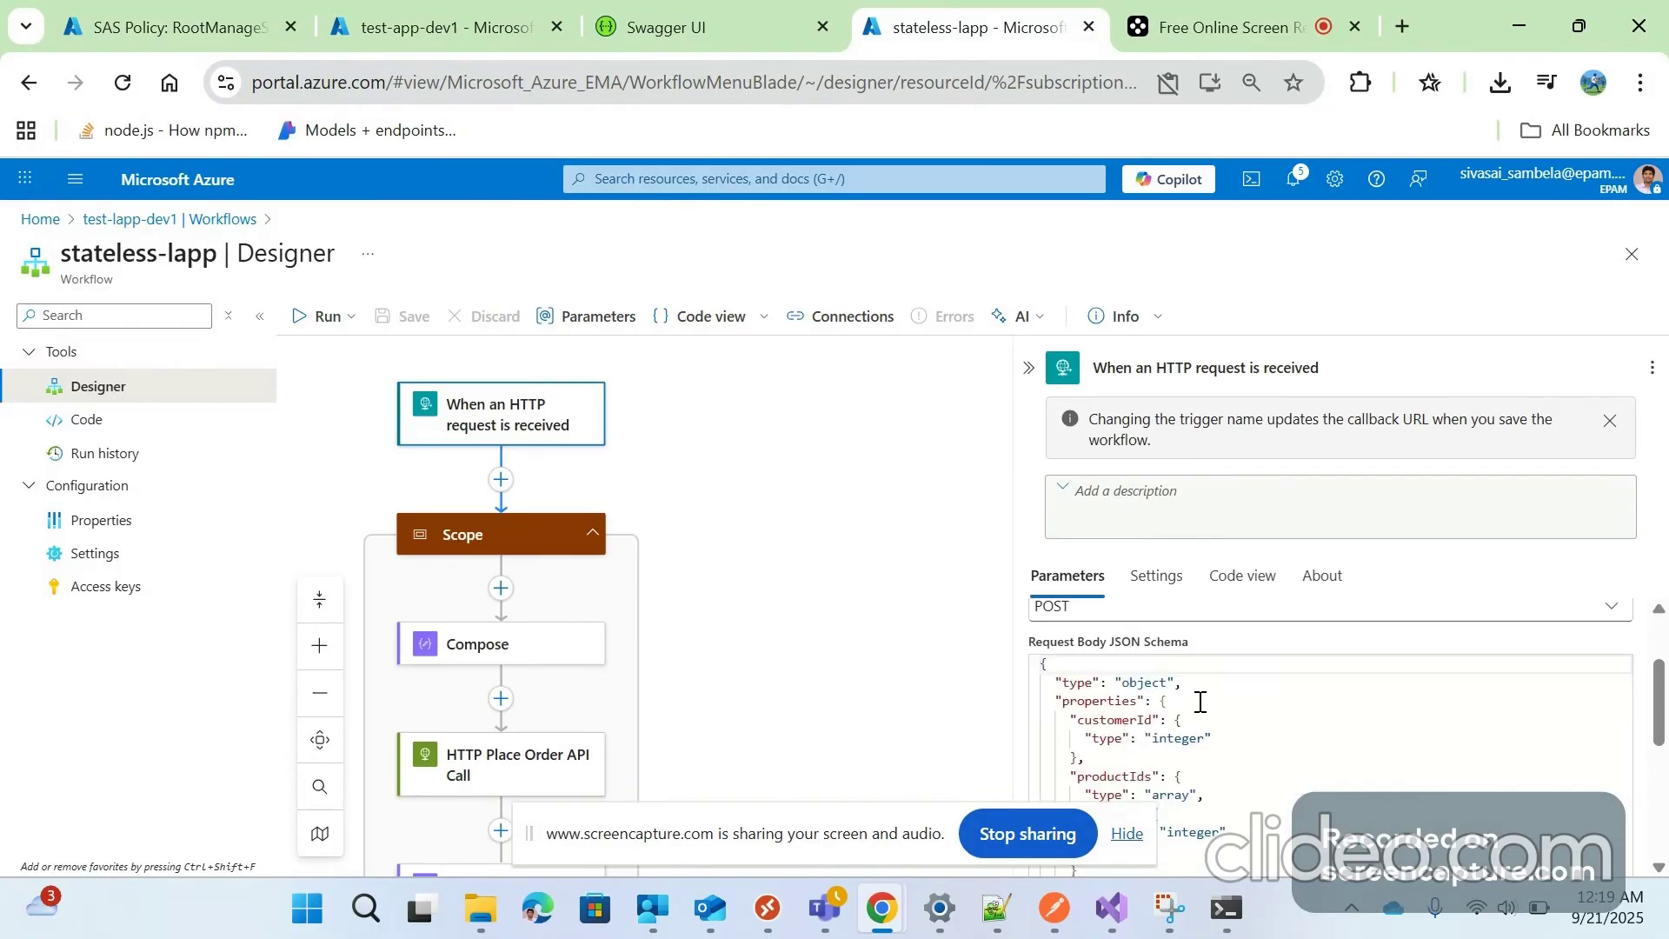
{"action": "scroll", "coordinate": [1200, 702], "scroll_direction": "down", "scroll_amount": 3}
{"action": "left_click", "coordinate": [1177, 642]}
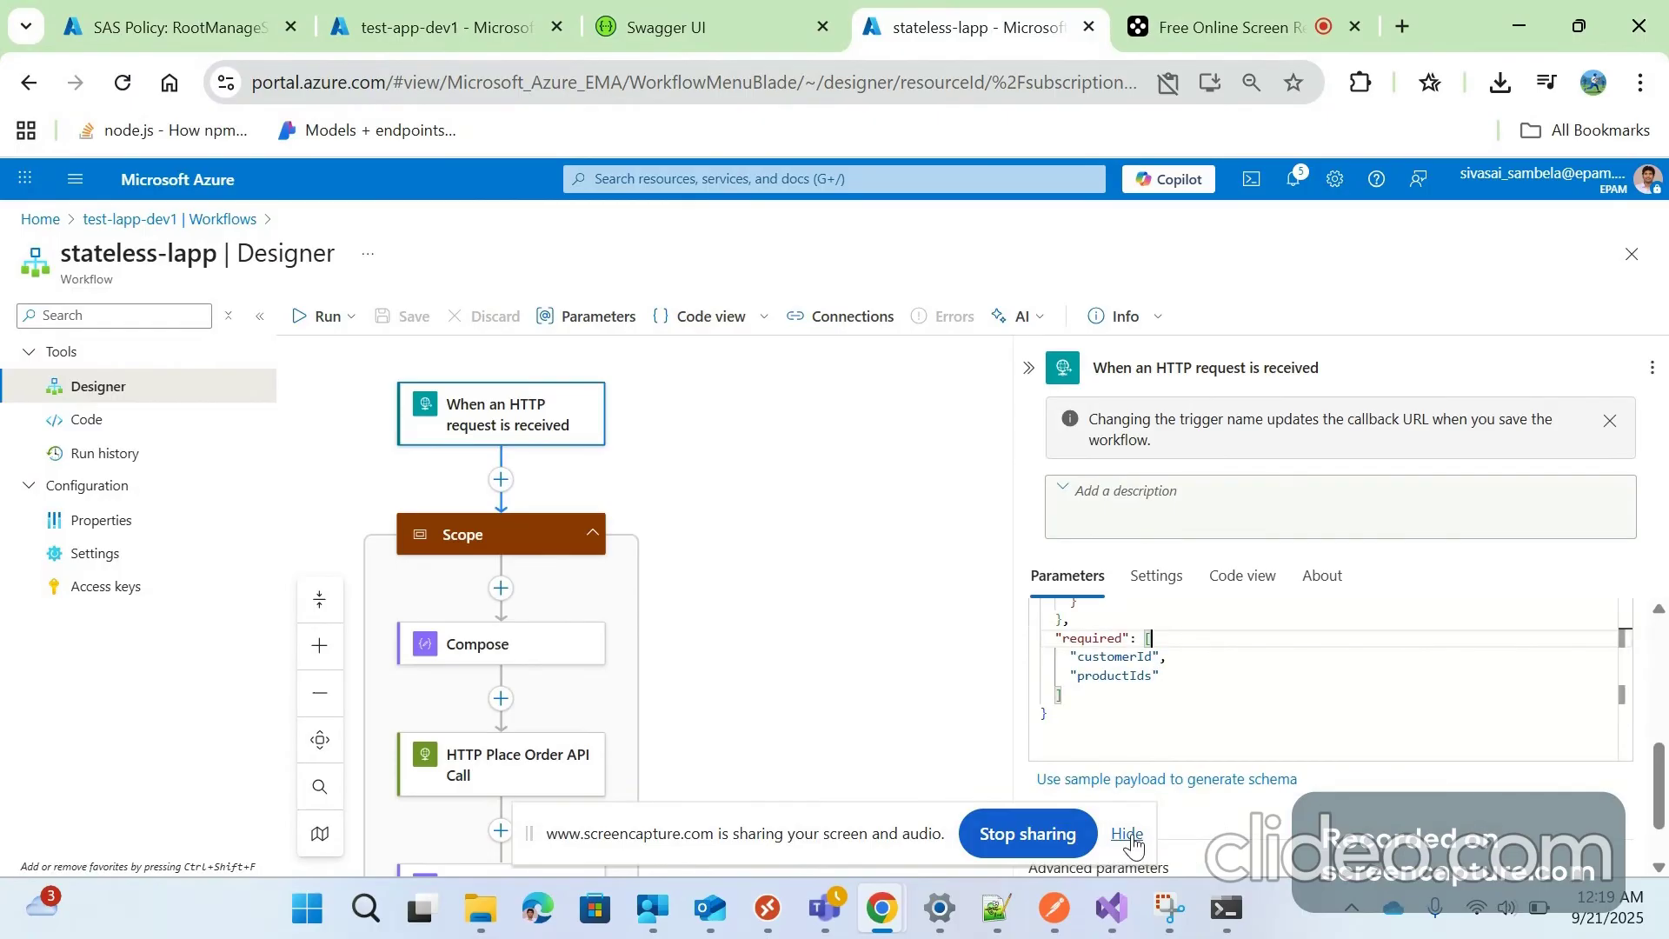
{"action": "key", "text": "alt+Tab"}
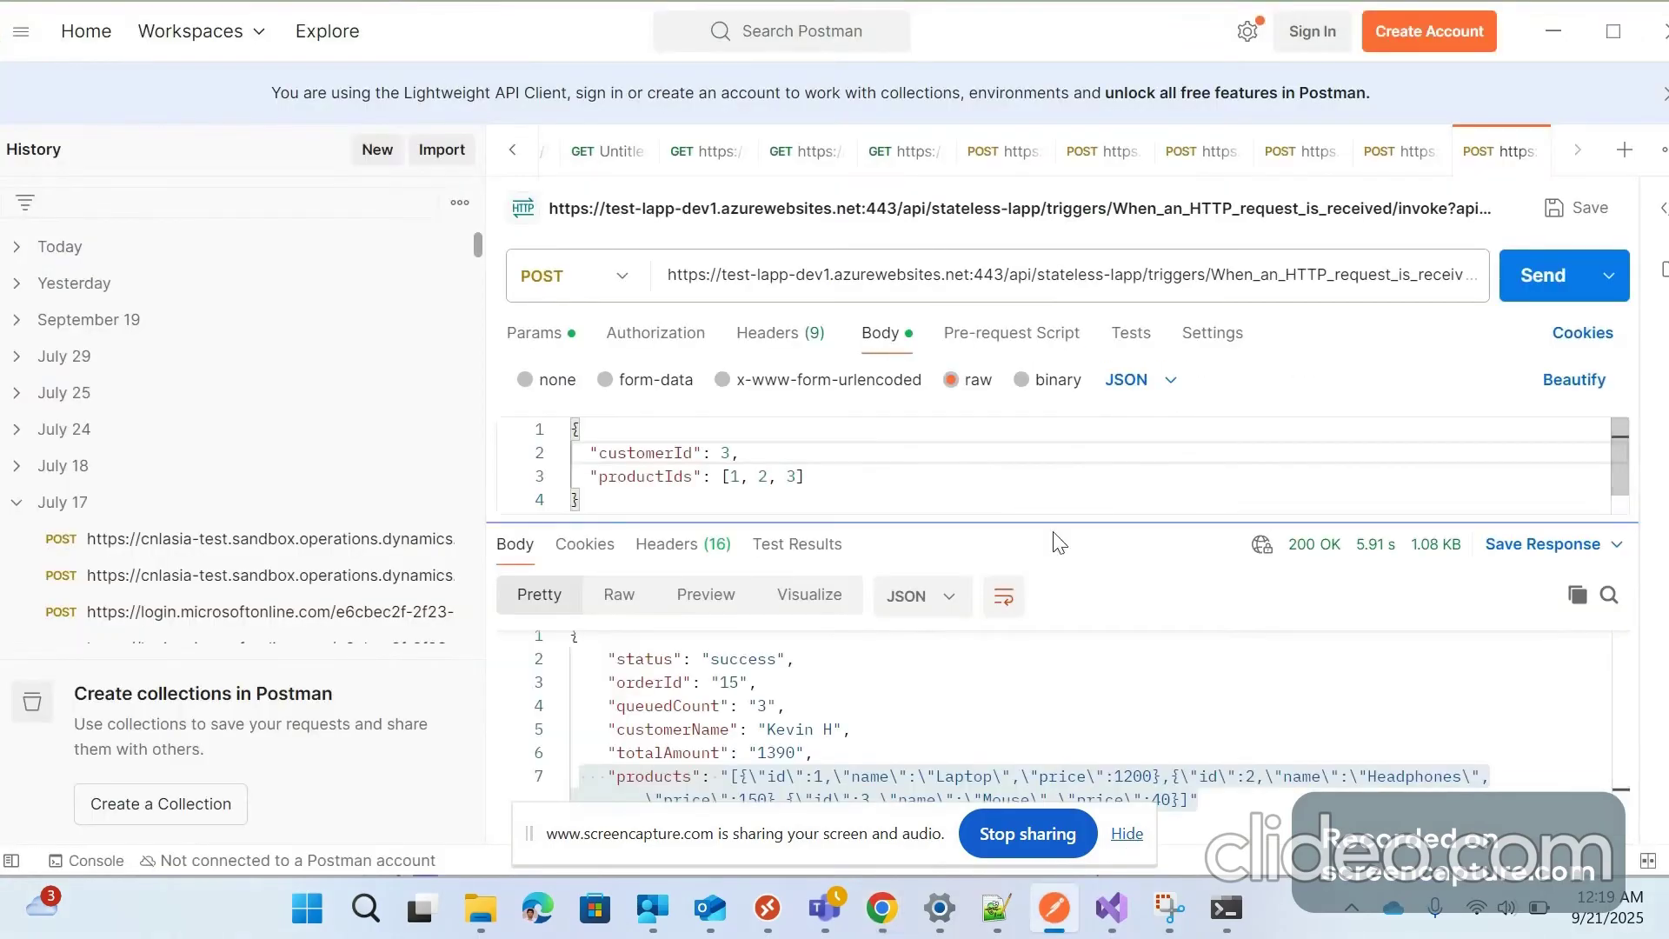
Review the Postman request body (customerId 3, productIds 1, 2, 3), then return to Swagger UI
{"action": "left_click_drag", "start_coordinate": [1053, 533], "coordinate": [1020, 698]}
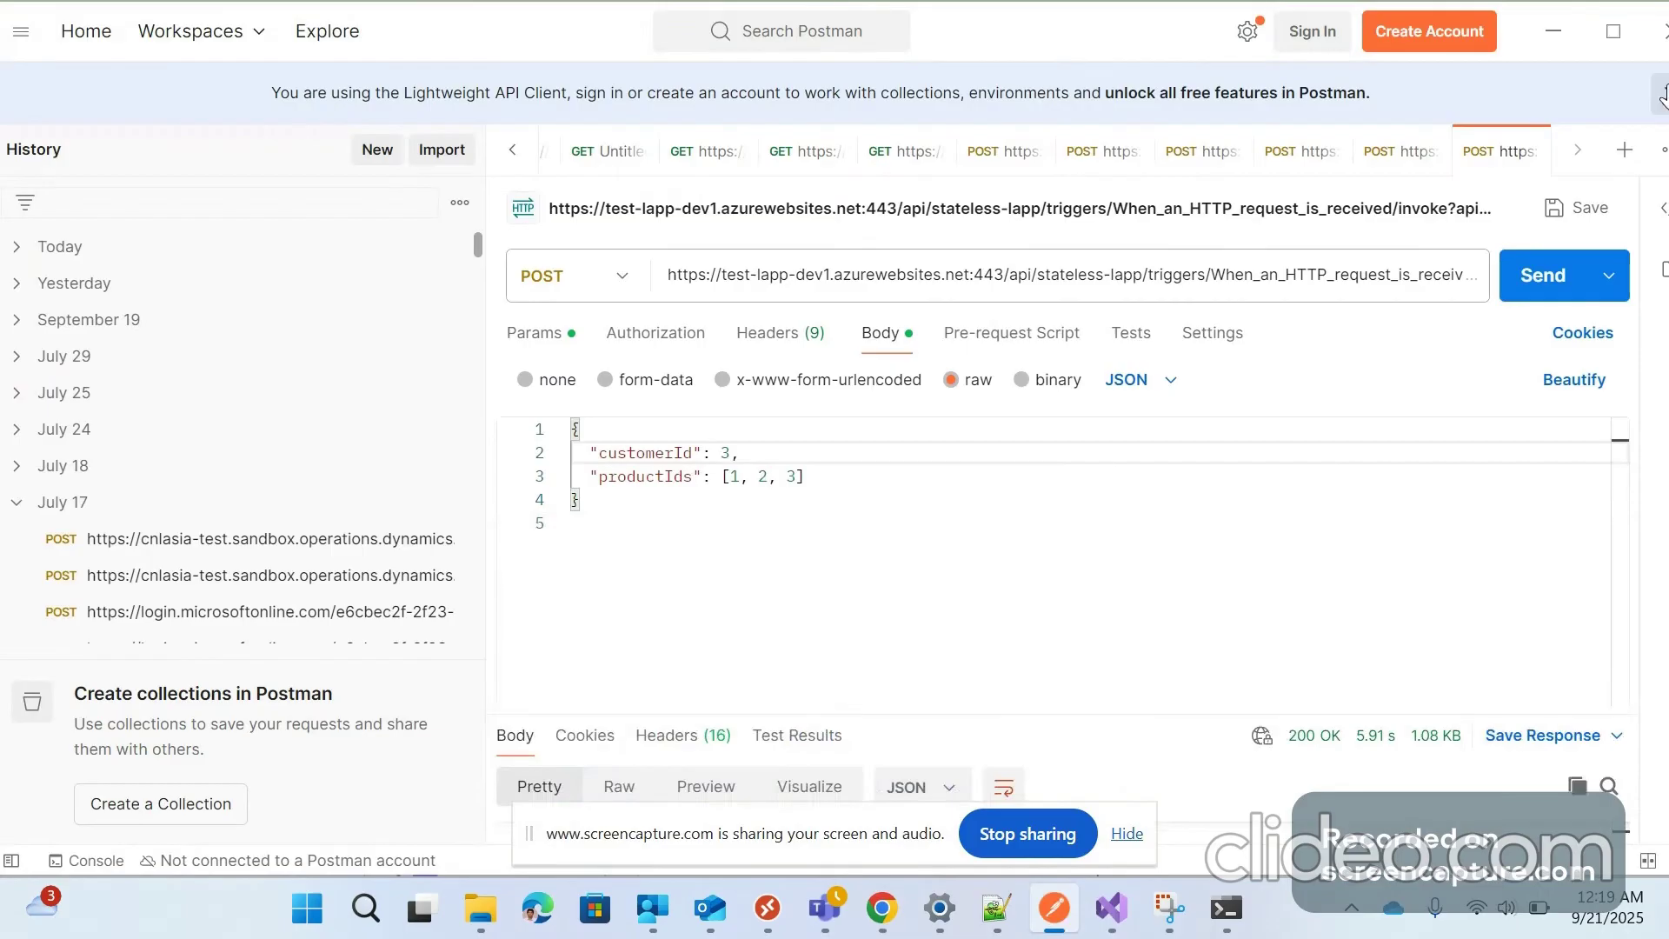
{"action": "left_click", "coordinate": [1552, 36]}
{"action": "left_click", "coordinate": [718, 21]}
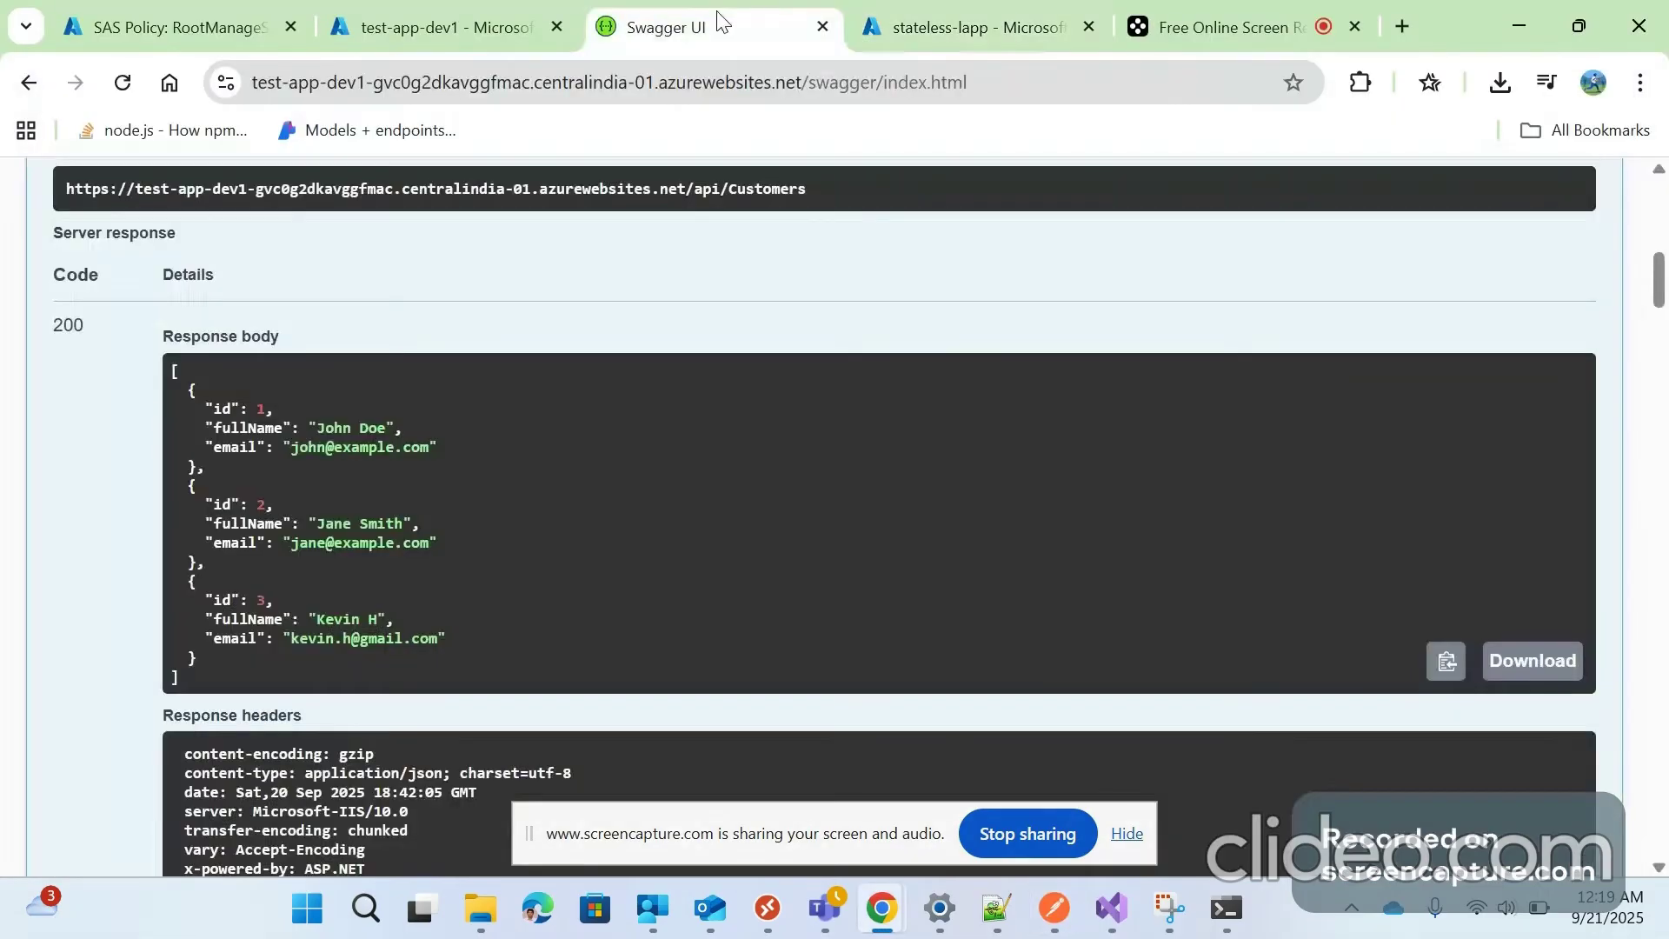
Glance at the OrderManagementApi project in Visual Studio and minimize it again
{"action": "scroll", "coordinate": [447, 600], "scroll_direction": "up", "scroll_amount": 6}
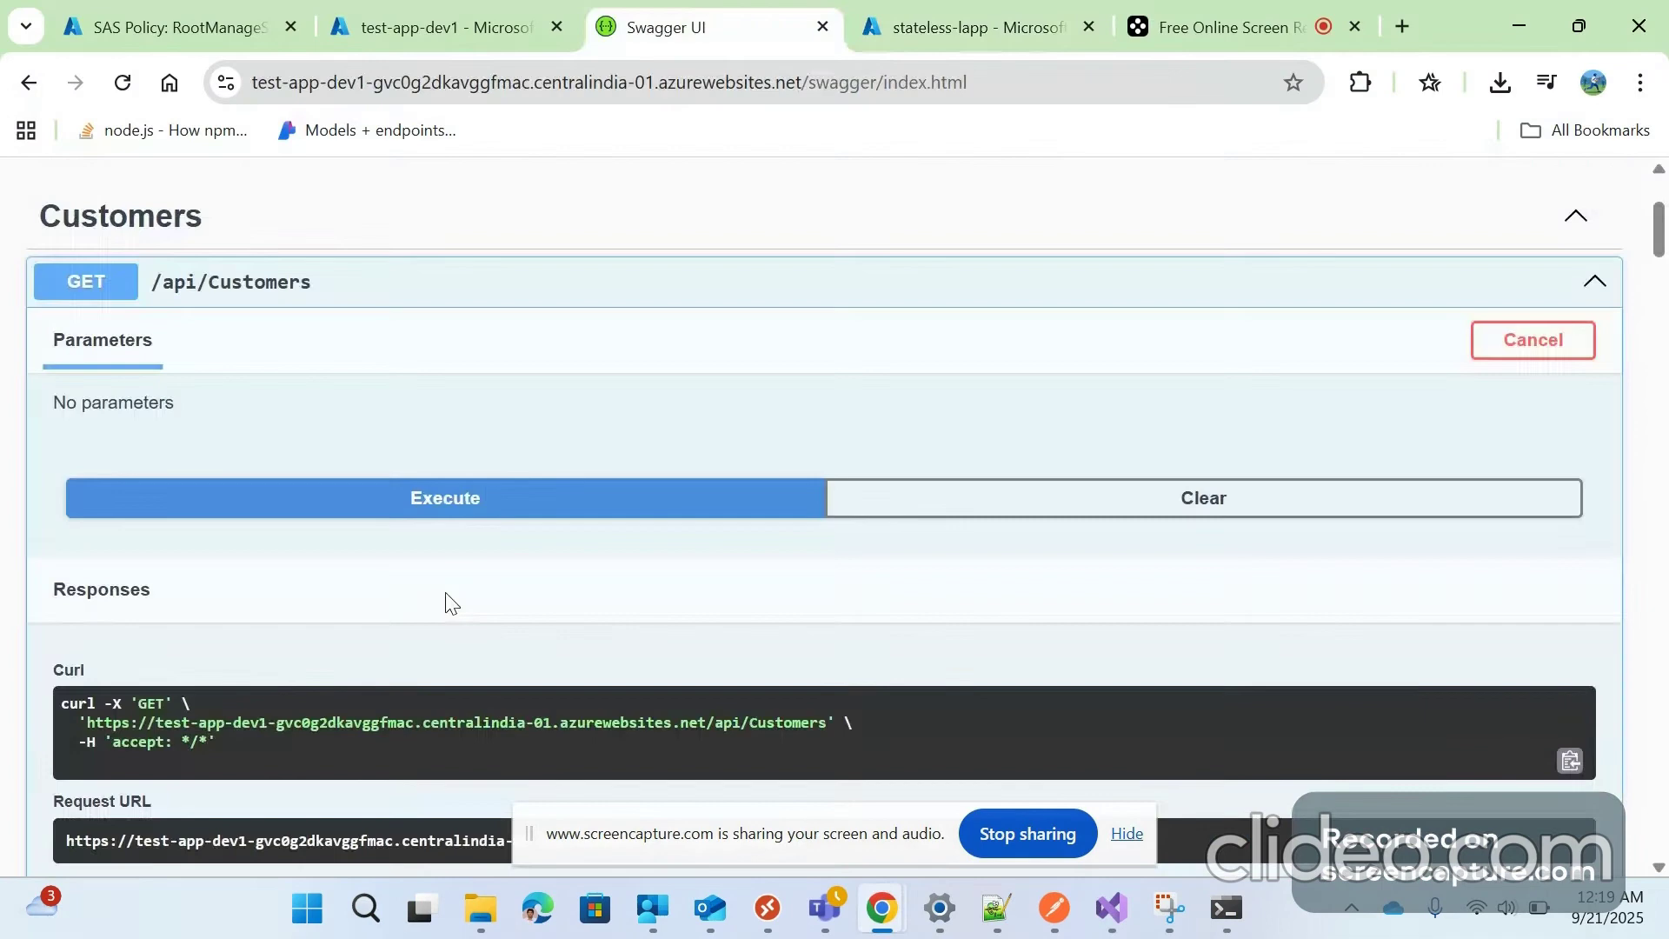
{"action": "left_click", "coordinate": [1109, 910]}
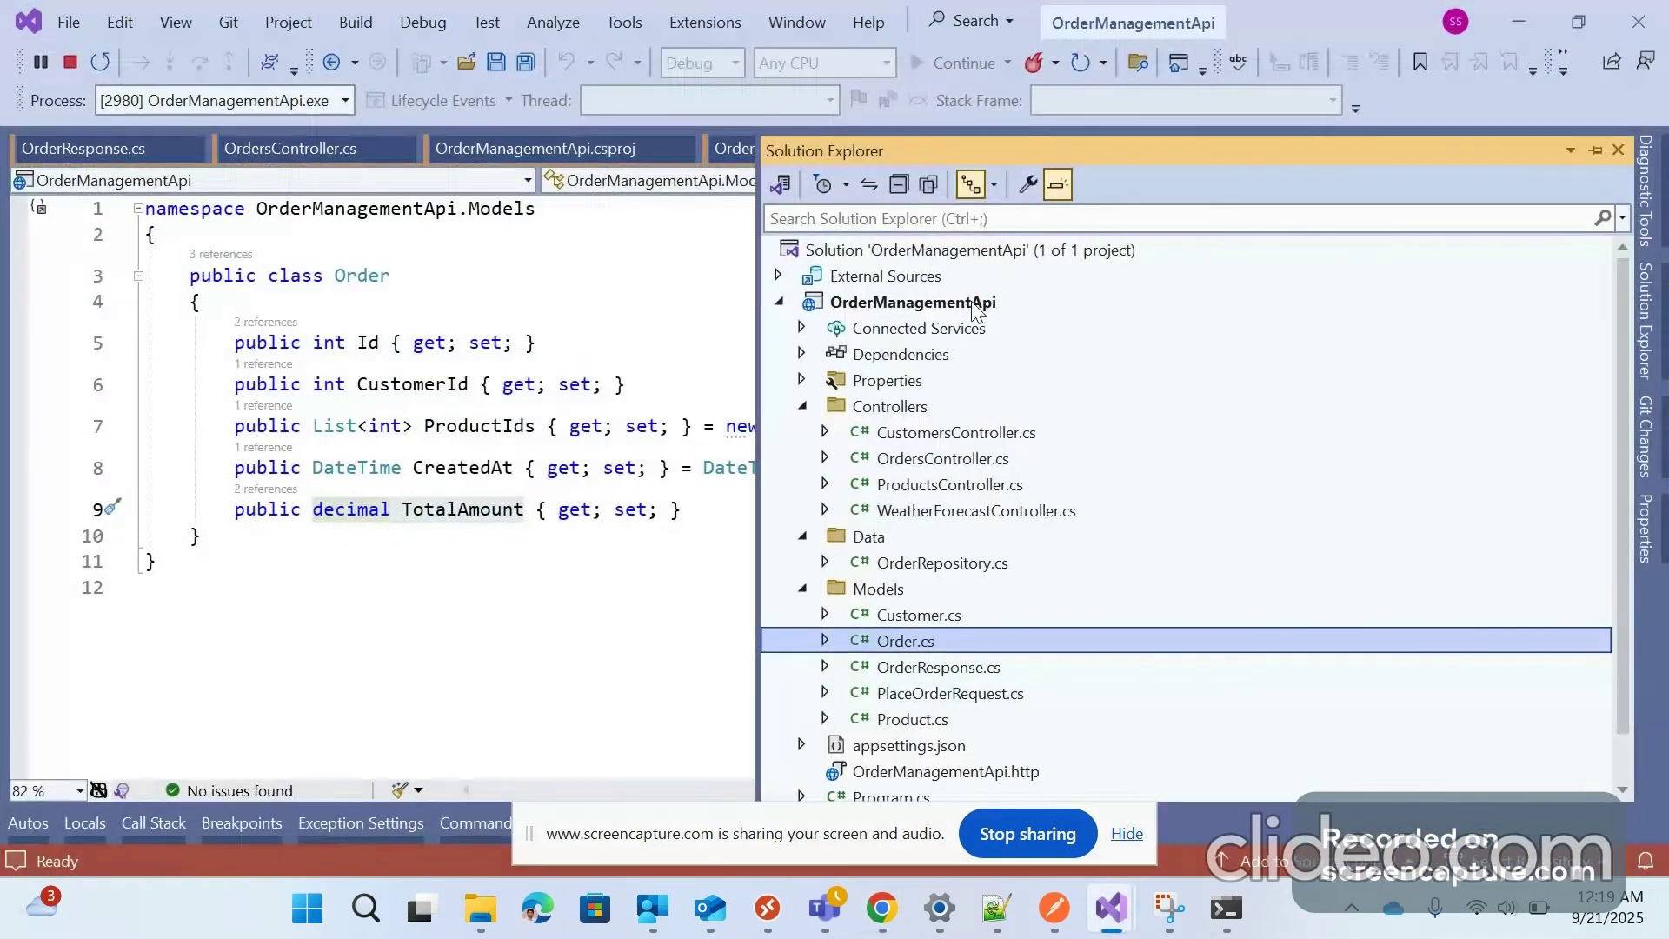
{"action": "left_click", "coordinate": [1519, 19]}
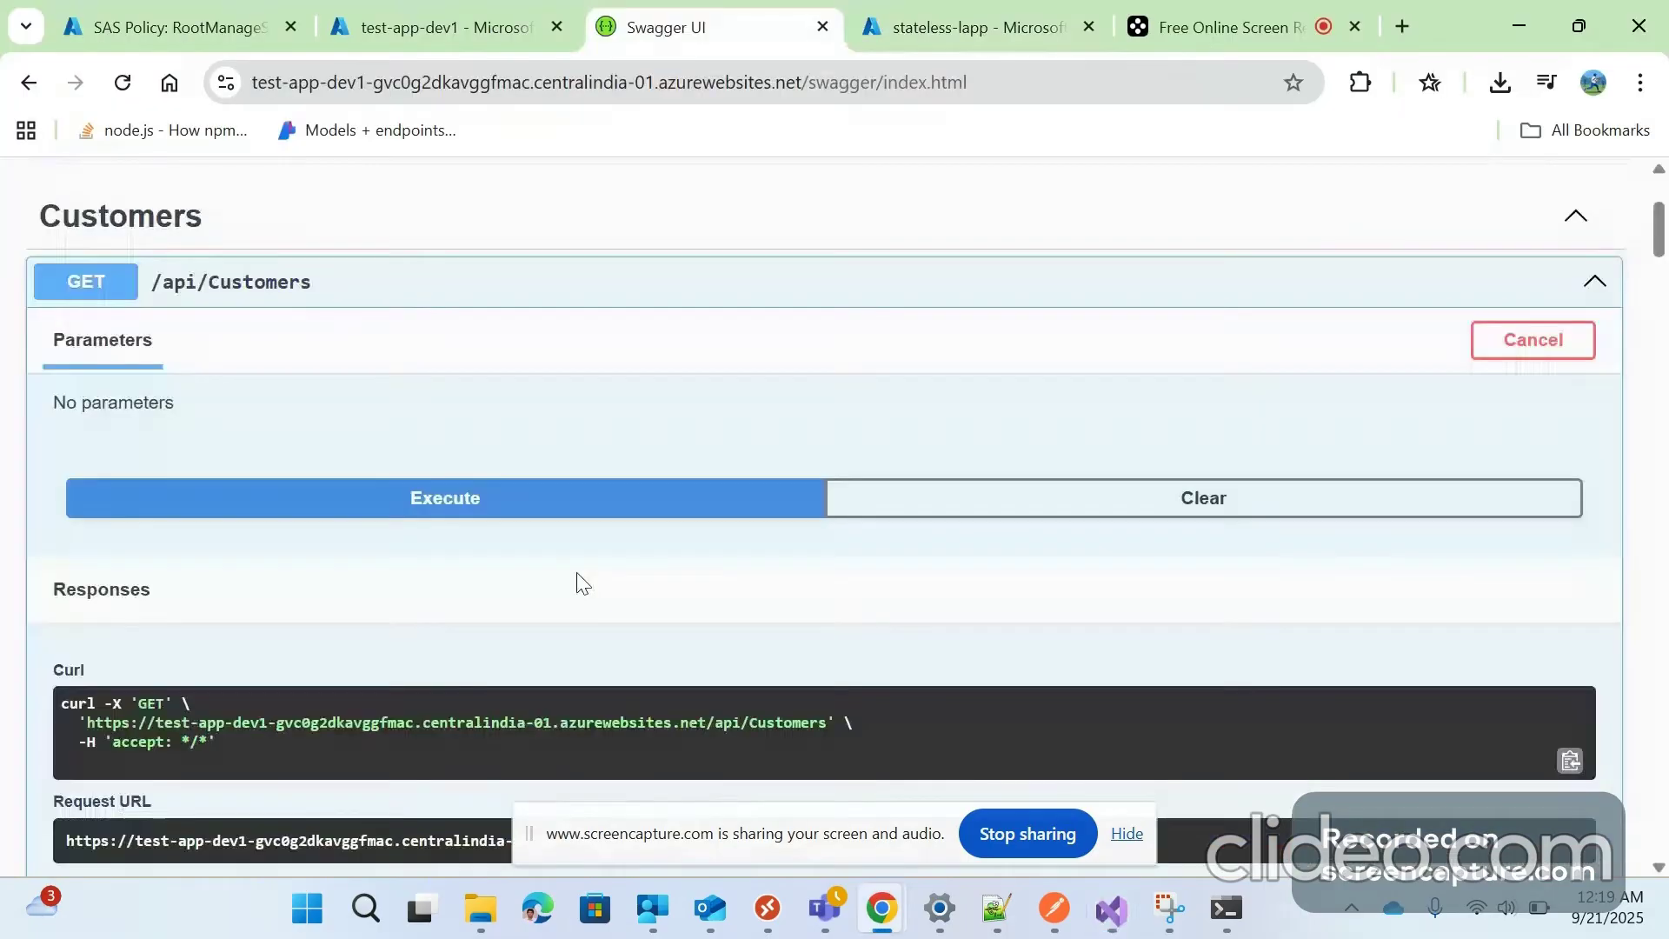
Review the GET /api/Customers 200 response listing three customers, then go back to the stateless-lapp designer
{"action": "scroll", "coordinate": [108, 494], "scroll_direction": "down", "scroll_amount": 5}
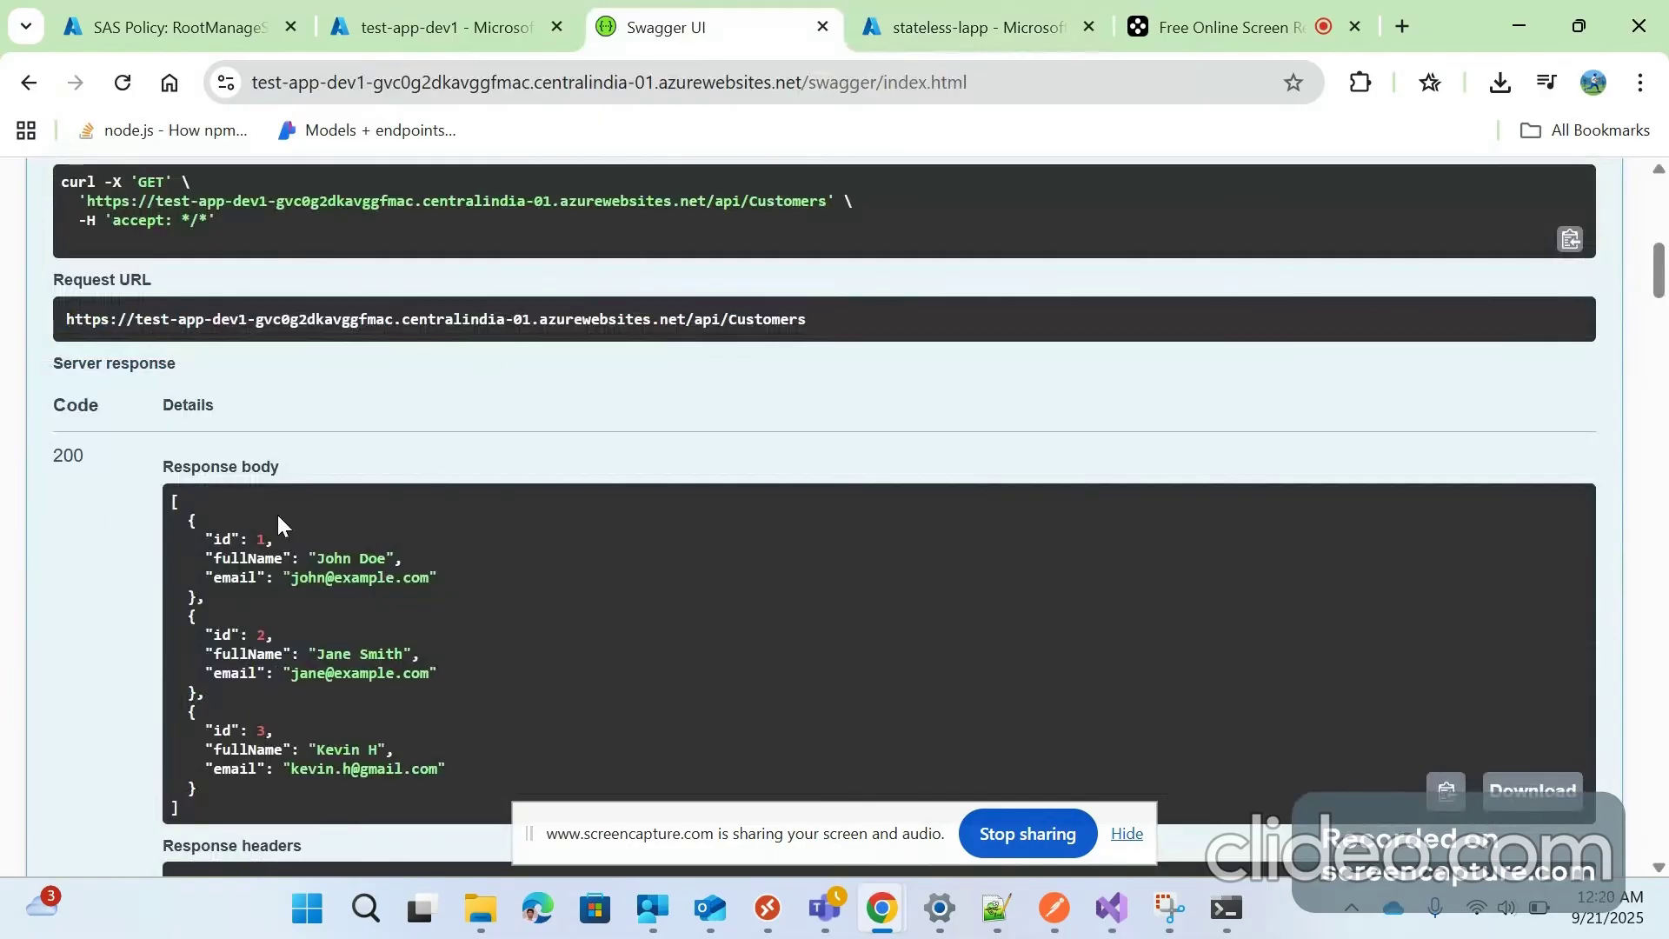
{"action": "scroll", "coordinate": [278, 520], "scroll_direction": "up", "scroll_amount": 6}
{"action": "scroll", "coordinate": [986, 304], "scroll_direction": "down", "scroll_amount": 1}
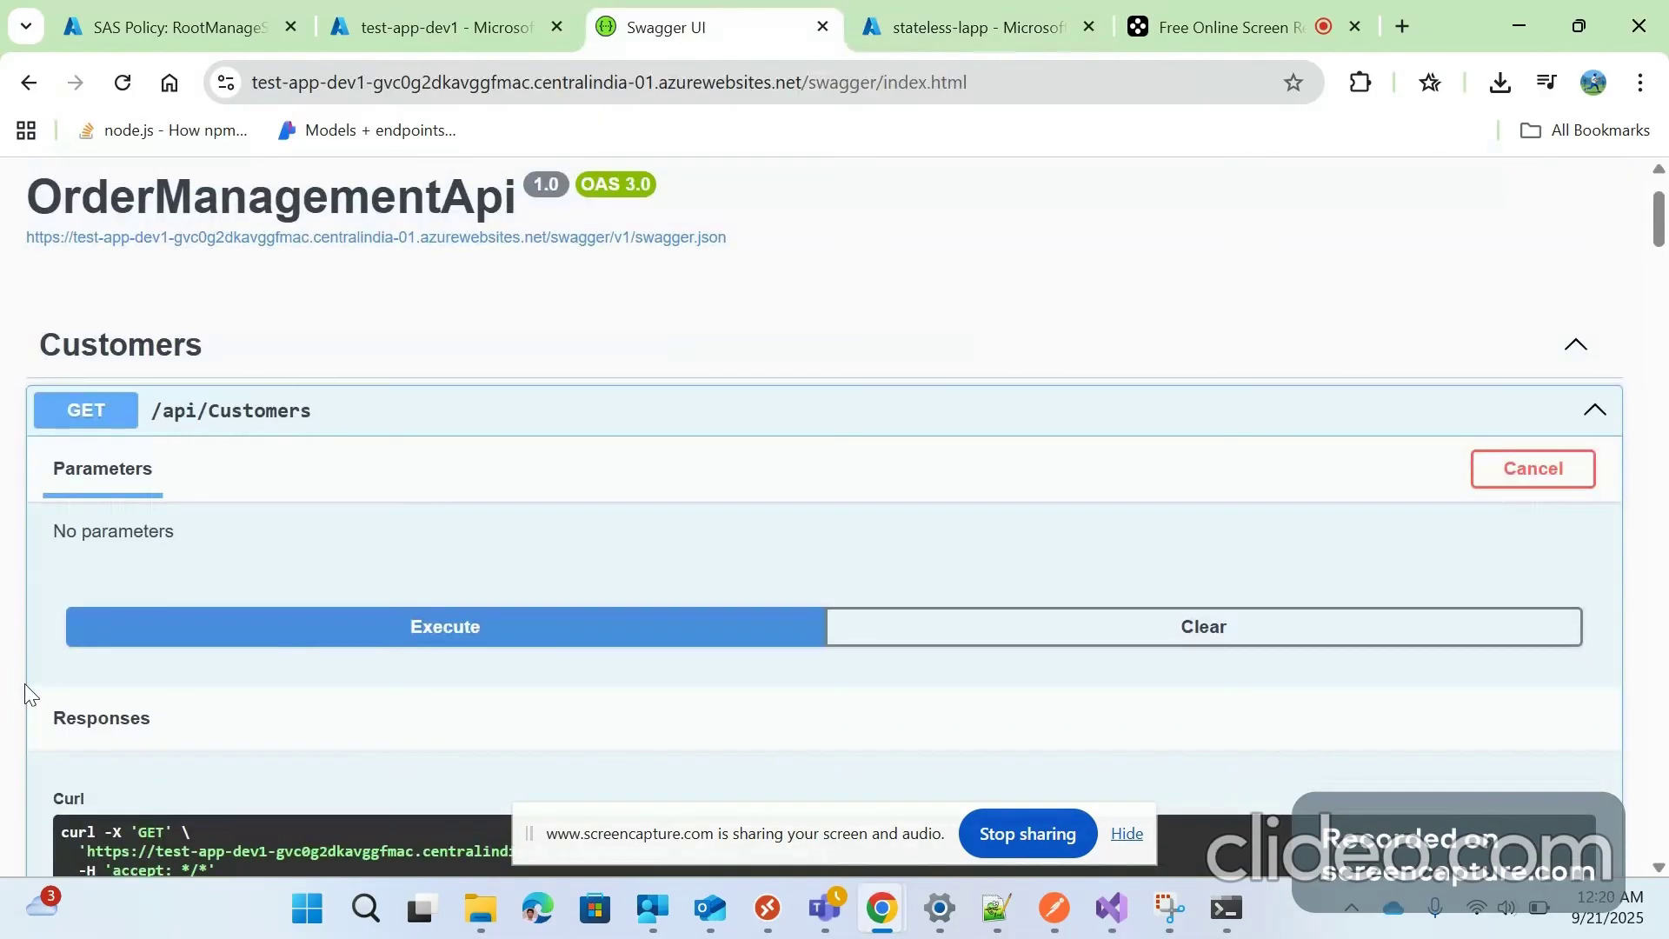
{"action": "scroll", "coordinate": [345, 350], "scroll_direction": "down", "scroll_amount": 7}
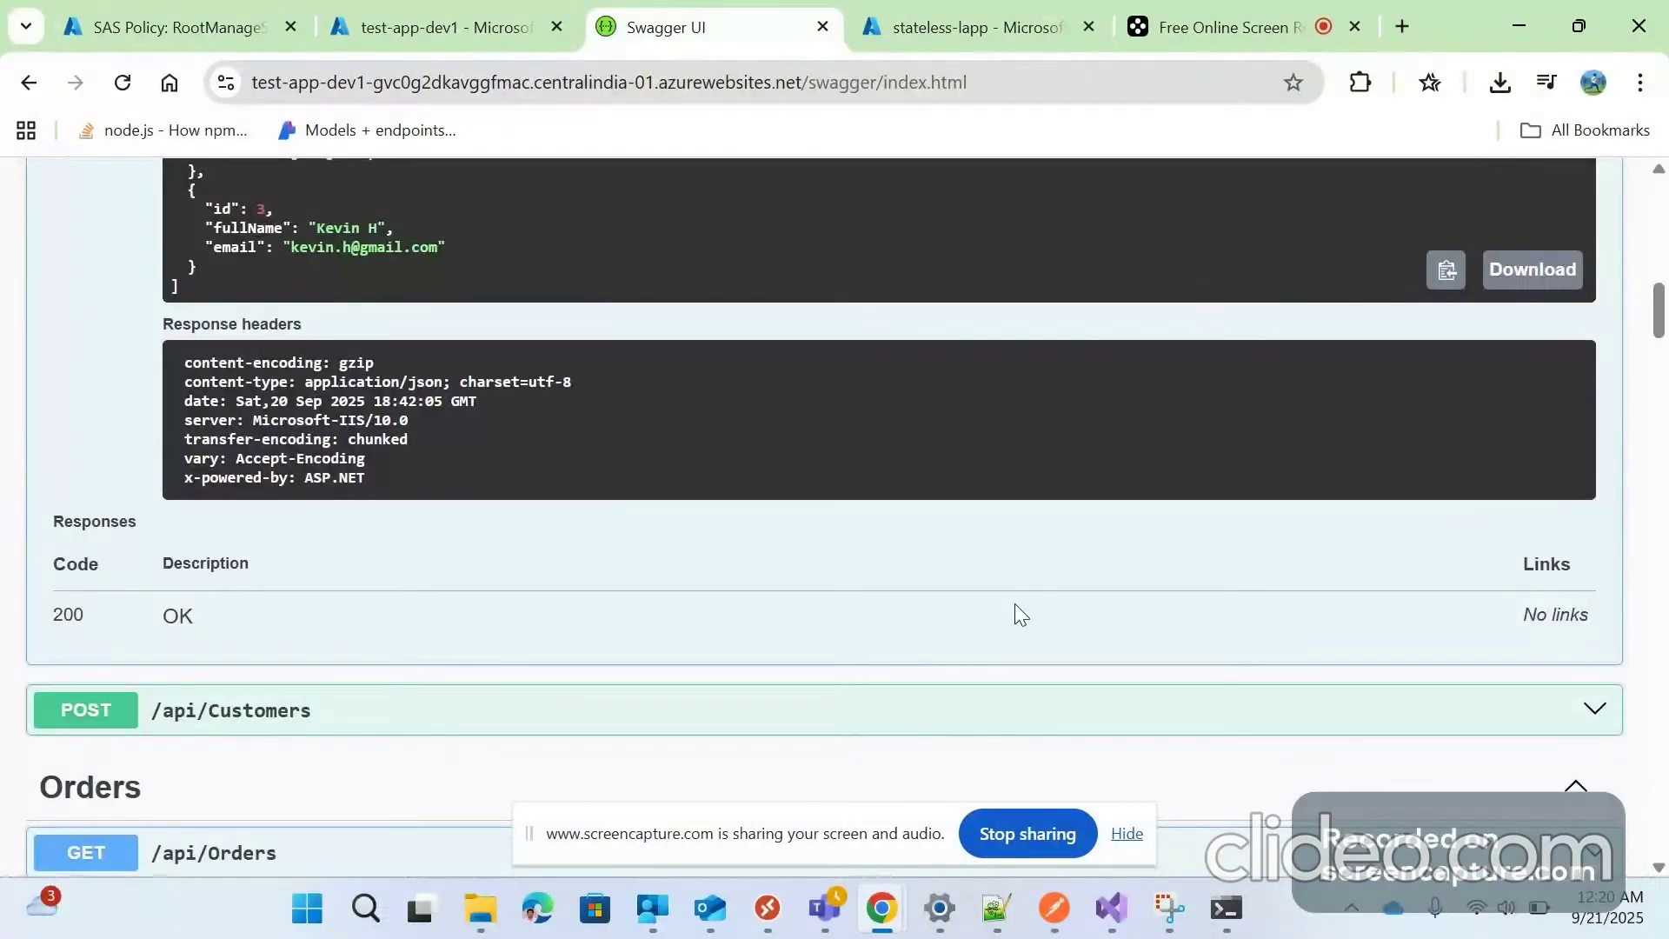
{"action": "left_click", "coordinate": [904, 6]}
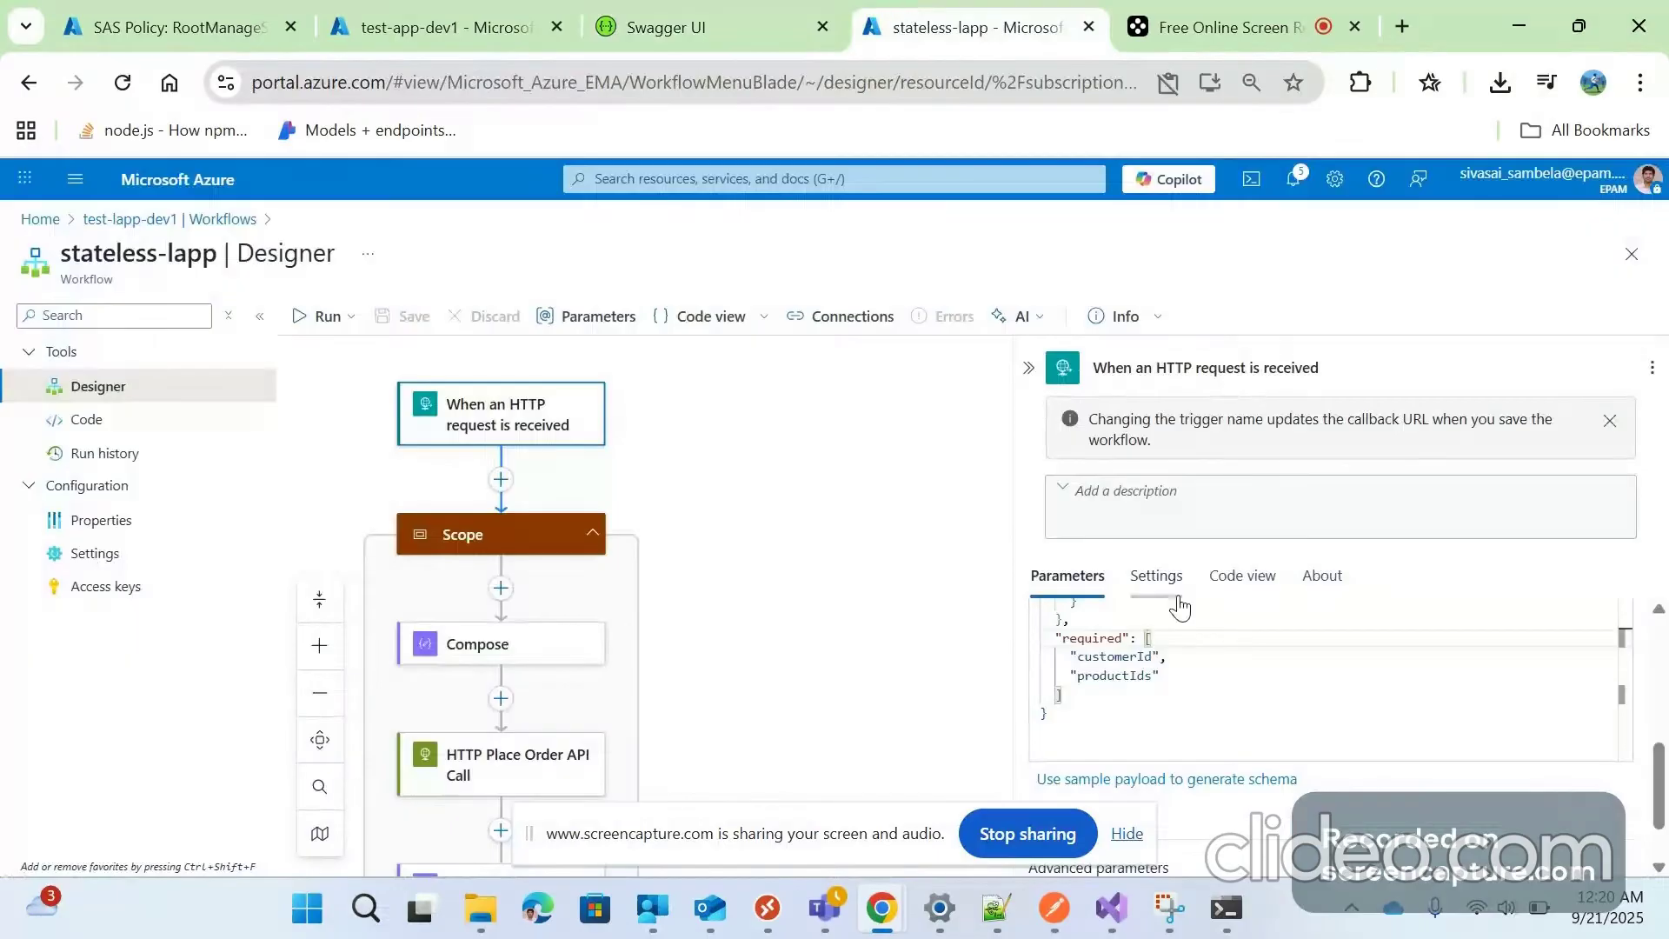
{"action": "scroll", "coordinate": [1596, 661], "scroll_direction": "up", "scroll_amount": 10}
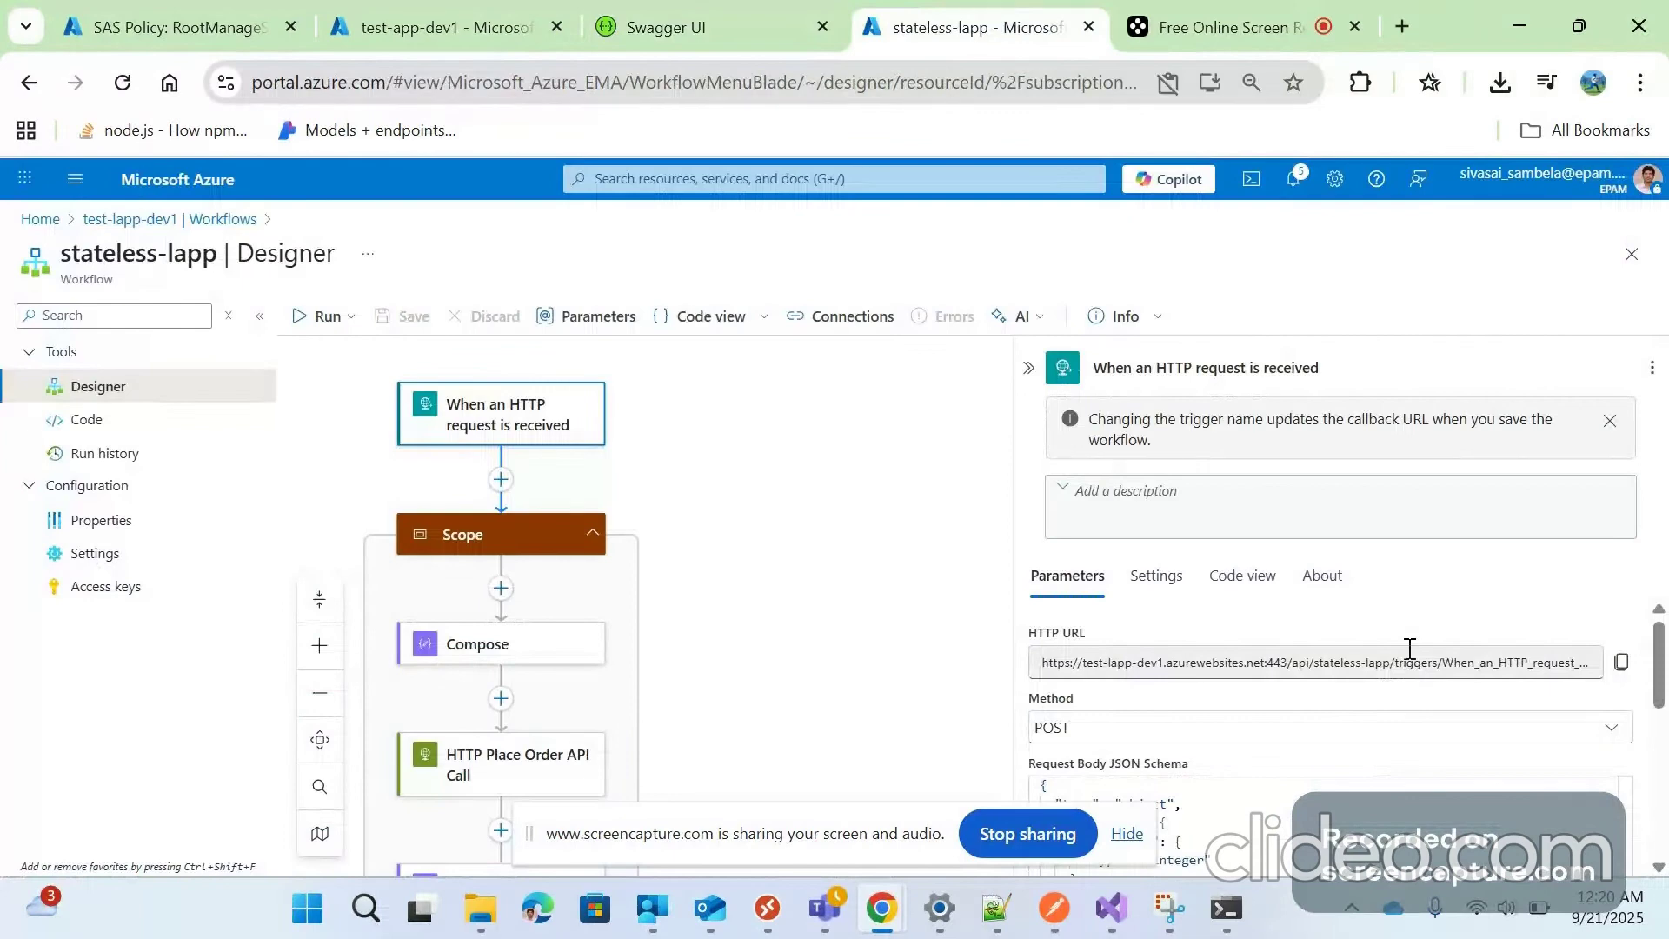
{"action": "left_click", "coordinate": [747, 510]}
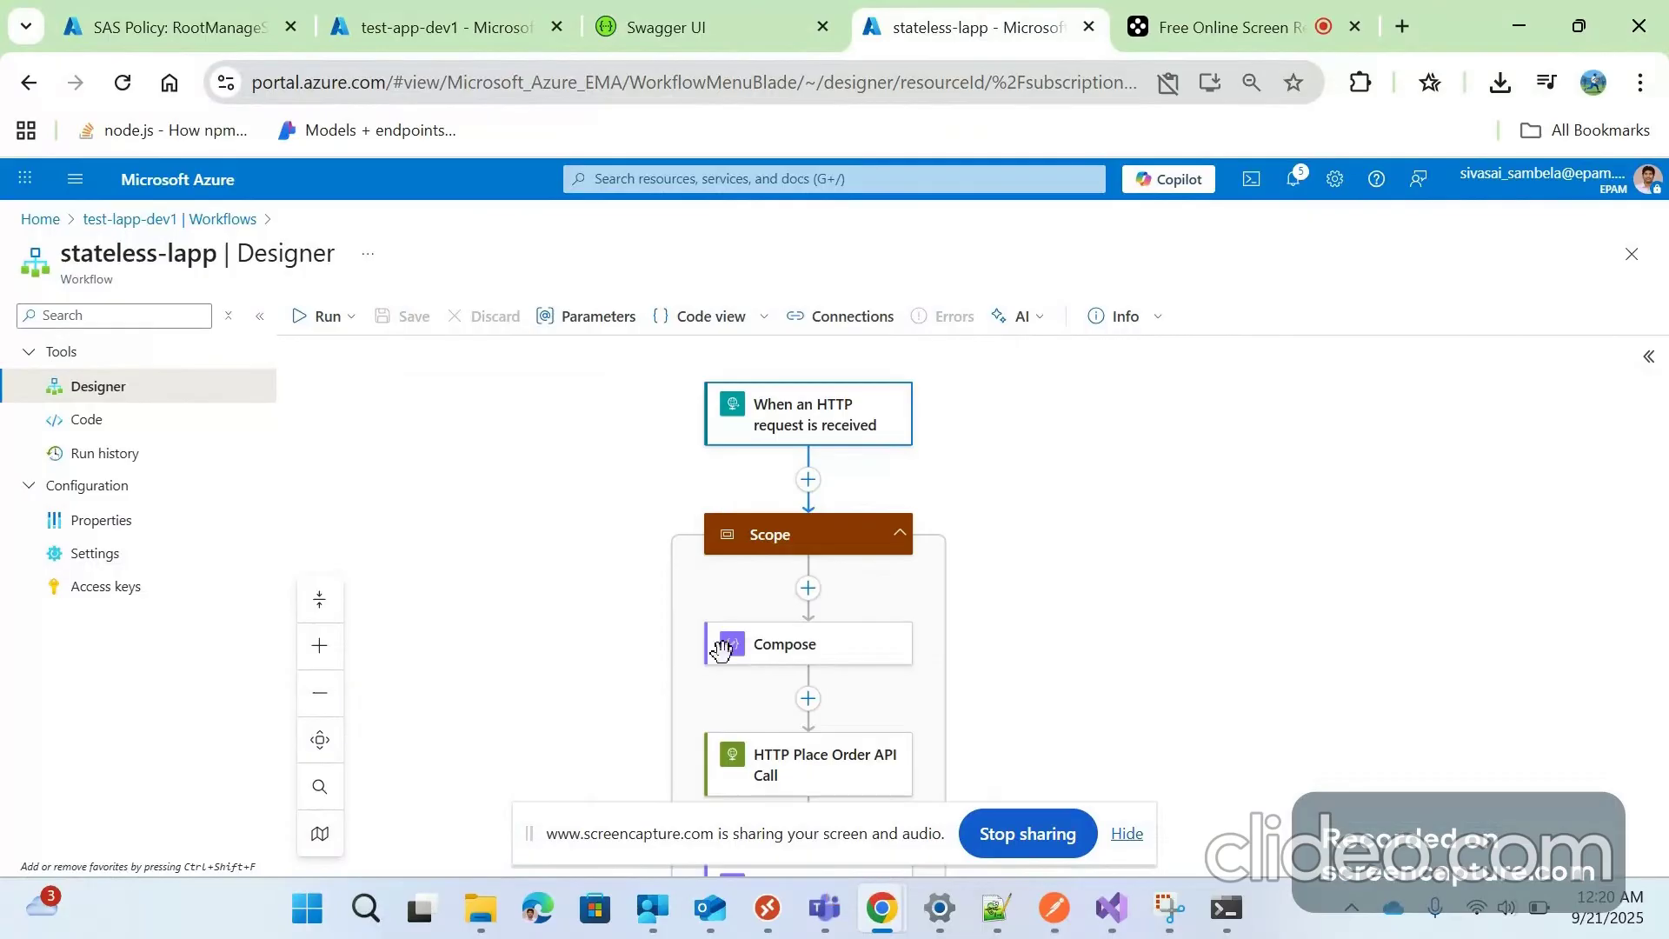
{"action": "scroll", "coordinate": [801, 532], "scroll_direction": "down", "scroll_amount": 2}
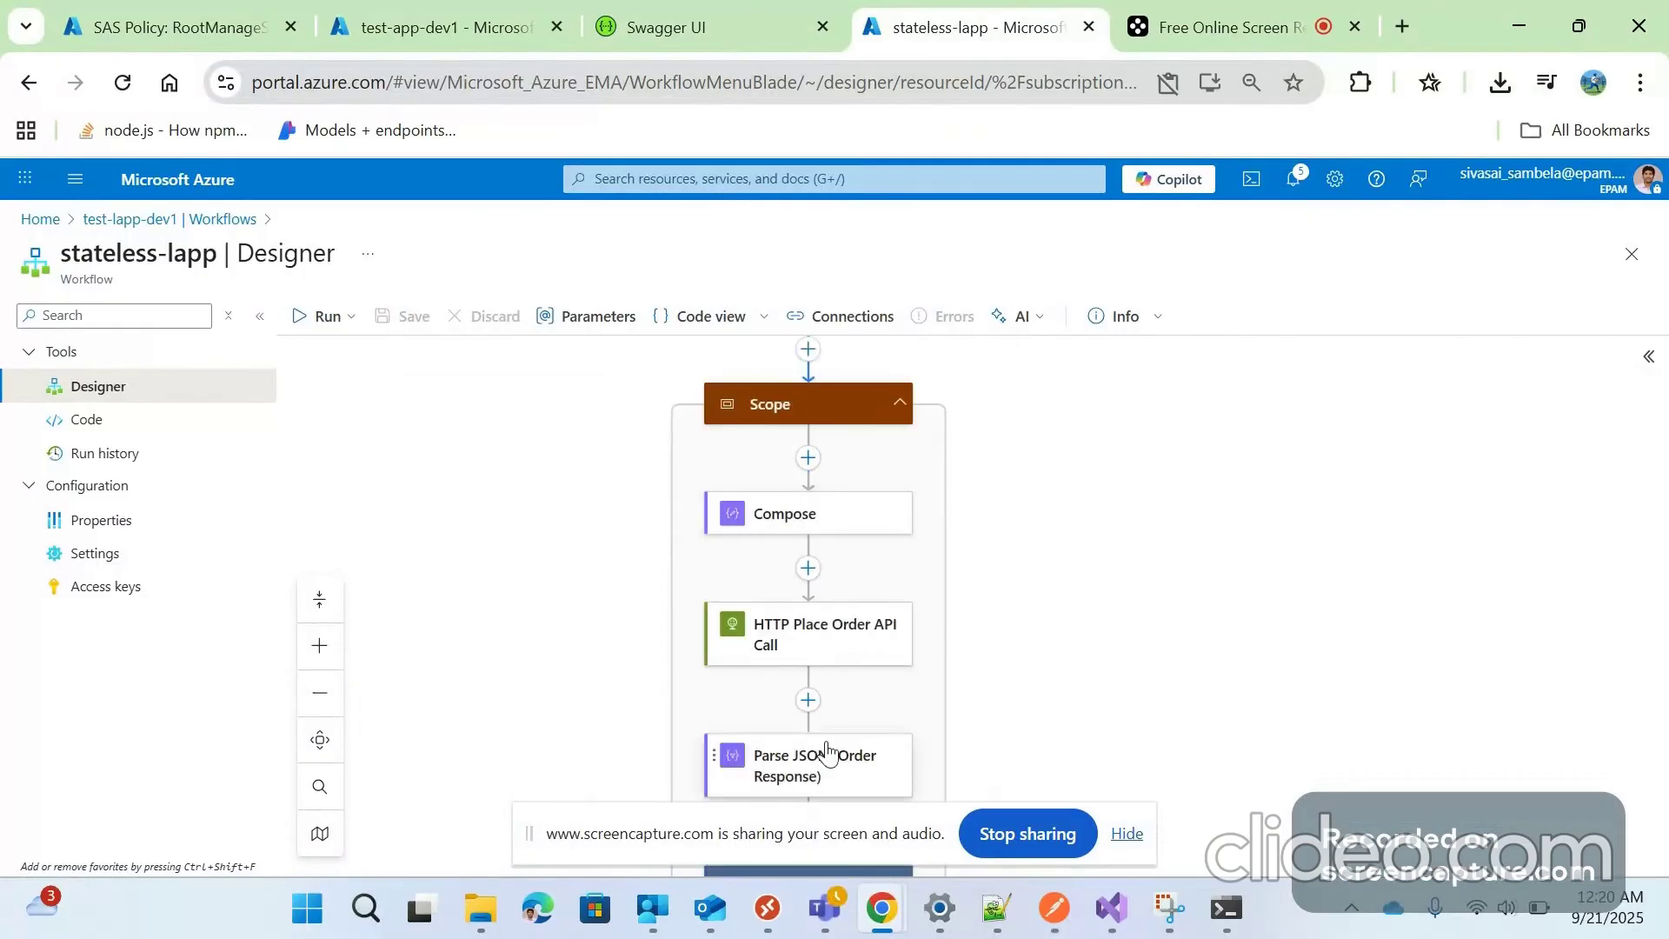
{"action": "scroll", "coordinate": [834, 471], "scroll_direction": "down", "scroll_amount": 1}
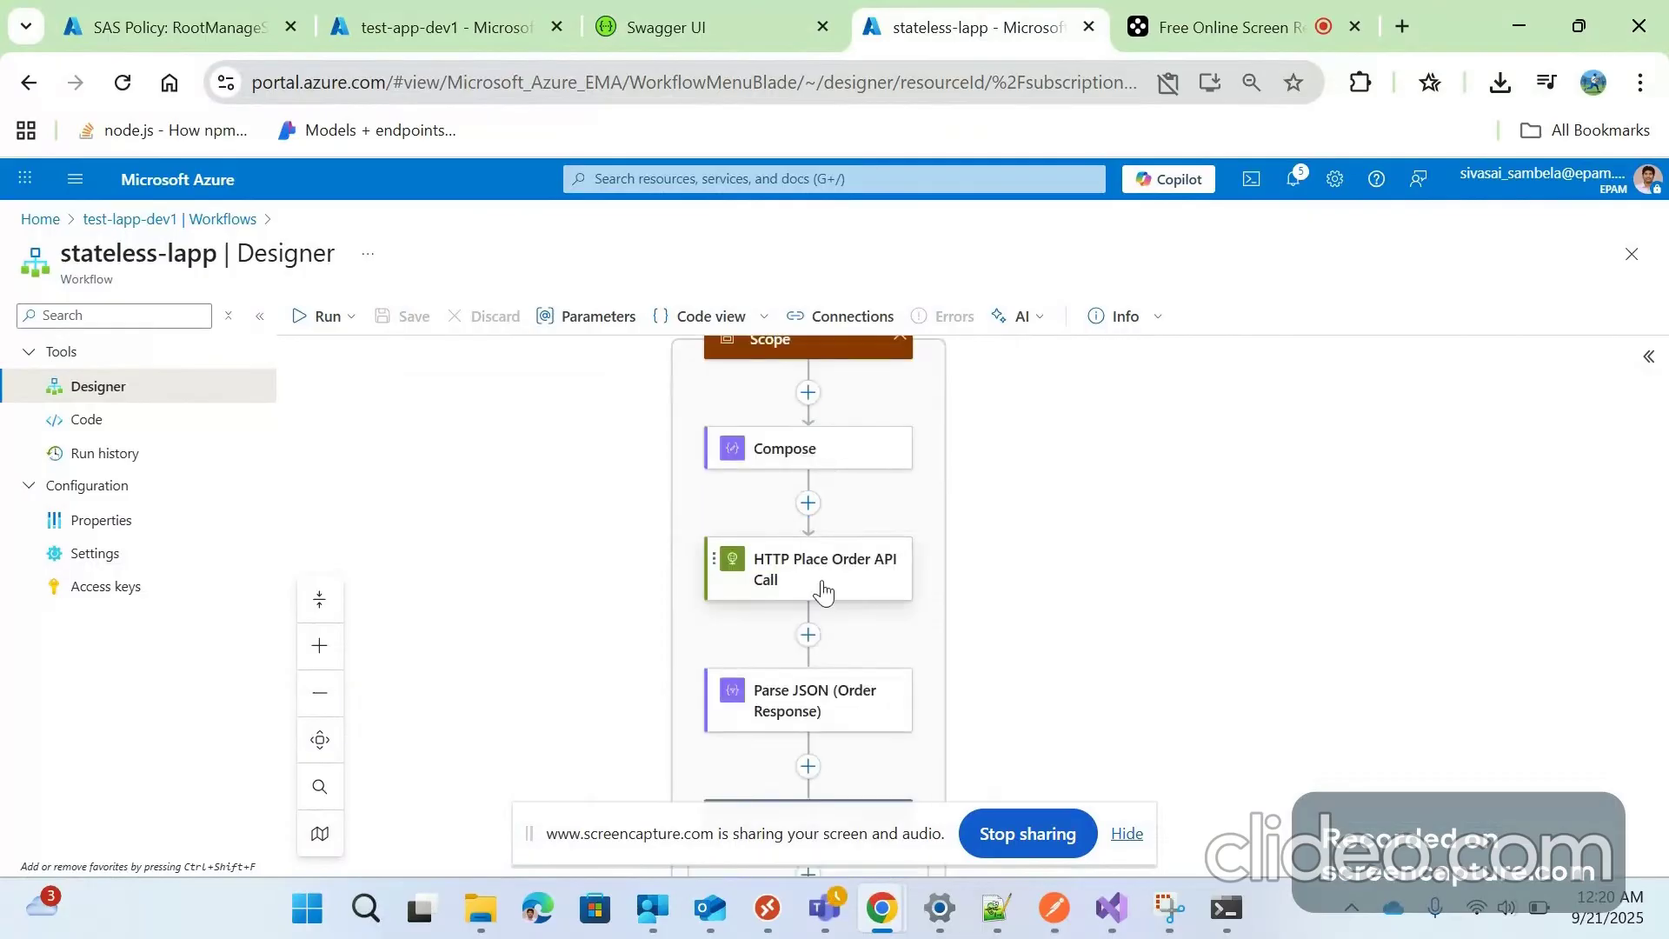
{"action": "scroll", "coordinate": [880, 589], "scroll_direction": "down", "scroll_amount": 1}
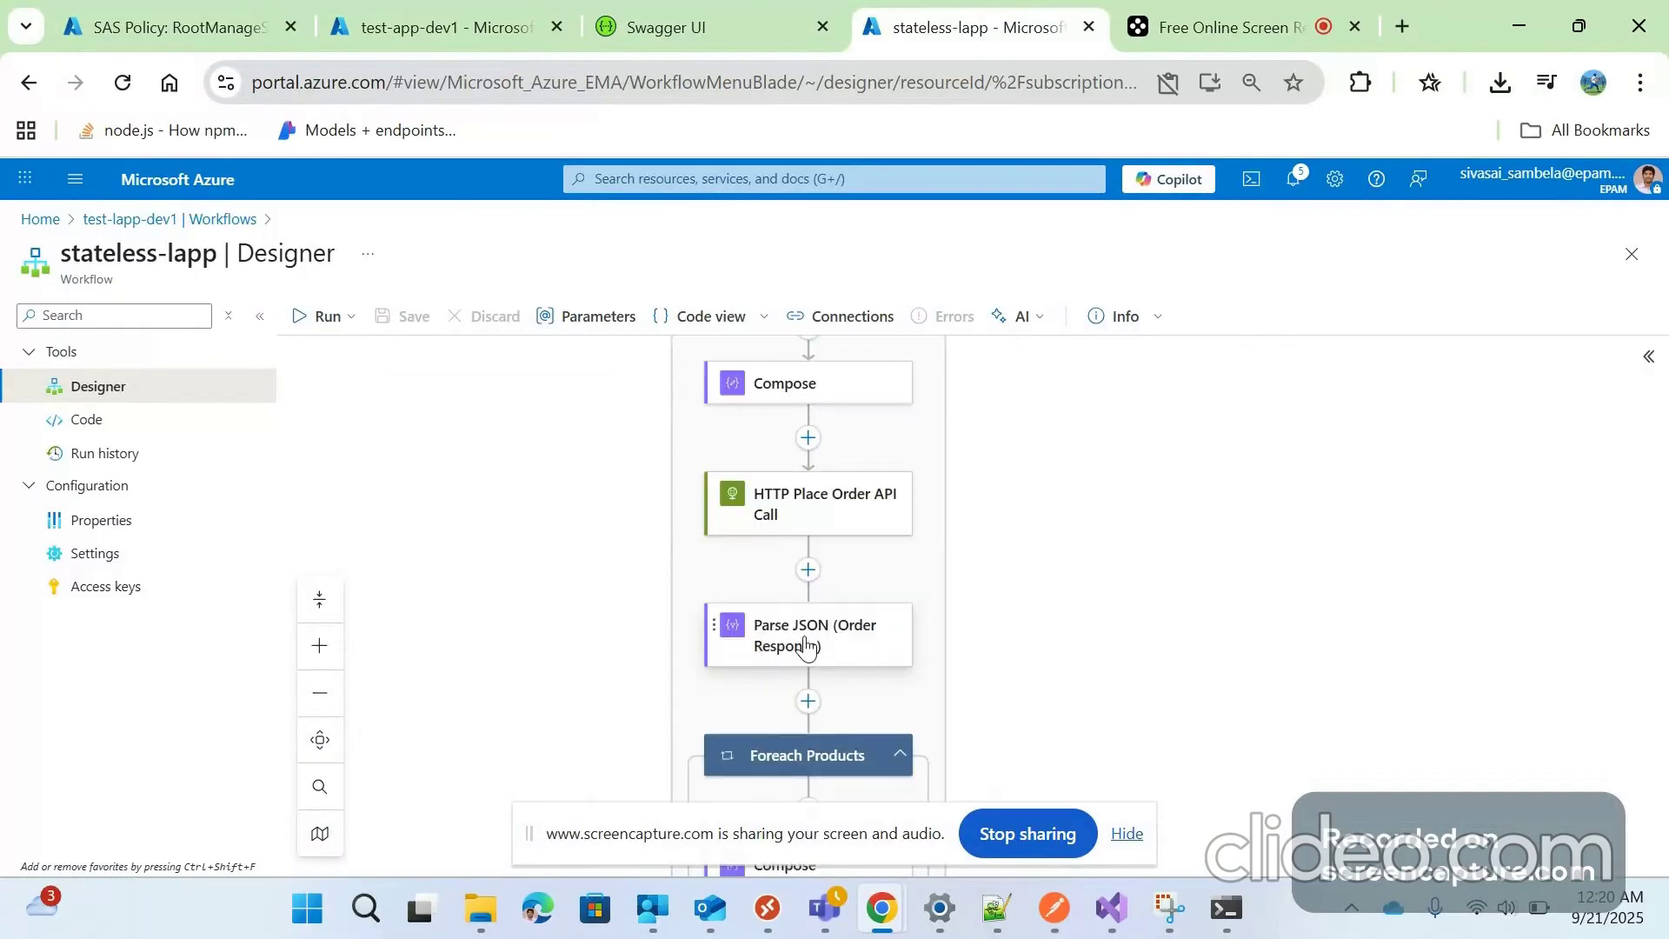
{"action": "scroll", "coordinate": [807, 648], "scroll_direction": "down", "scroll_amount": 1}
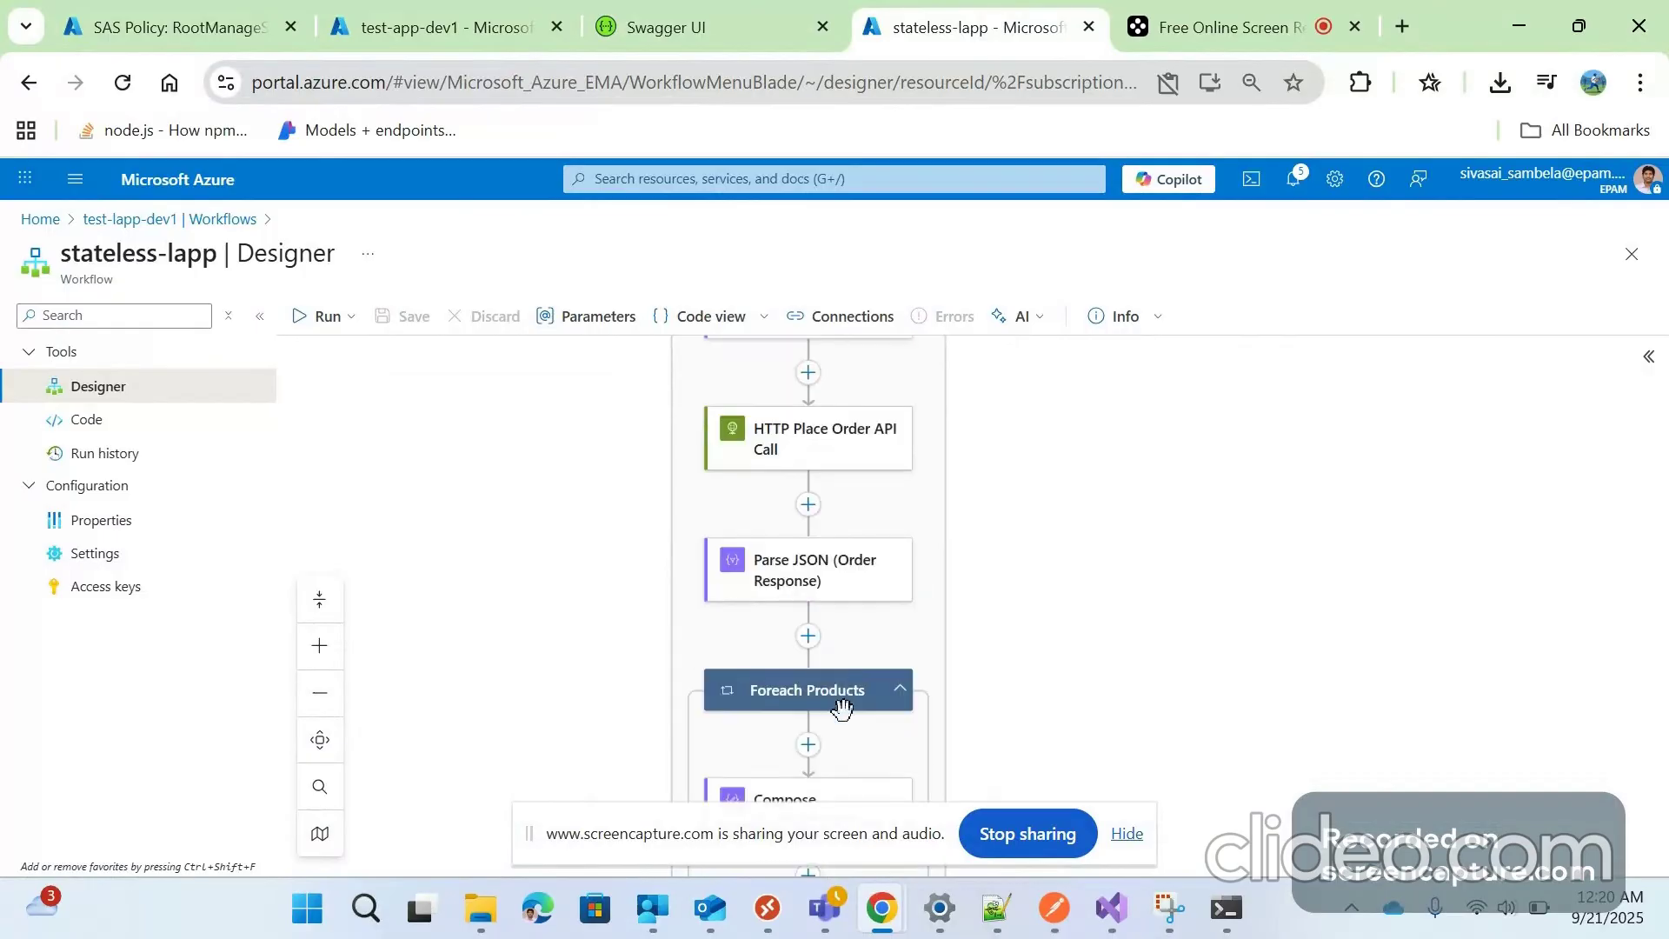
{"action": "scroll", "coordinate": [842, 709], "scroll_direction": "down", "scroll_amount": 2}
{"action": "scroll", "coordinate": [797, 518], "scroll_direction": "down", "scroll_amount": 2}
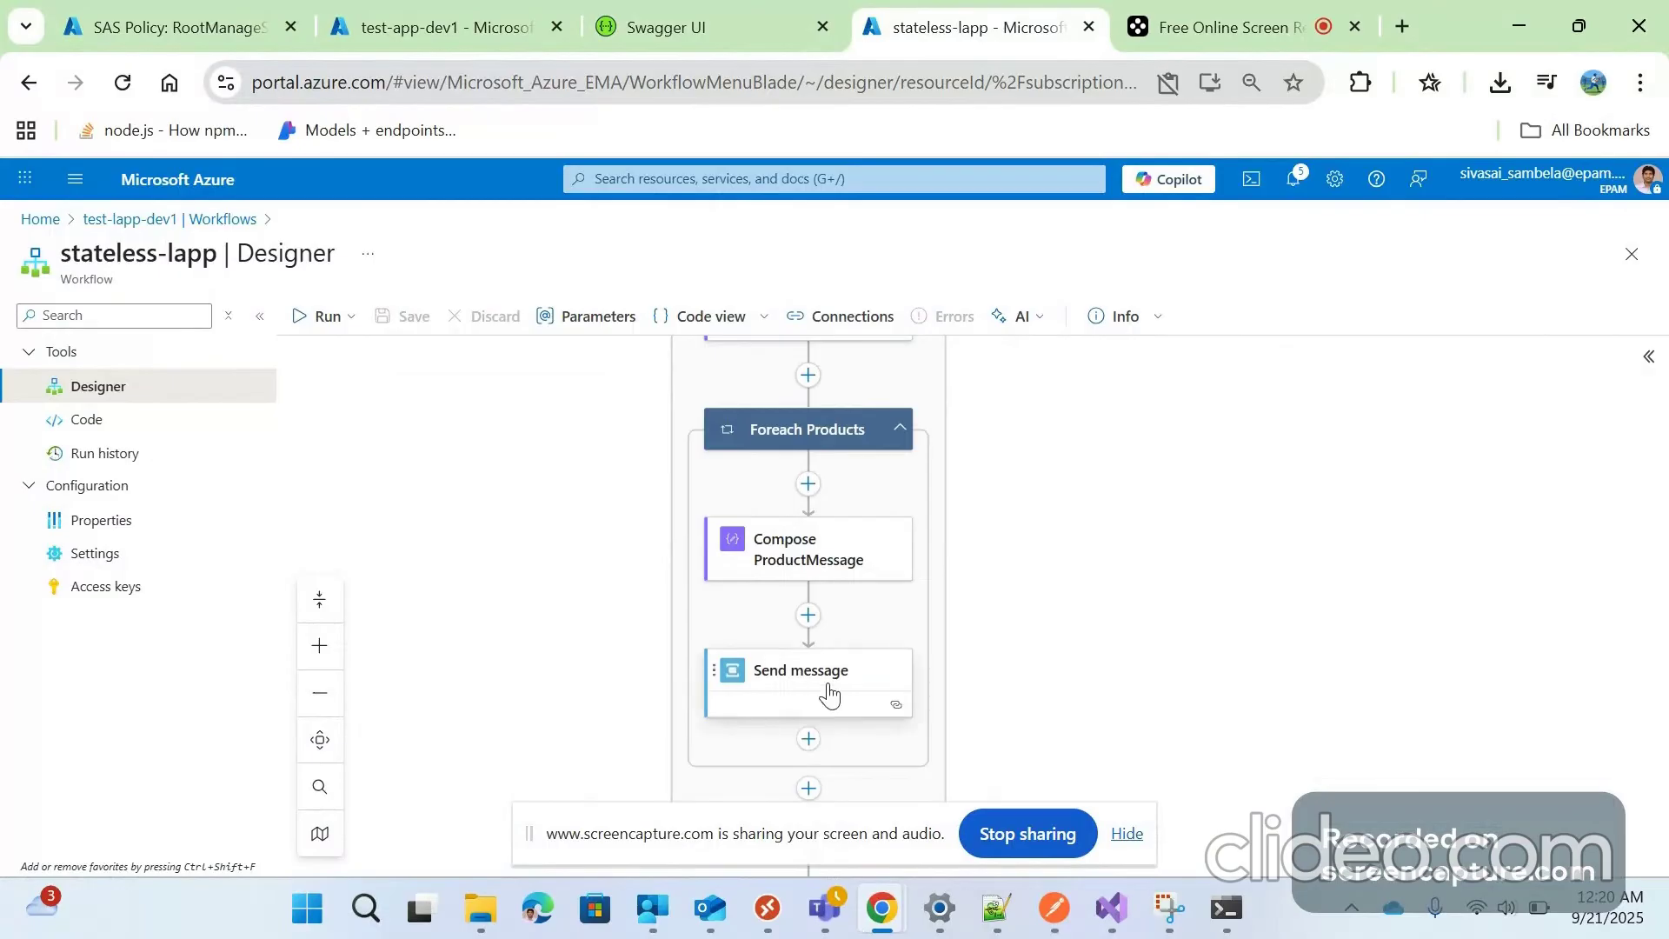
{"action": "scroll", "coordinate": [792, 611], "scroll_direction": "up", "scroll_amount": 2}
{"action": "scroll", "coordinate": [792, 612], "scroll_direction": "up", "scroll_amount": 4}
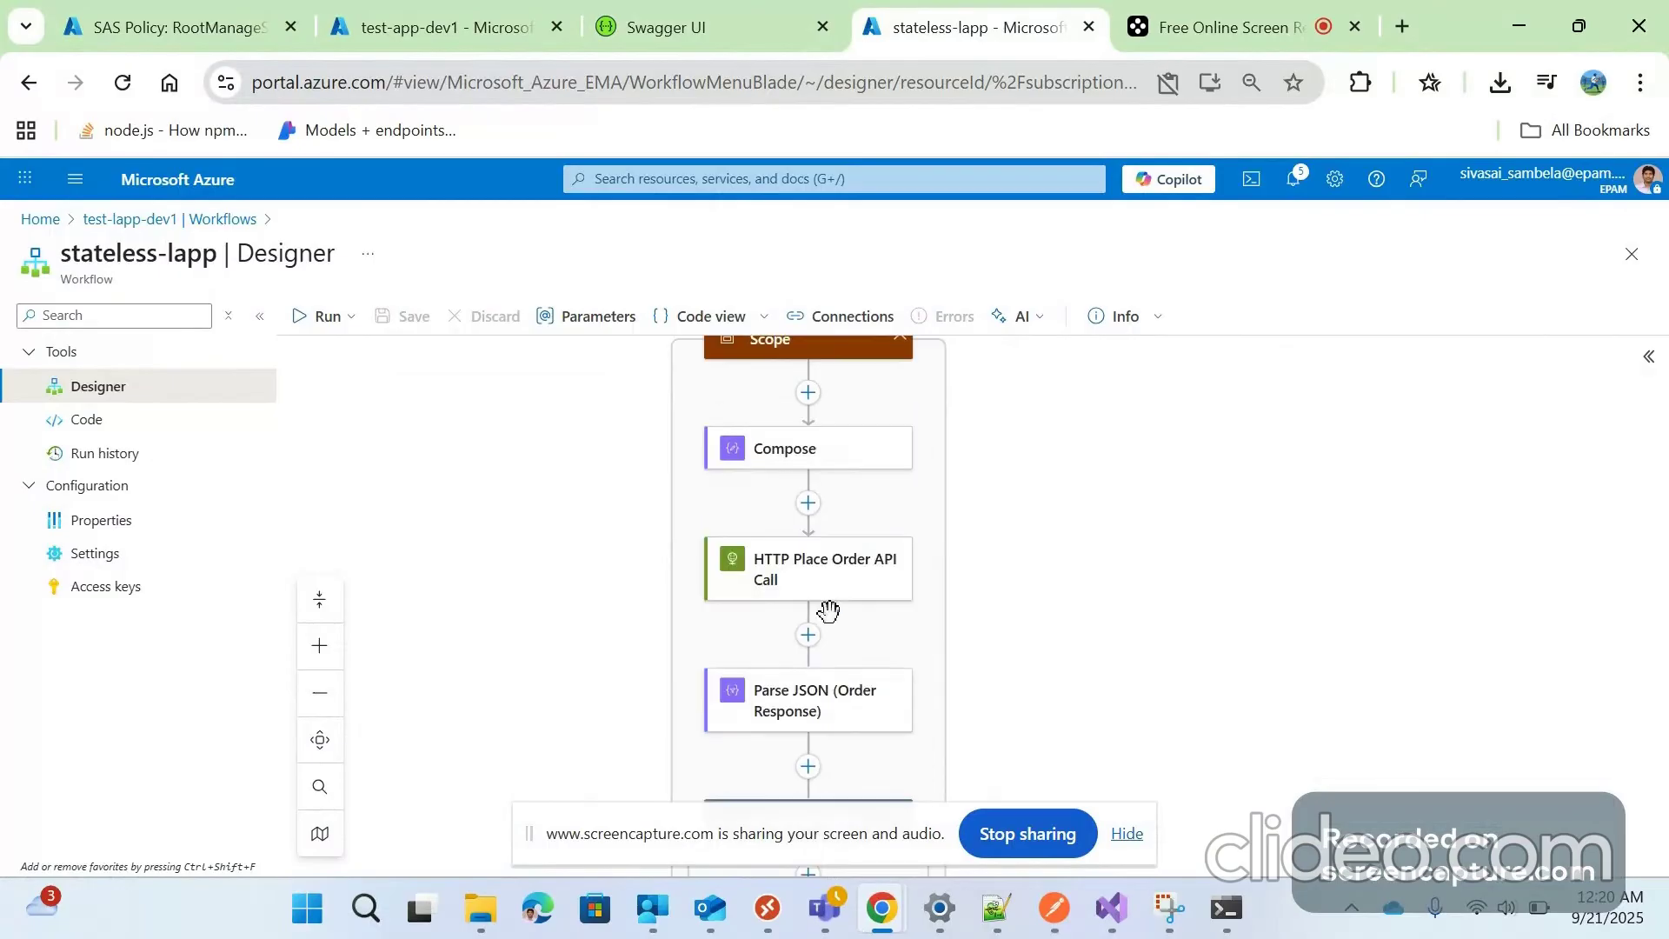
{"action": "scroll", "coordinate": [828, 610], "scroll_direction": "up", "scroll_amount": 4}
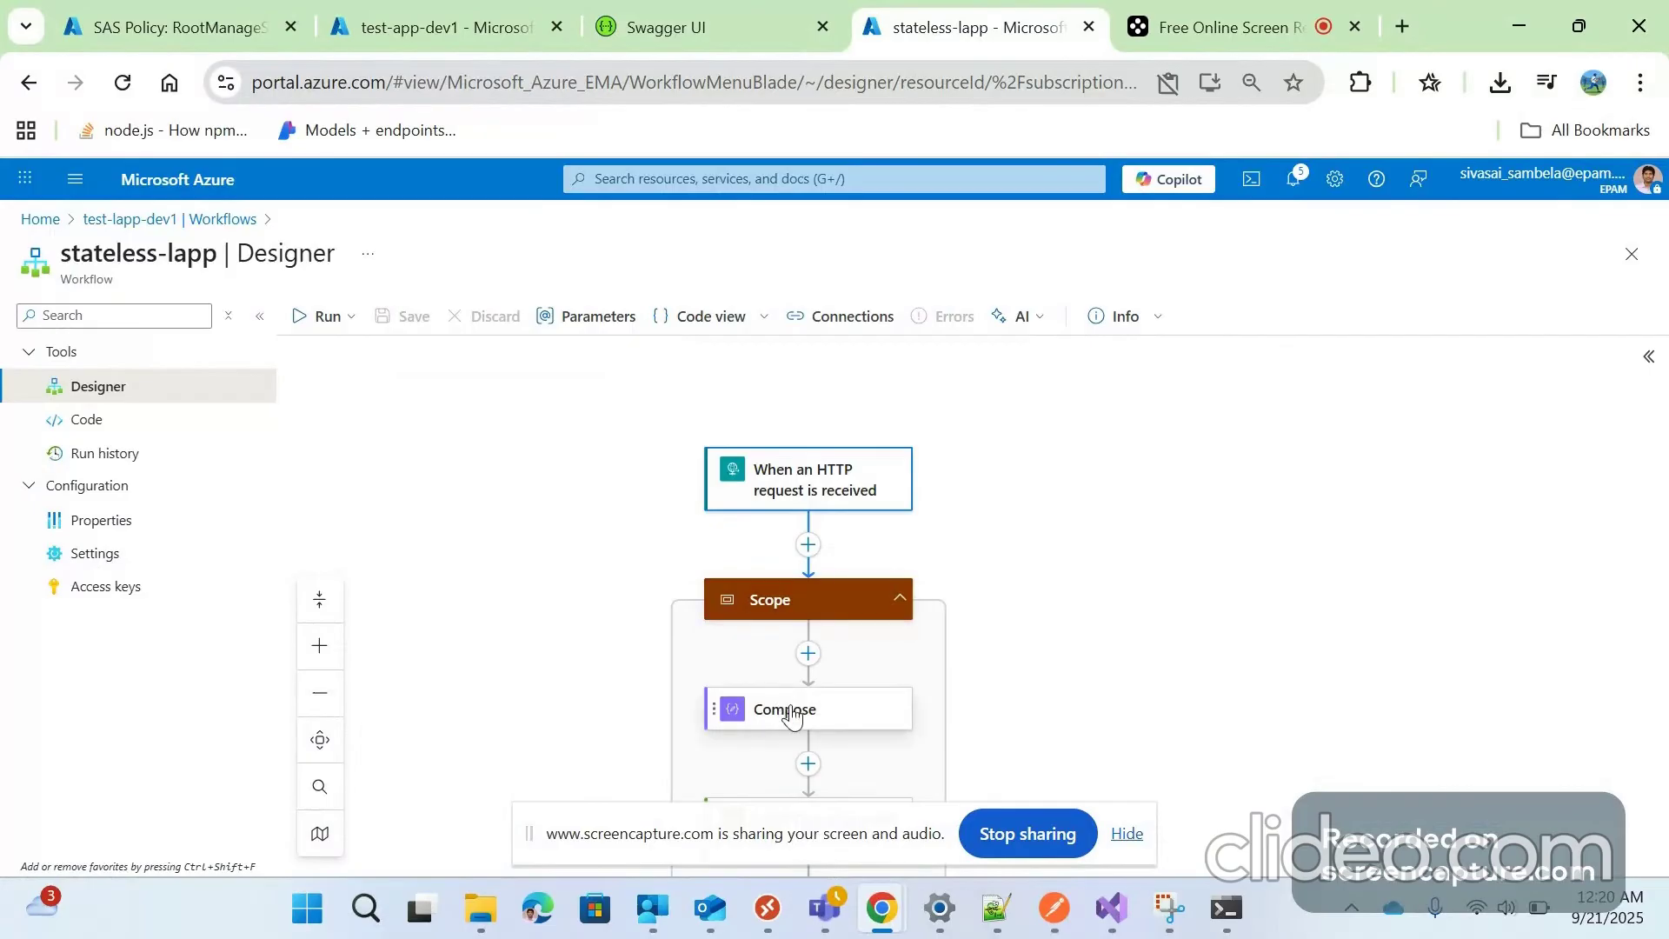
{"action": "scroll", "coordinate": [739, 644], "scroll_direction": "down", "scroll_amount": 3}
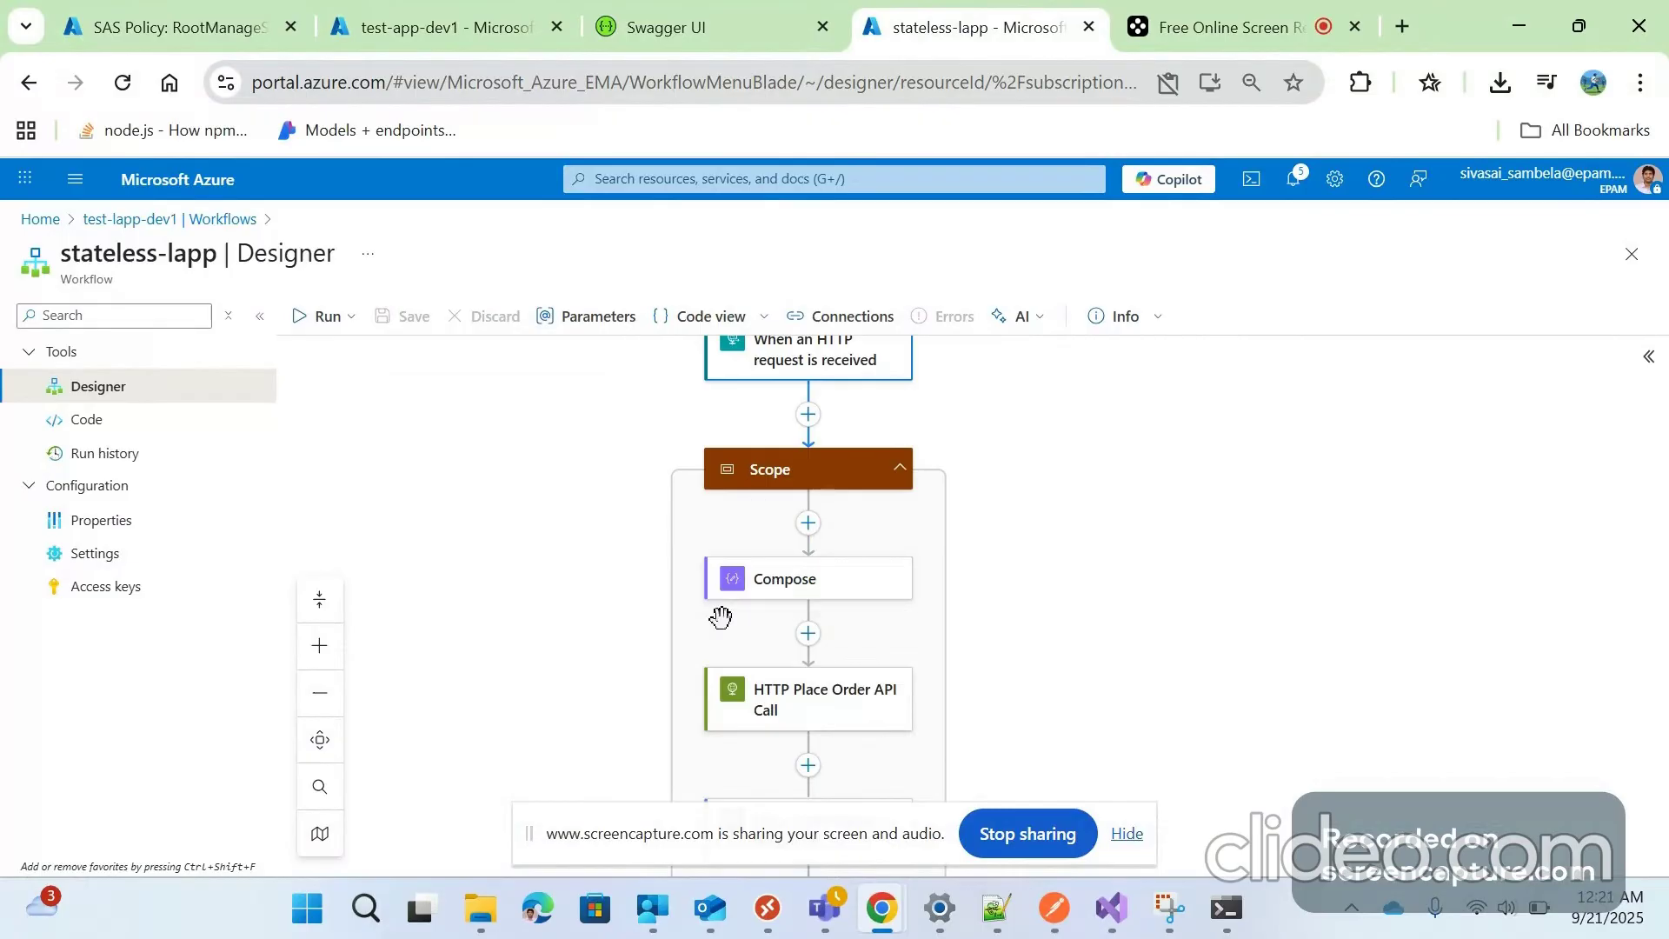
{"action": "scroll", "coordinate": [721, 617], "scroll_direction": "down", "scroll_amount": 4}
{"action": "scroll", "coordinate": [758, 595], "scroll_direction": "down", "scroll_amount": 5}
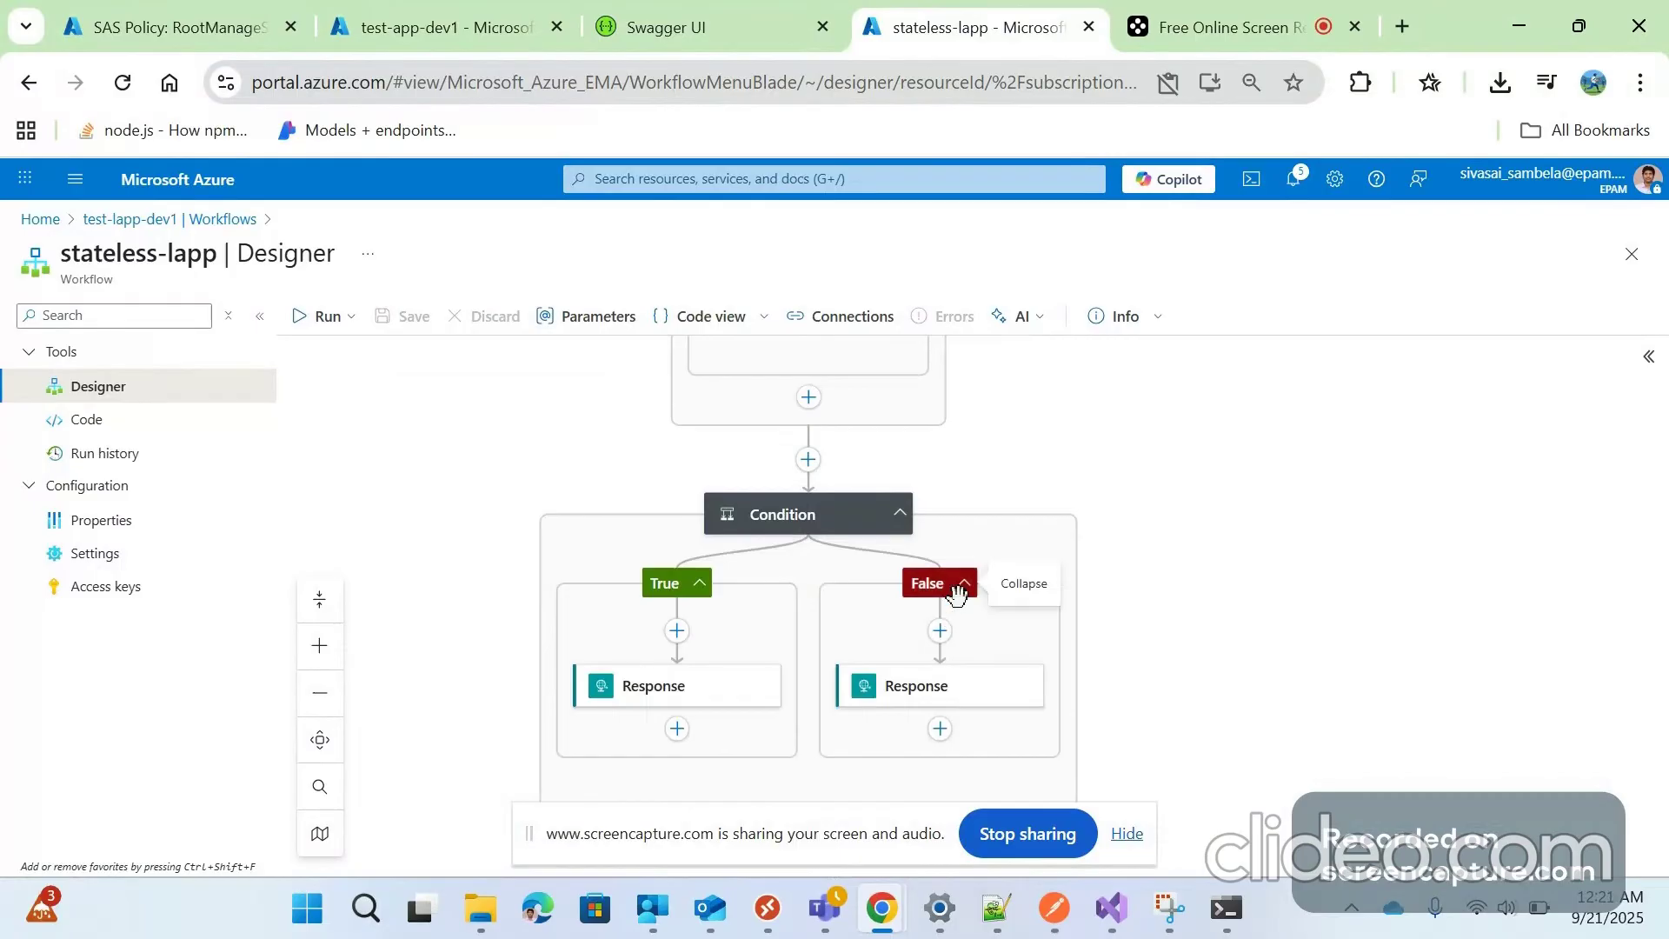
{"action": "scroll", "coordinate": [919, 509], "scroll_direction": "up", "scroll_amount": 5}
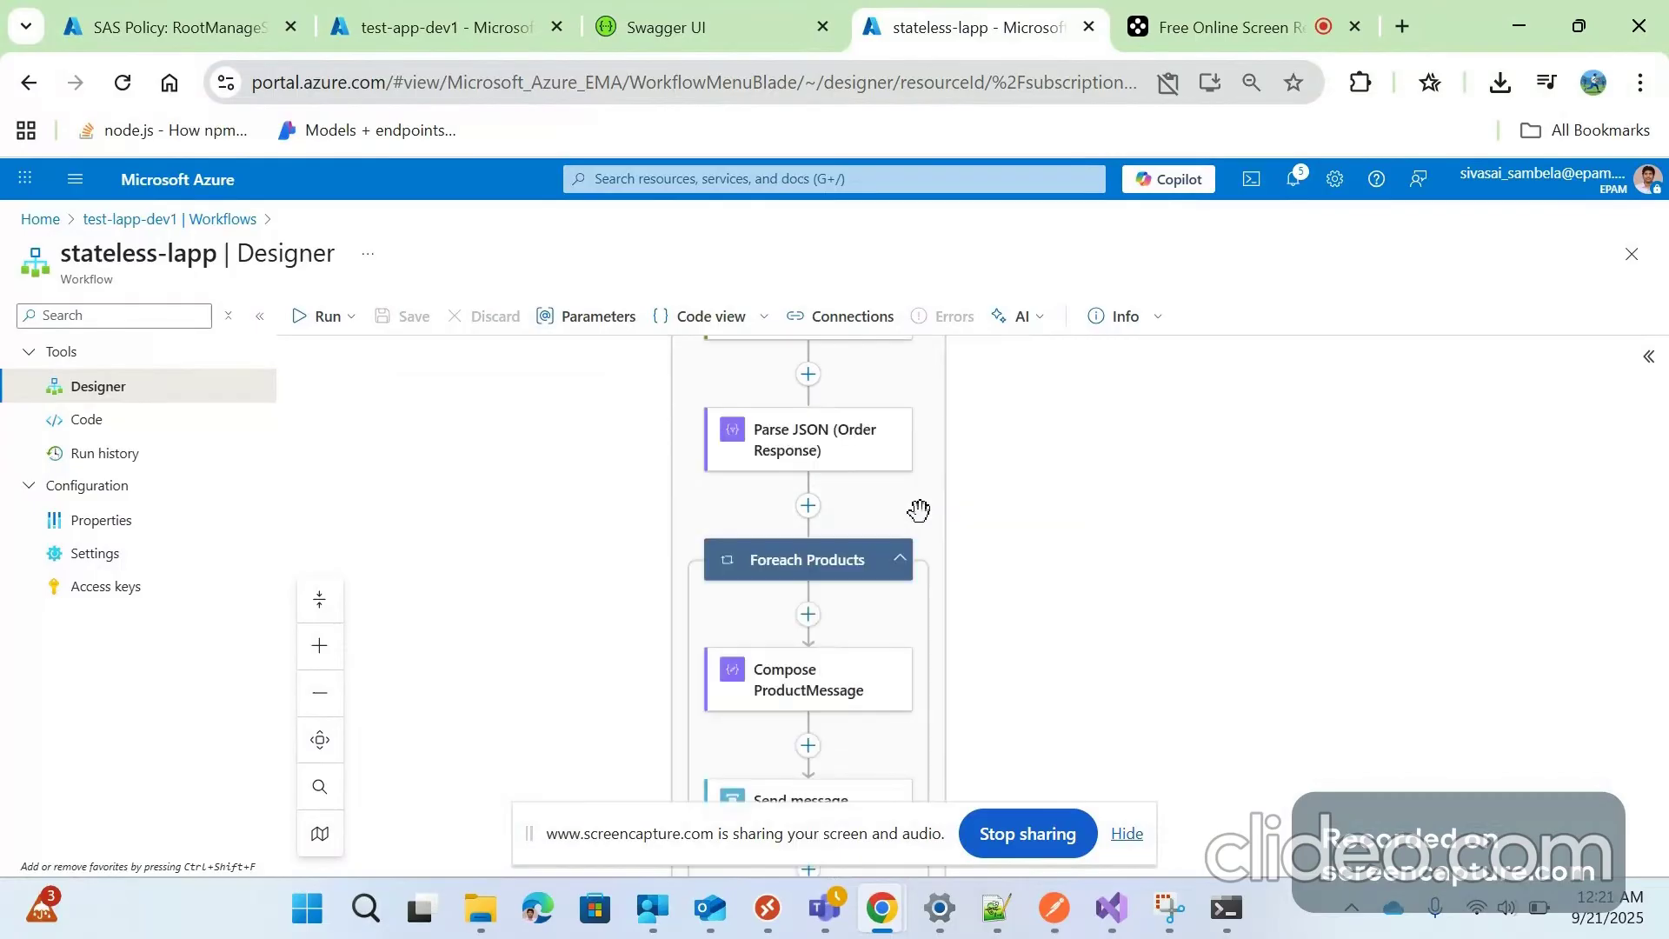
{"action": "scroll", "coordinate": [793, 495], "scroll_direction": "up", "scroll_amount": 5}
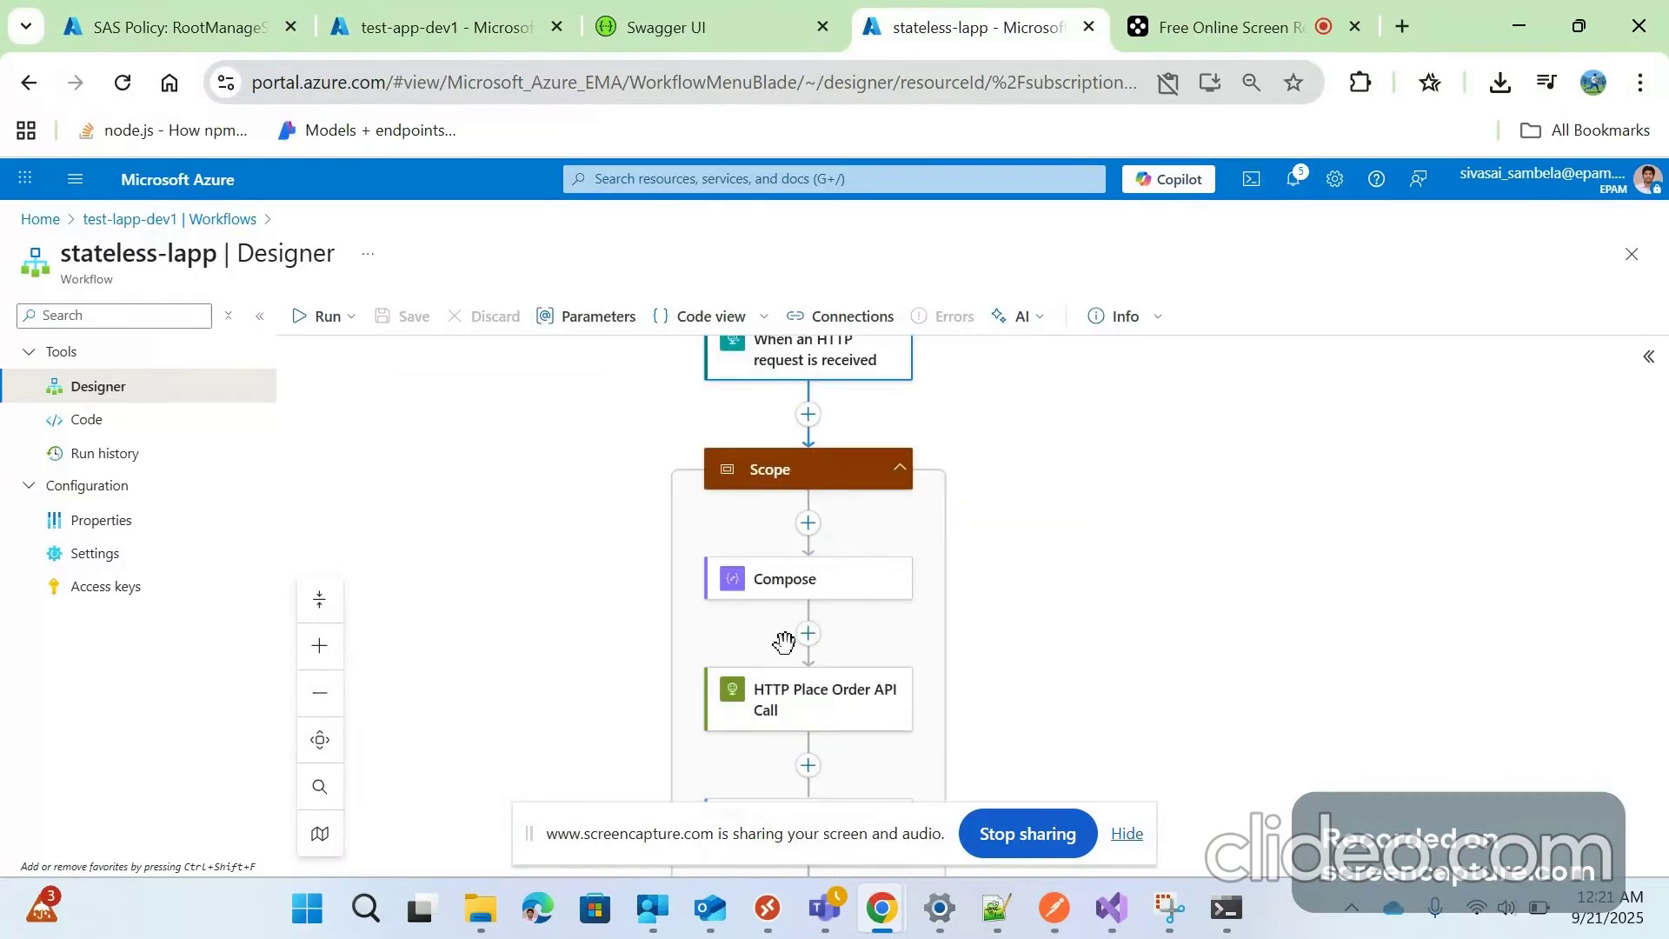
Inspect the Compose step's inputs
{"action": "left_click", "coordinate": [770, 588]}
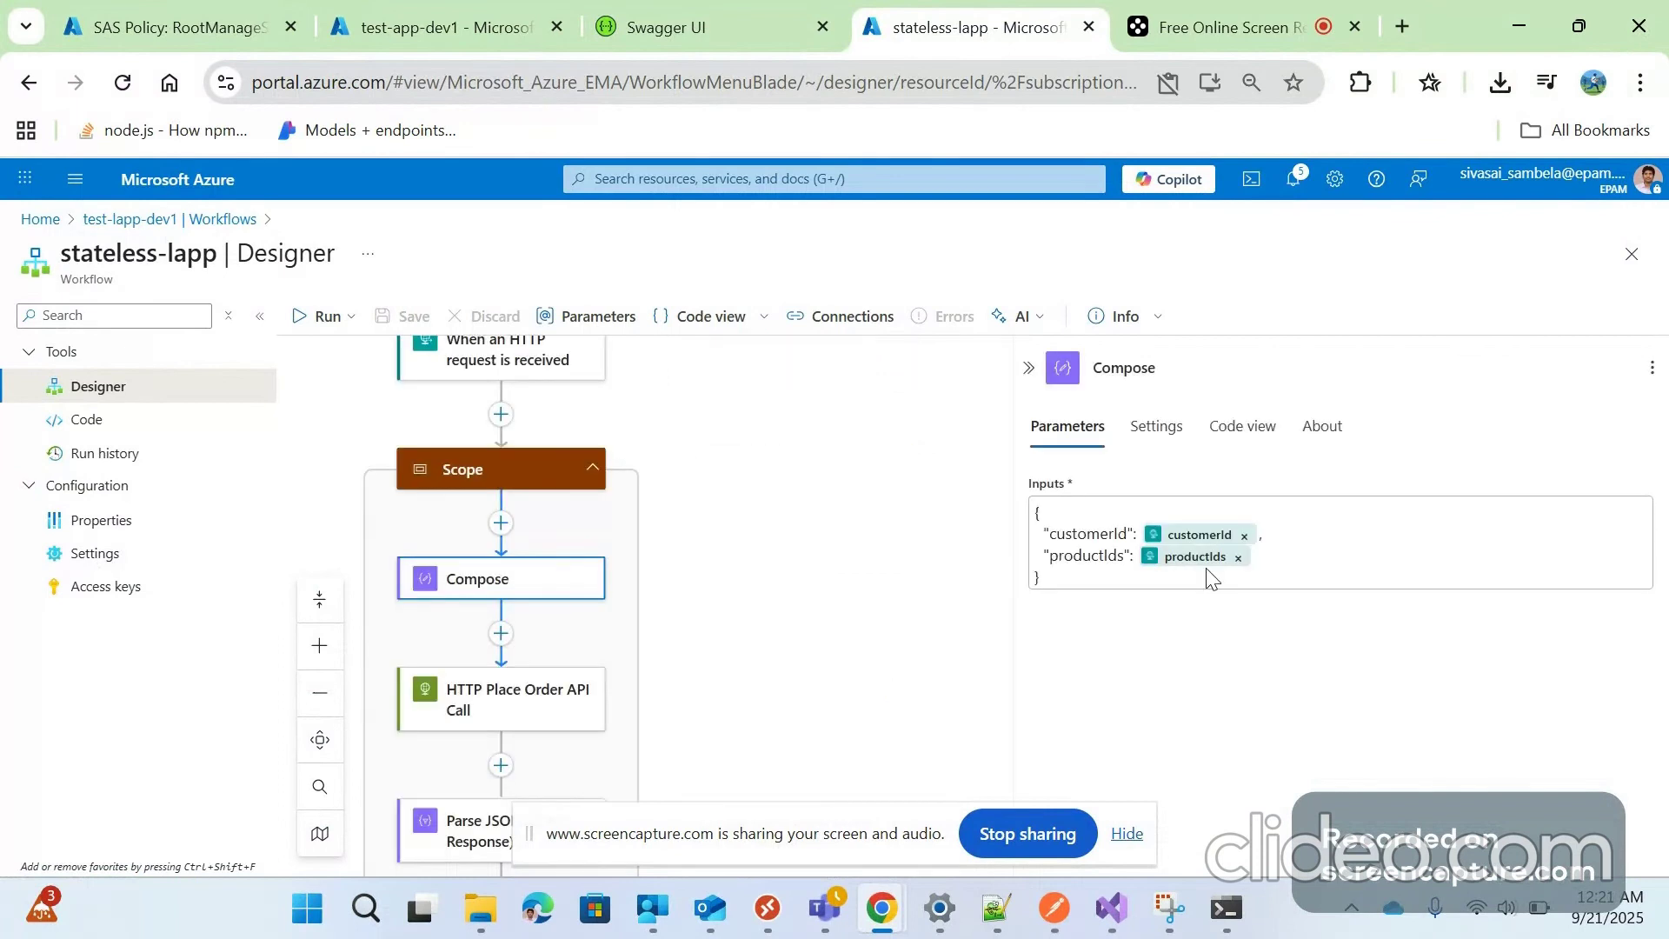
{"action": "mouse_move", "coordinate": [1208, 574]}
{"action": "mouse_move", "coordinate": [1192, 535]}
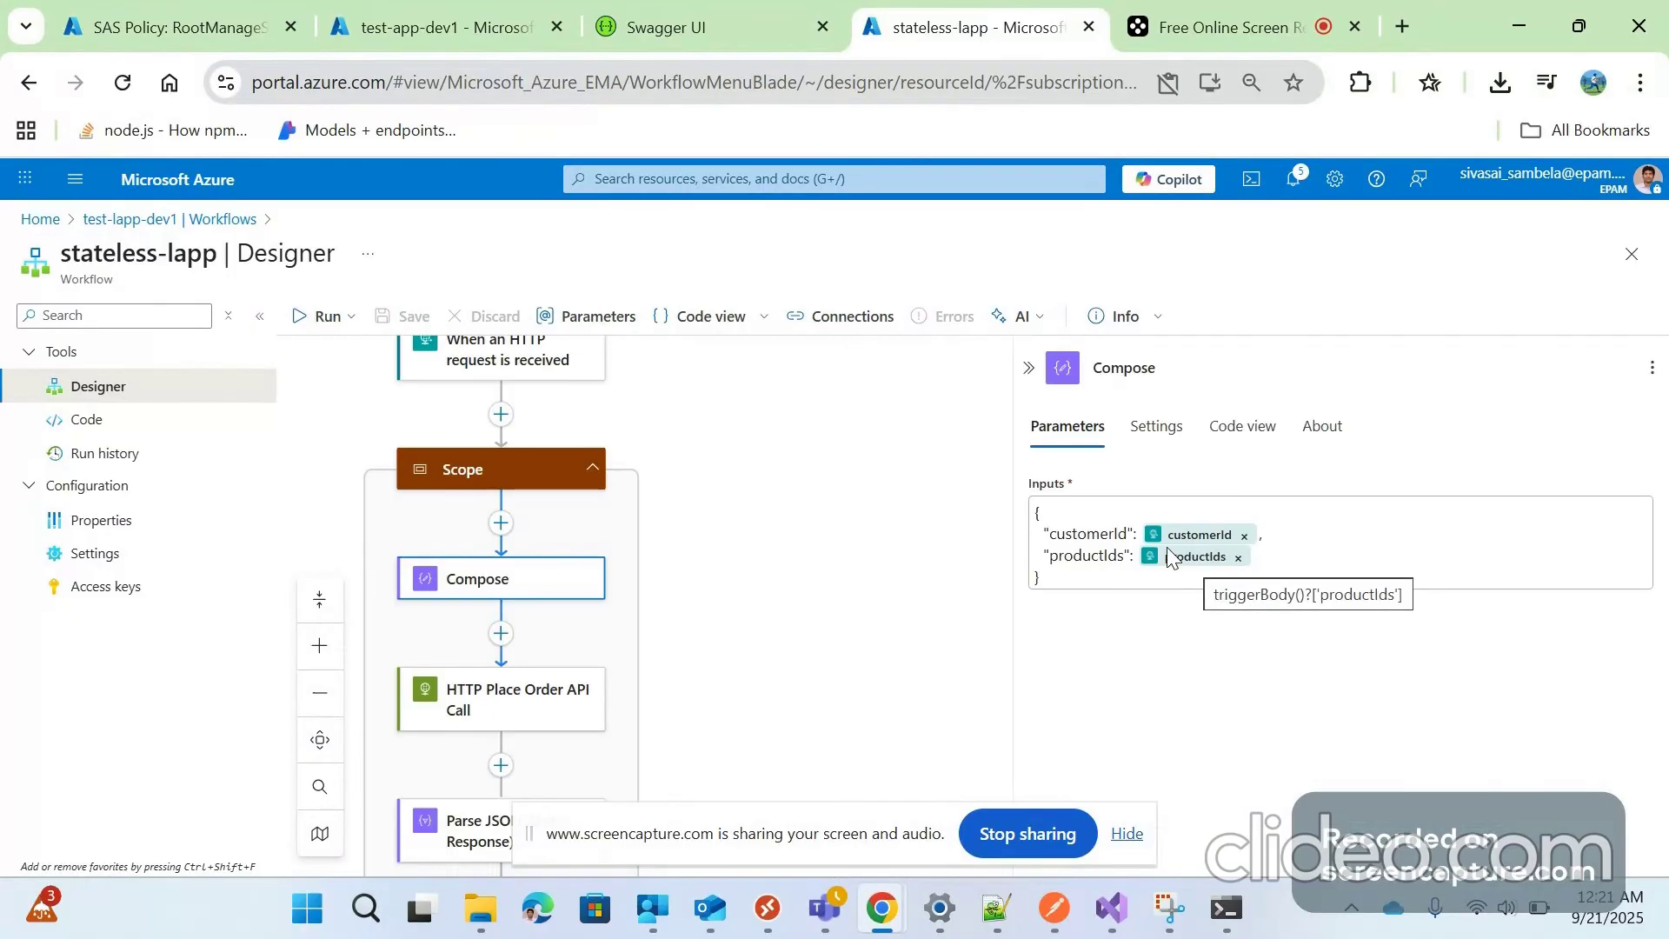
{"action": "scroll", "coordinate": [684, 610], "scroll_direction": "down", "scroll_amount": 2}
Show HTTP Place Order API Call: POST to test-app-dev1 /api/orders with Compose Outputs as body
{"action": "left_click", "coordinate": [545, 575]}
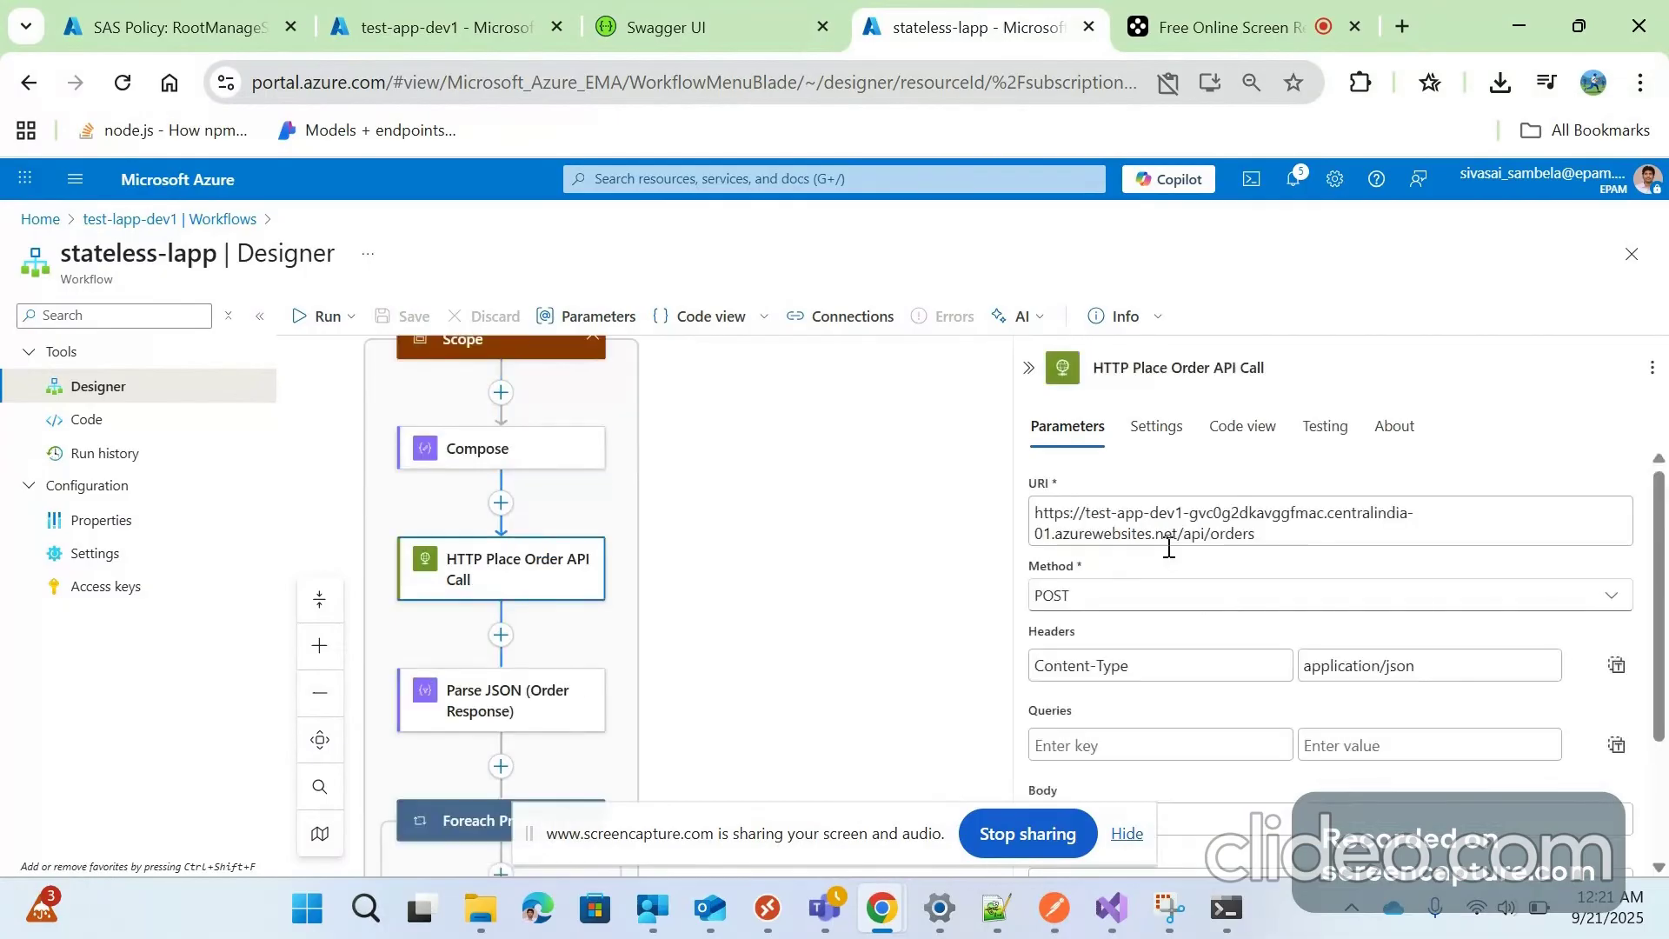
{"action": "scroll", "coordinate": [1200, 608], "scroll_direction": "down", "scroll_amount": 2}
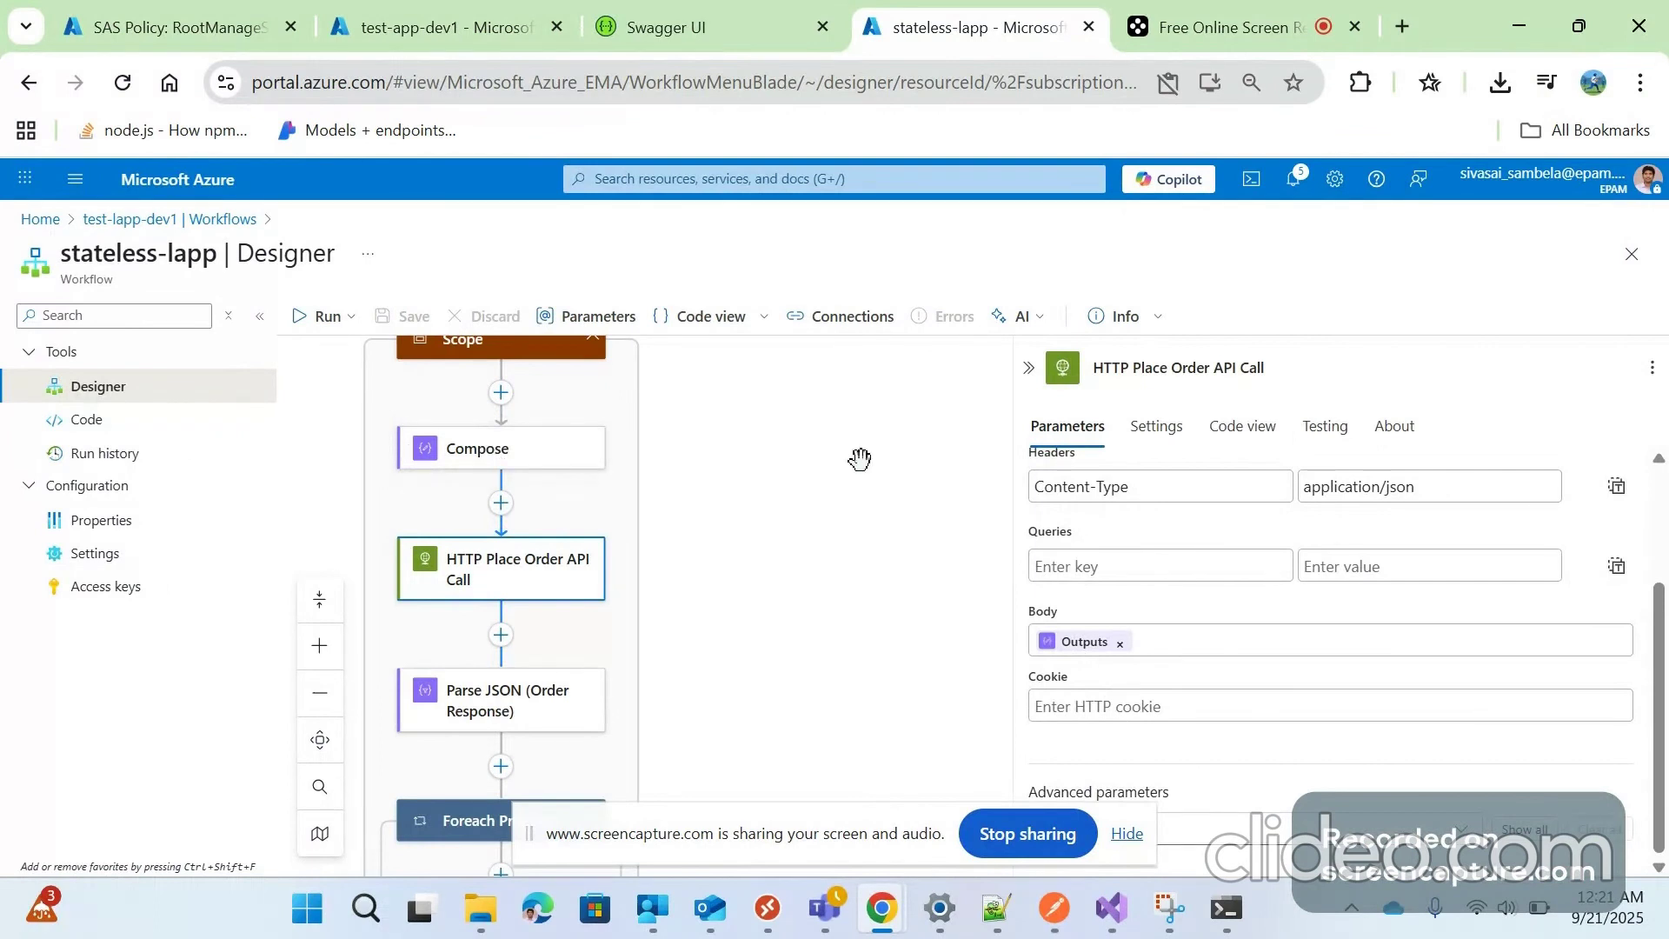
{"action": "scroll", "coordinate": [622, 625], "scroll_direction": "down", "scroll_amount": 1}
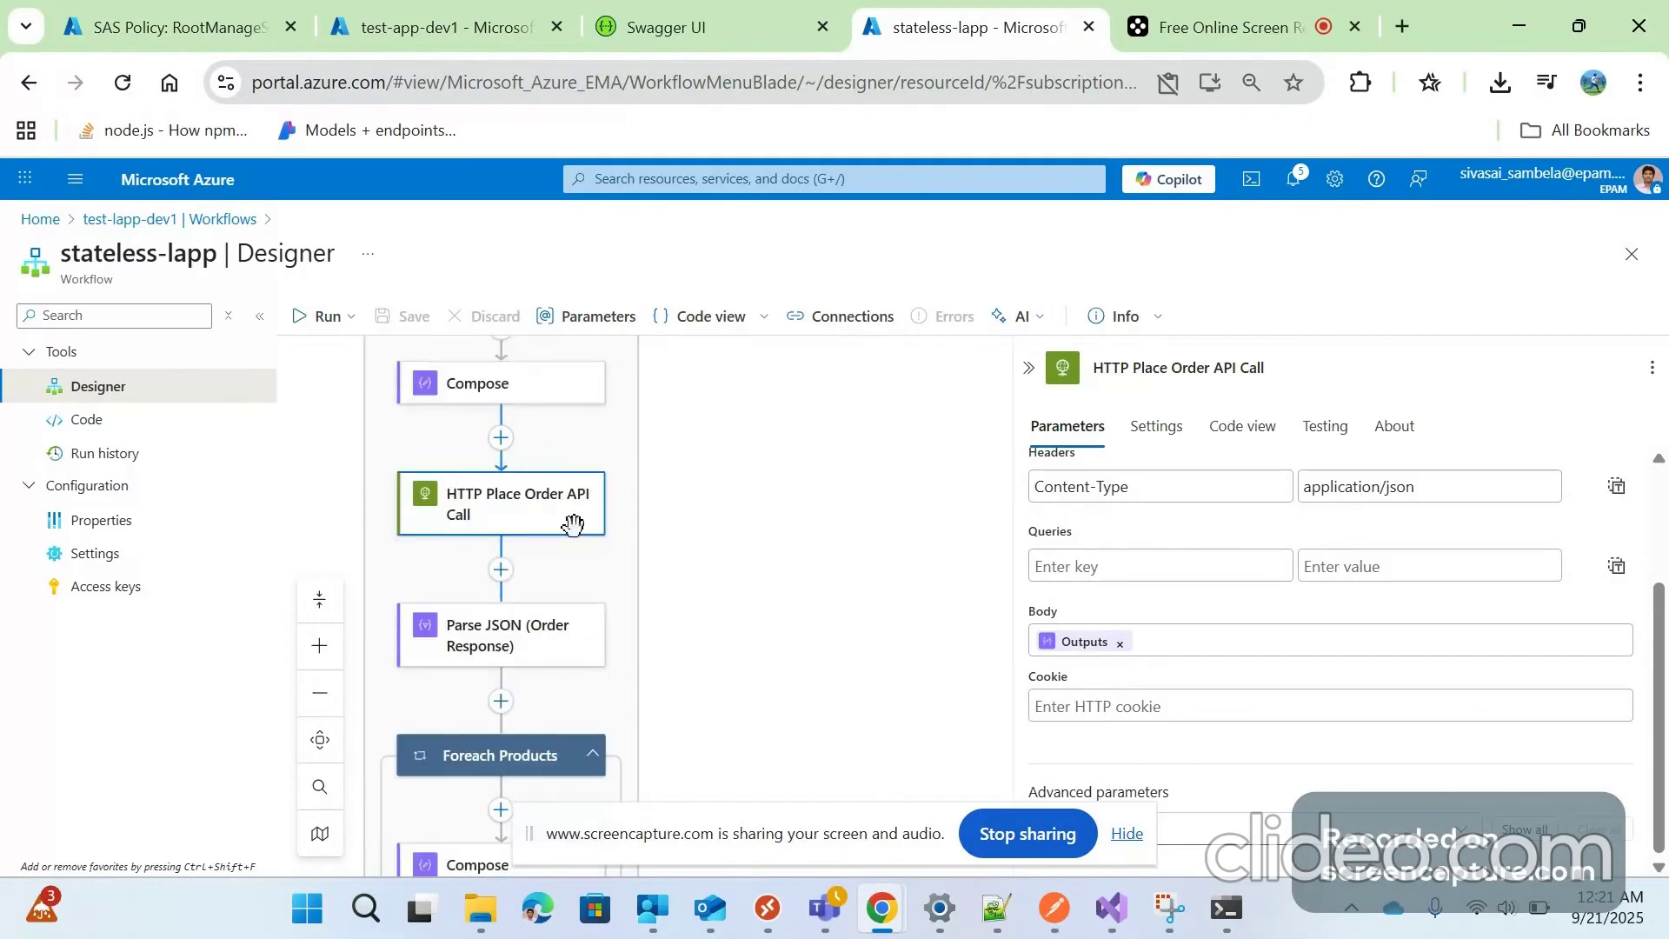
Inspect the Parse JSON (Order Response) schema properties, then the Foreach Products loop over Body products
{"action": "left_click", "coordinate": [502, 647]}
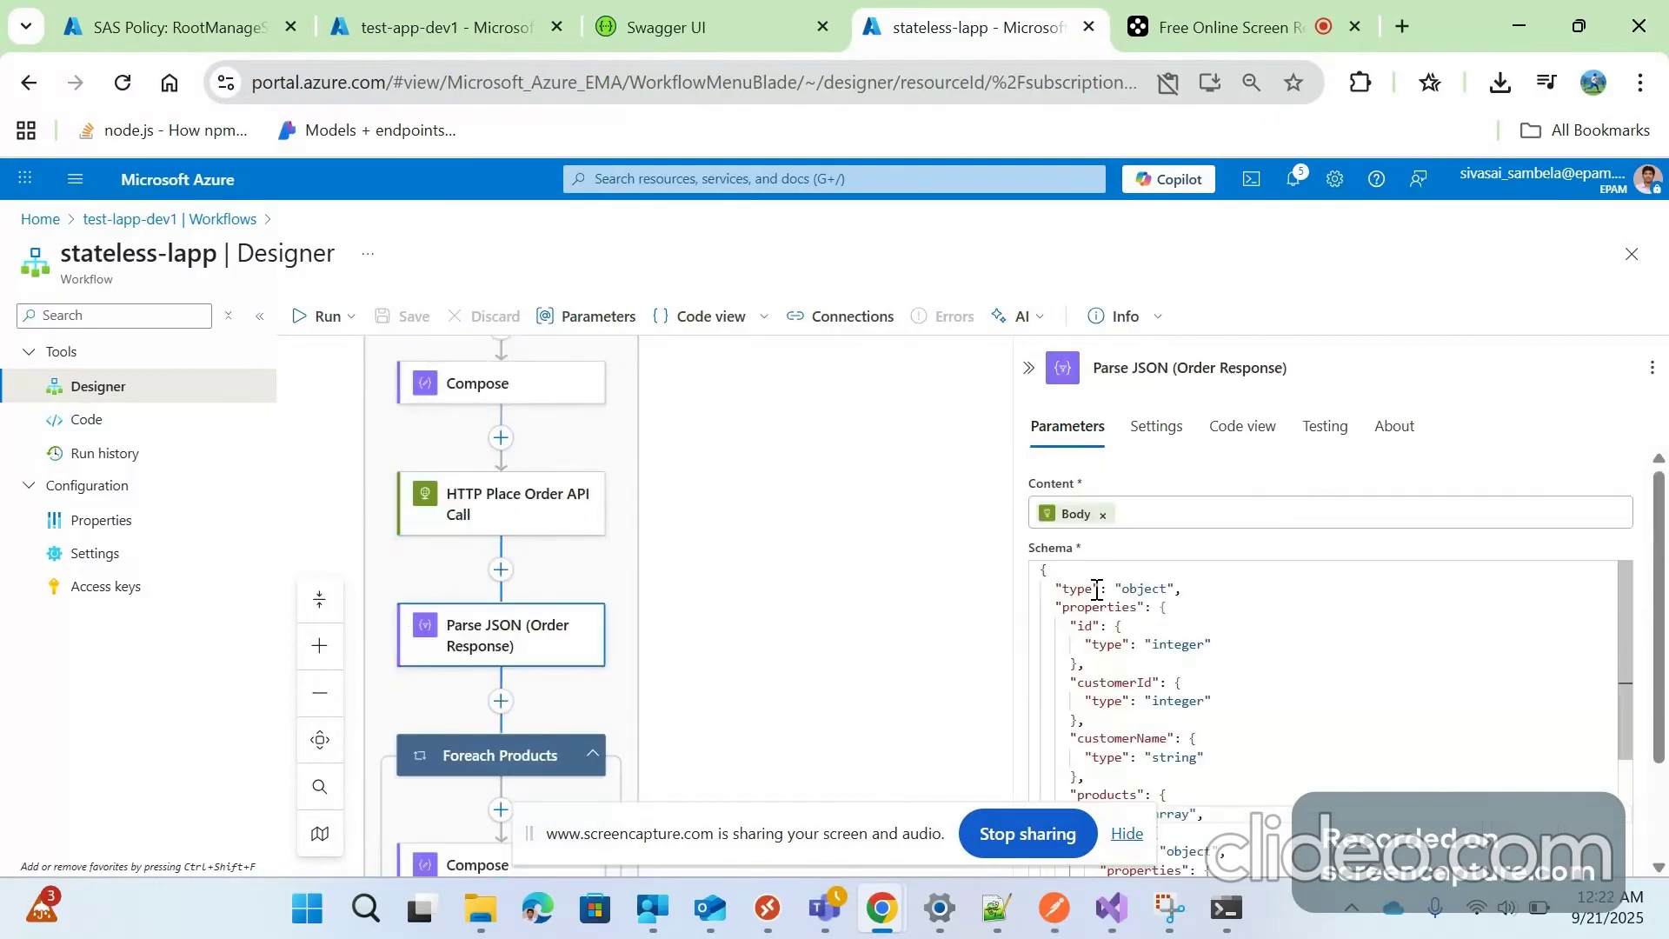
{"action": "mouse_move", "coordinate": [1075, 520]}
{"action": "left_click", "coordinate": [1114, 608]}
{"action": "scroll", "coordinate": [1189, 747], "scroll_direction": "down", "scroll_amount": 2}
{"action": "scroll", "coordinate": [513, 664], "scroll_direction": "down", "scroll_amount": 1}
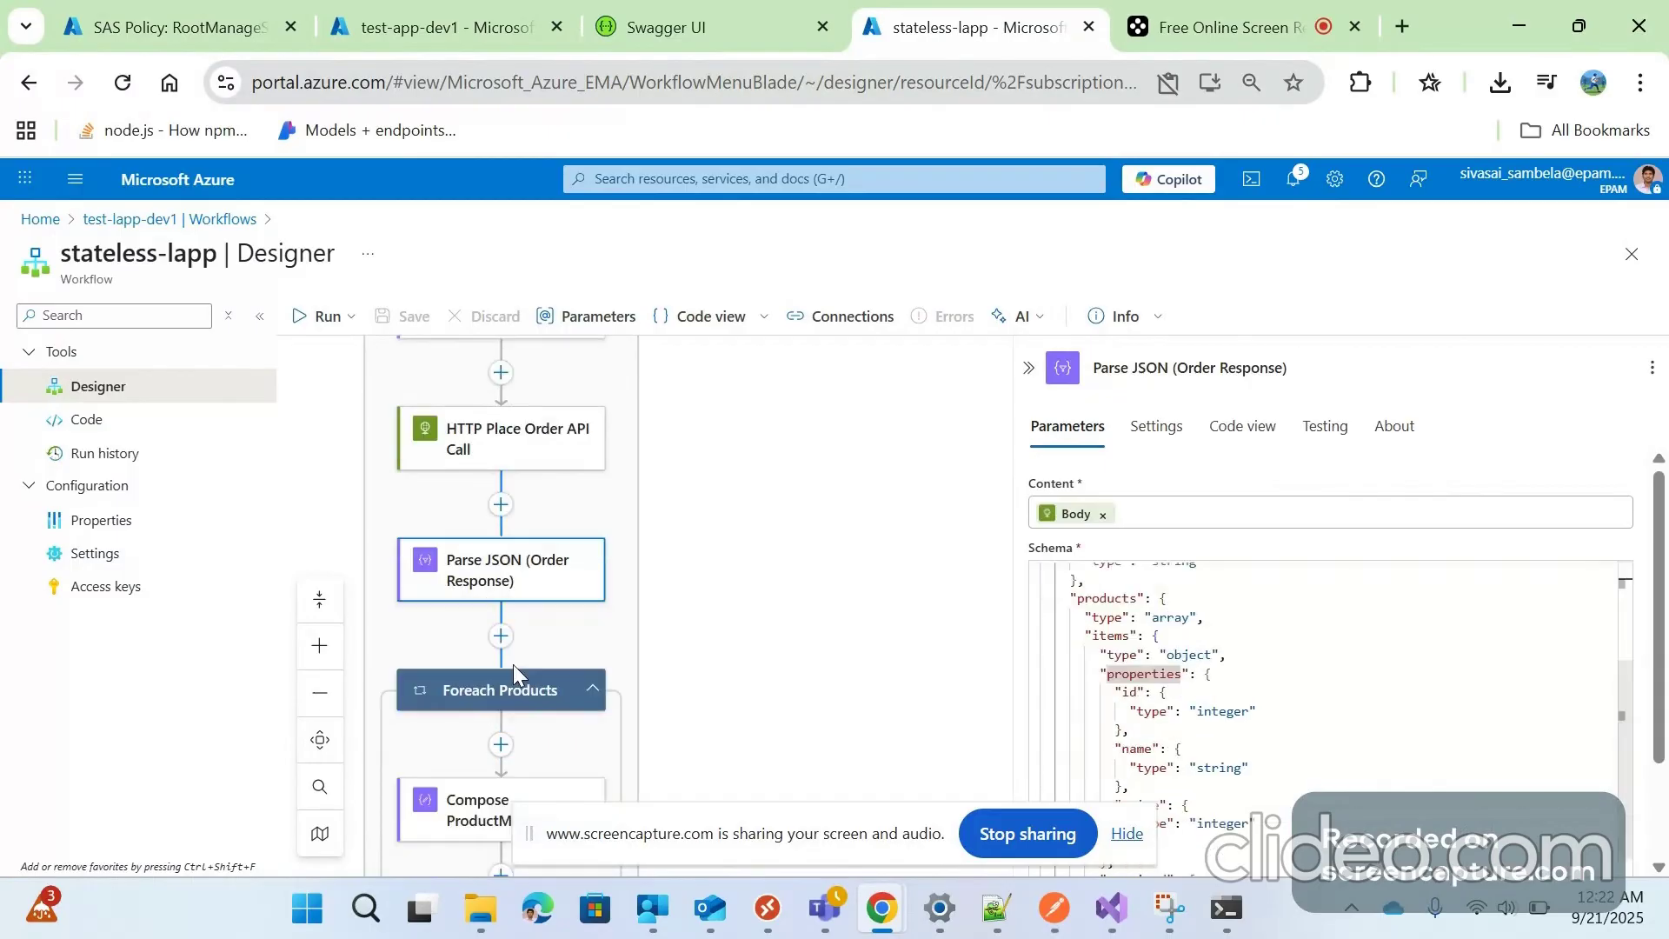
{"action": "scroll", "coordinate": [513, 665], "scroll_direction": "down", "scroll_amount": 3}
{"action": "left_click", "coordinate": [496, 500]}
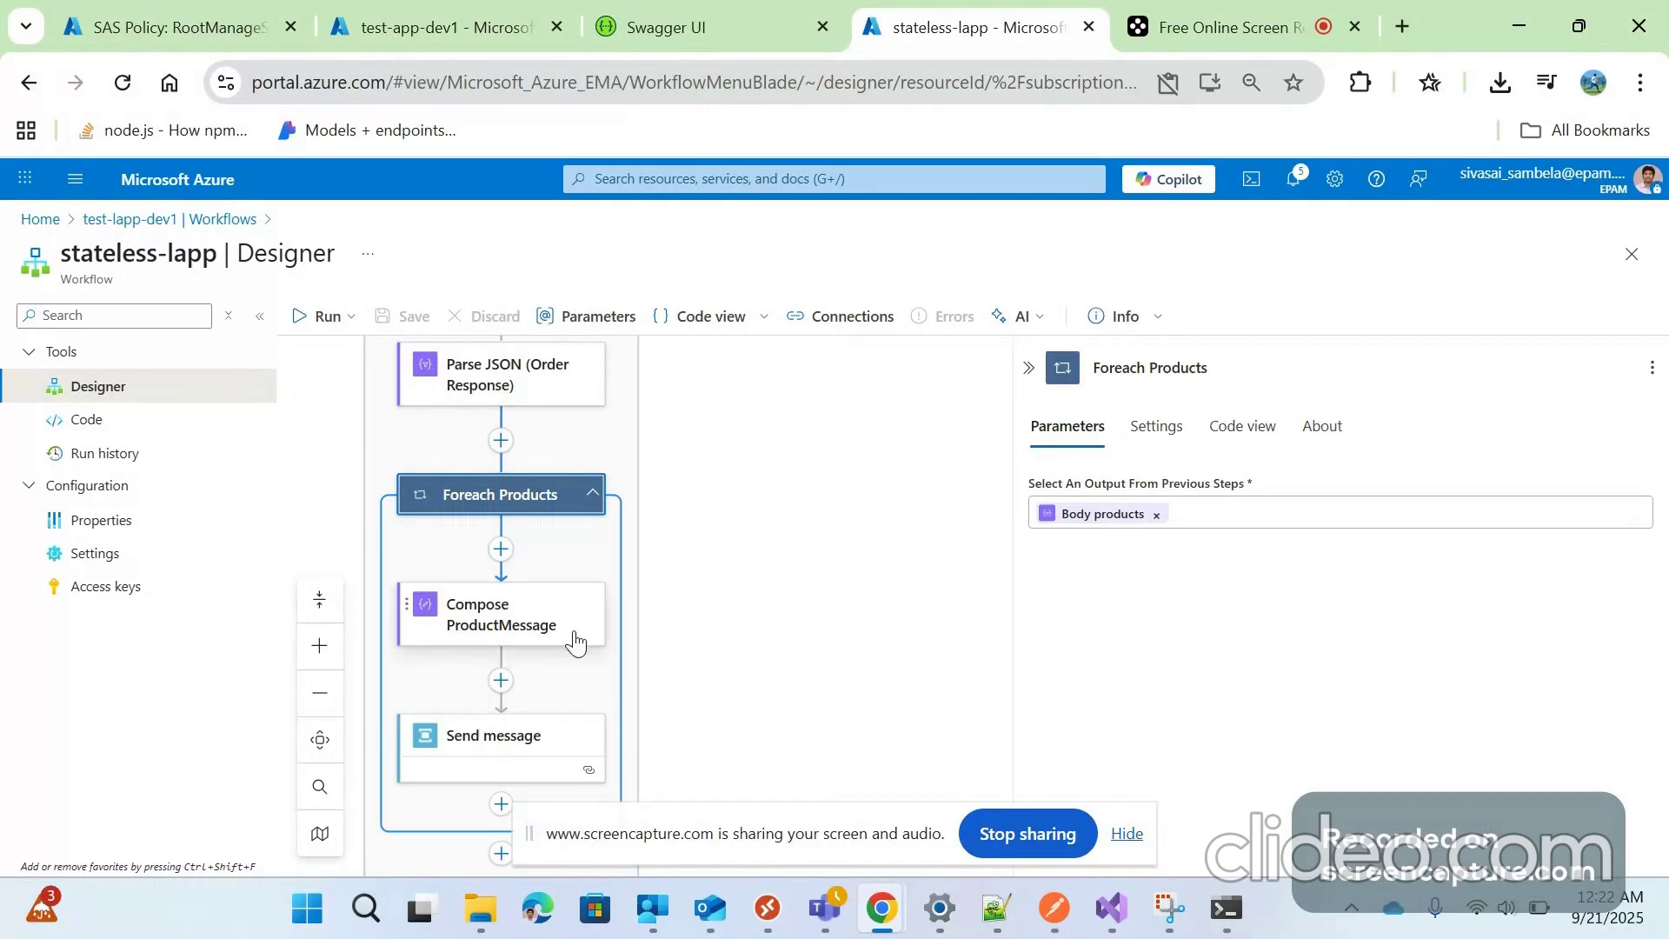
{"action": "scroll", "coordinate": [592, 561], "scroll_direction": "down", "scroll_amount": 3}
Review Compose ProductMessage's JSON inputs, then open Send message settings targeting orders-queue
{"action": "left_click", "coordinate": [574, 495]}
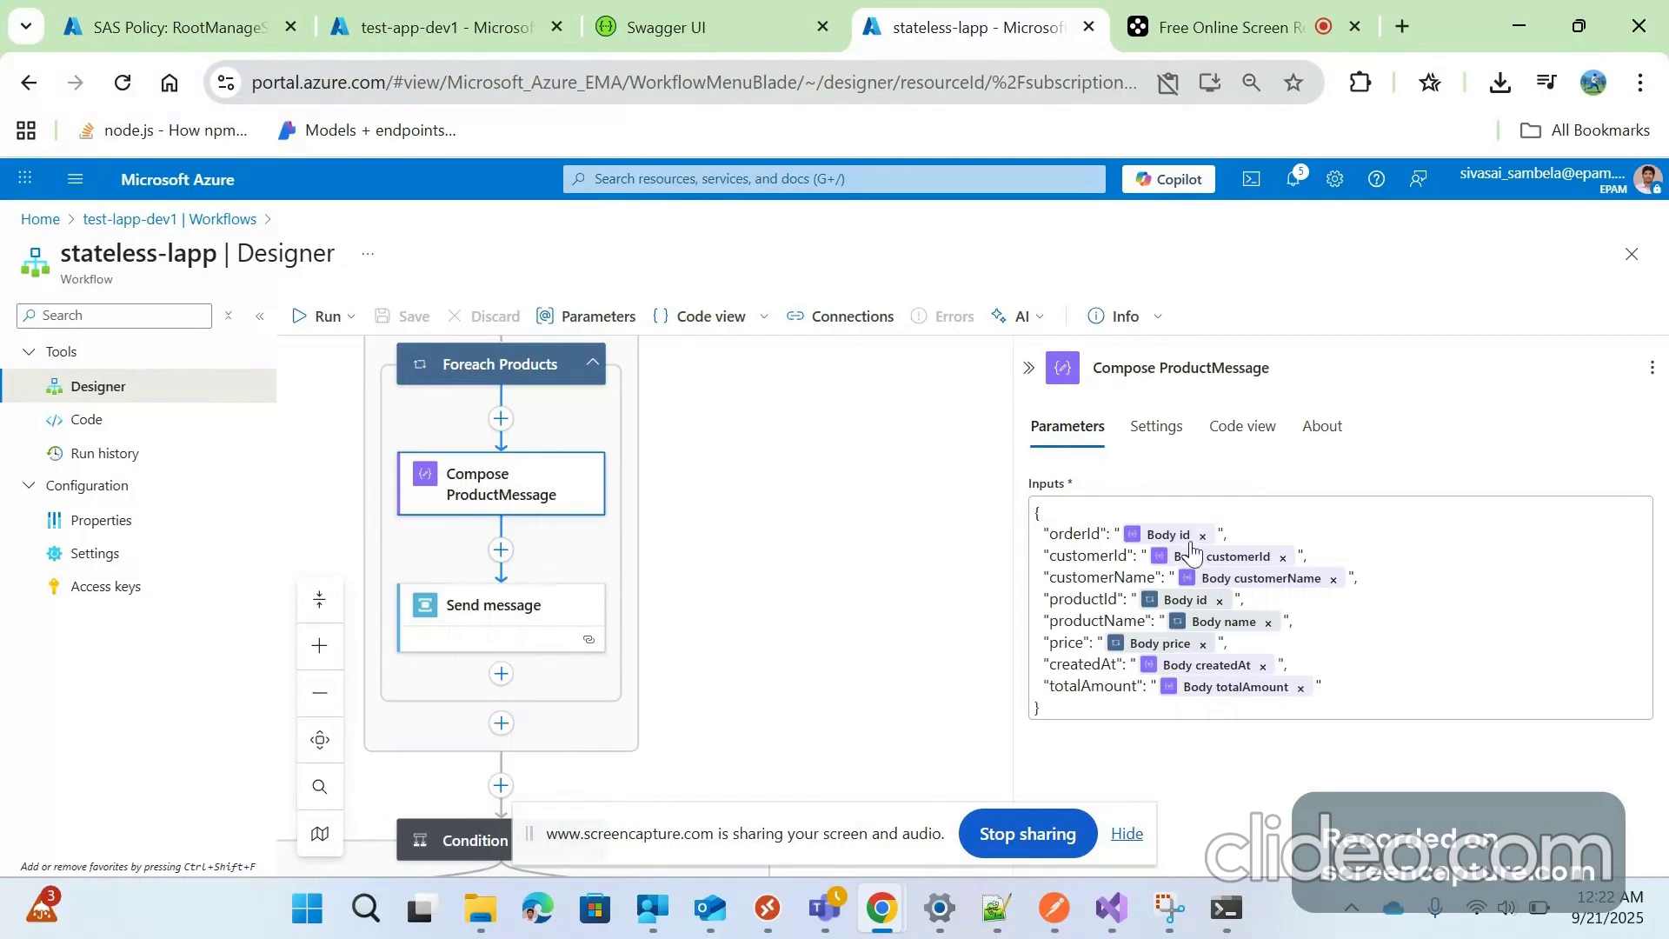
{"action": "scroll", "coordinate": [502, 489], "scroll_direction": "down", "scroll_amount": 2}
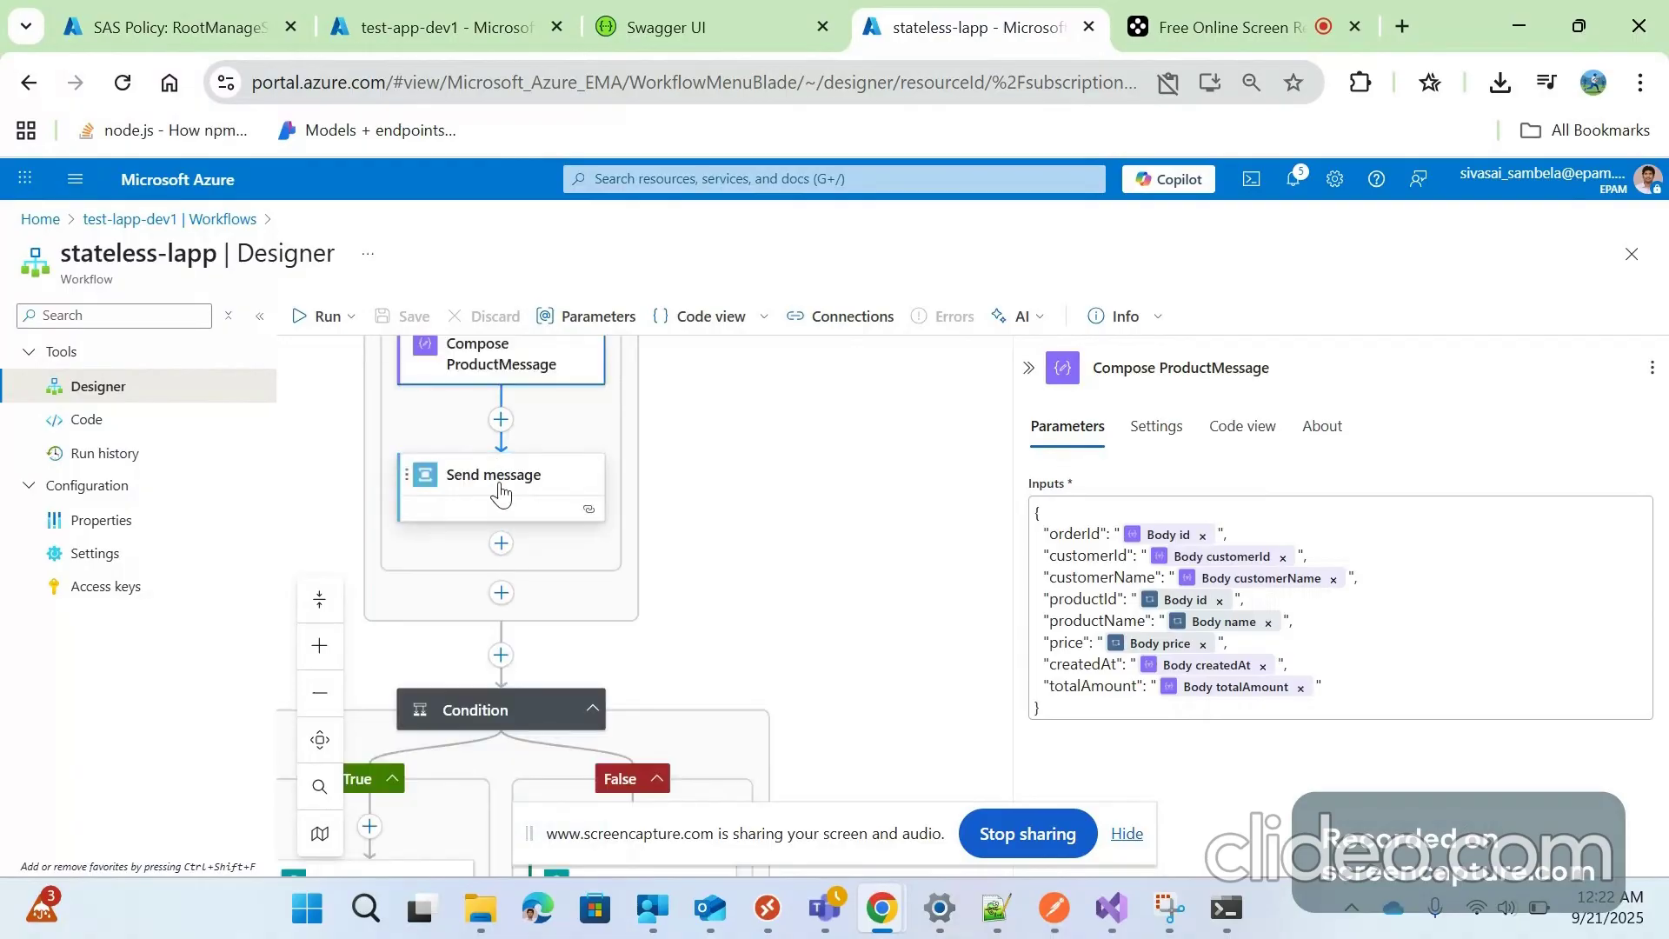
{"action": "left_click", "coordinate": [501, 494]}
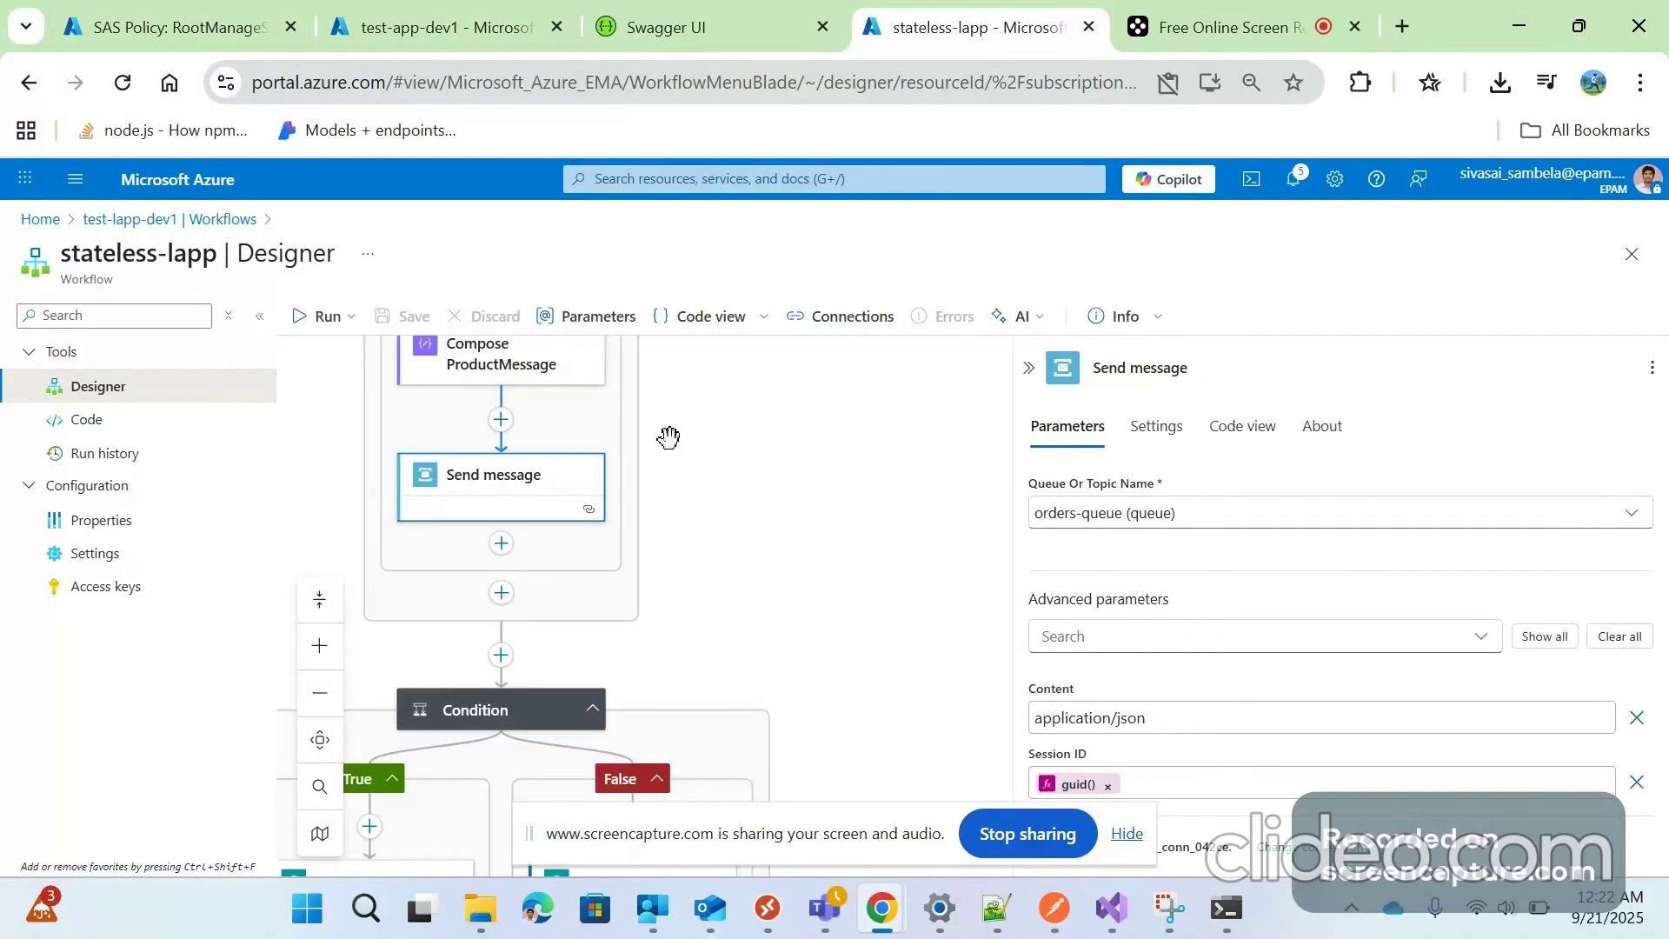
Navigate from the portal Home to the dev-orders-sbus Service Bus namespace
{"action": "left_click", "coordinate": [193, 24]}
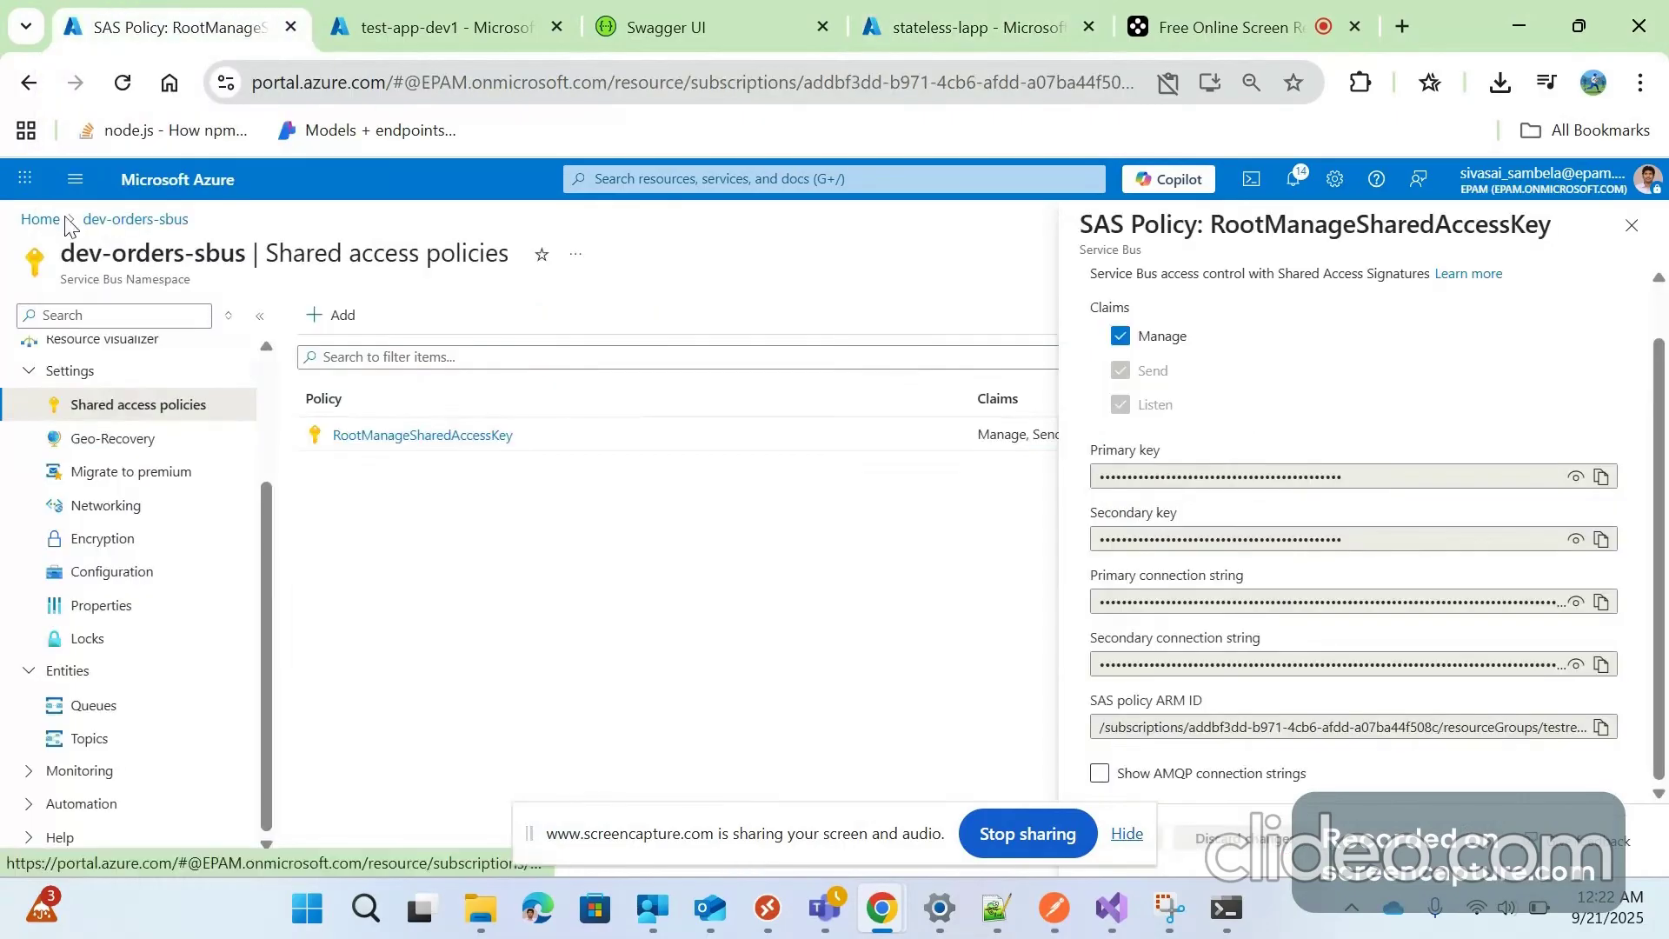
{"action": "left_click", "coordinate": [41, 219]}
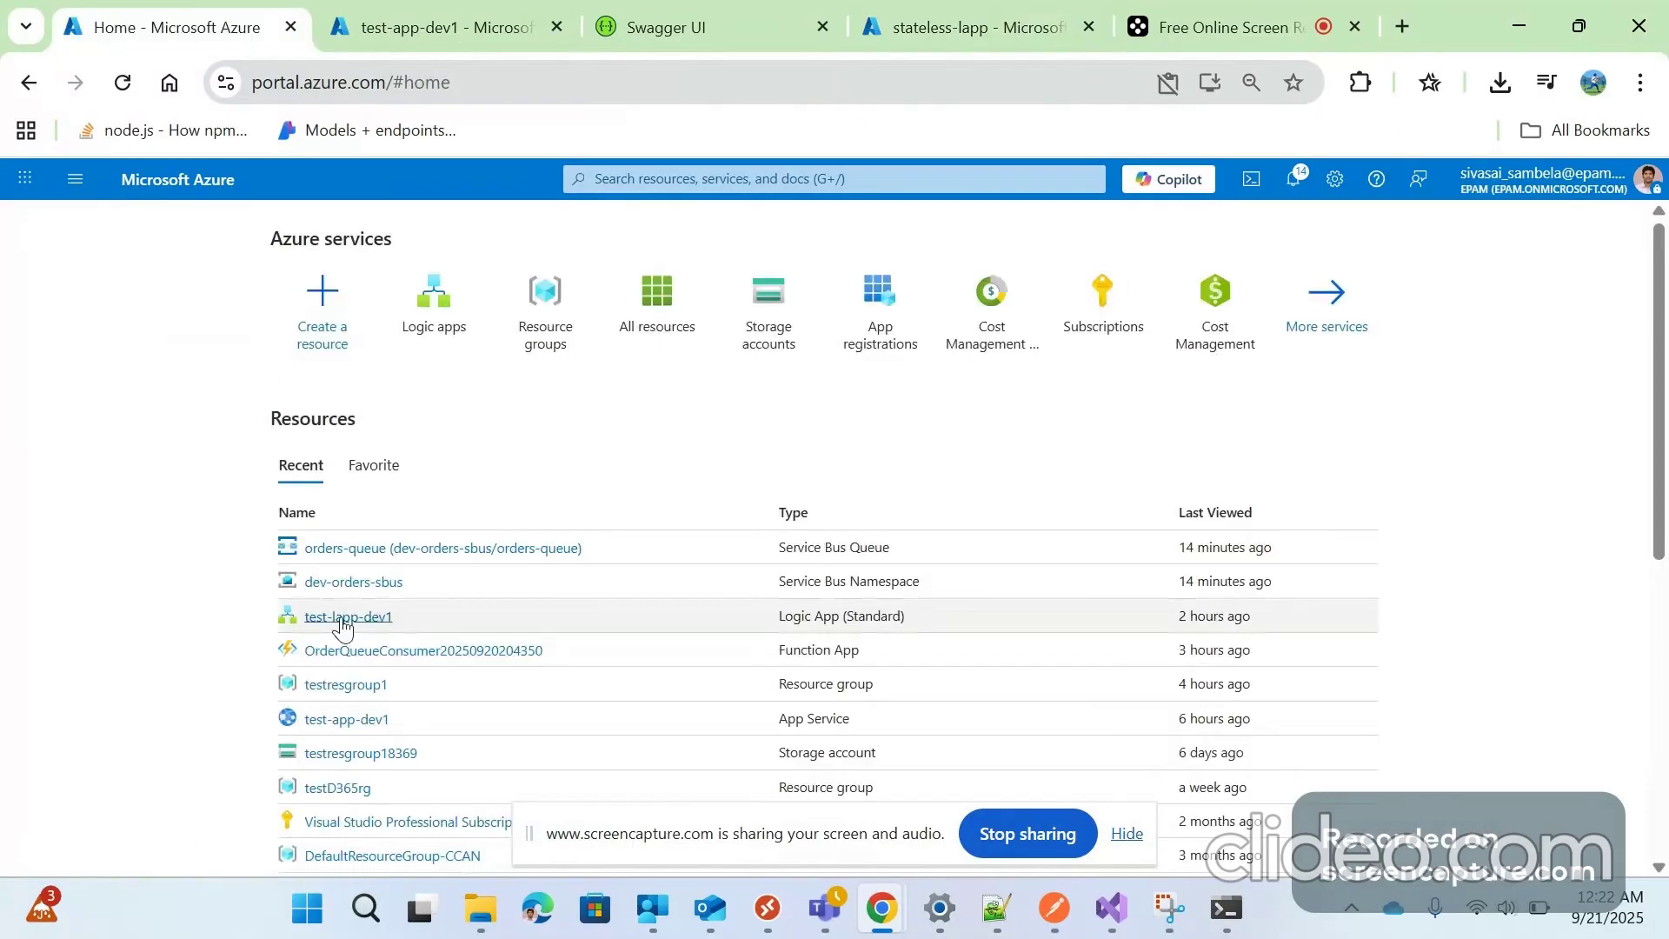
{"action": "left_click", "coordinate": [628, 578]}
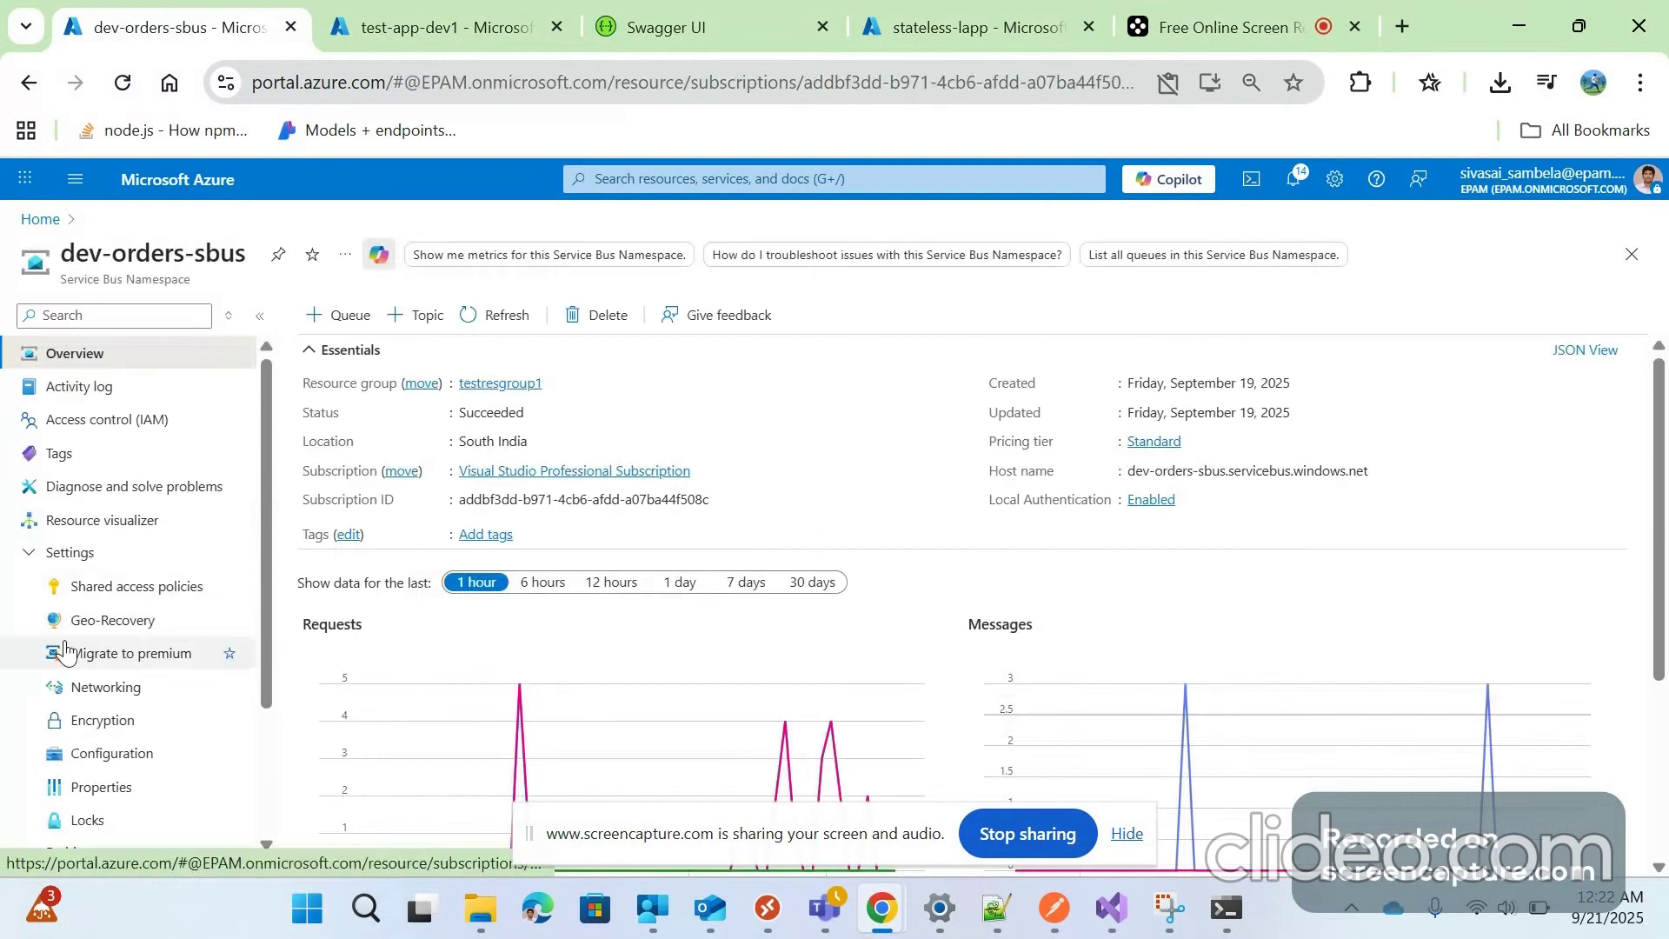
{"action": "scroll", "coordinate": [109, 658], "scroll_direction": "down", "scroll_amount": 3}
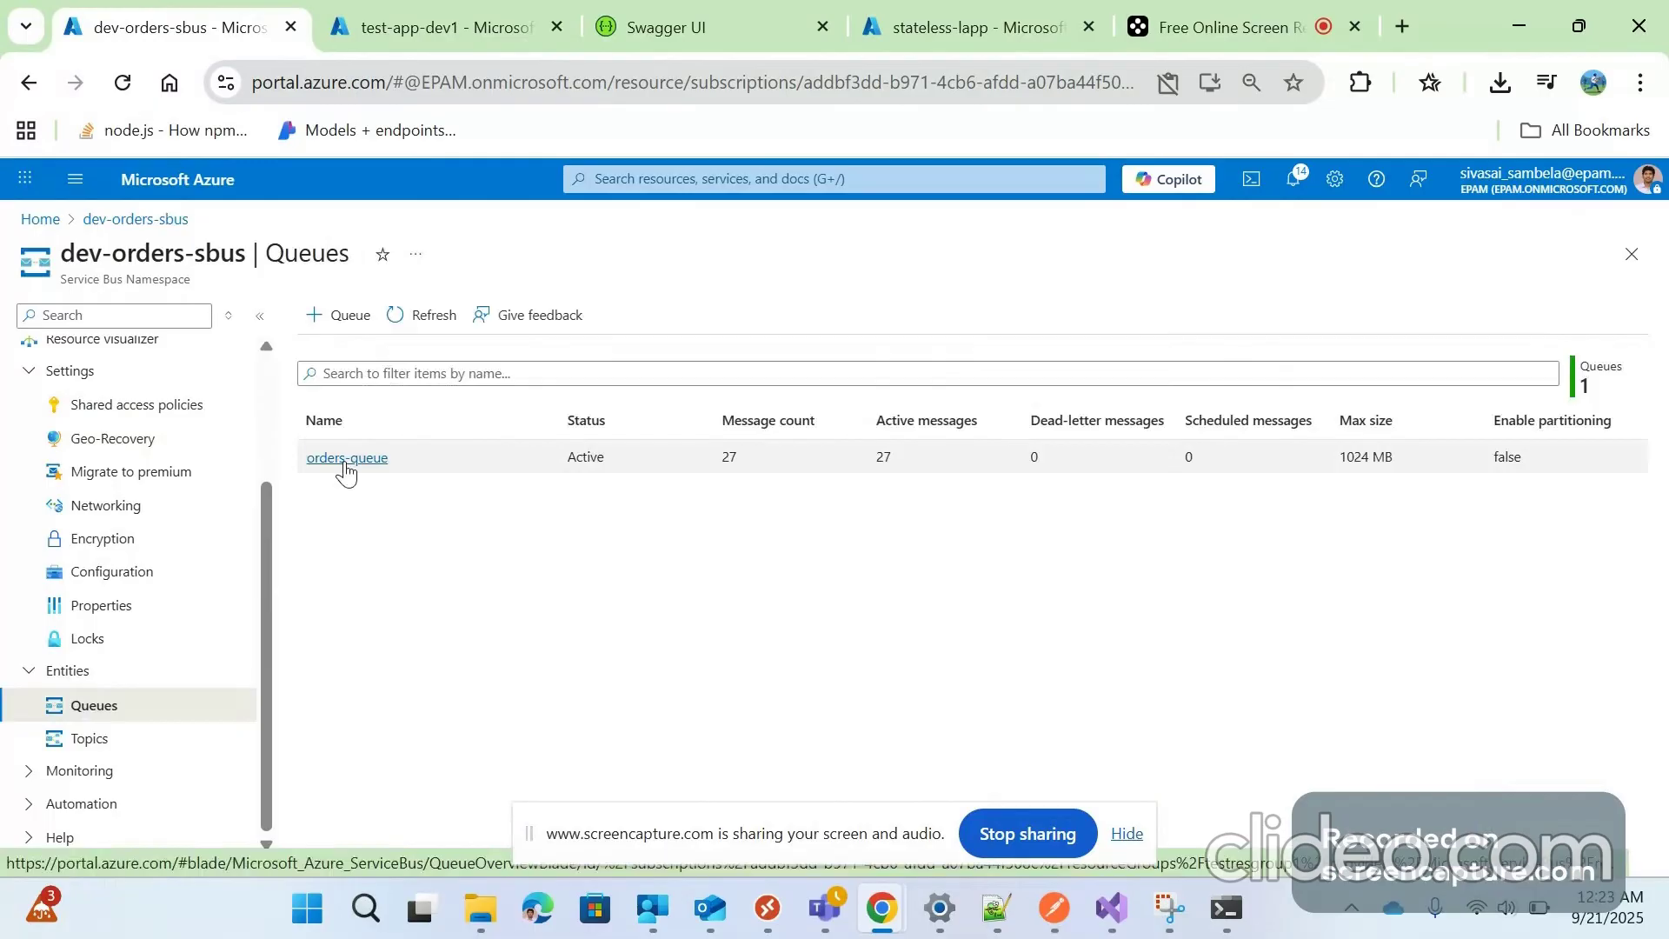
Reveal the RootManageSharedAccessKey primary connection string, then return to the stateless-lapp designer
{"action": "left_click", "coordinate": [139, 405]}
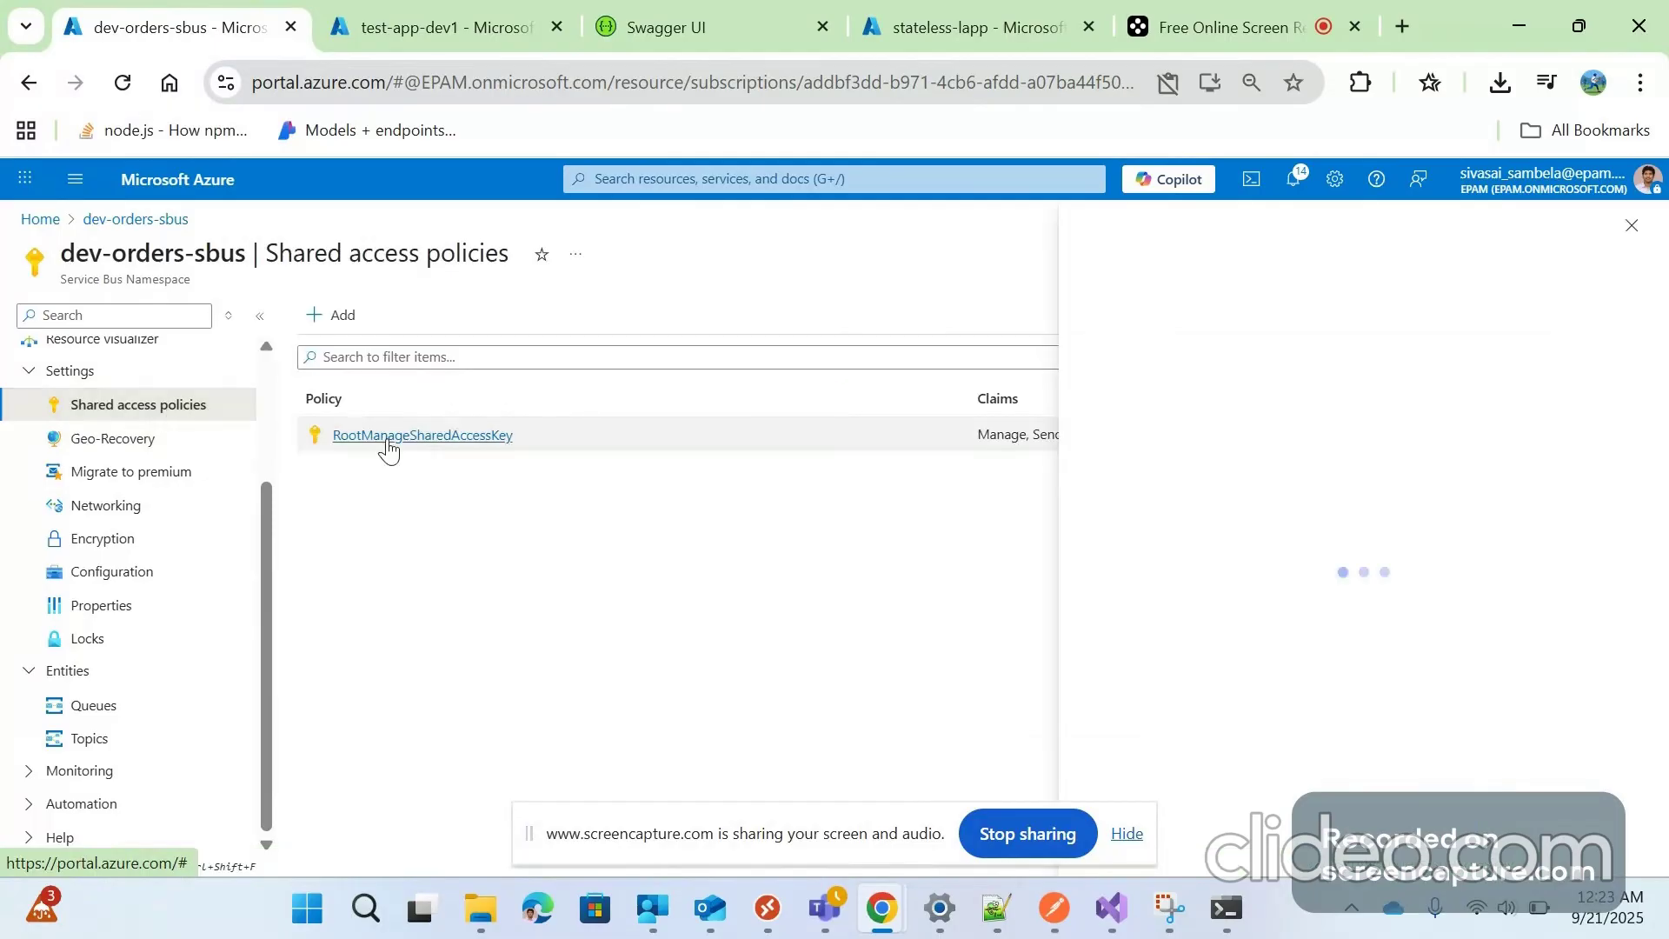
{"action": "left_click", "coordinate": [388, 437]}
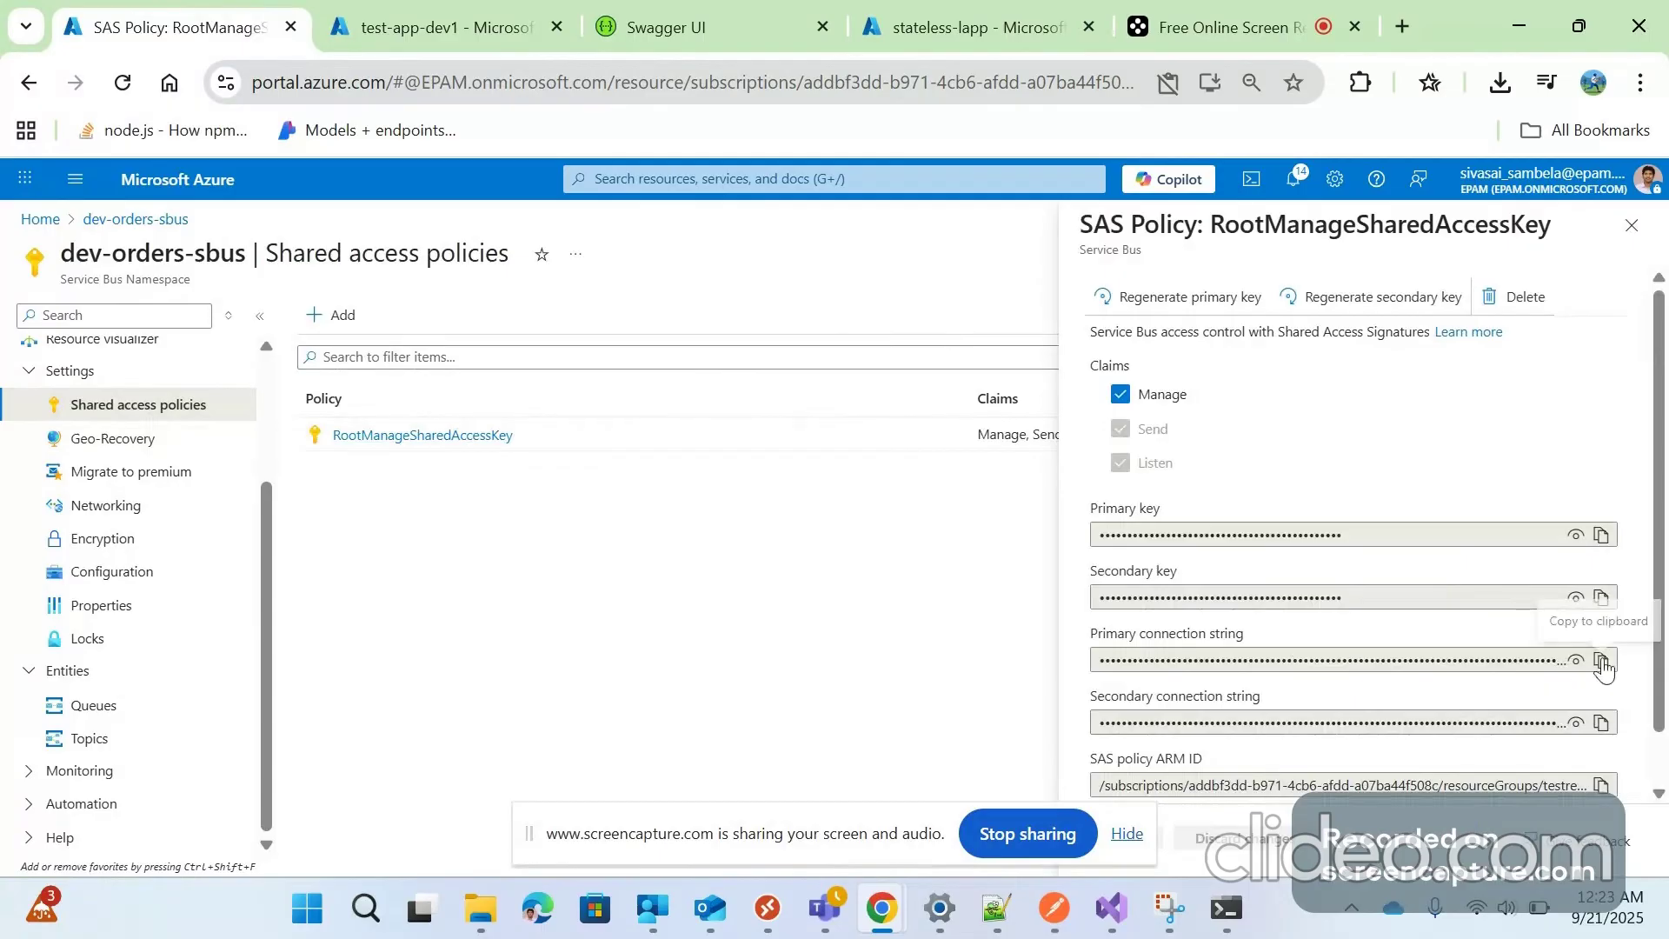
{"action": "left_click", "coordinate": [1576, 661]}
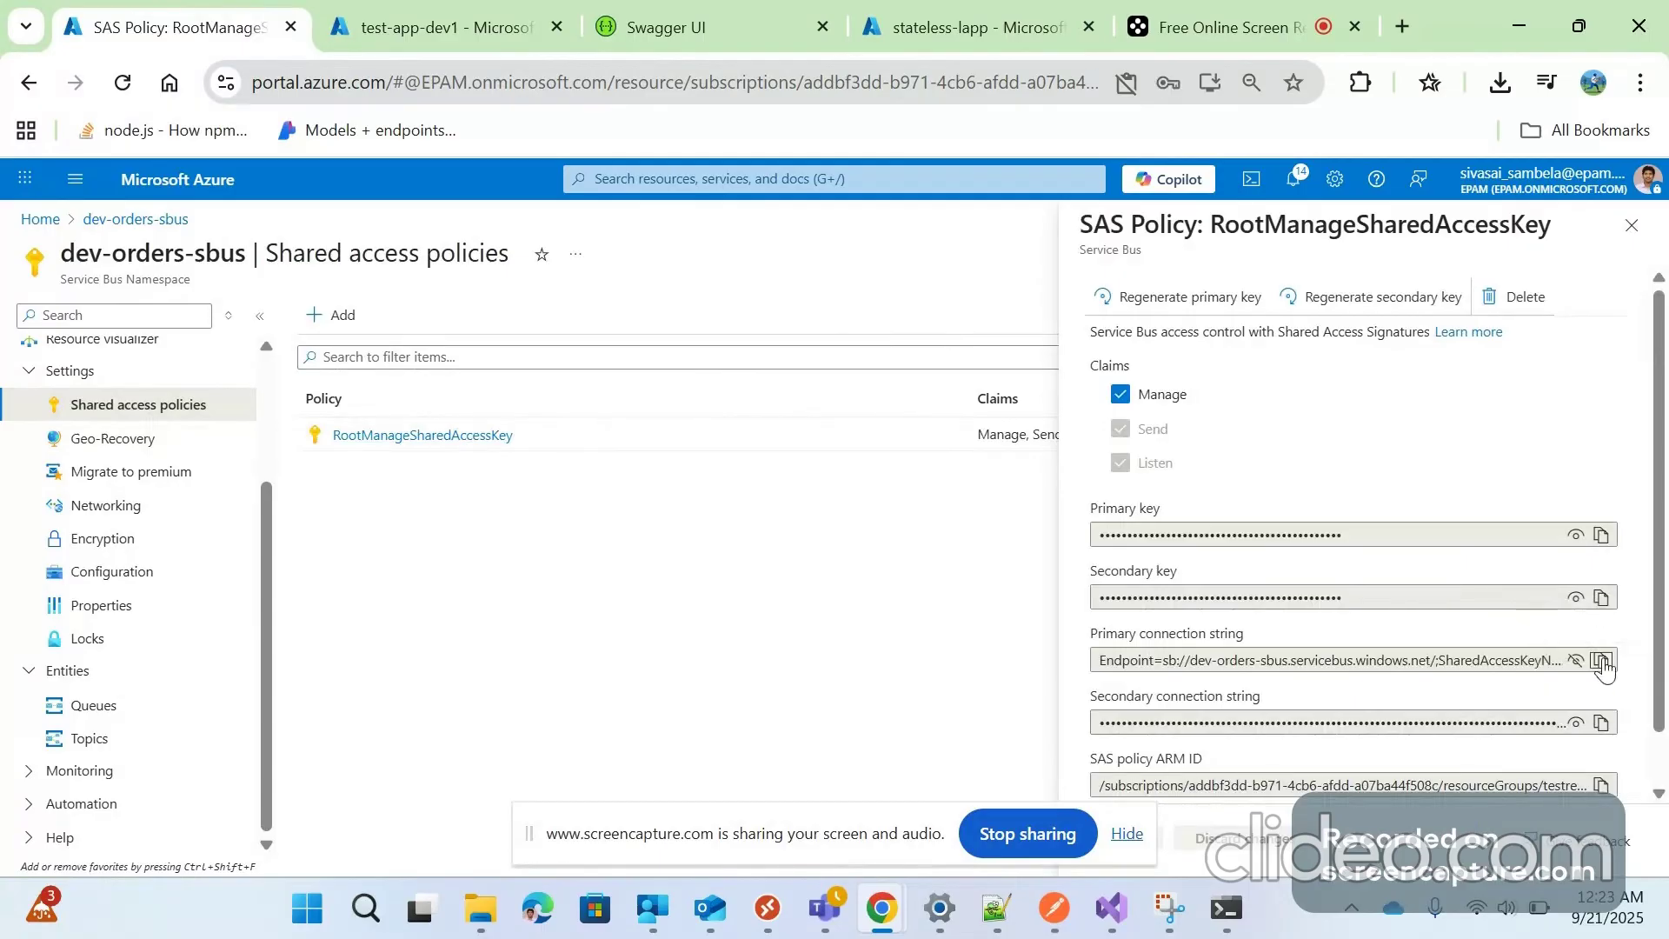
{"action": "left_click", "coordinate": [961, 16]}
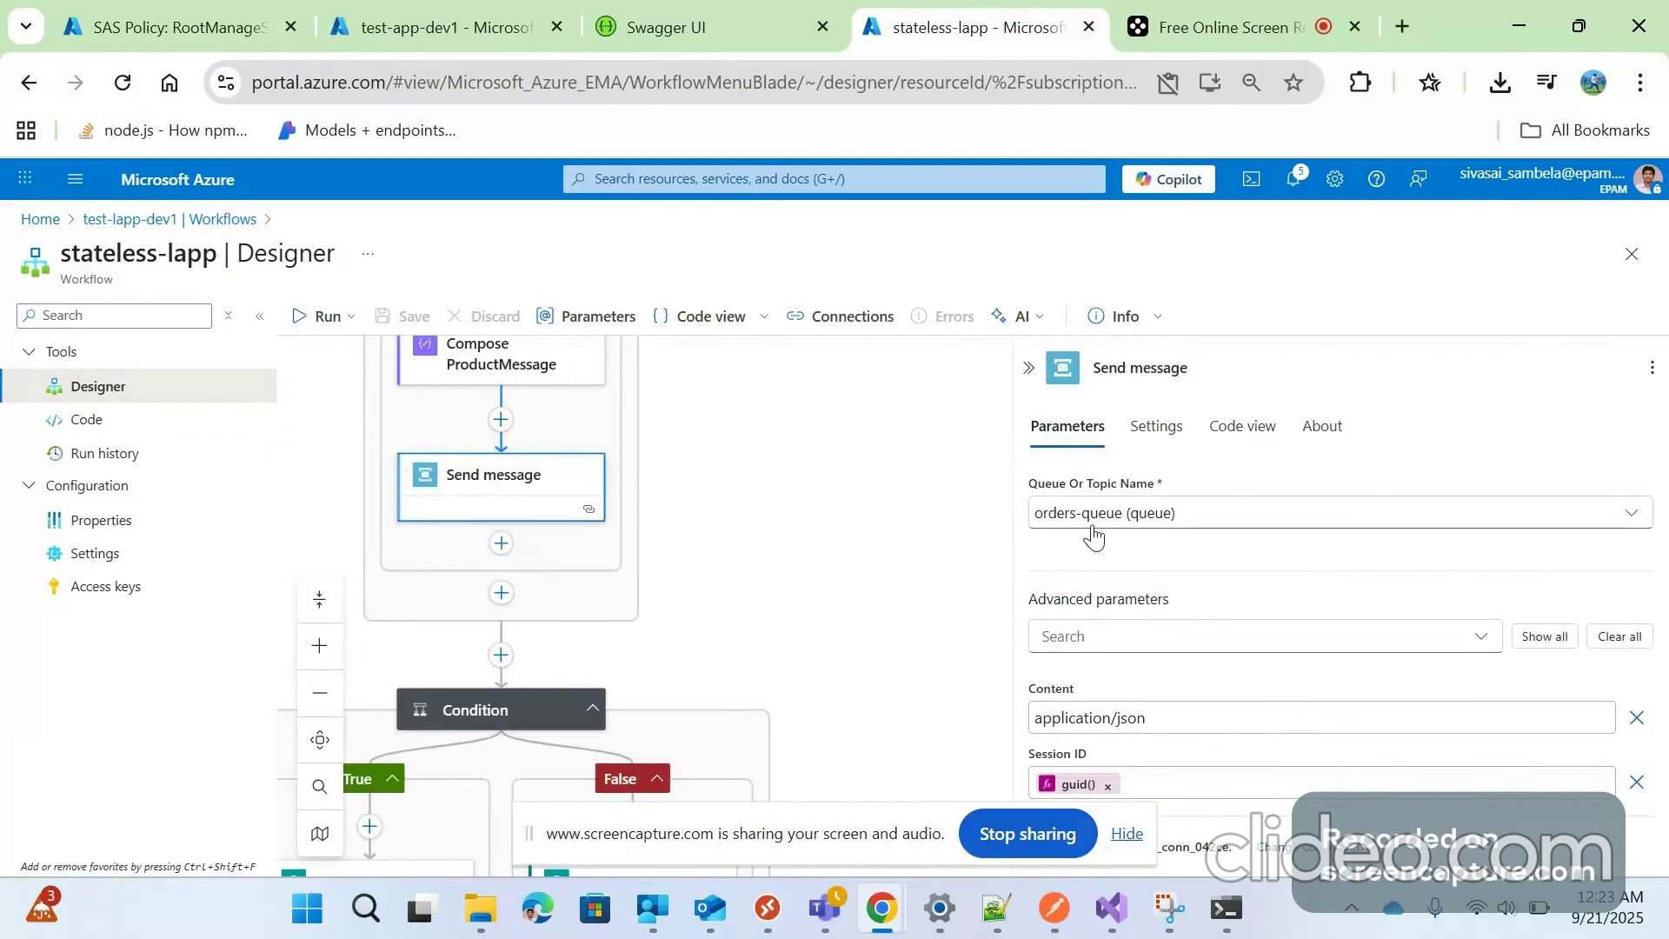
Open the orders-queue queue in the dev-orders-sbus namespace
{"action": "left_click", "coordinate": [242, 8]}
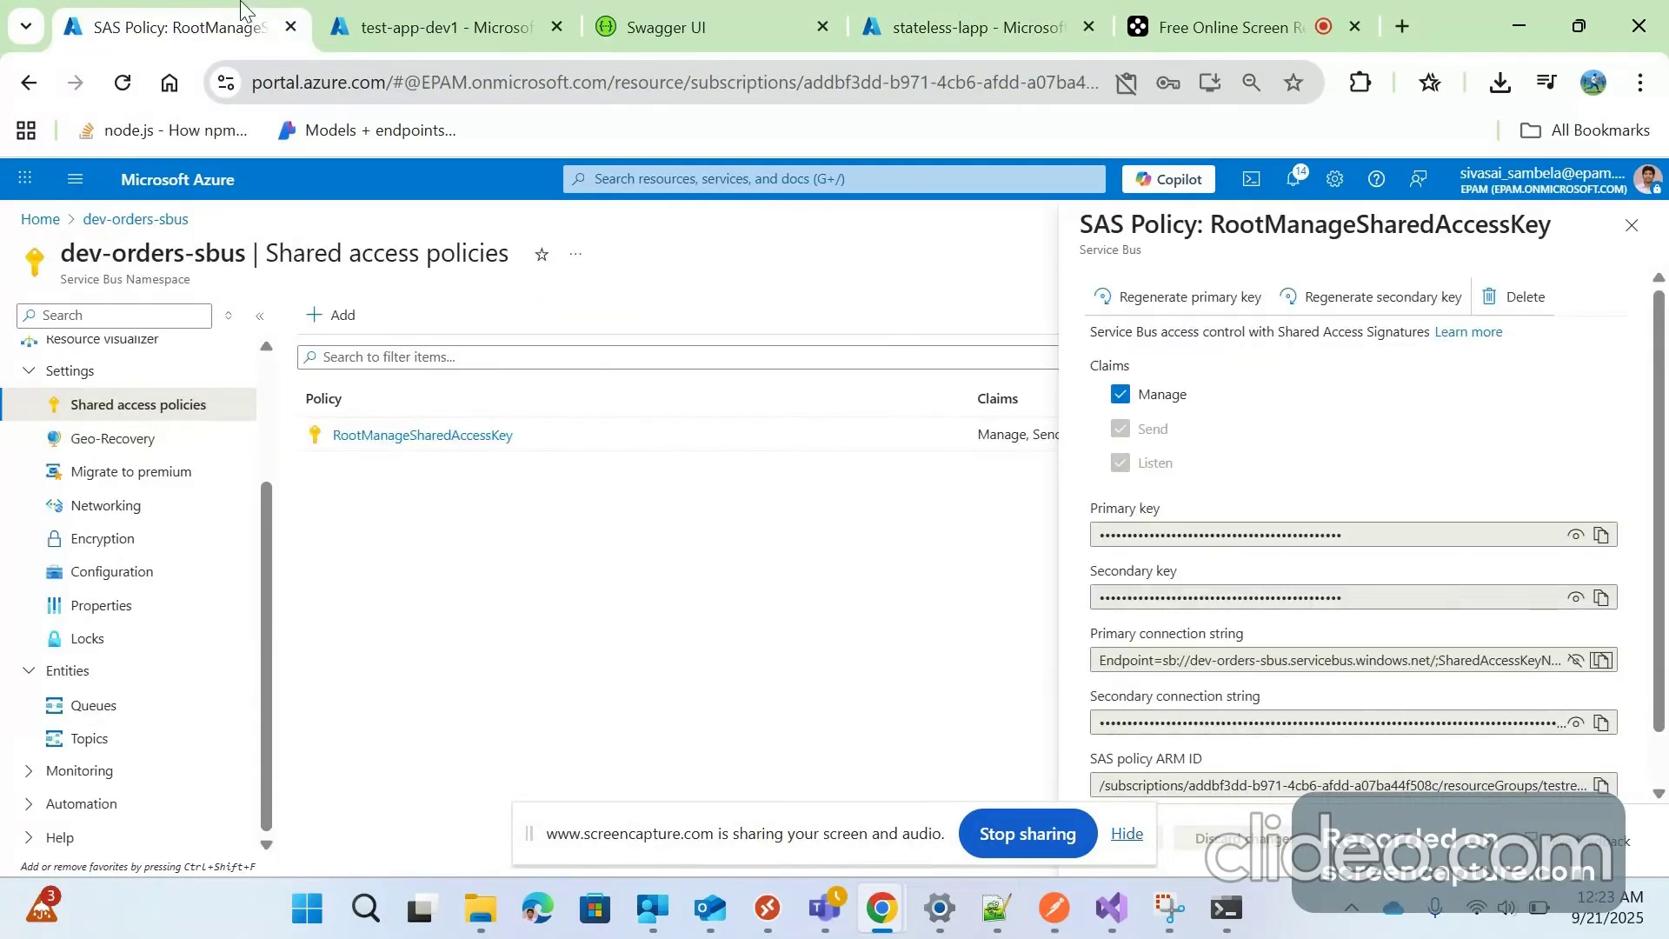
{"action": "left_click", "coordinate": [114, 708]}
{"action": "left_click", "coordinate": [367, 472]}
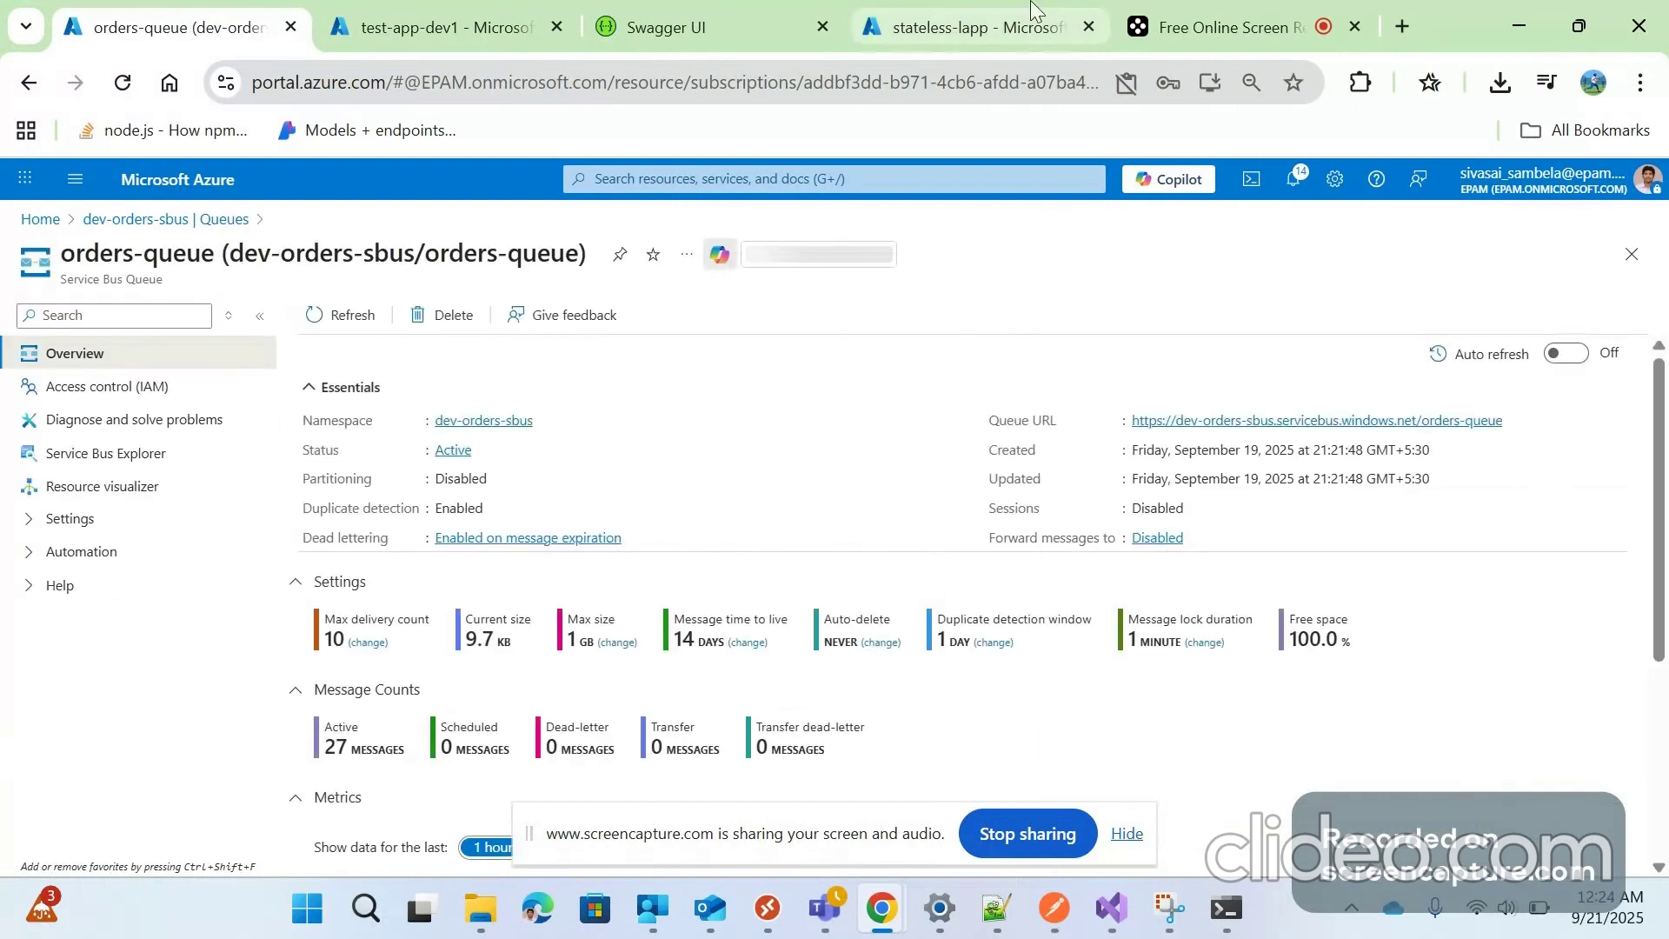
Return to the stateless-lapp designer and close the Send message details pane
{"action": "key", "text": "ctrl+Tab"}
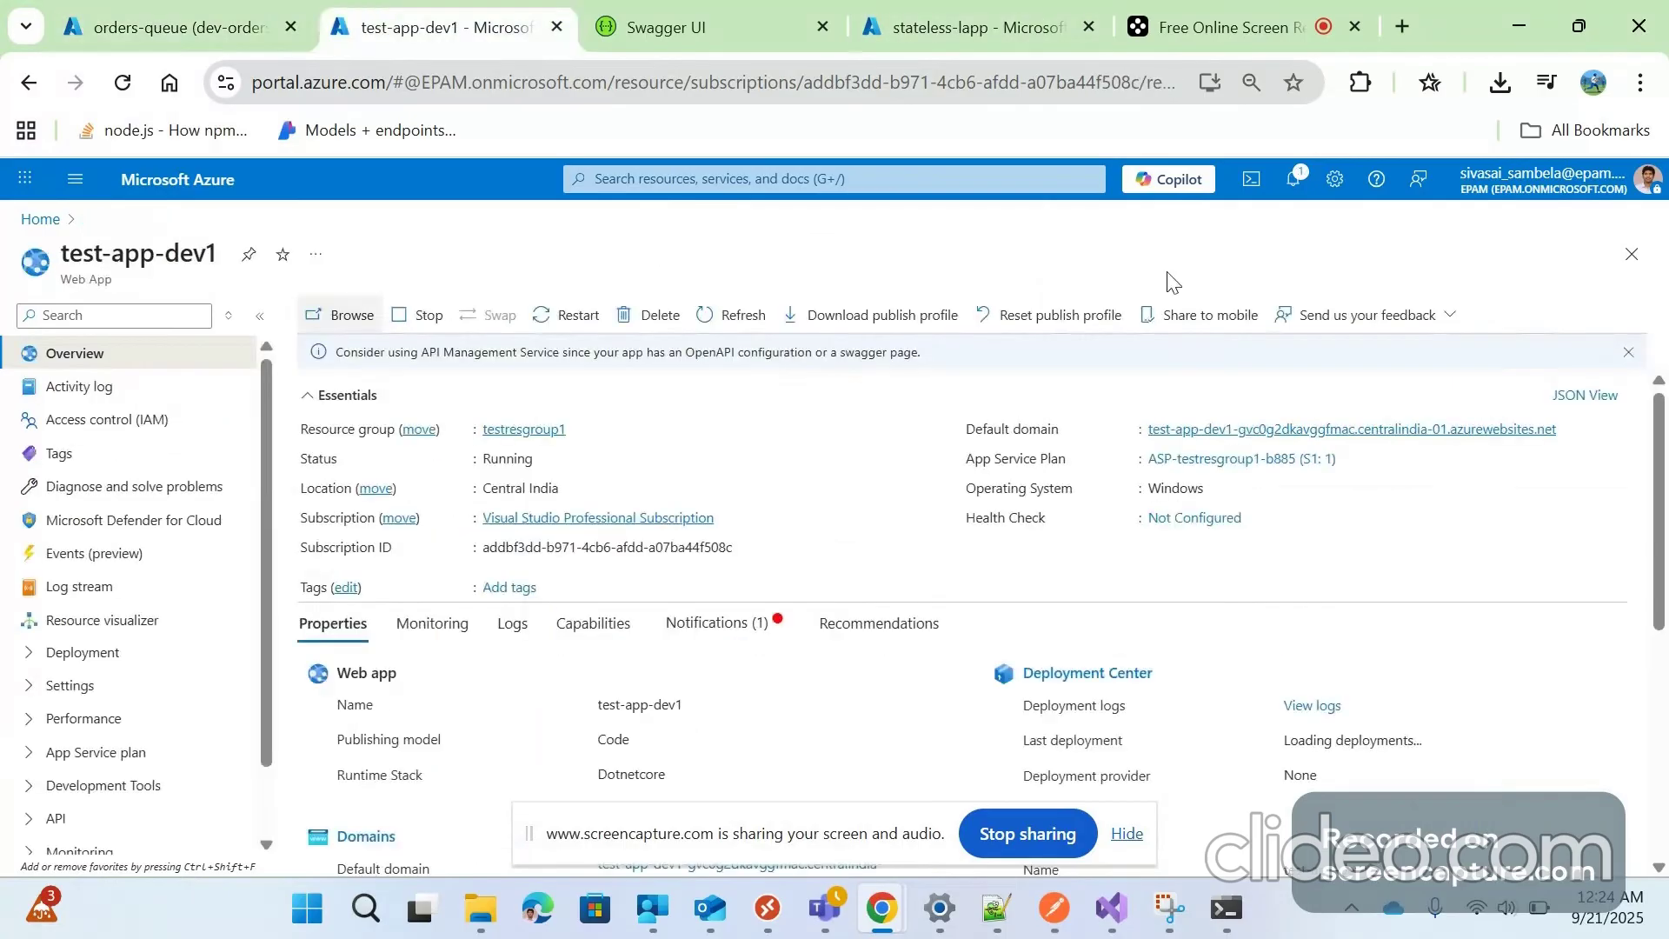
{"action": "left_click", "coordinate": [904, 10]}
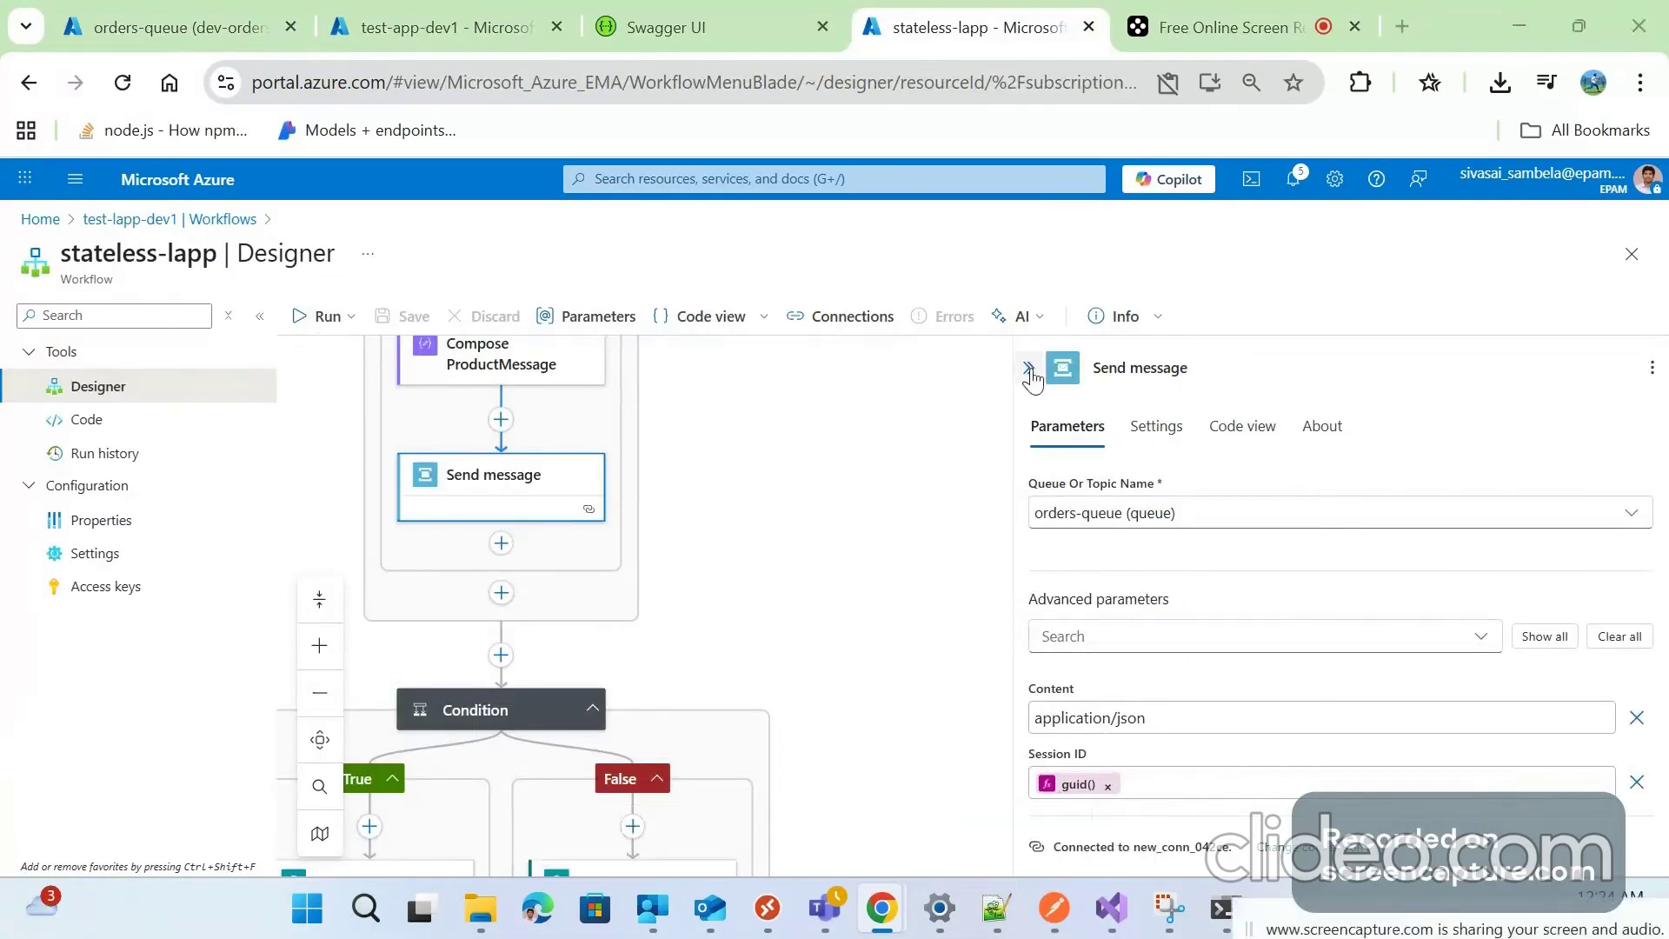
{"action": "left_click", "coordinate": [1028, 369]}
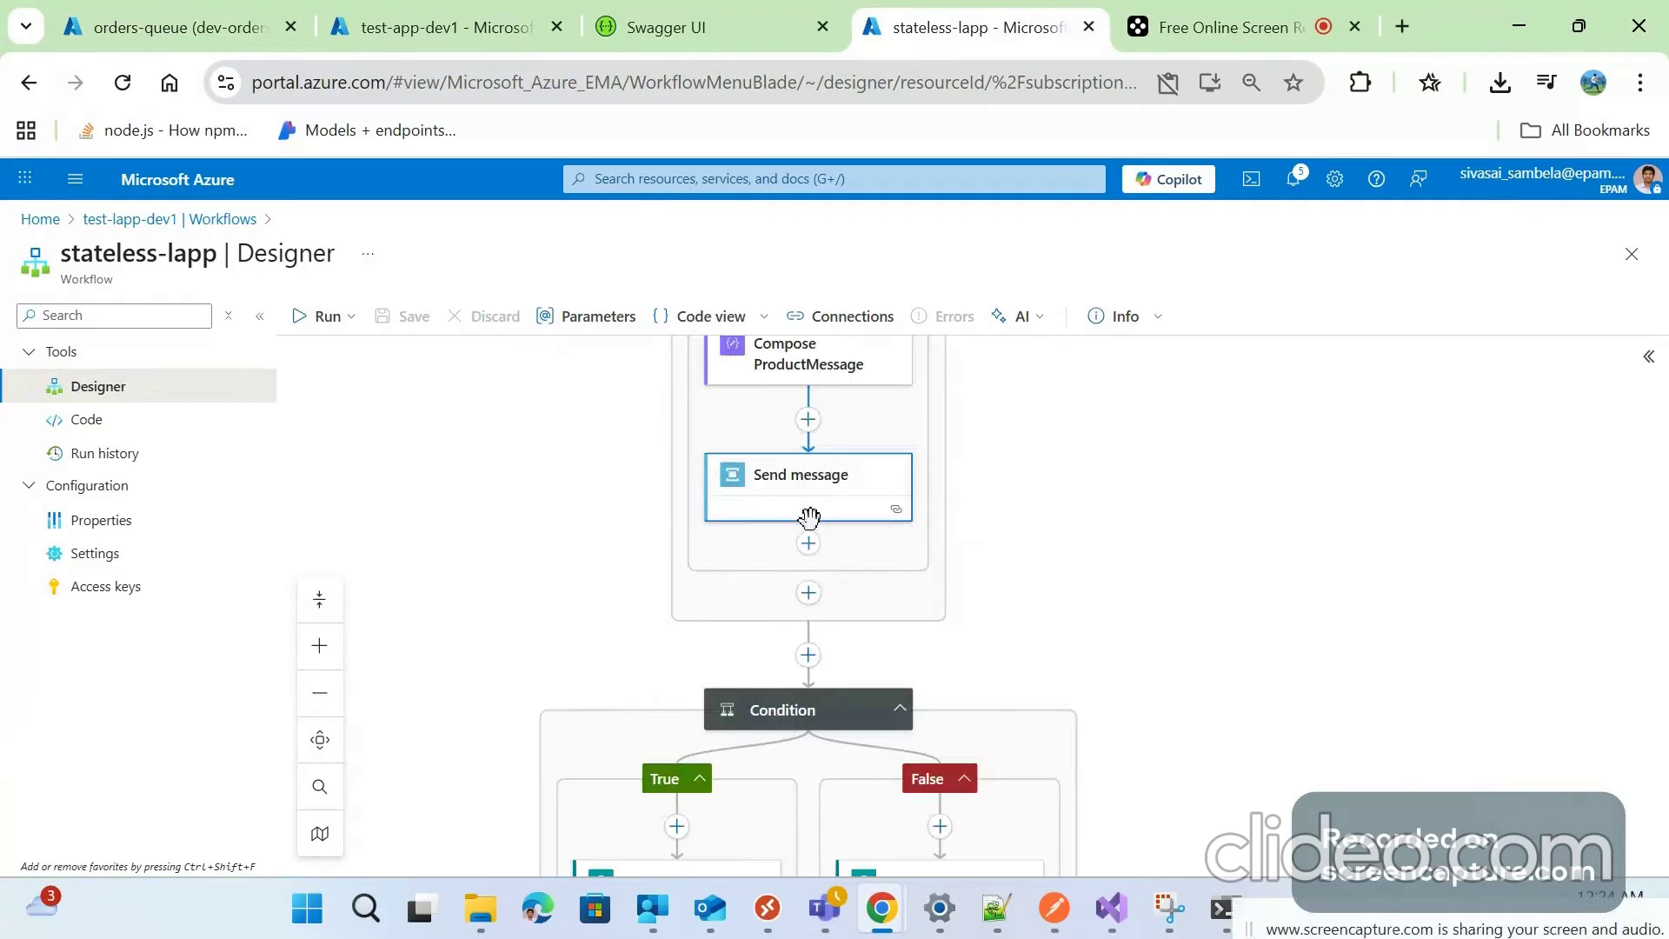
Open the Condition step and bring its whole block into view
{"action": "scroll", "coordinate": [1011, 491], "scroll_direction": "down", "scroll_amount": 2}
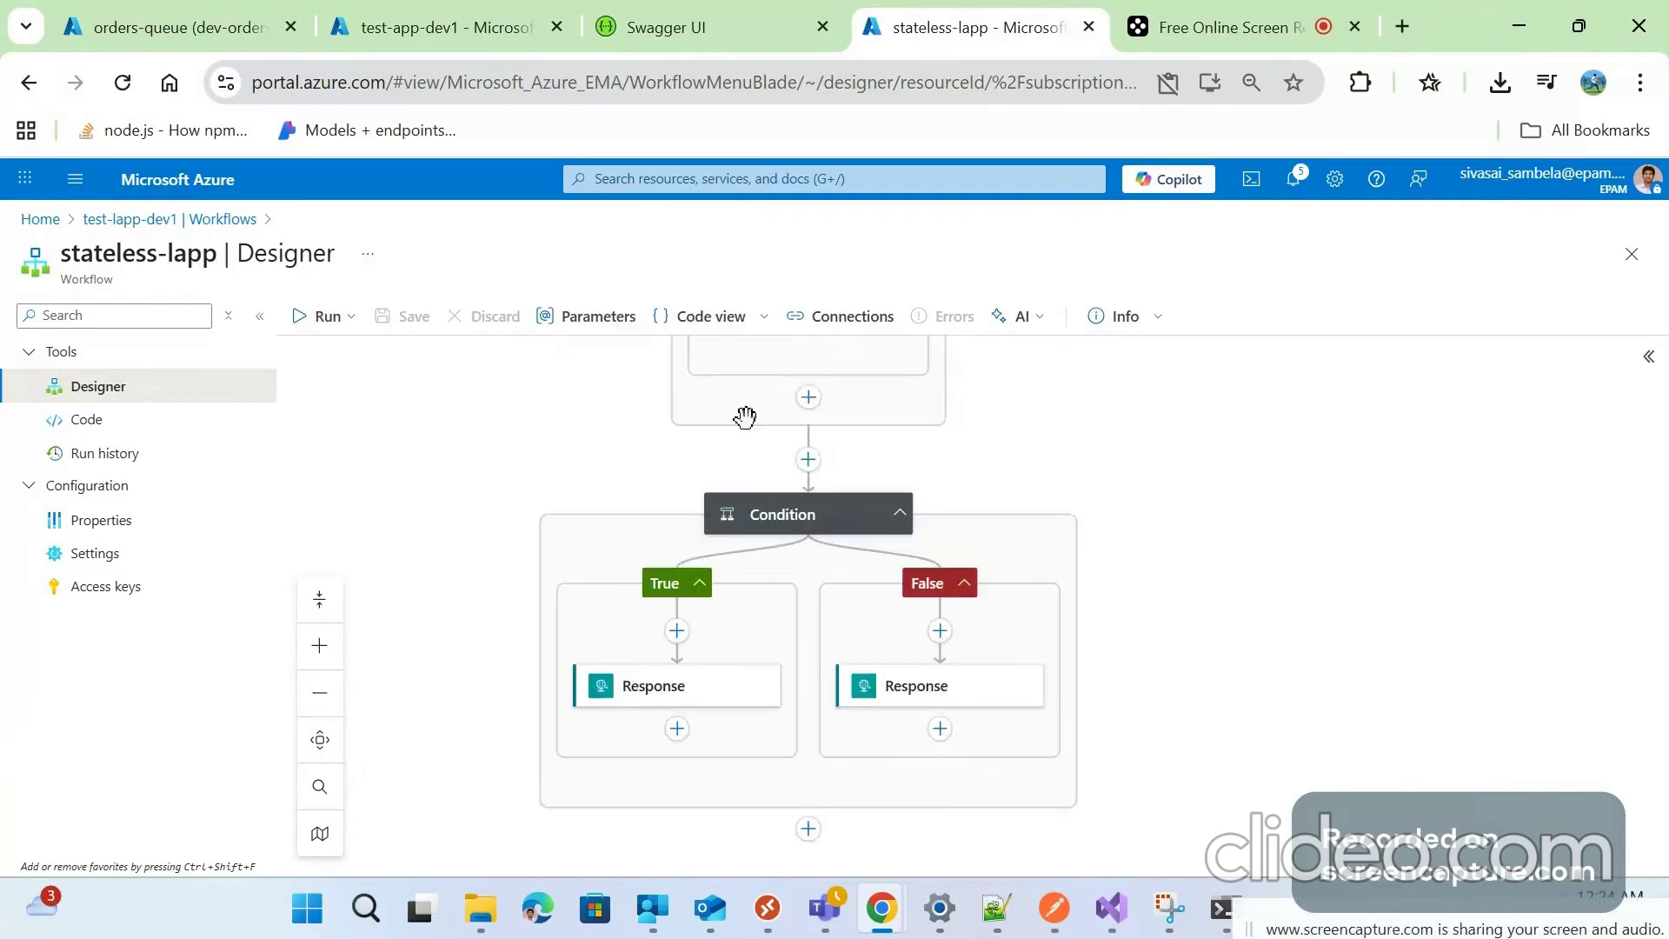
{"action": "scroll", "coordinate": [715, 437], "scroll_direction": "up", "scroll_amount": 5}
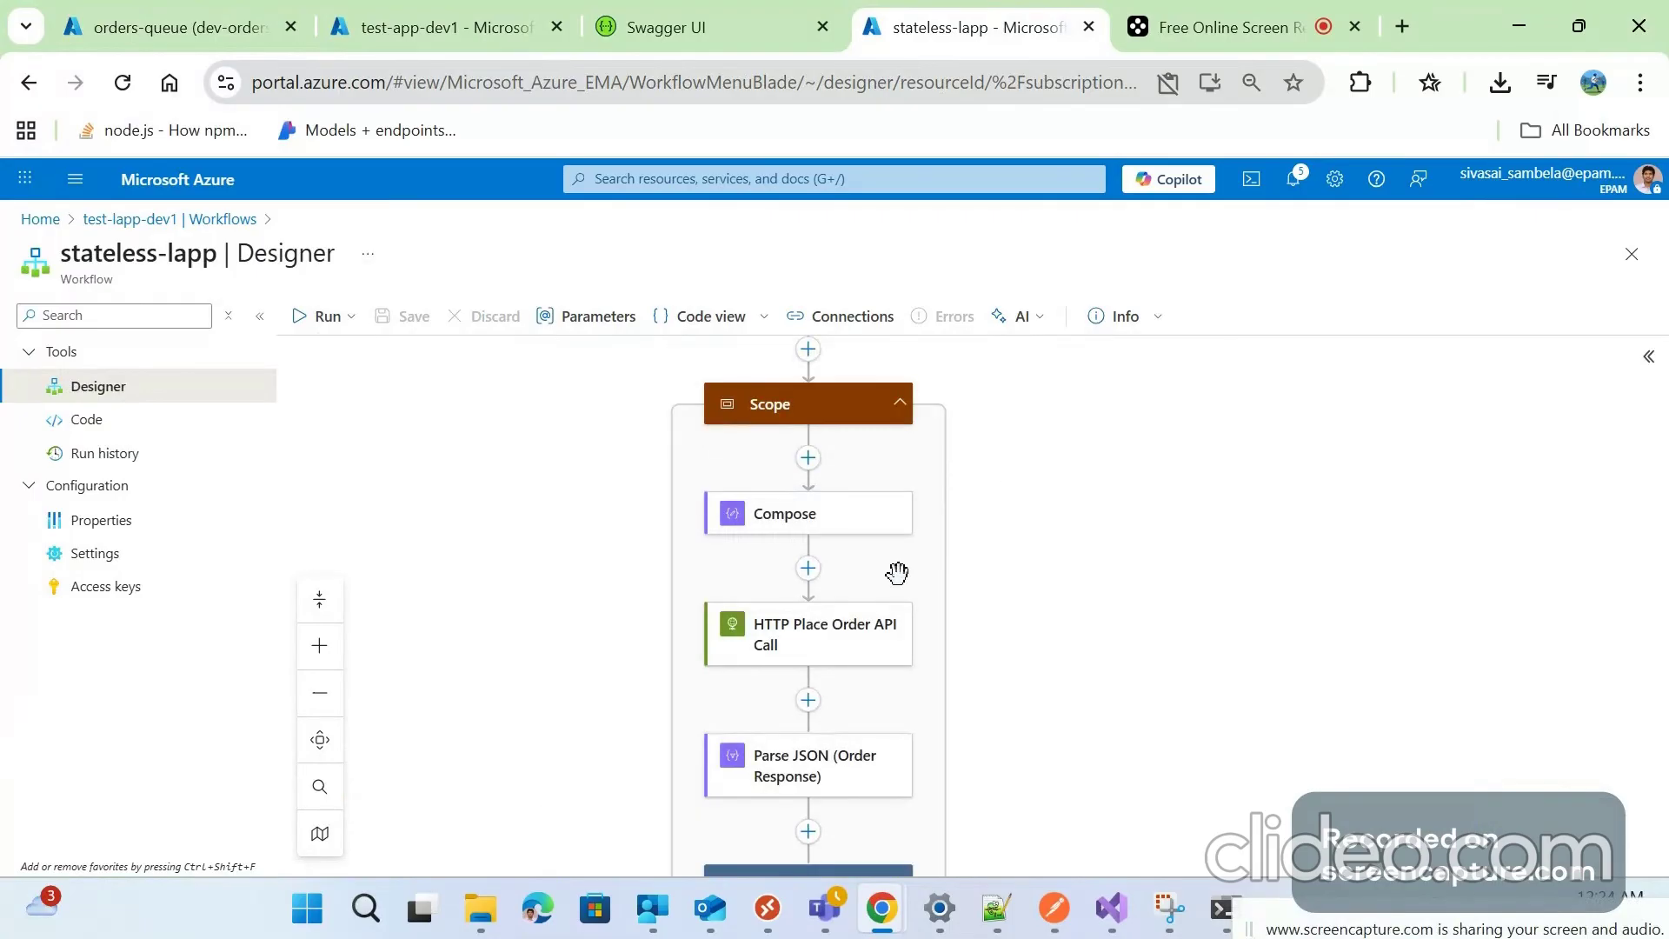
{"action": "scroll", "coordinate": [774, 474], "scroll_direction": "down", "scroll_amount": 5}
{"action": "scroll", "coordinate": [774, 473], "scroll_direction": "down", "scroll_amount": 2}
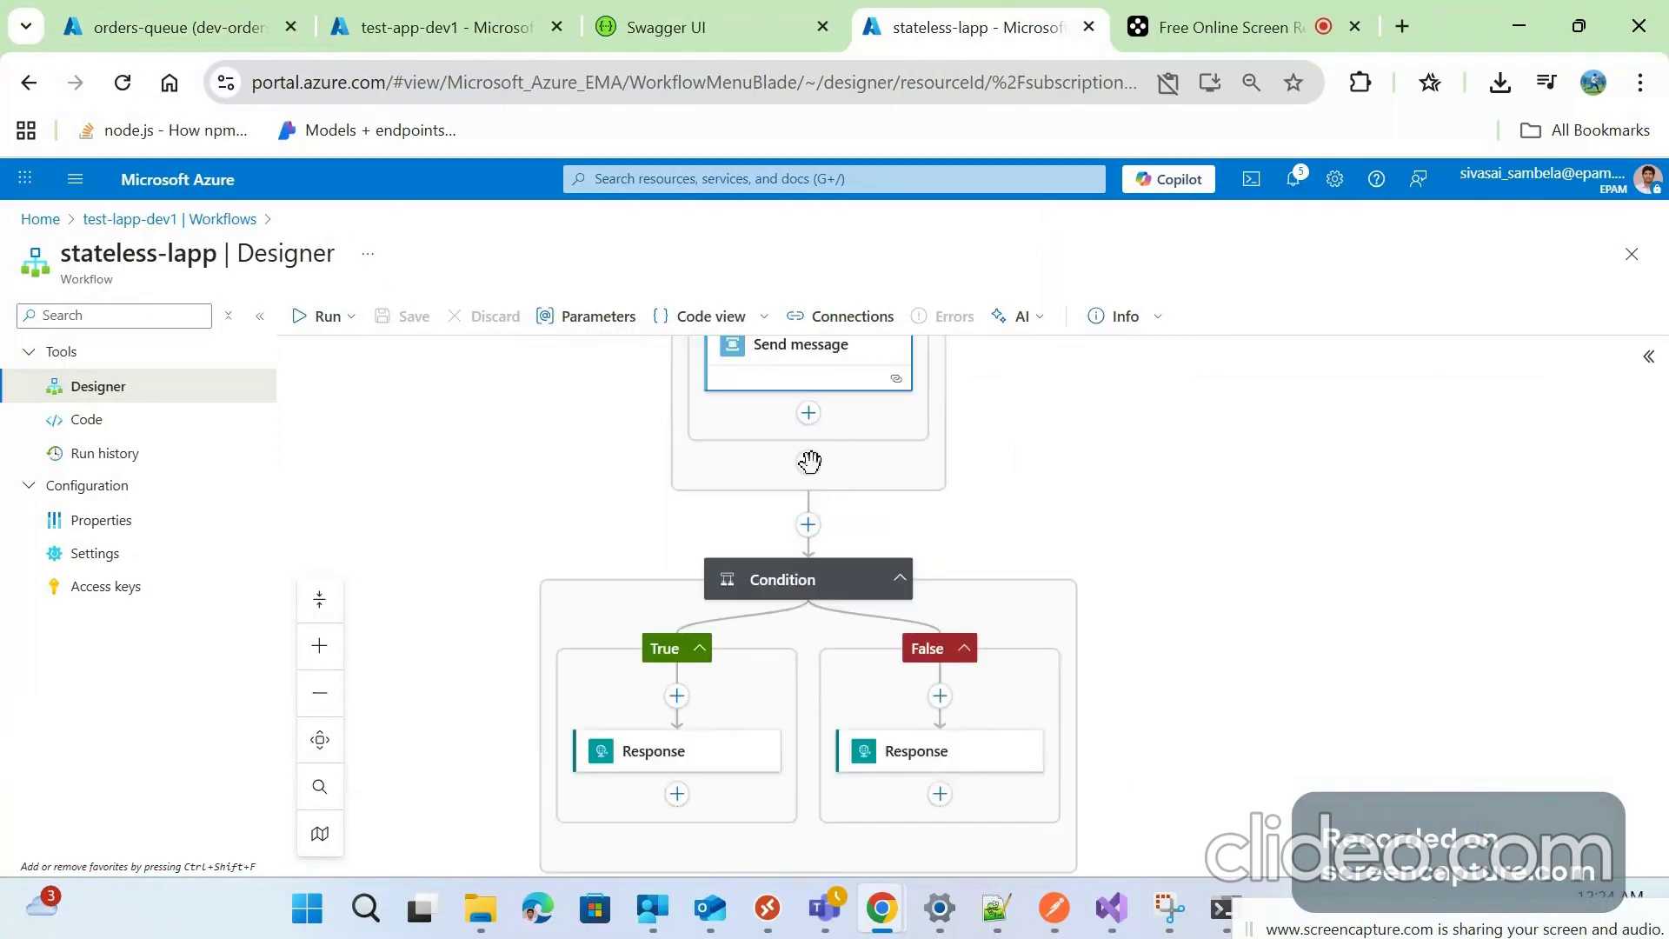
{"action": "left_click", "coordinate": [787, 578]}
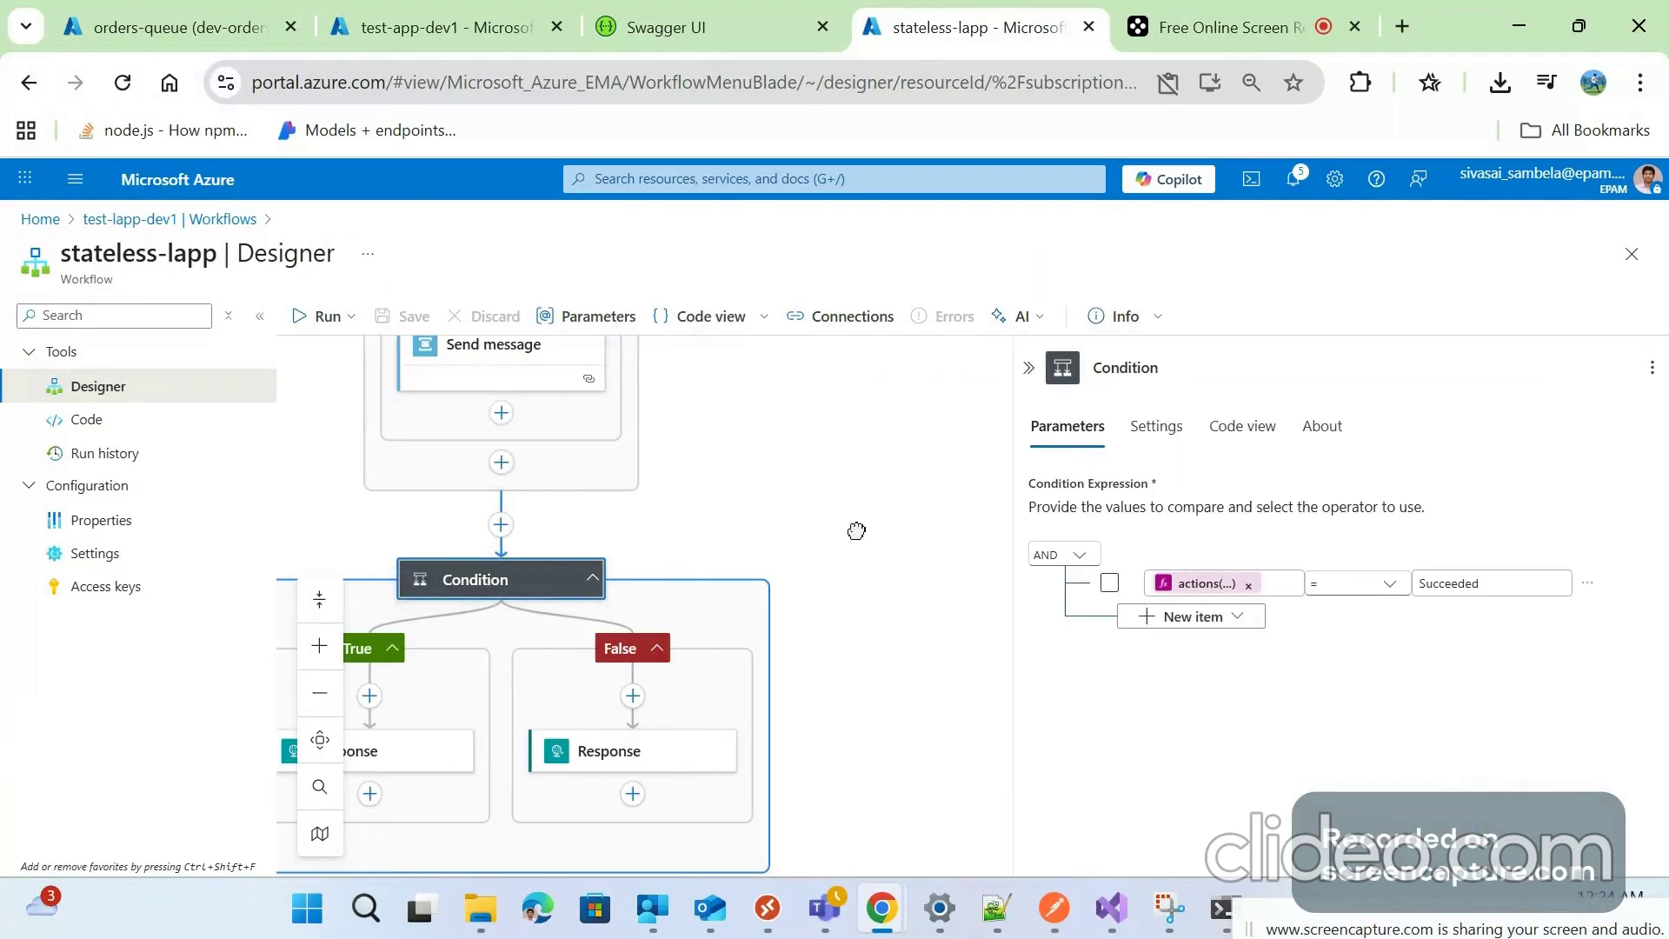
{"action": "left_click_drag", "start_coordinate": [857, 530], "coordinate": [1085, 385]}
Review the True-branch Response: status 200, body orderId, customerName, products, totalAmount, queuedCount
{"action": "left_click", "coordinate": [546, 625]}
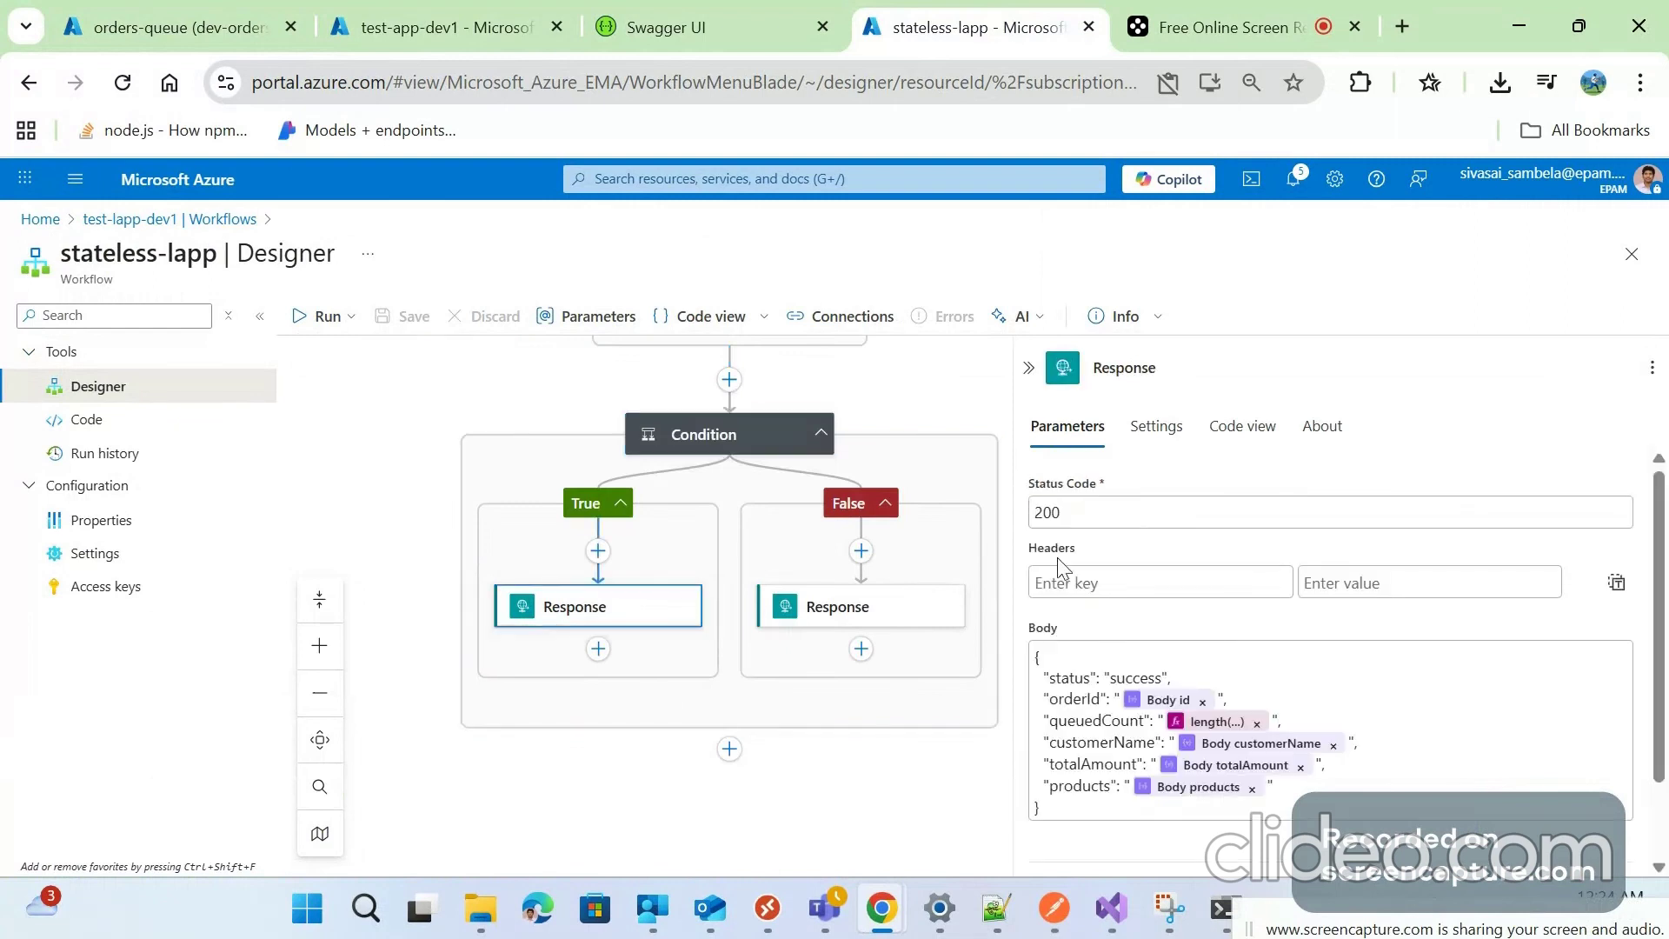
{"action": "left_click_drag", "start_coordinate": [1064, 519], "coordinate": [1020, 530]}
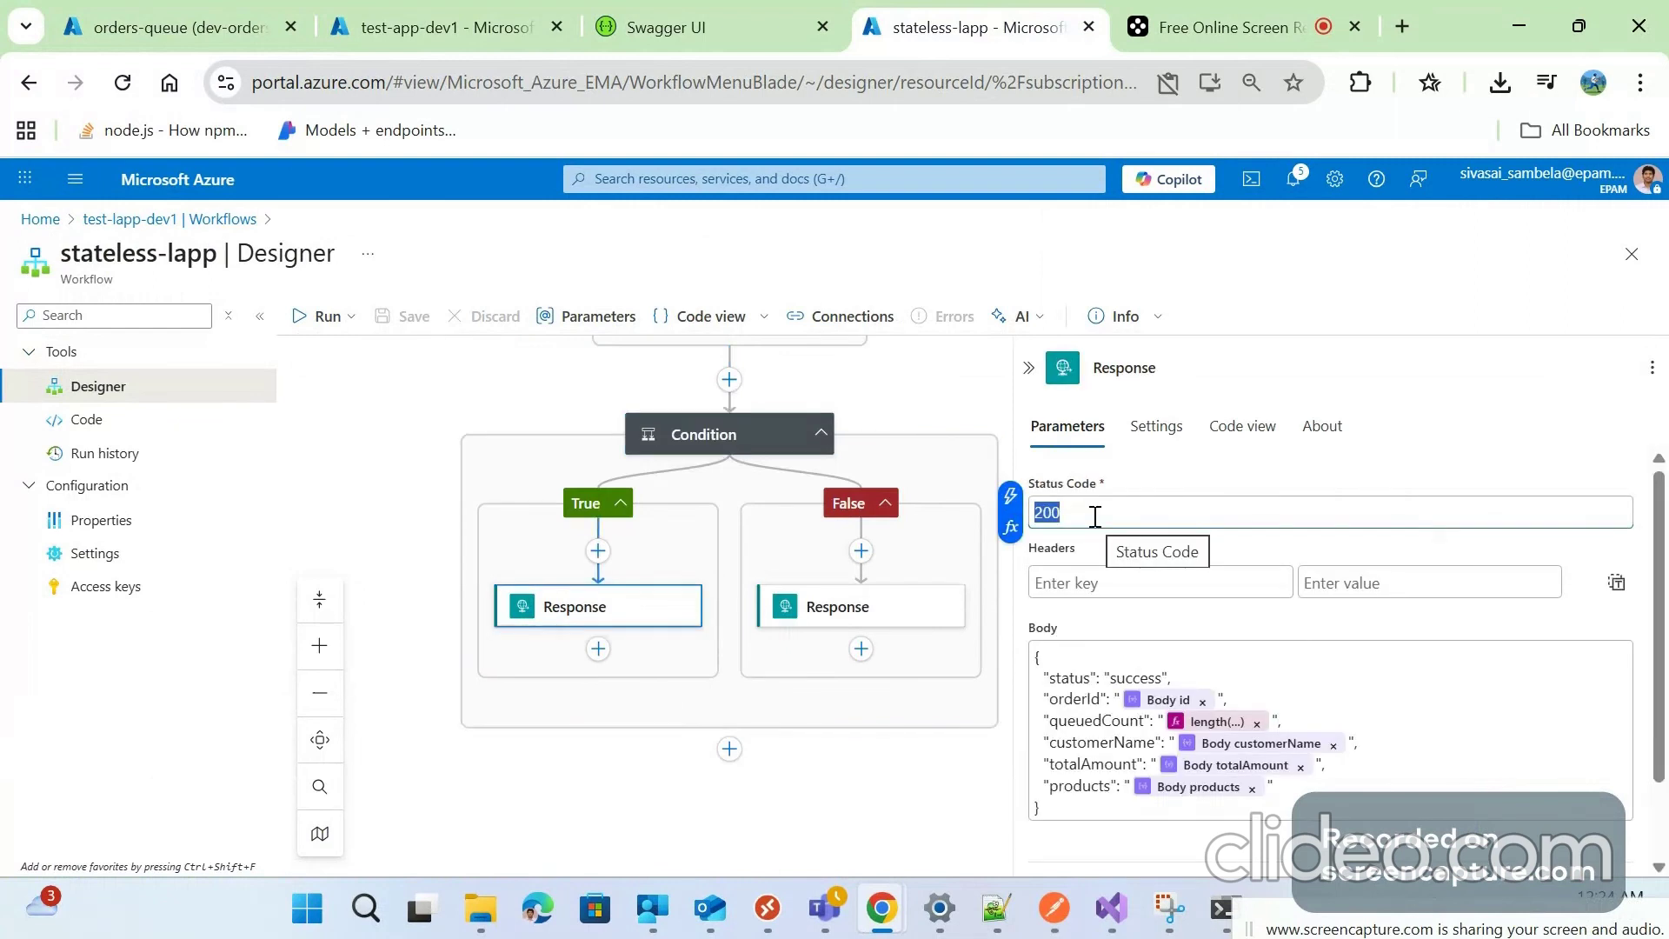
{"action": "double_click", "coordinate": [1085, 703]}
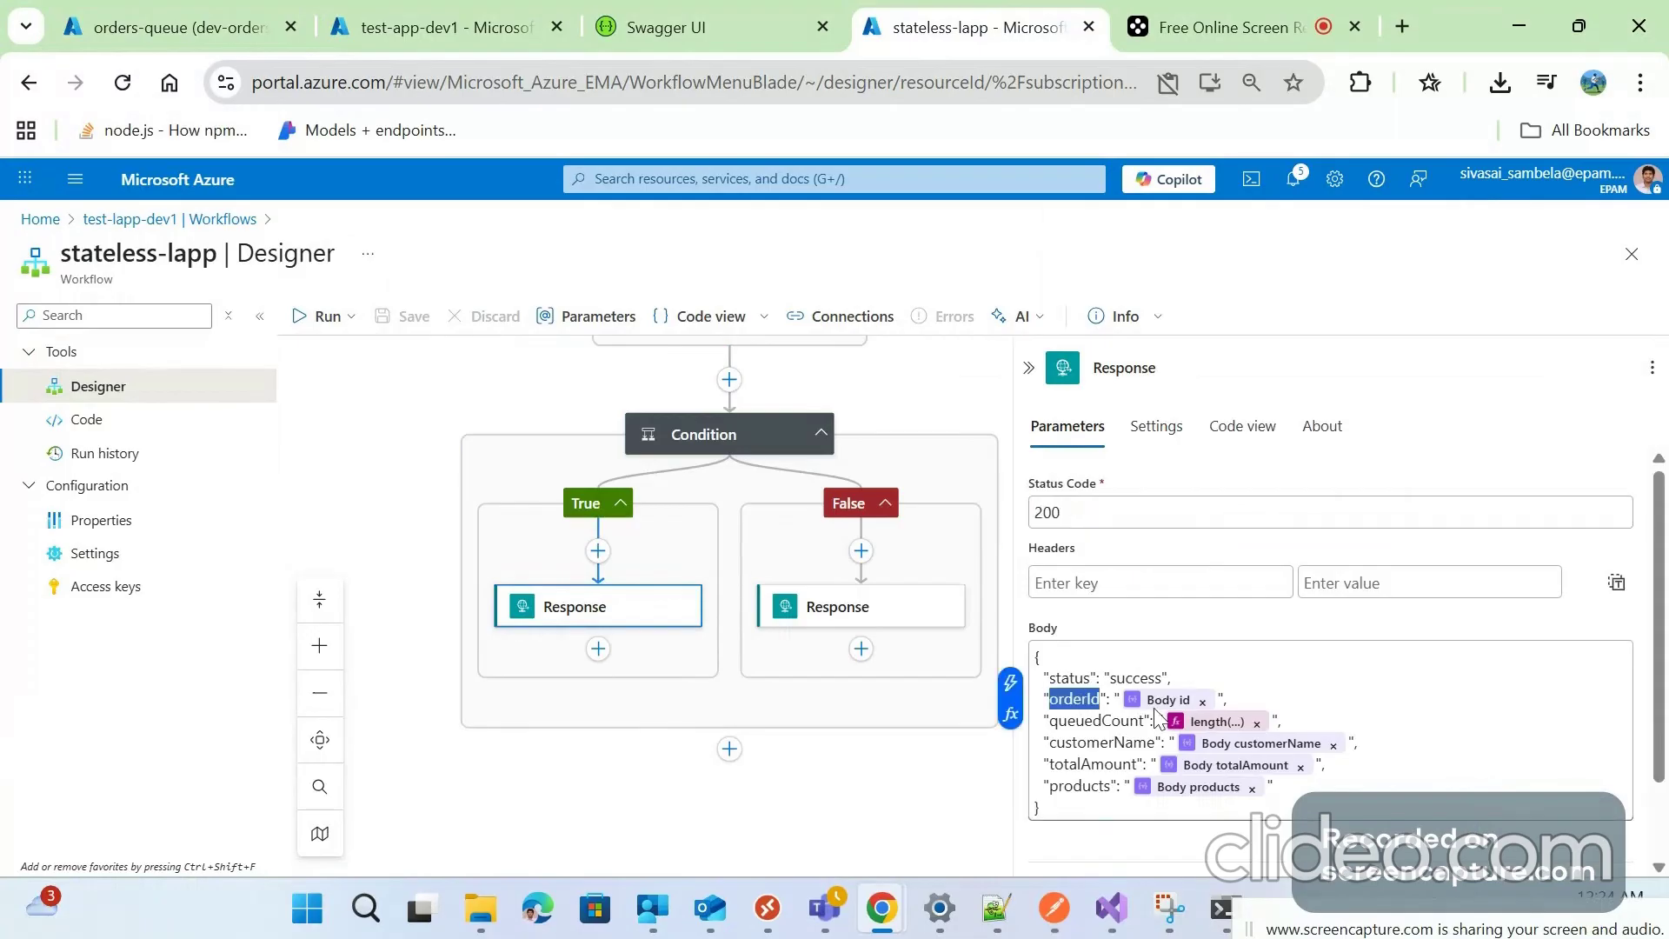
{"action": "double_click", "coordinate": [1098, 746]}
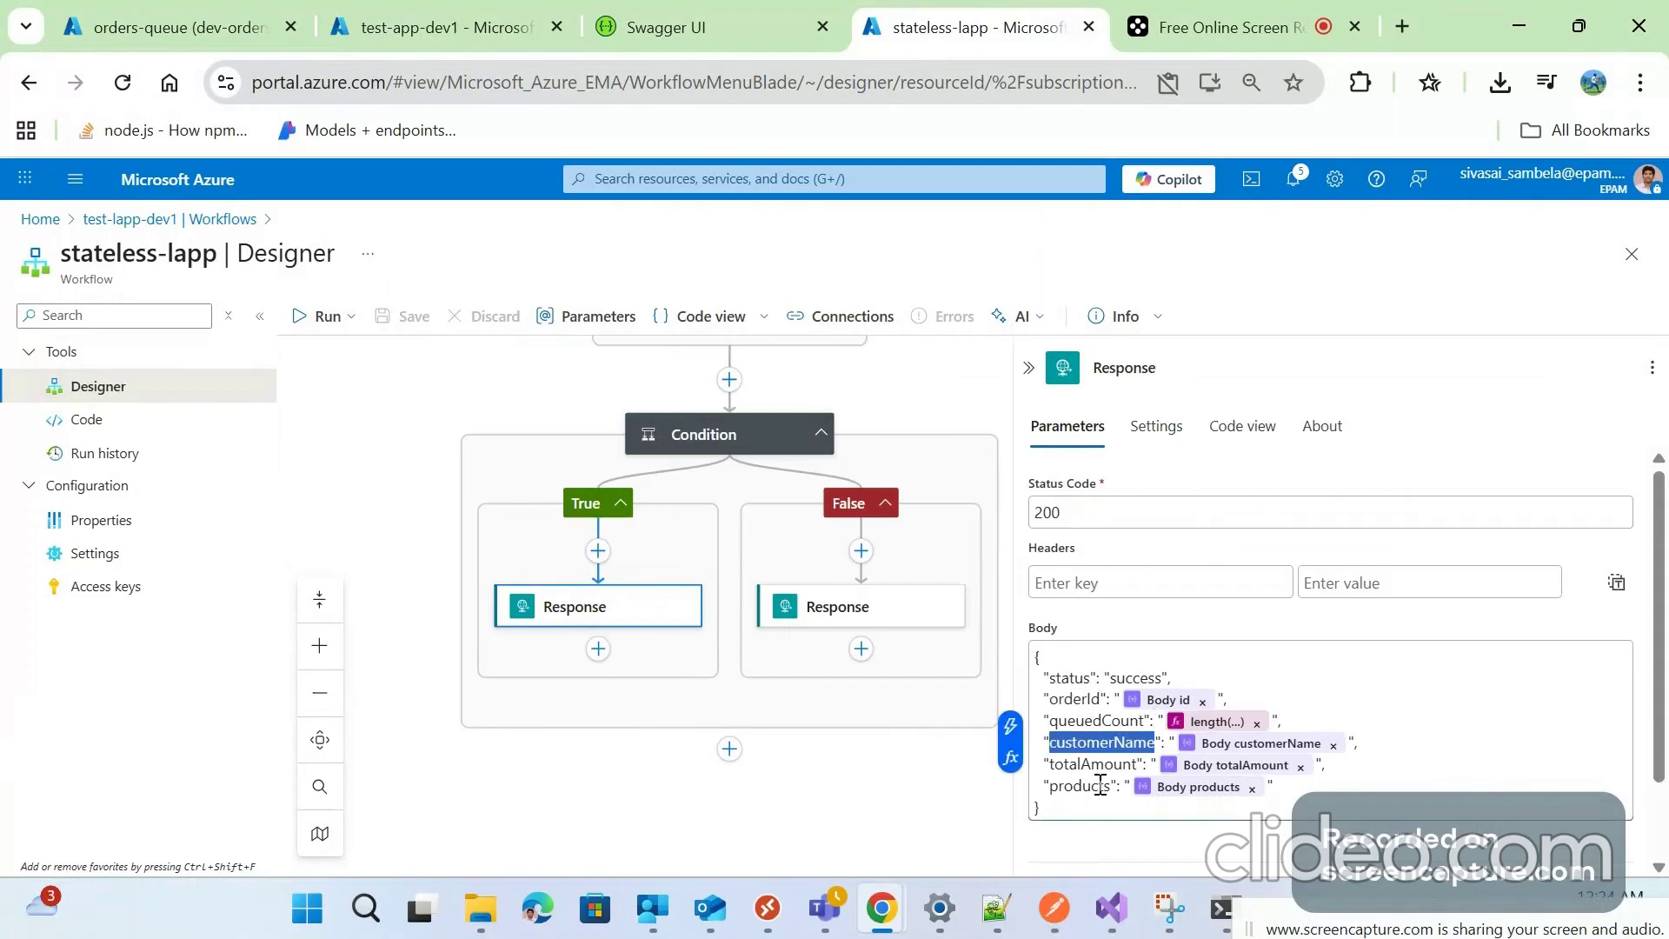
{"action": "double_click", "coordinate": [1089, 785]}
{"action": "double_click", "coordinate": [1091, 765]}
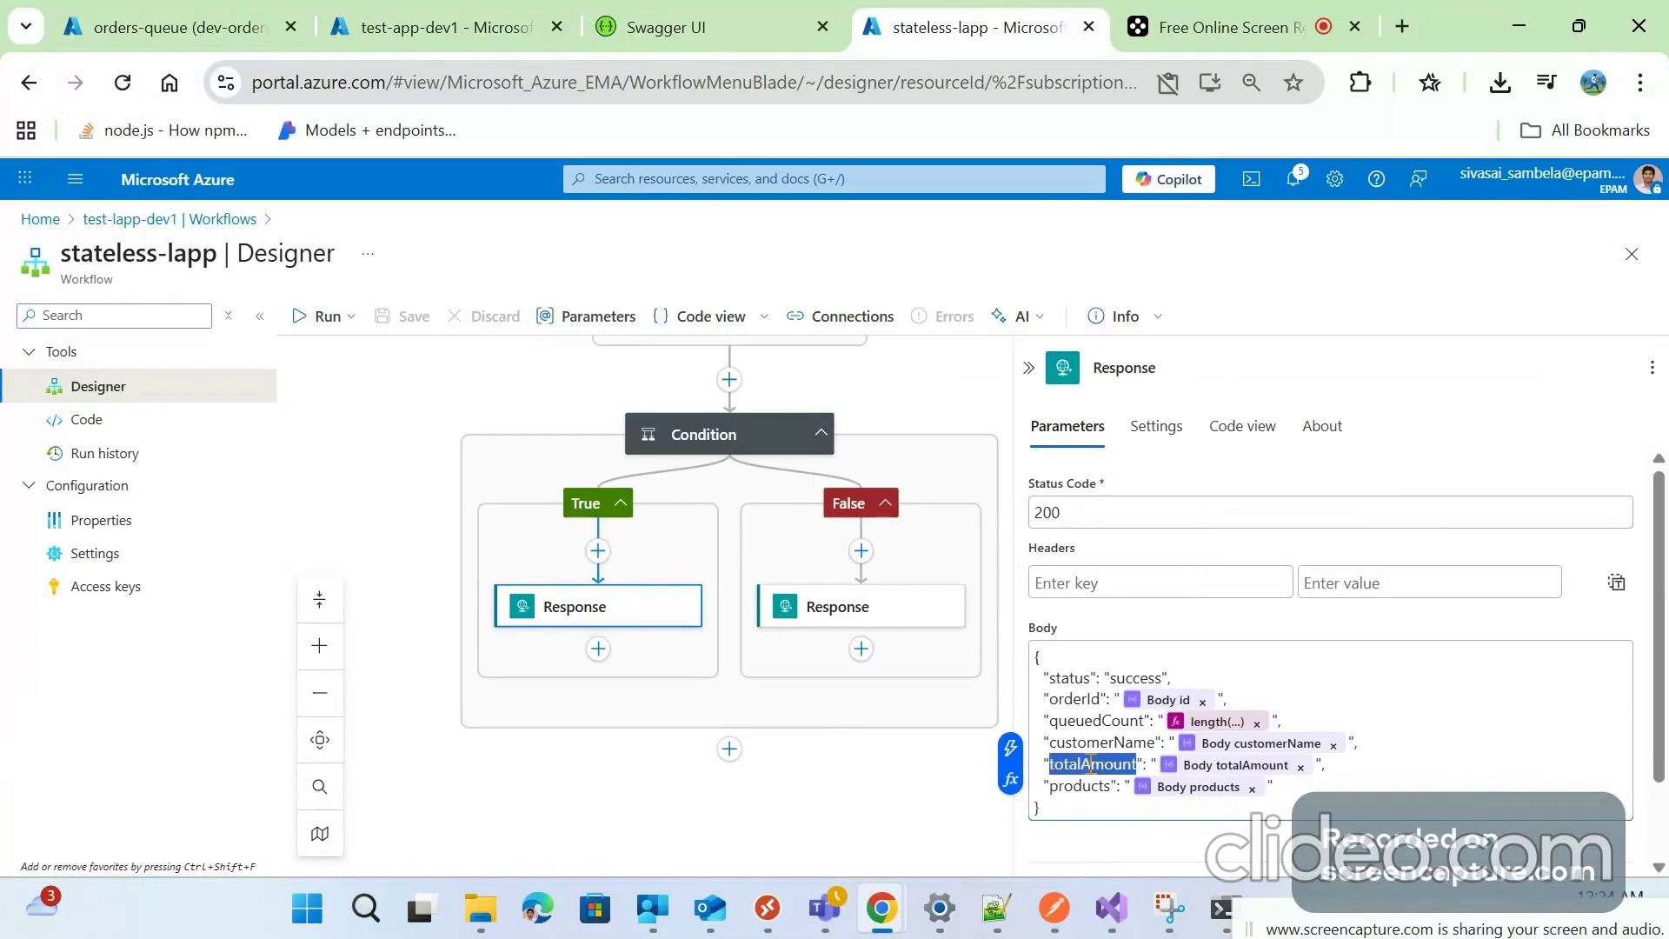
{"action": "left_click", "coordinate": [1071, 714]}
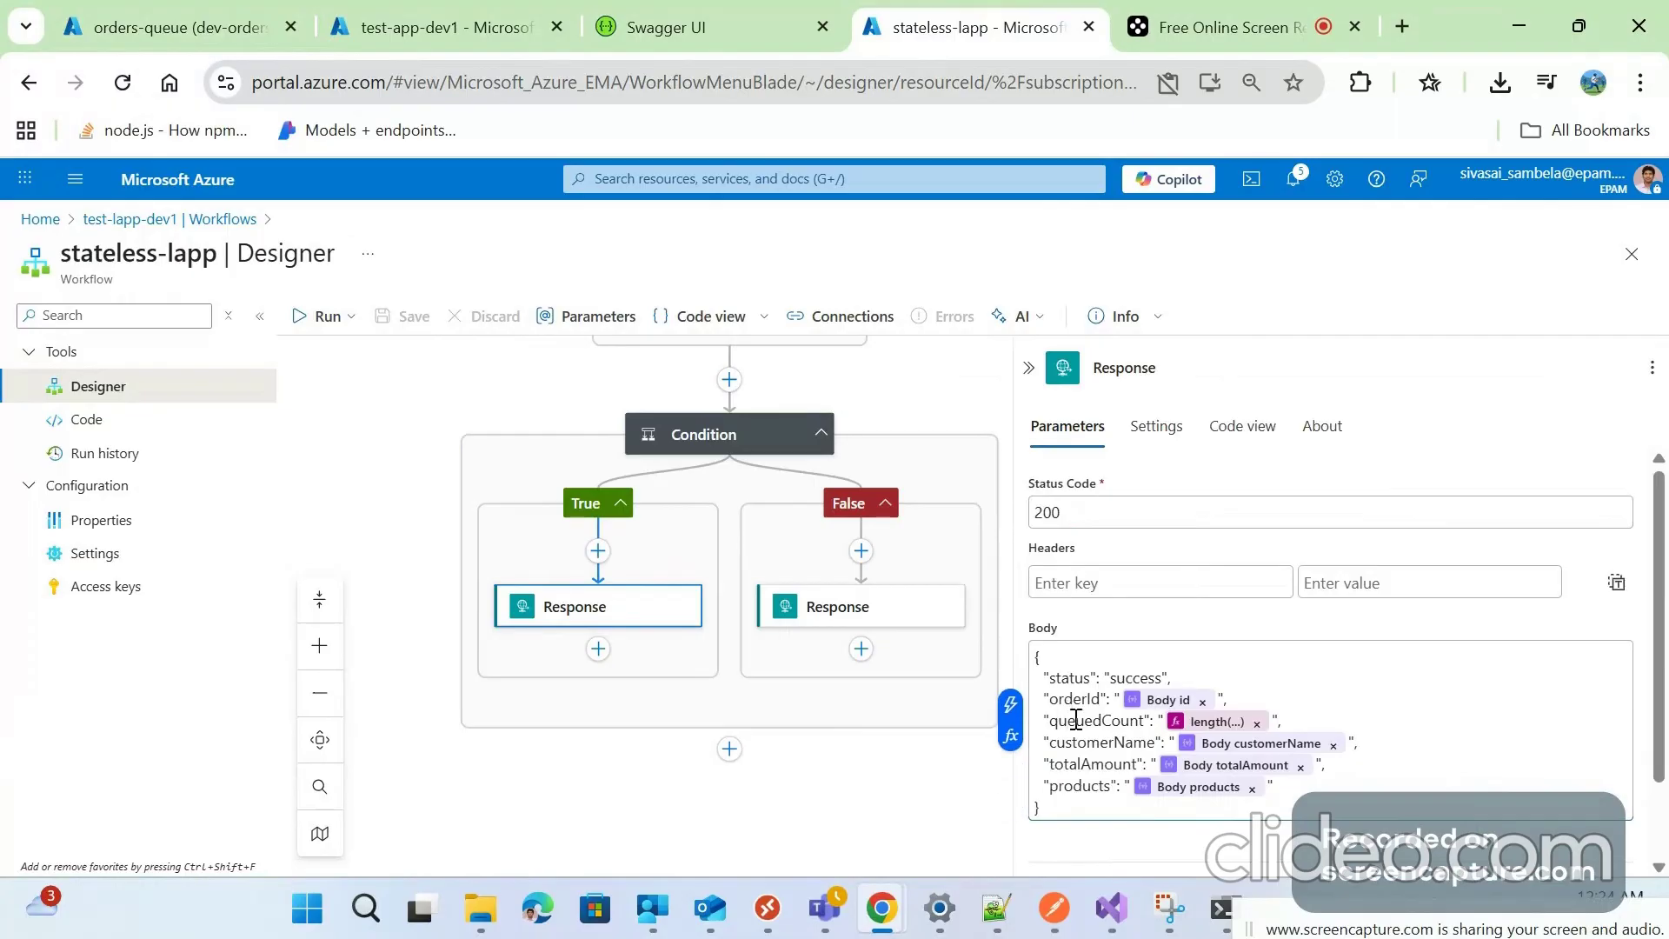
{"action": "double_click", "coordinate": [1126, 722]}
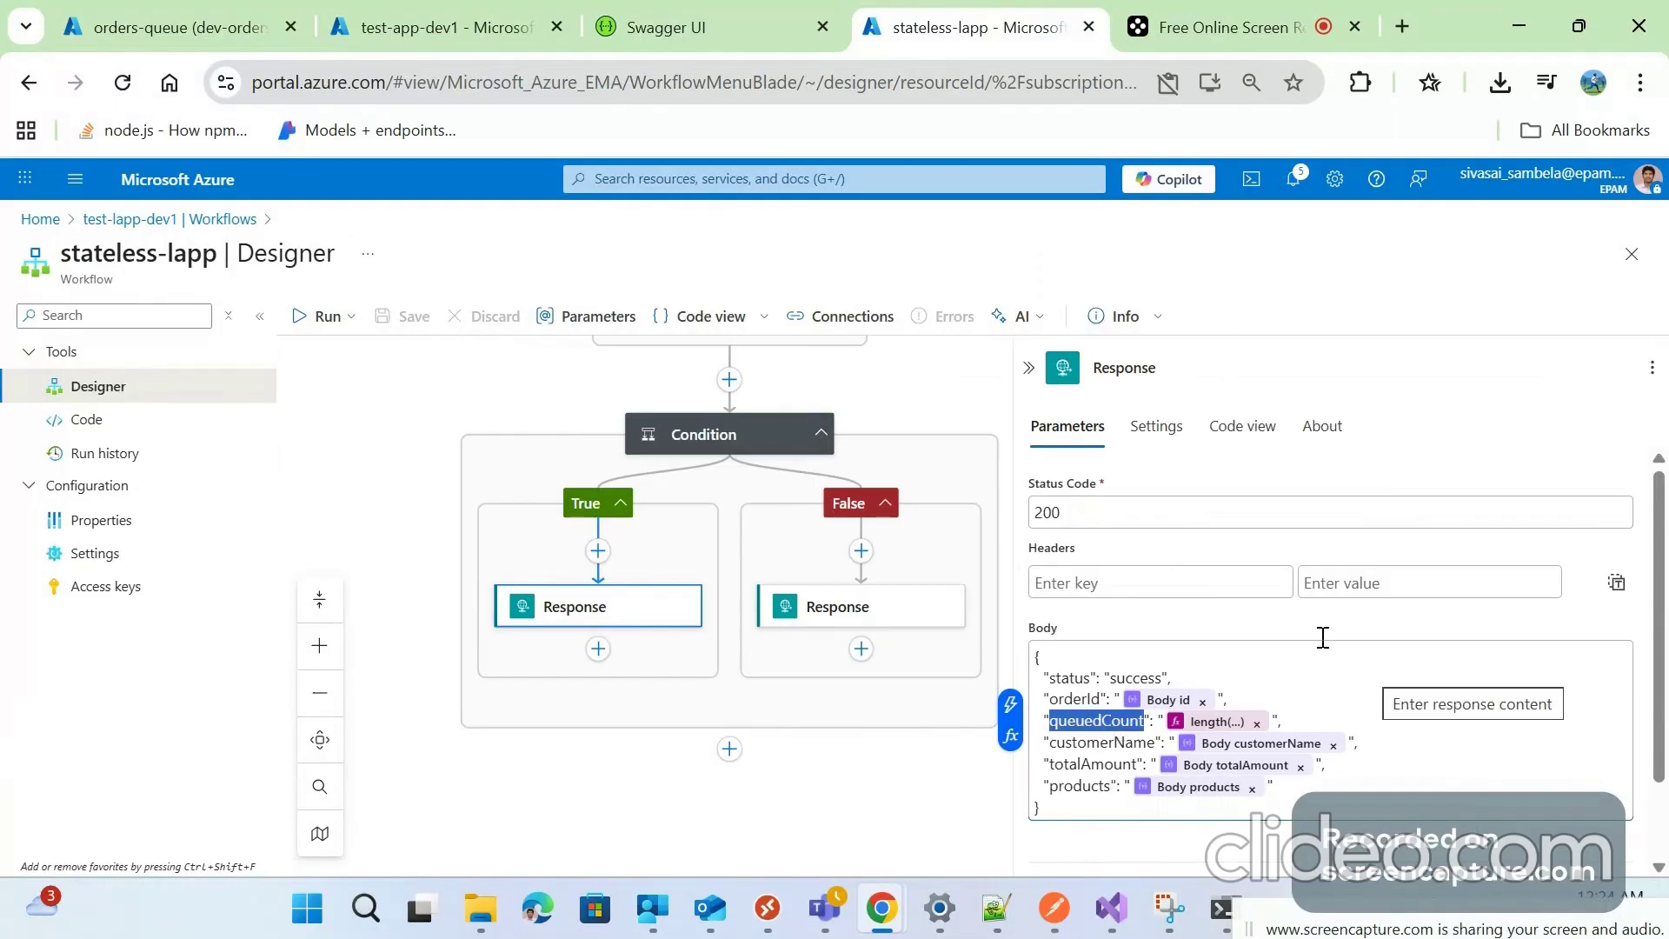
{"action": "left_click", "coordinate": [985, 430]}
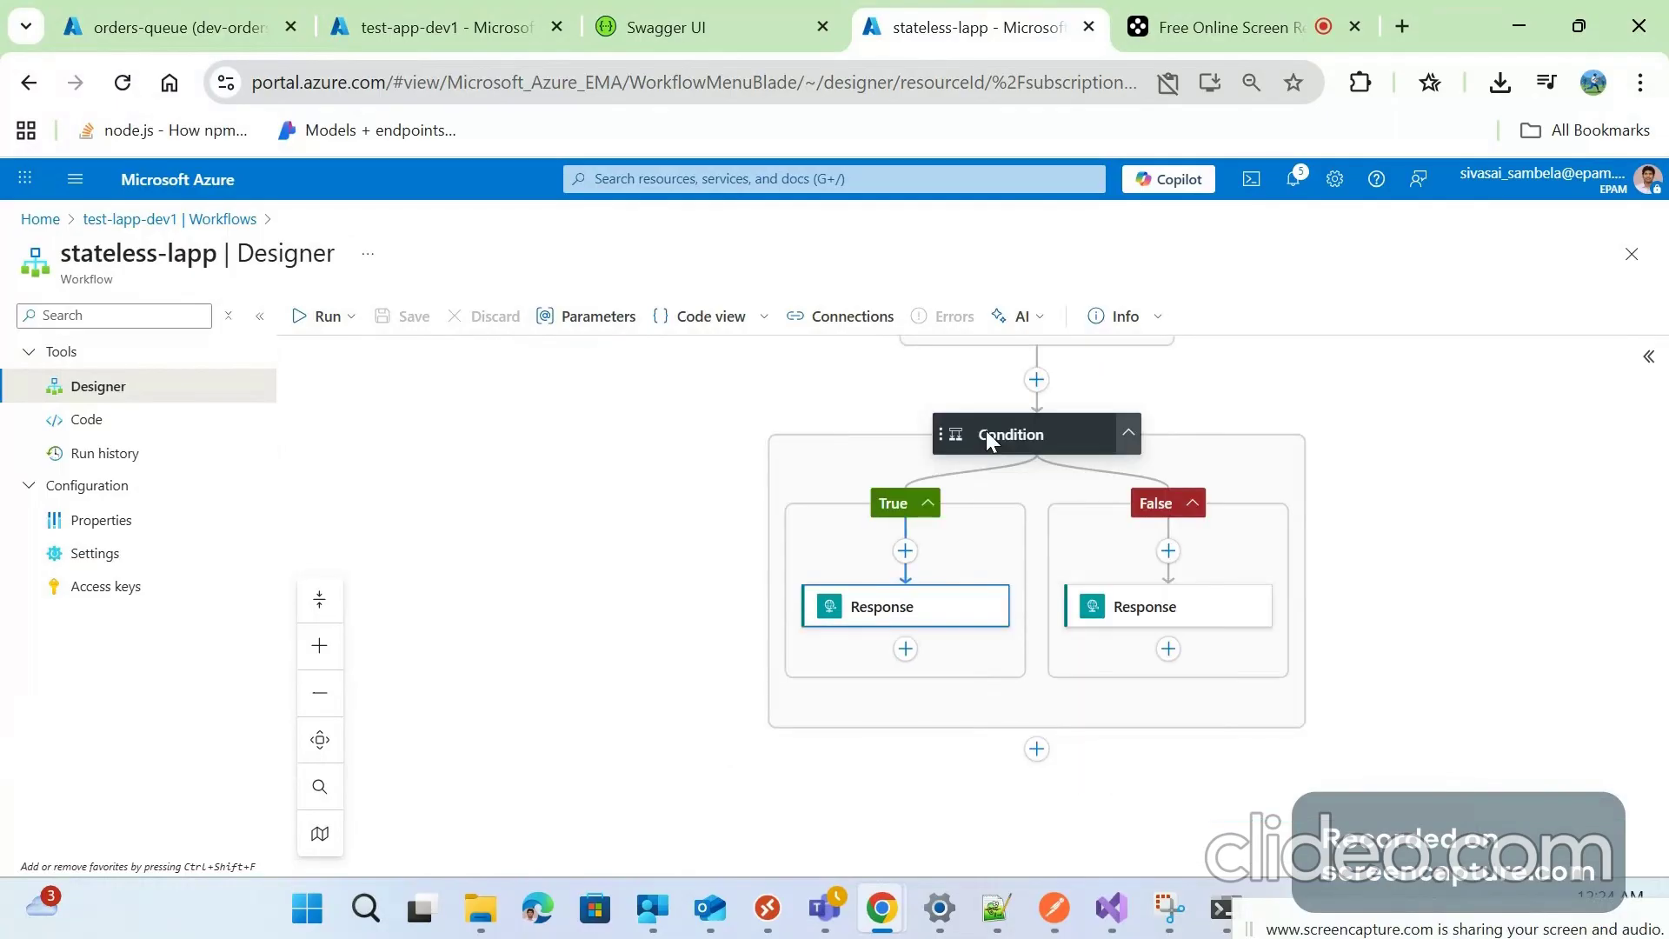
{"action": "left_click", "coordinate": [986, 430]}
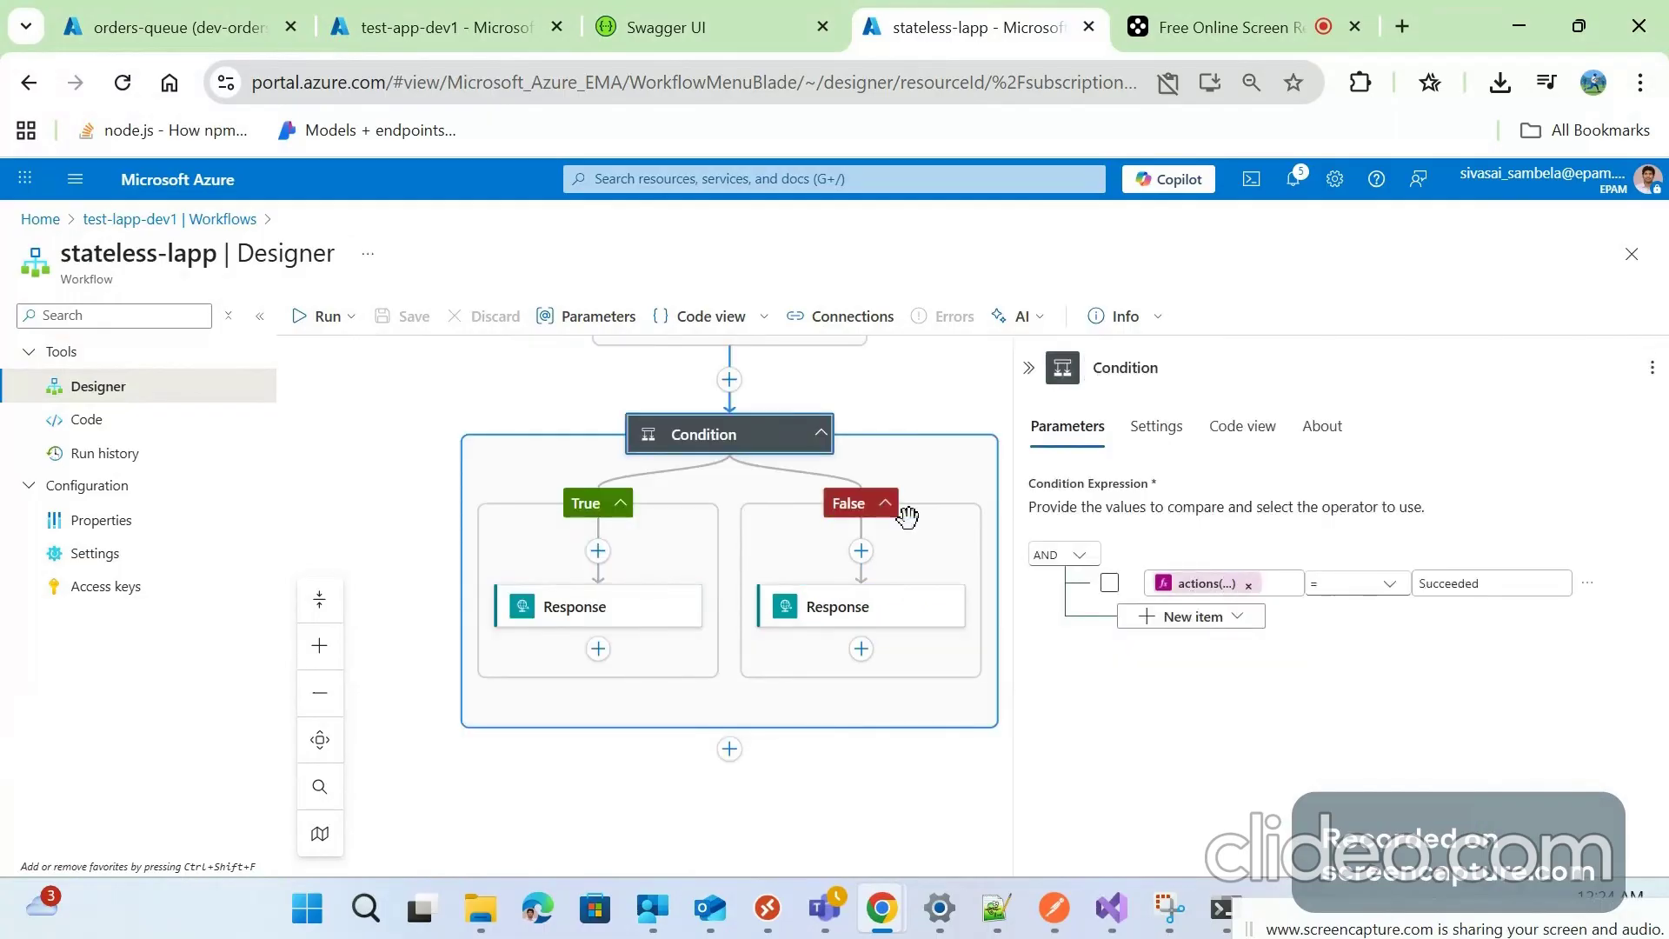
Review the False-branch Response (500, 'Order processing failed. Please check logs.'), then close it and return to the trigger
{"action": "left_click", "coordinate": [832, 610]}
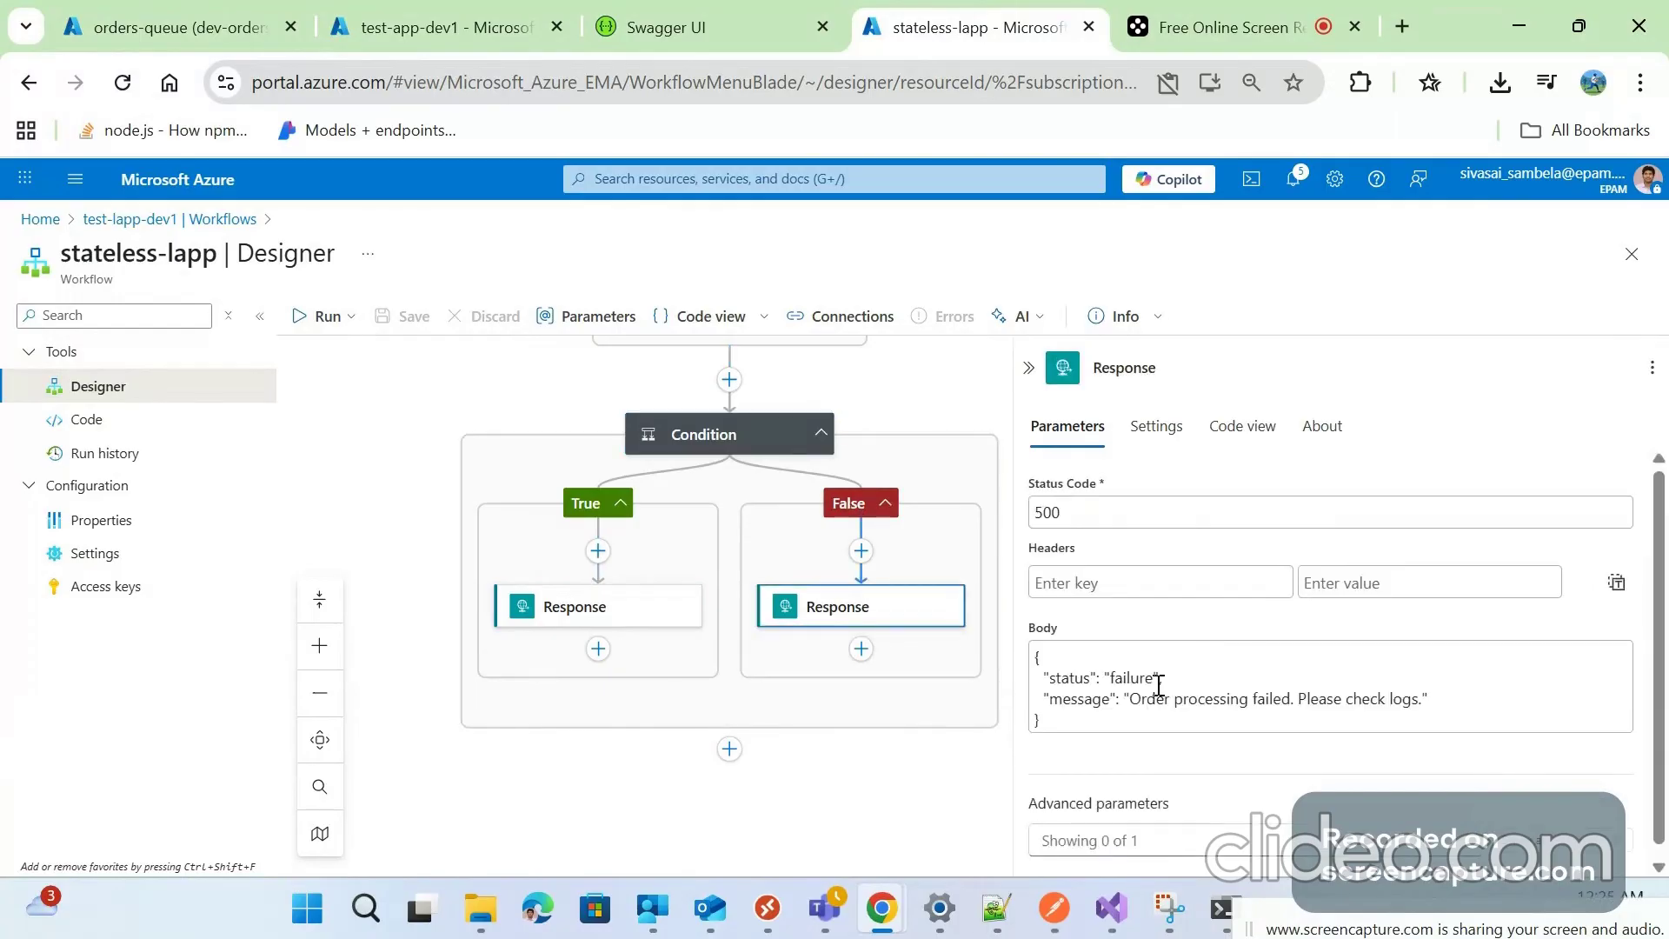
{"action": "left_click_drag", "start_coordinate": [1129, 700], "coordinate": [1433, 701]}
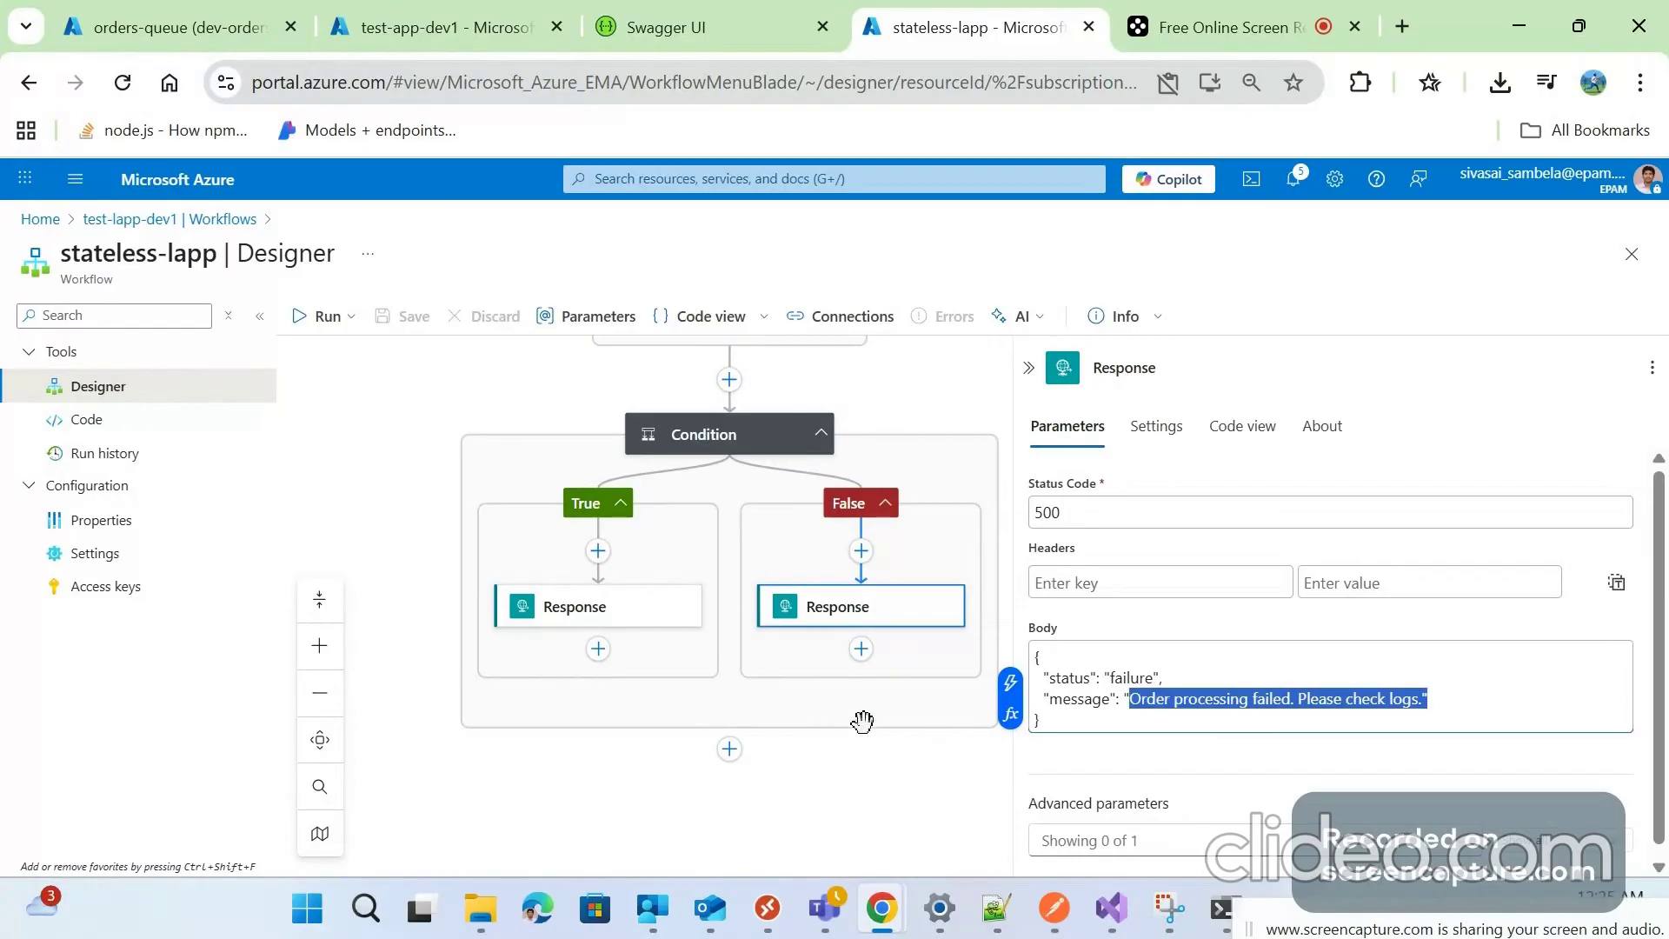
{"action": "left_click", "coordinate": [1029, 368]}
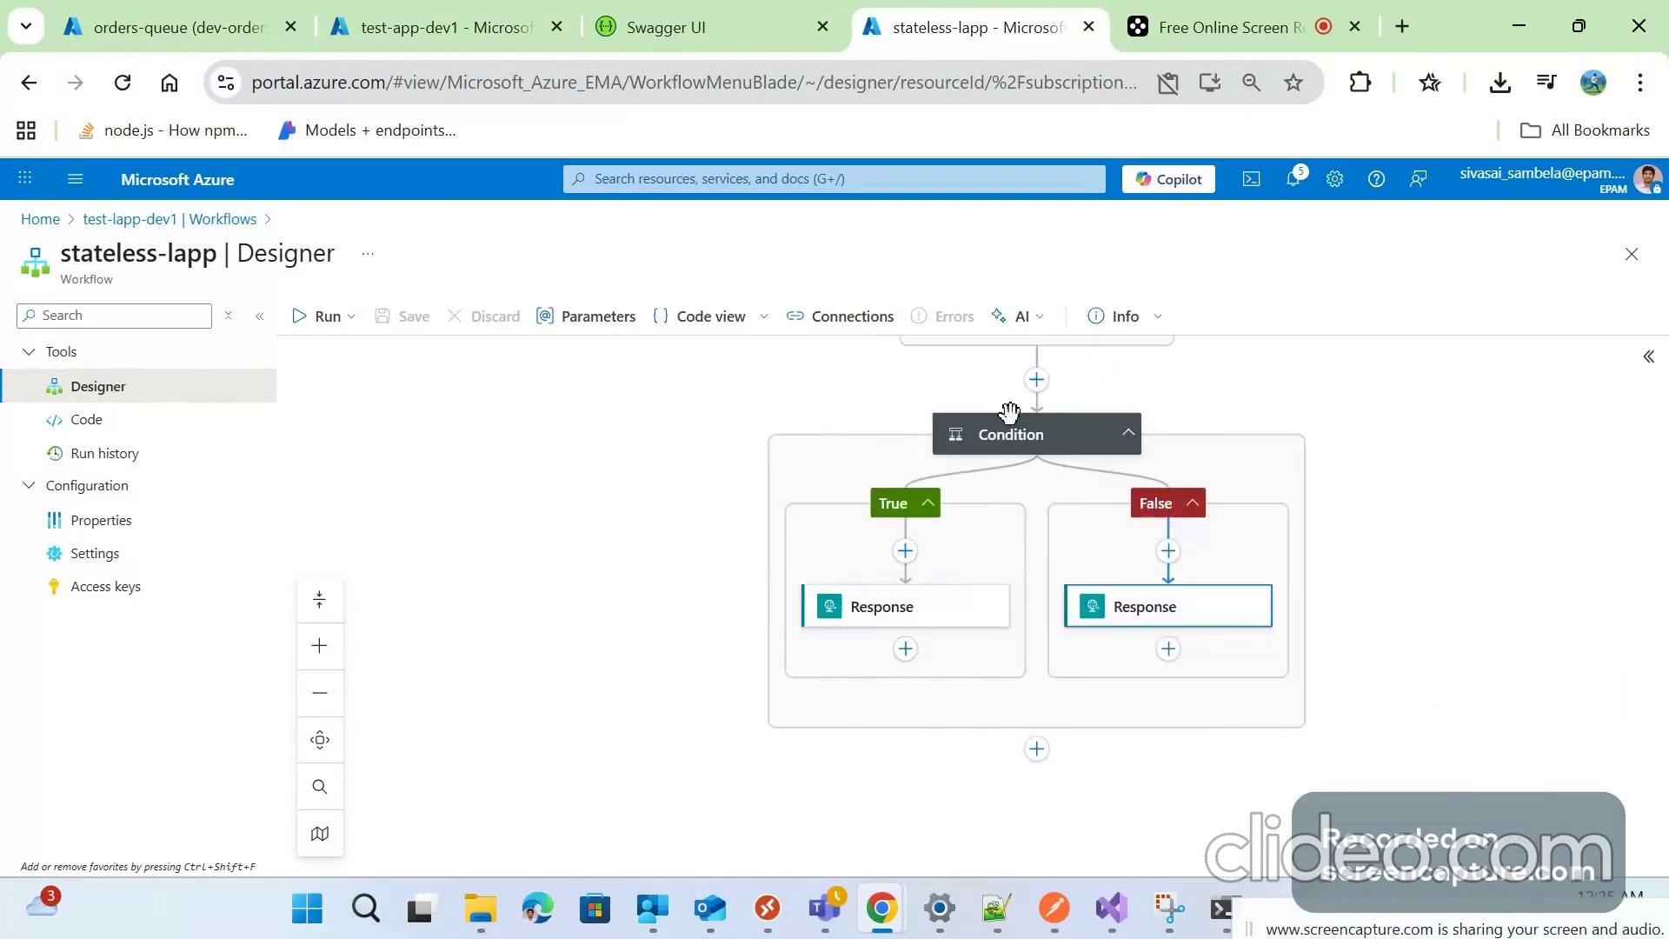
{"action": "scroll", "coordinate": [825, 680], "scroll_direction": "up", "scroll_amount": 5}
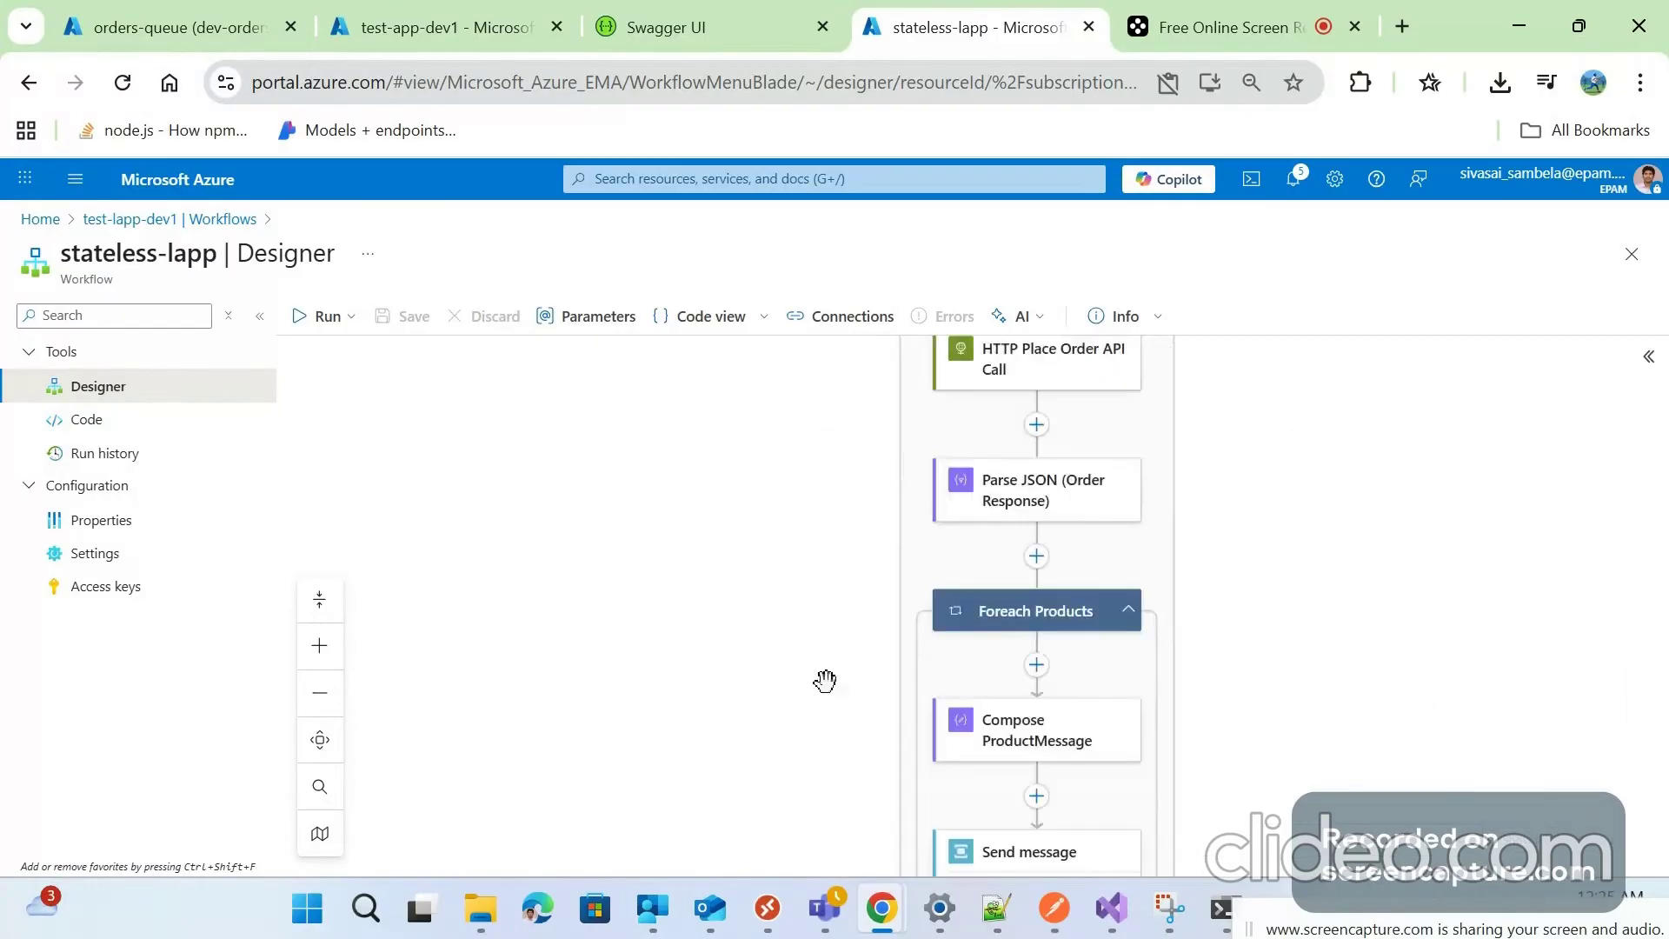
{"action": "scroll", "coordinate": [818, 652], "scroll_direction": "up", "scroll_amount": 5}
{"action": "scroll", "coordinate": [812, 622], "scroll_direction": "up", "scroll_amount": 4}
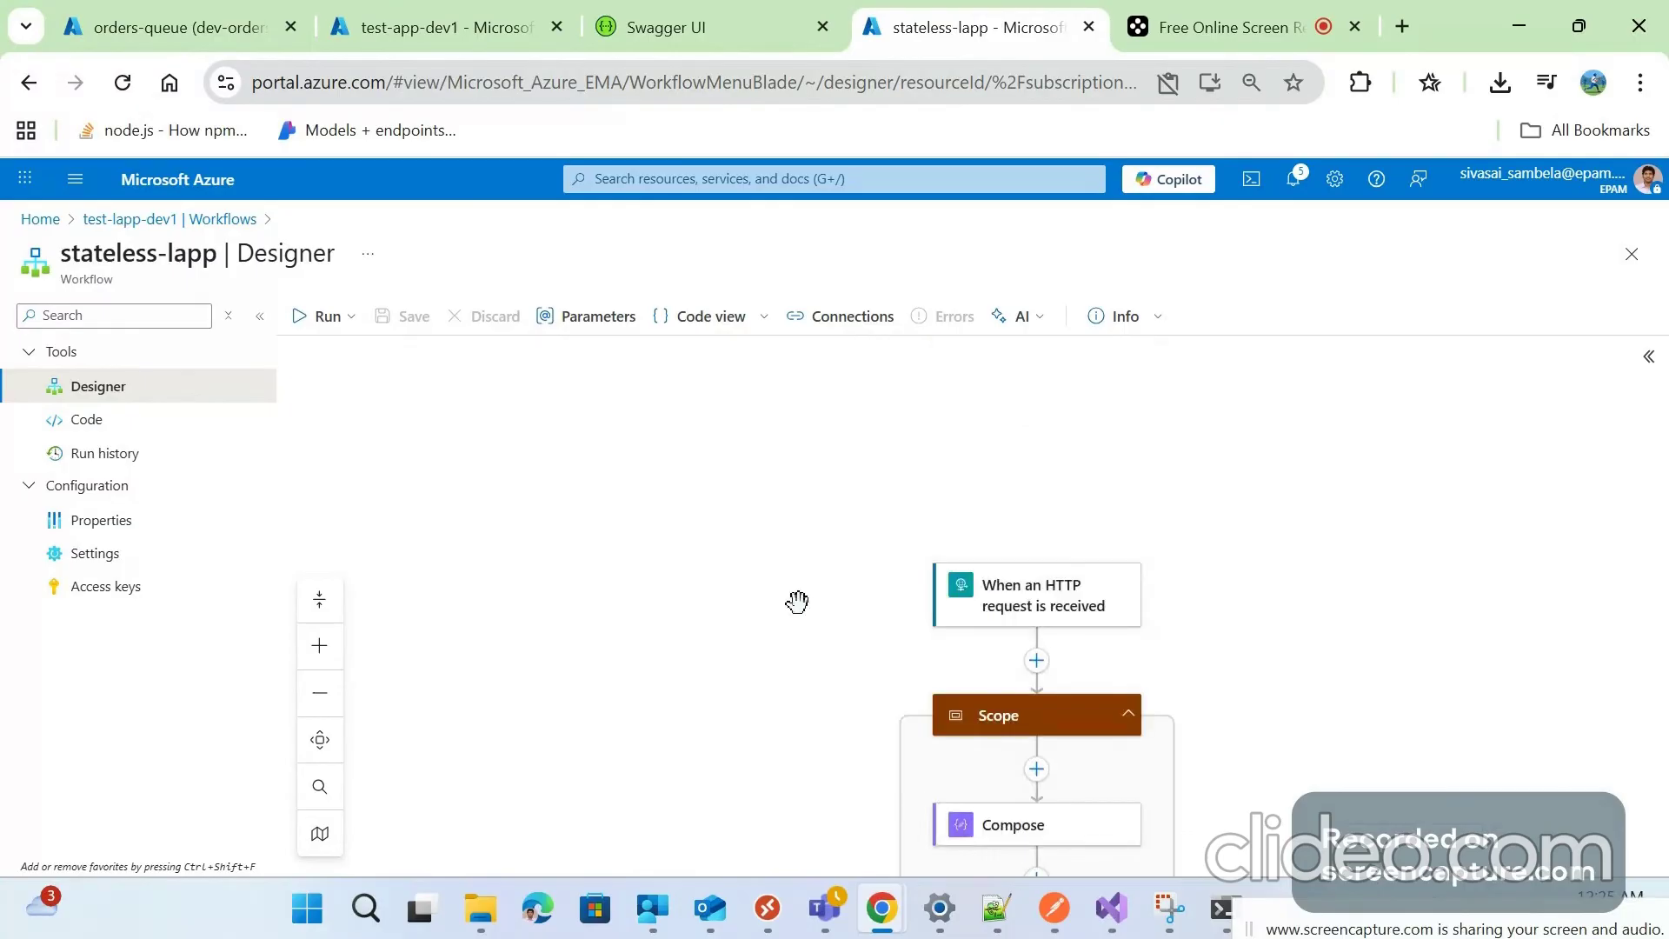
Open stateless-lapp's workflow Settings page, showing Workflow state Enabled and Debug state On
{"action": "left_click_drag", "start_coordinate": [797, 601], "coordinate": [725, 493]}
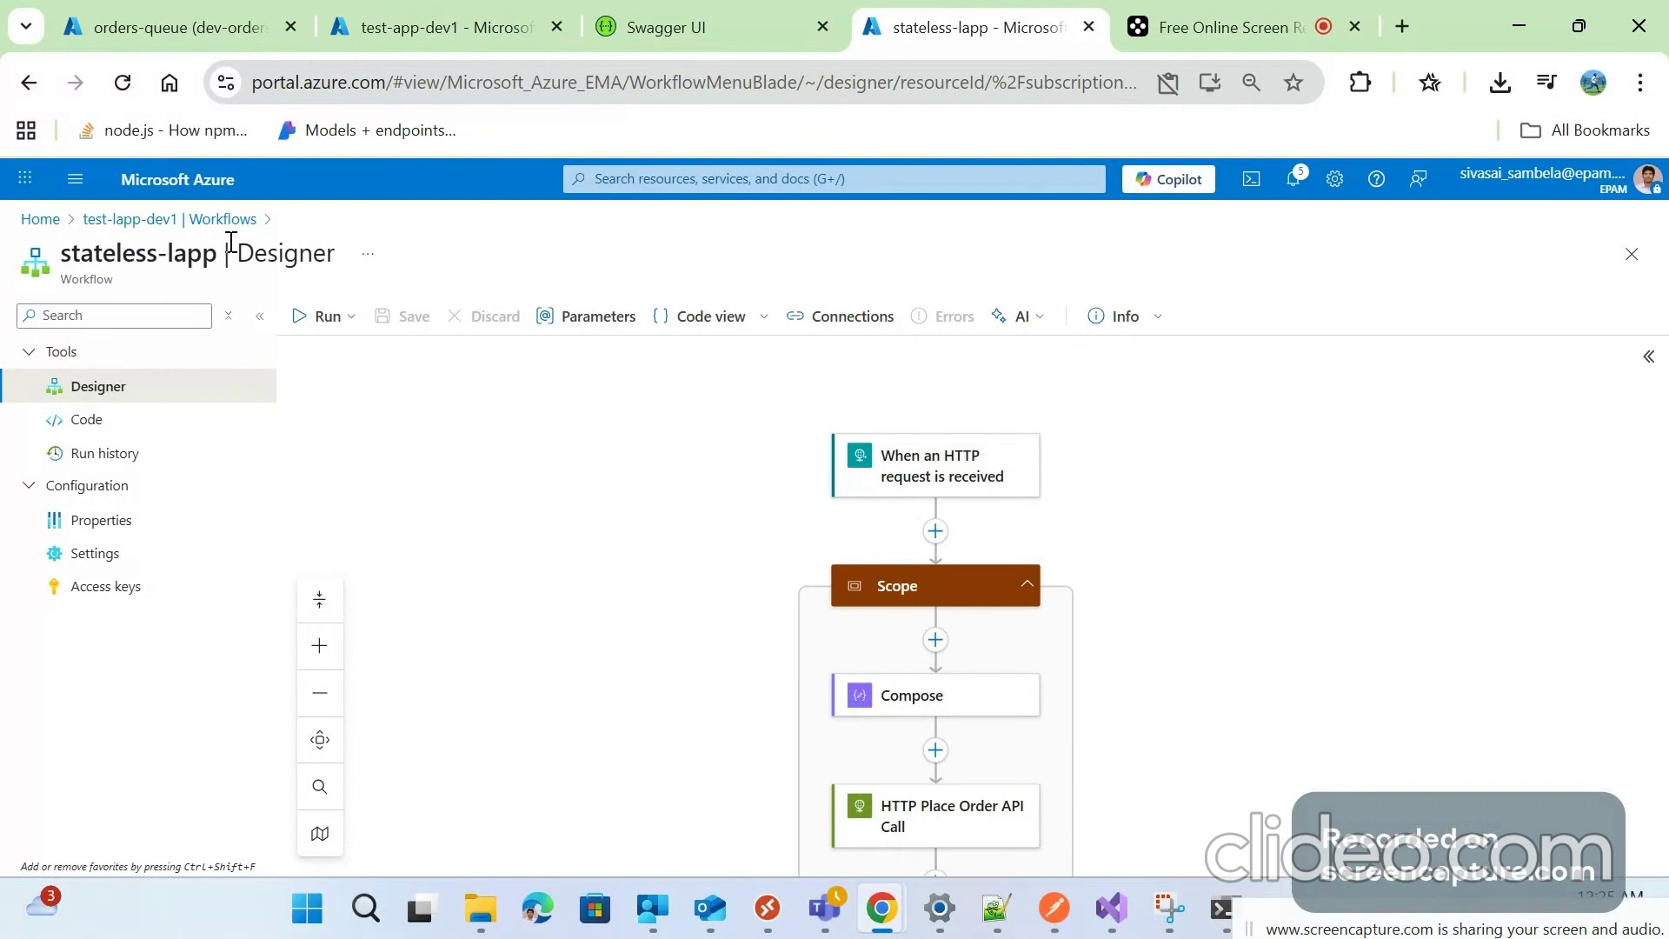
{"action": "left_click", "coordinate": [95, 554]}
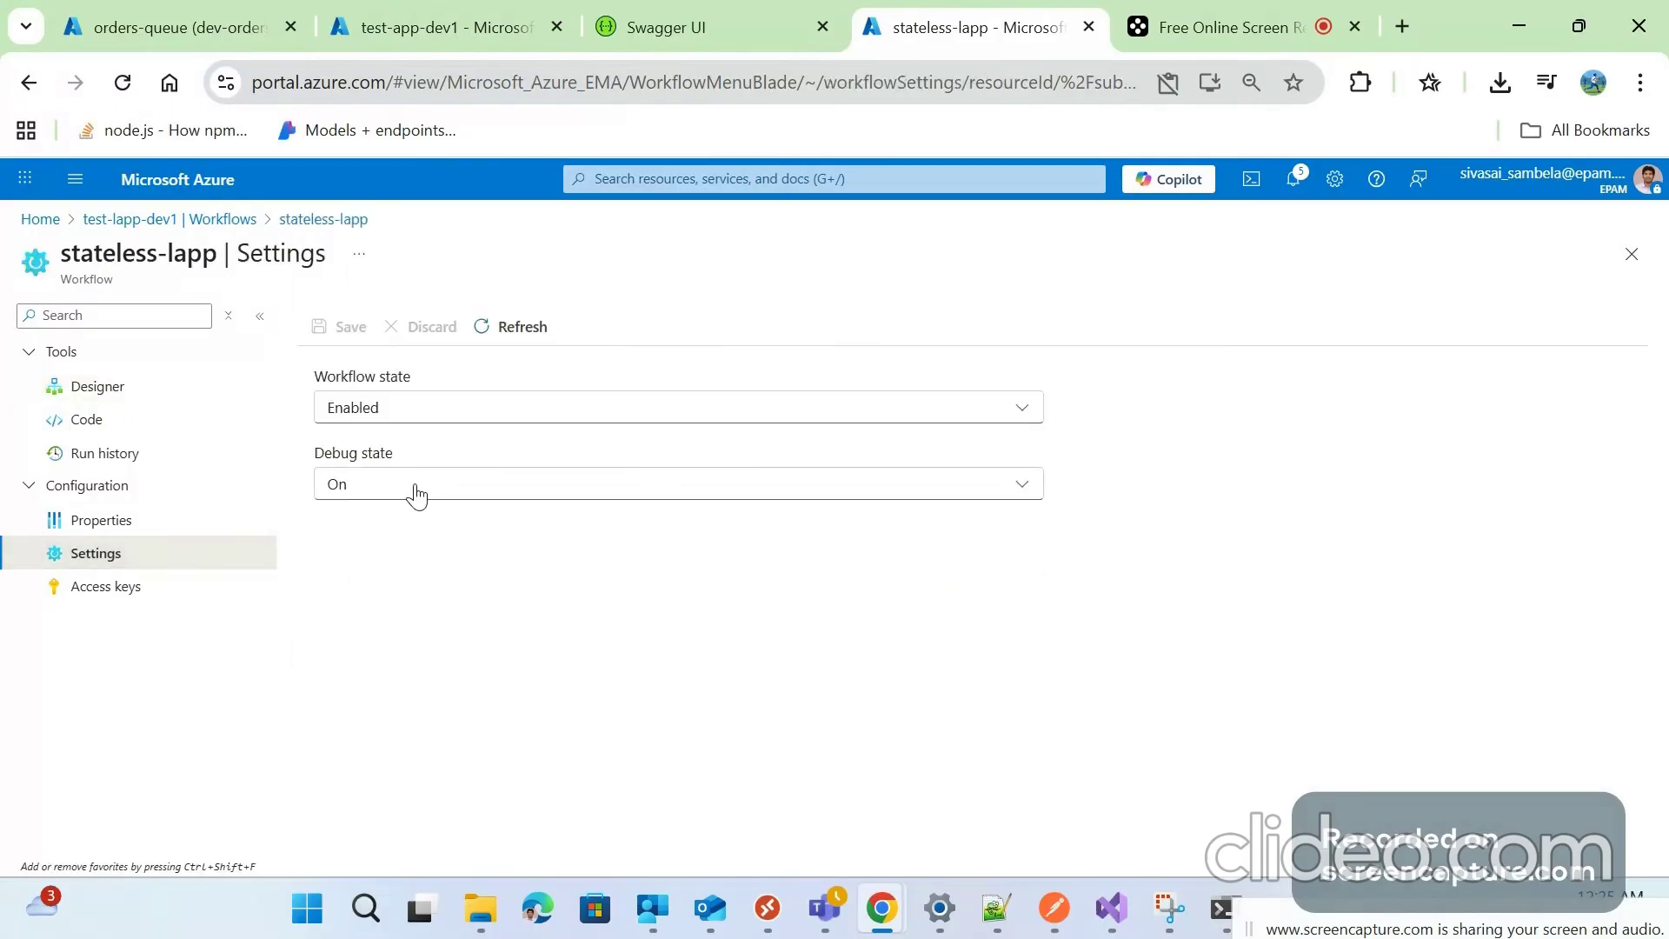
Leave Debug state On and reopen the stateless-lapp designer from the Workflows list
{"action": "left_click", "coordinate": [399, 478]}
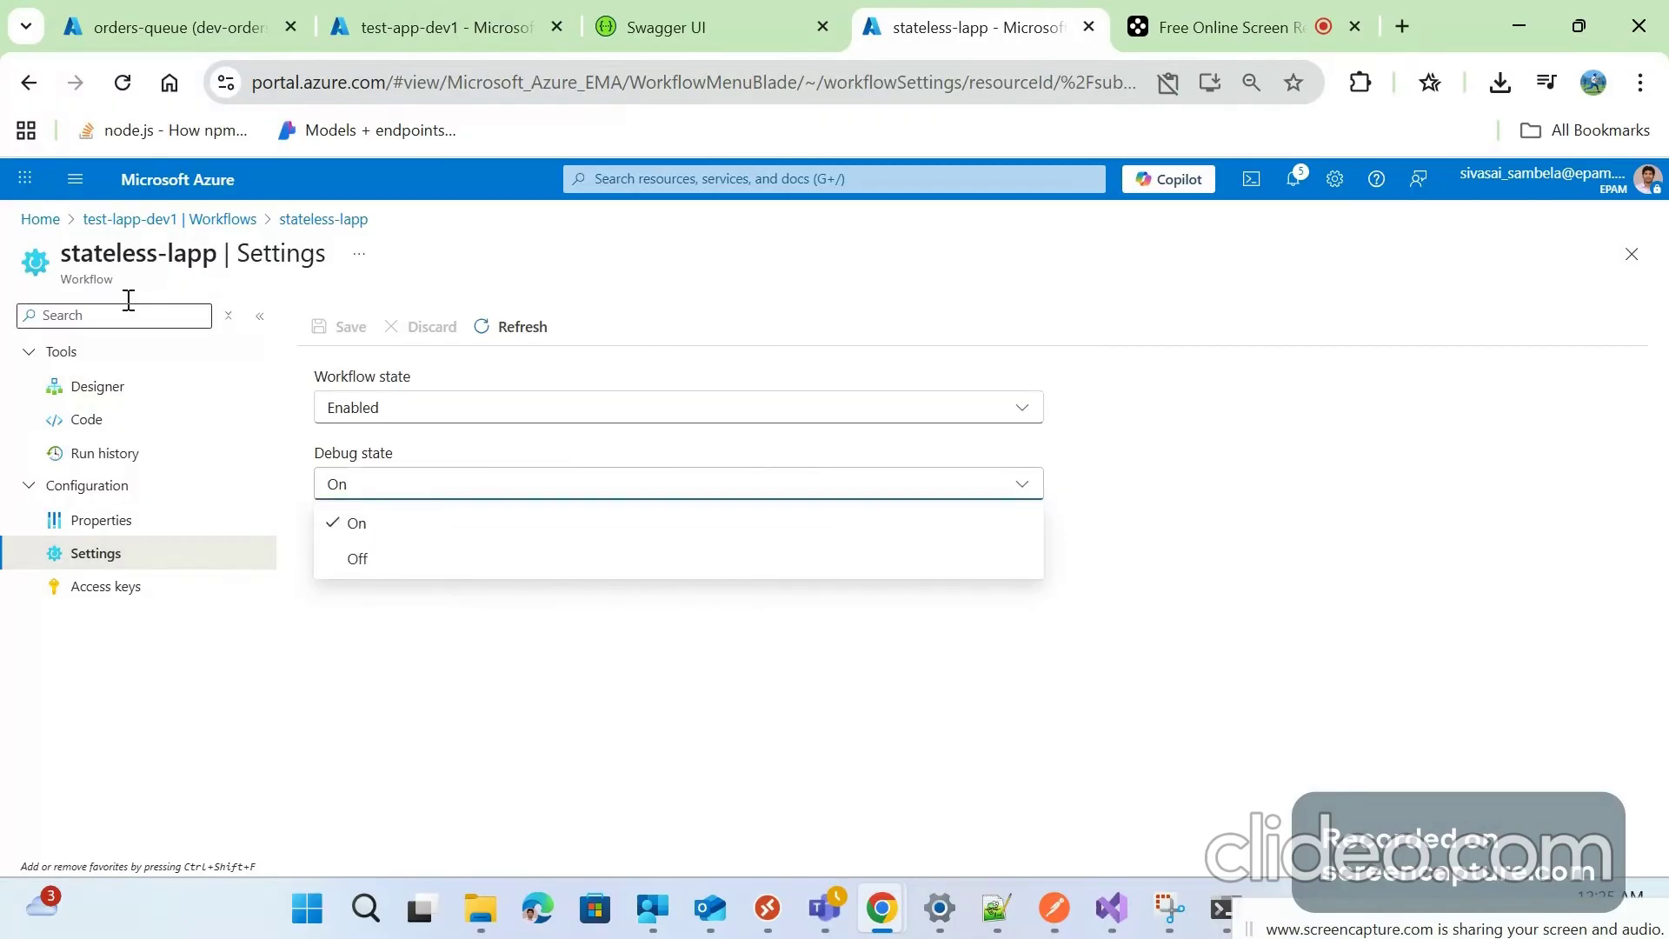
{"action": "left_click", "coordinate": [193, 220]}
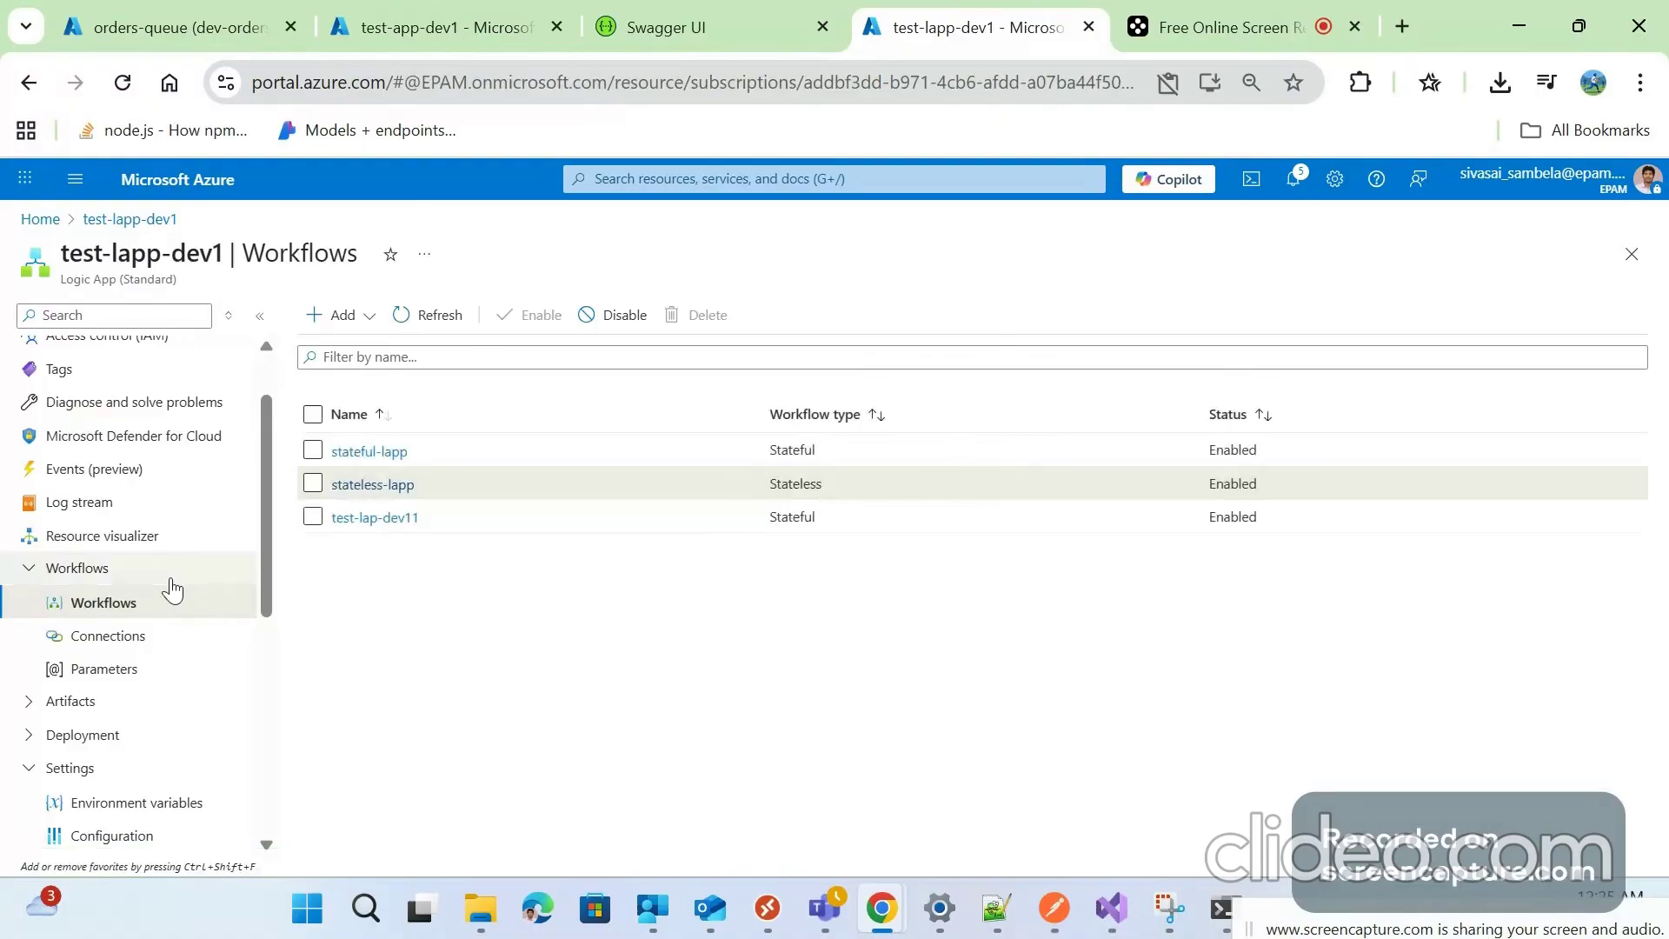
{"action": "left_click", "coordinate": [389, 486]}
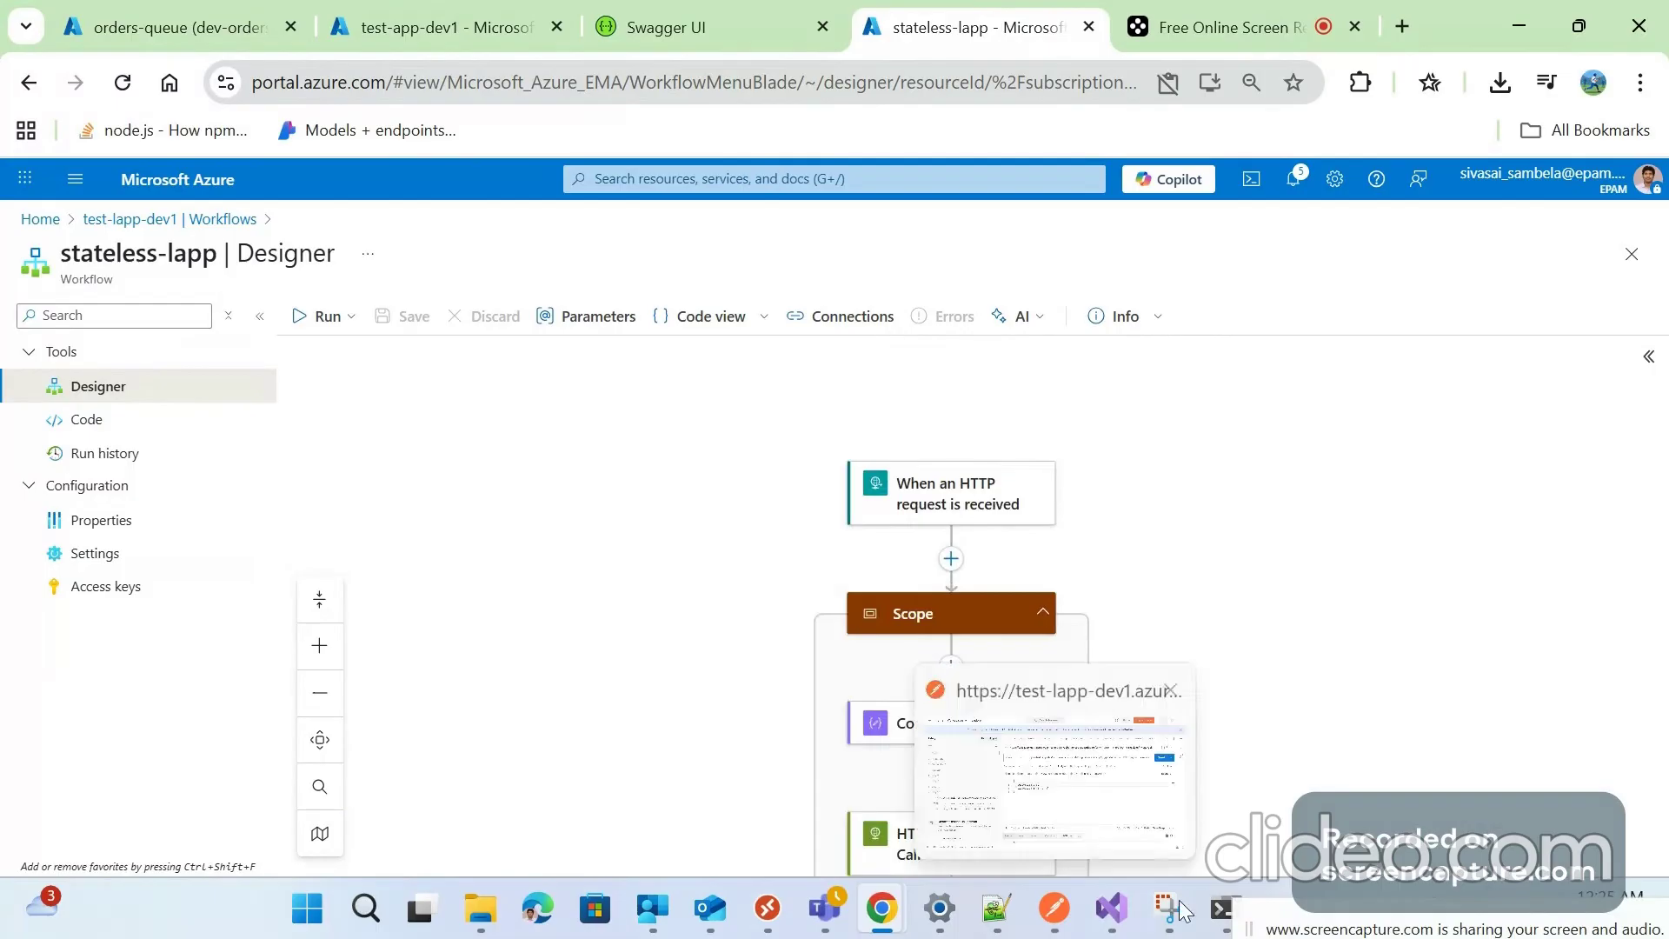
Dismiss the run options and minimize Postman to reveal the workflow designer
{"action": "left_click", "coordinate": [326, 316]}
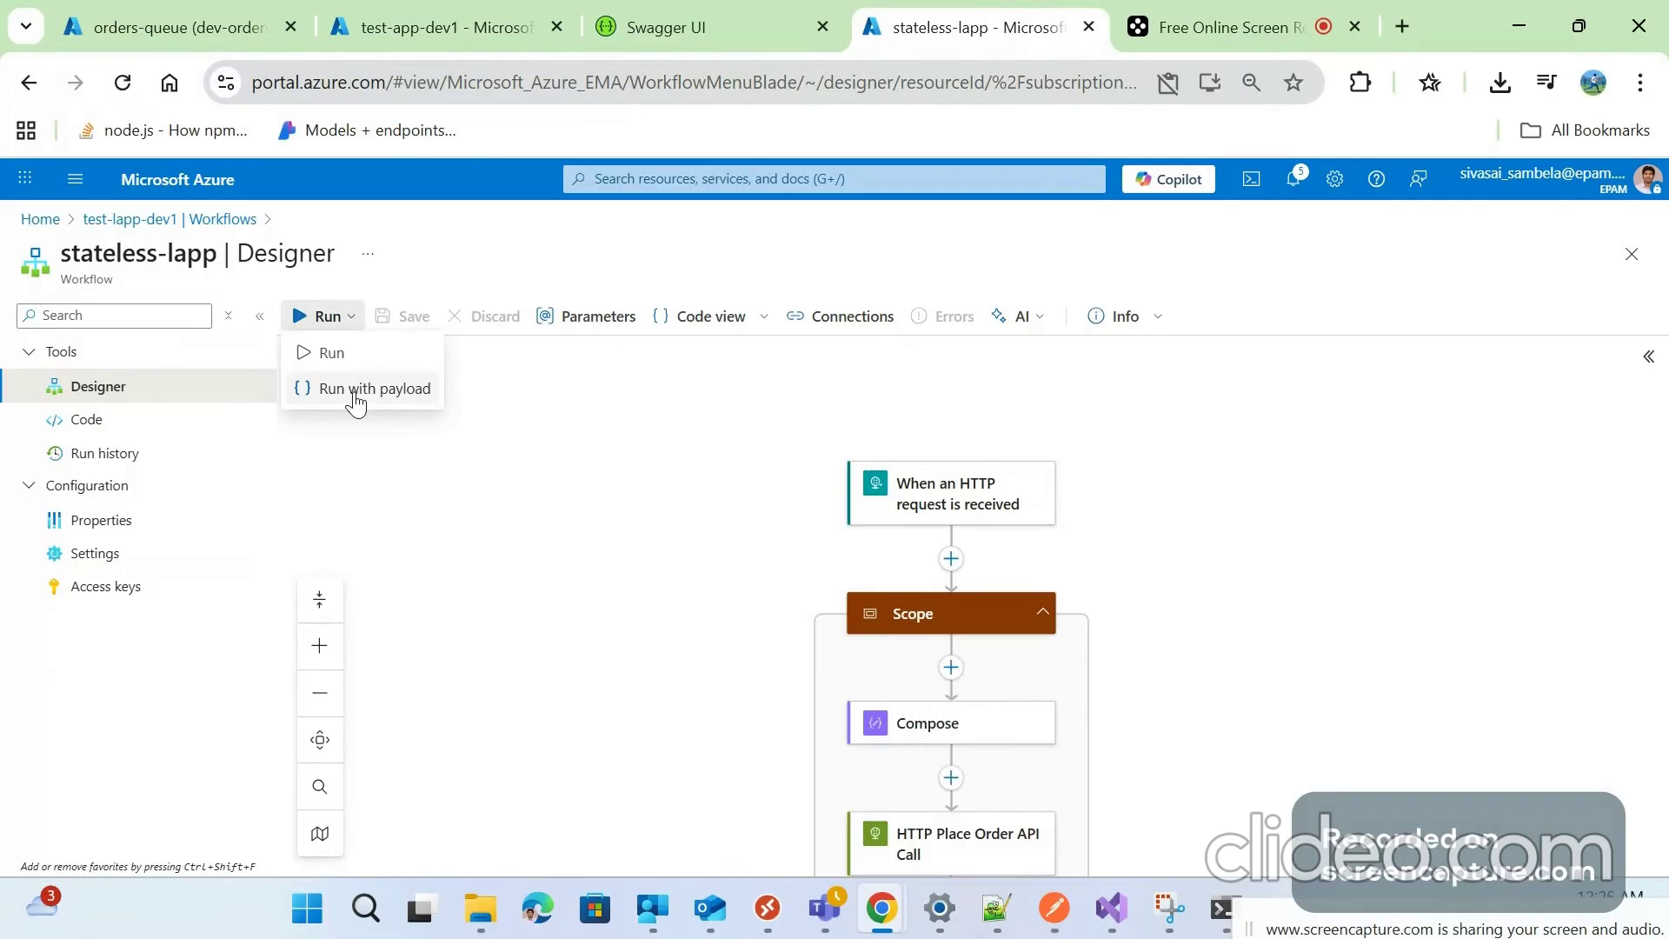
{"action": "left_click", "coordinate": [356, 399]}
{"action": "left_click_drag", "start_coordinate": [1415, 907], "coordinate": [1588, 701]}
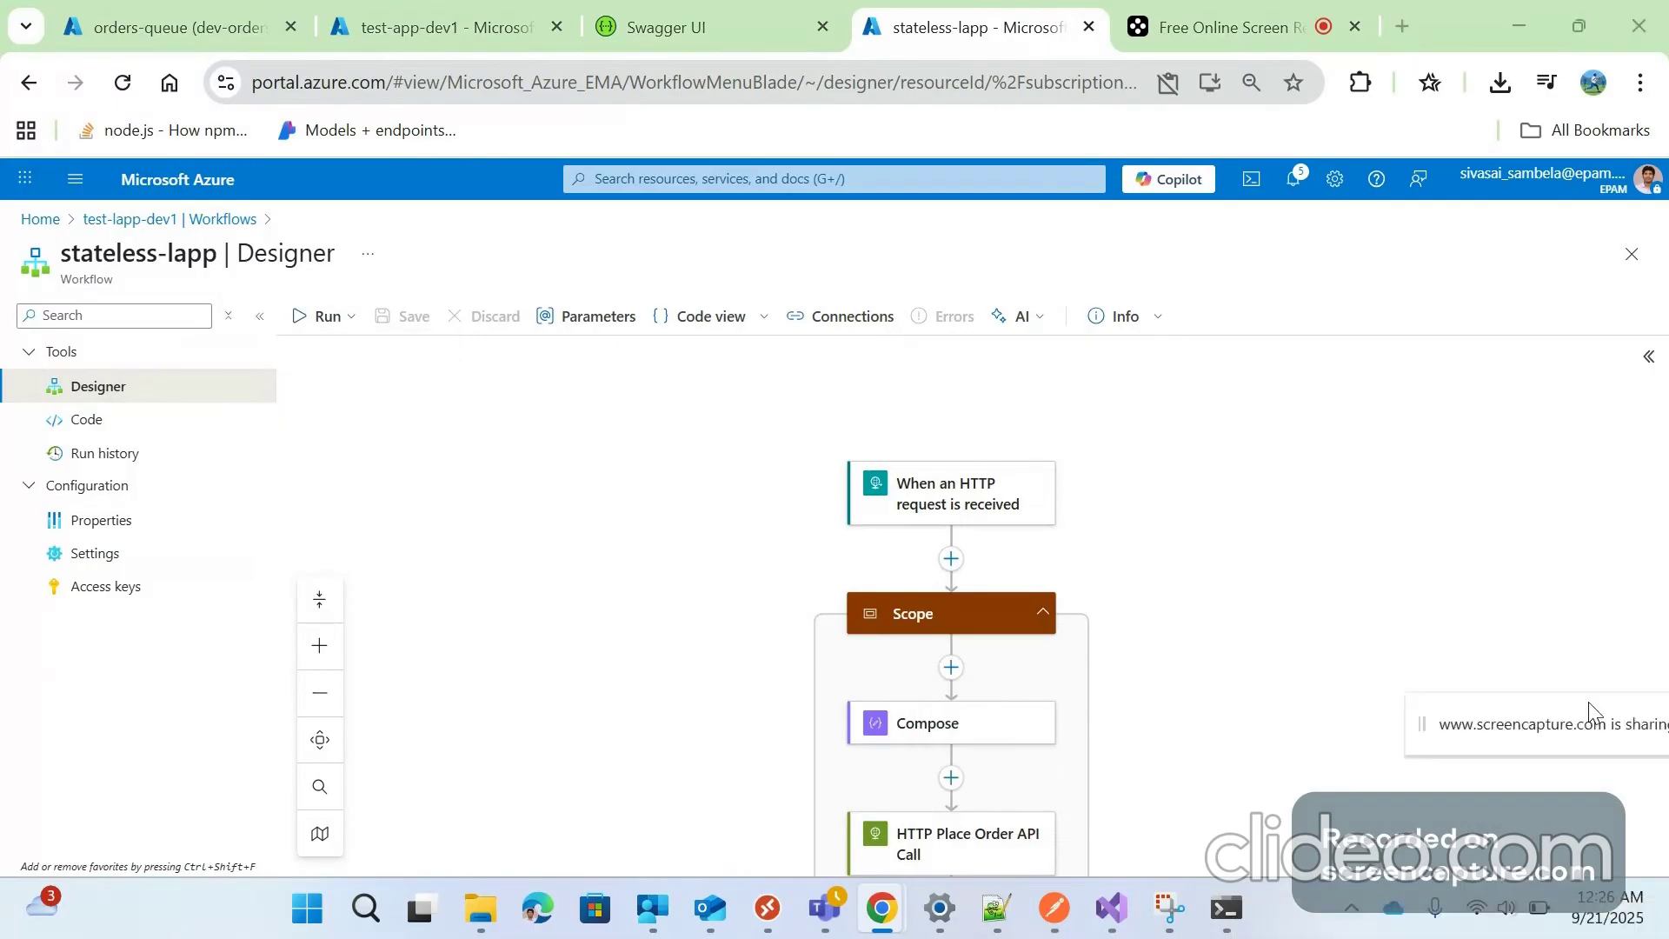
{"action": "left_click", "coordinate": [1054, 908]}
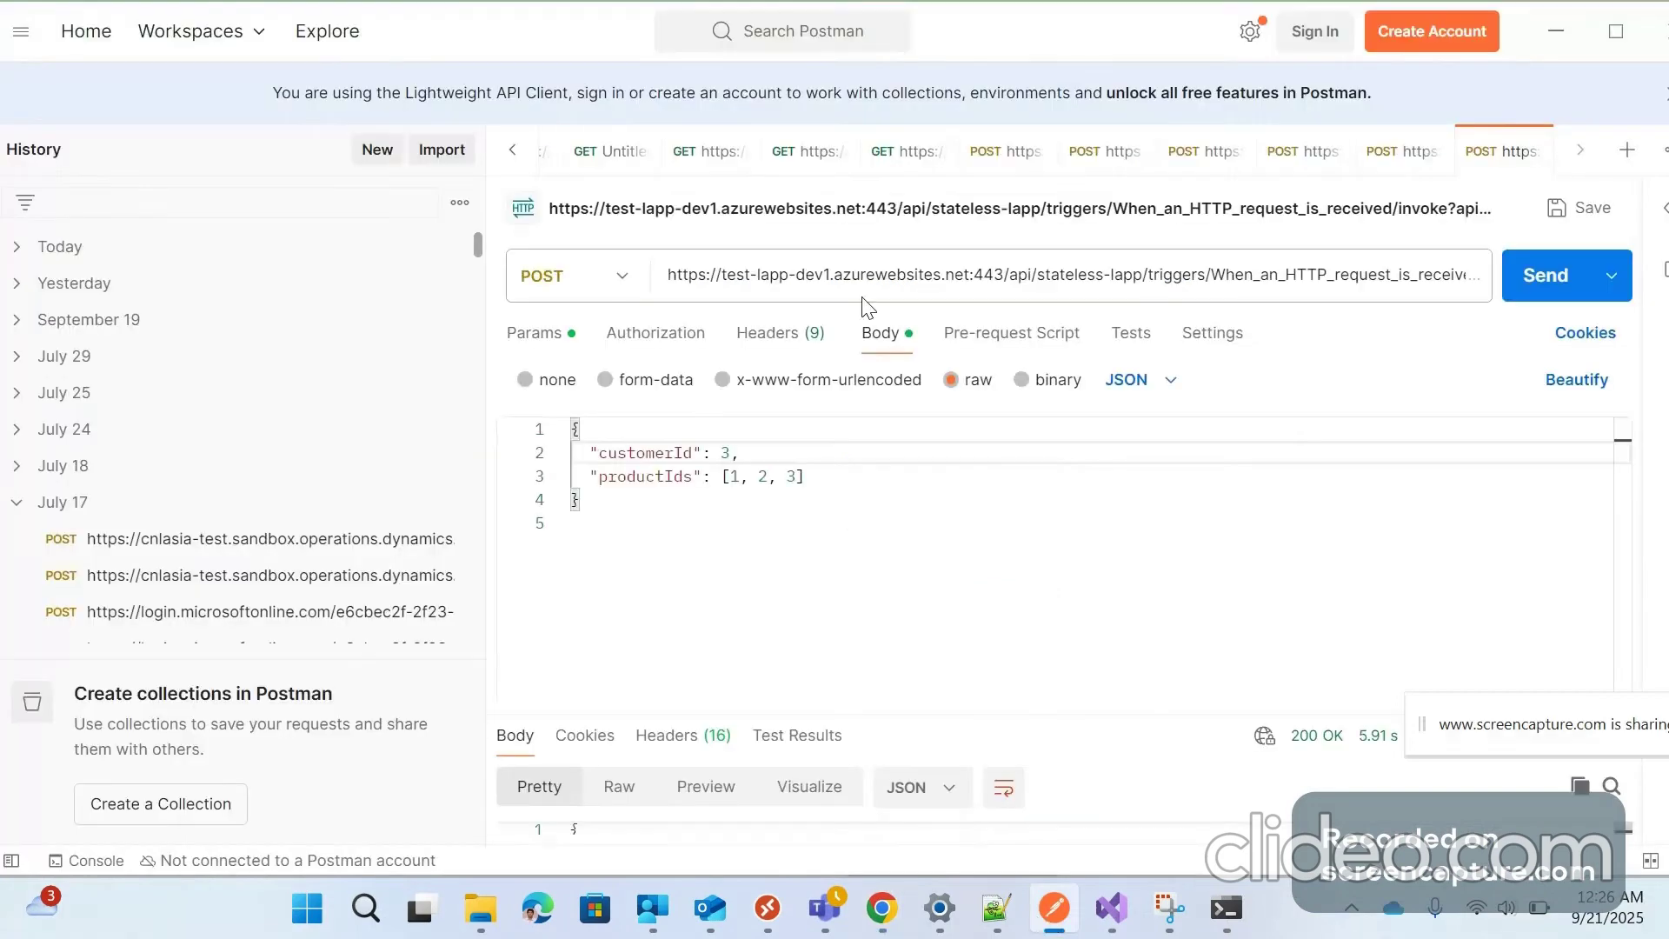
{"action": "left_click", "coordinate": [1555, 35]}
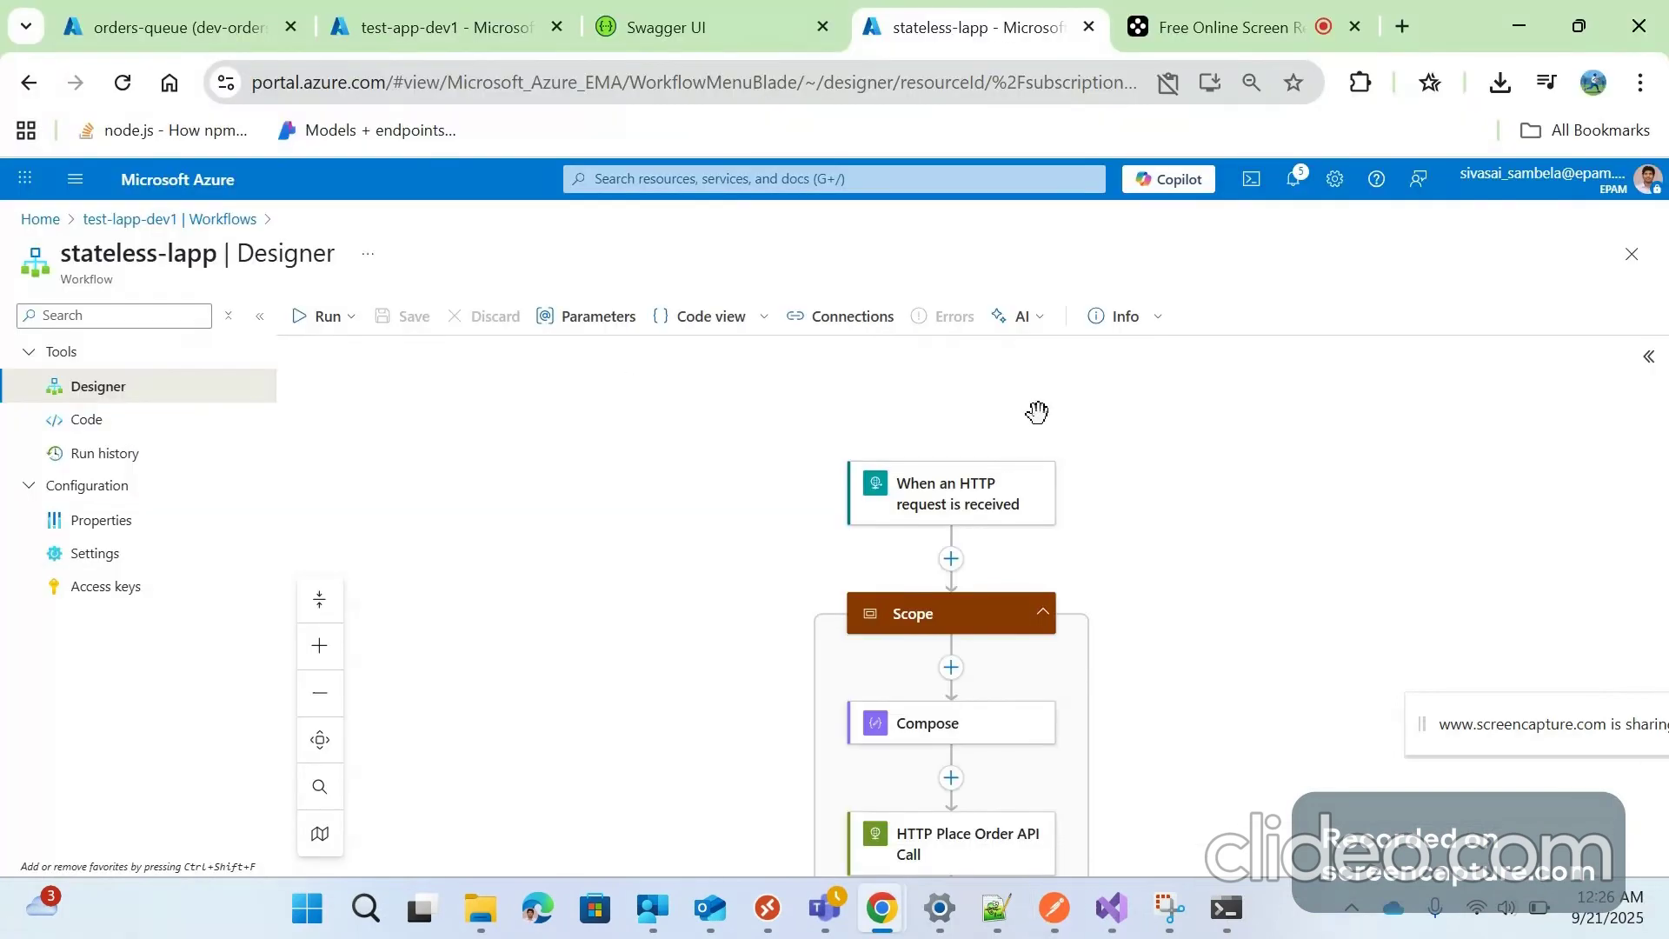
Copy the HTTP trigger's callback URL and take it to Postman's request URL field
{"action": "left_click", "coordinate": [923, 494]}
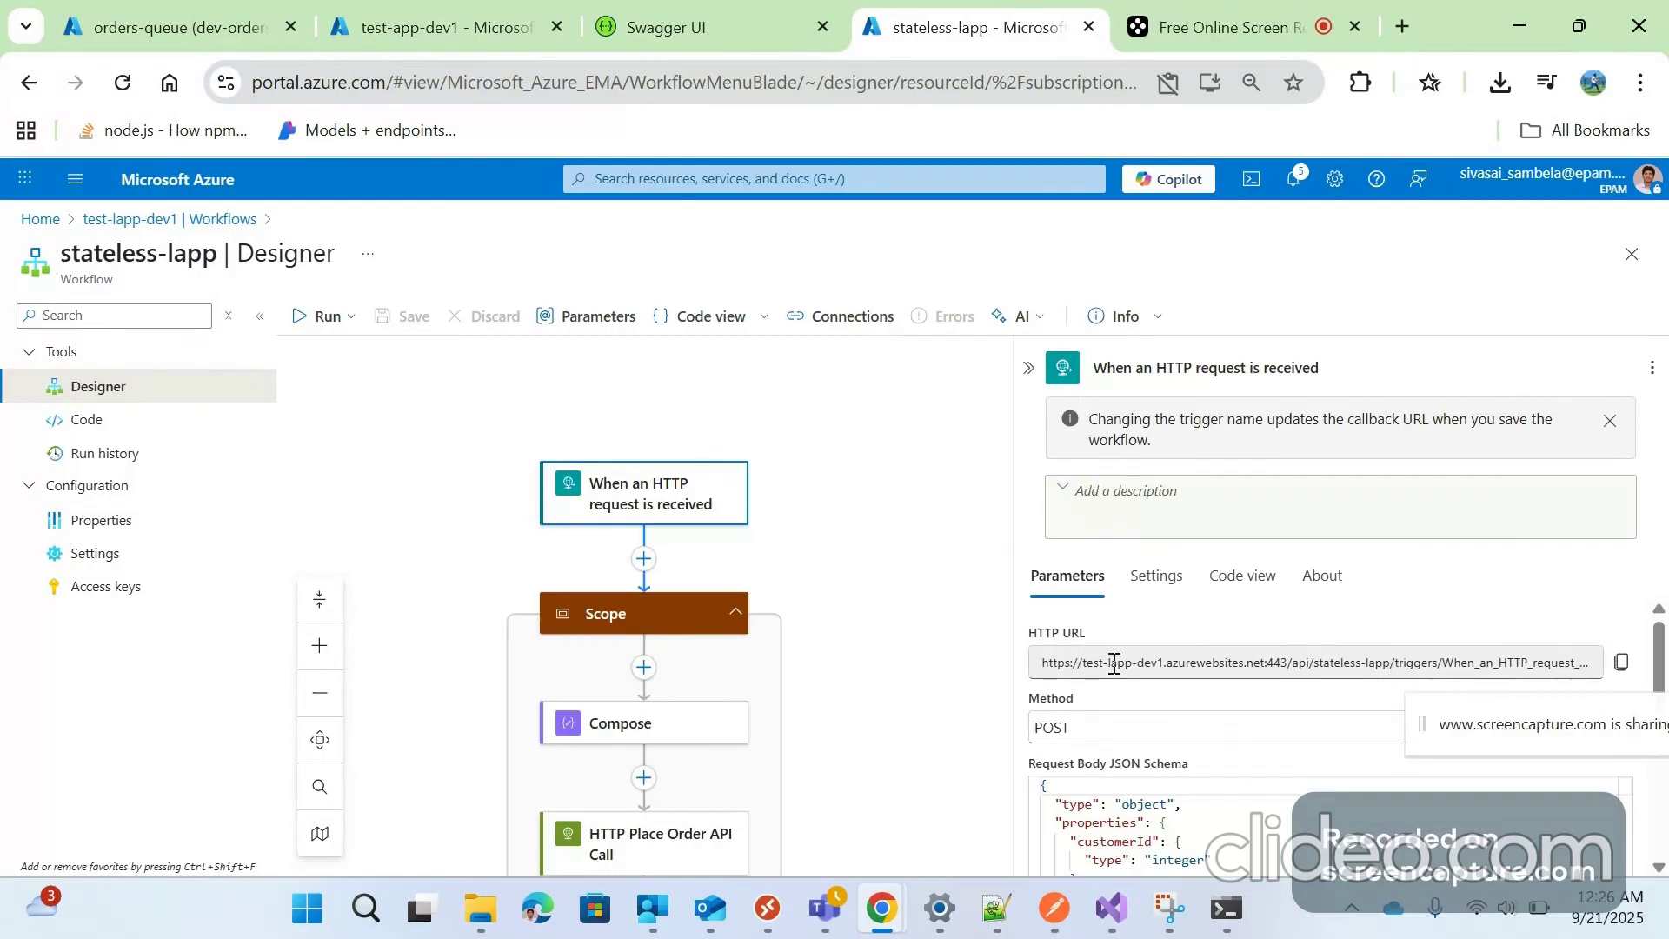
{"action": "left_click", "coordinate": [1622, 663]}
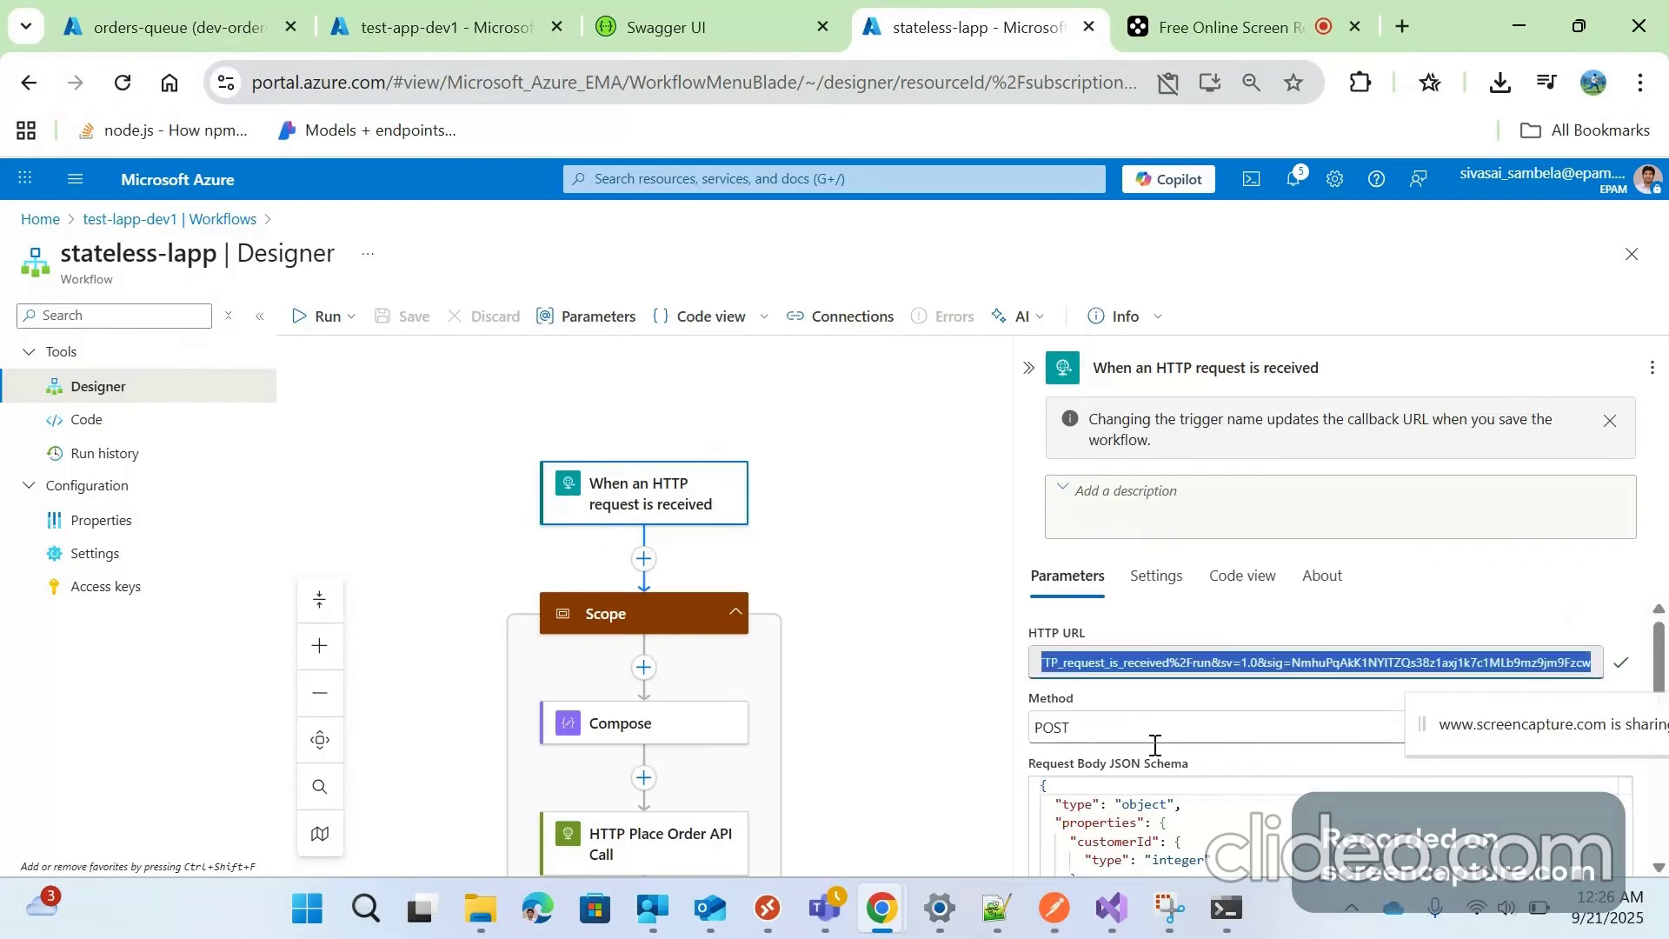
{"action": "key", "text": "alt+Tab"}
{"action": "left_click", "coordinate": [910, 260]}
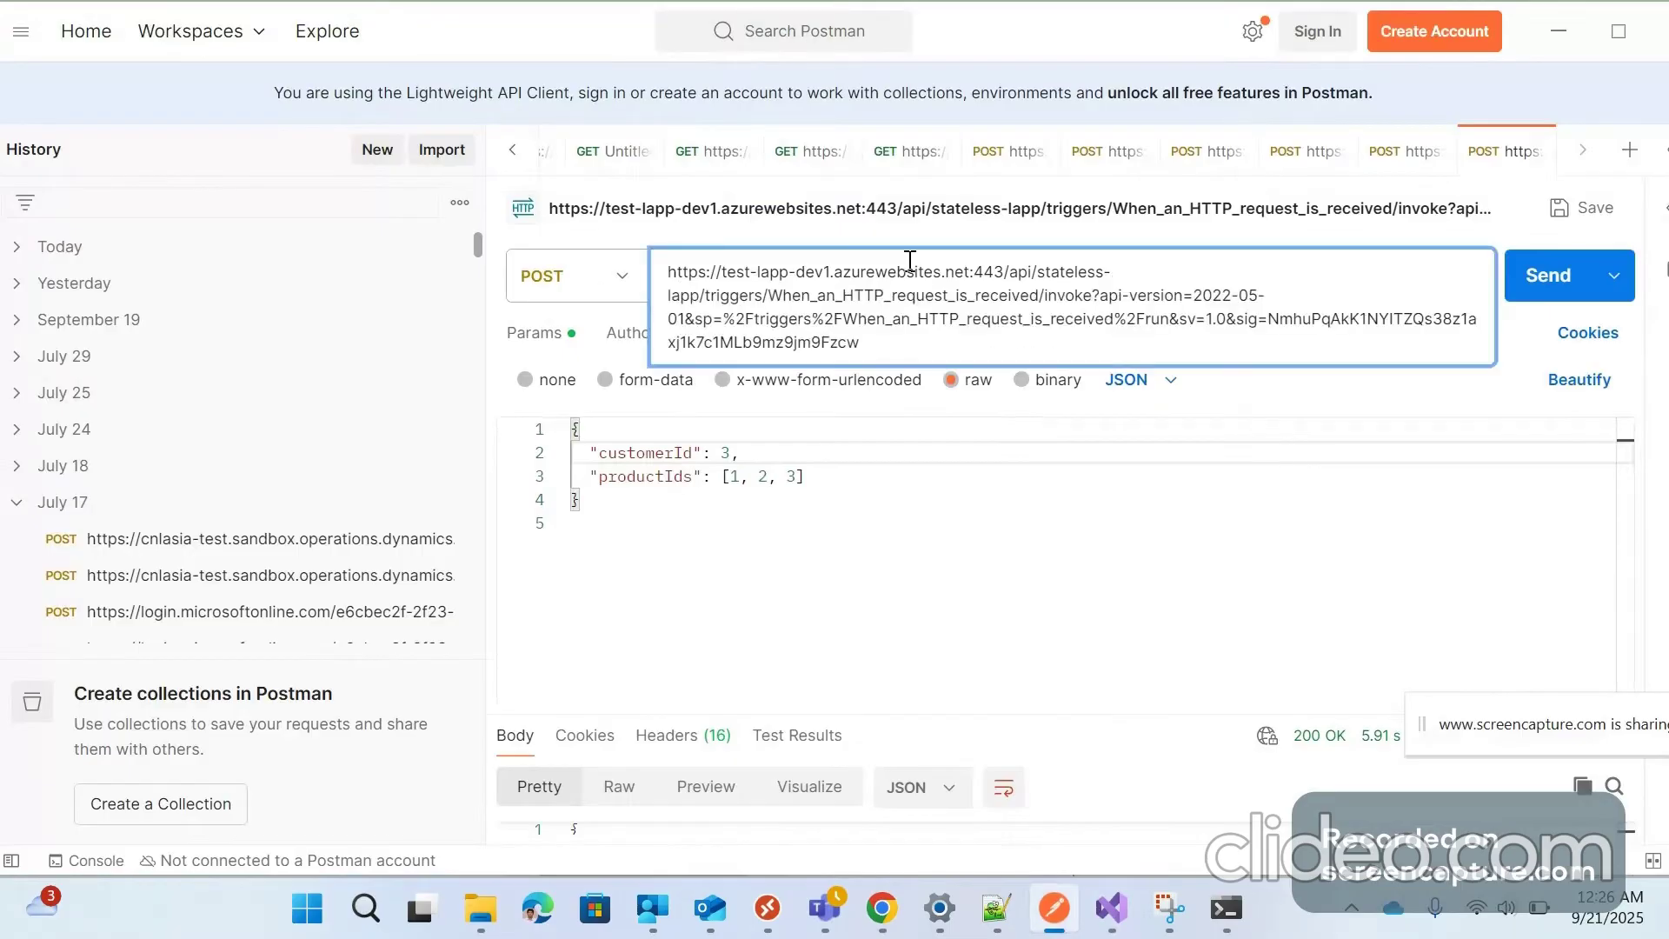
Change customerId to 2 in the request body
{"action": "key", "text": "ctrl+a"}
{"action": "left_click", "coordinate": [911, 263]}
{"action": "left_click", "coordinate": [933, 553]}
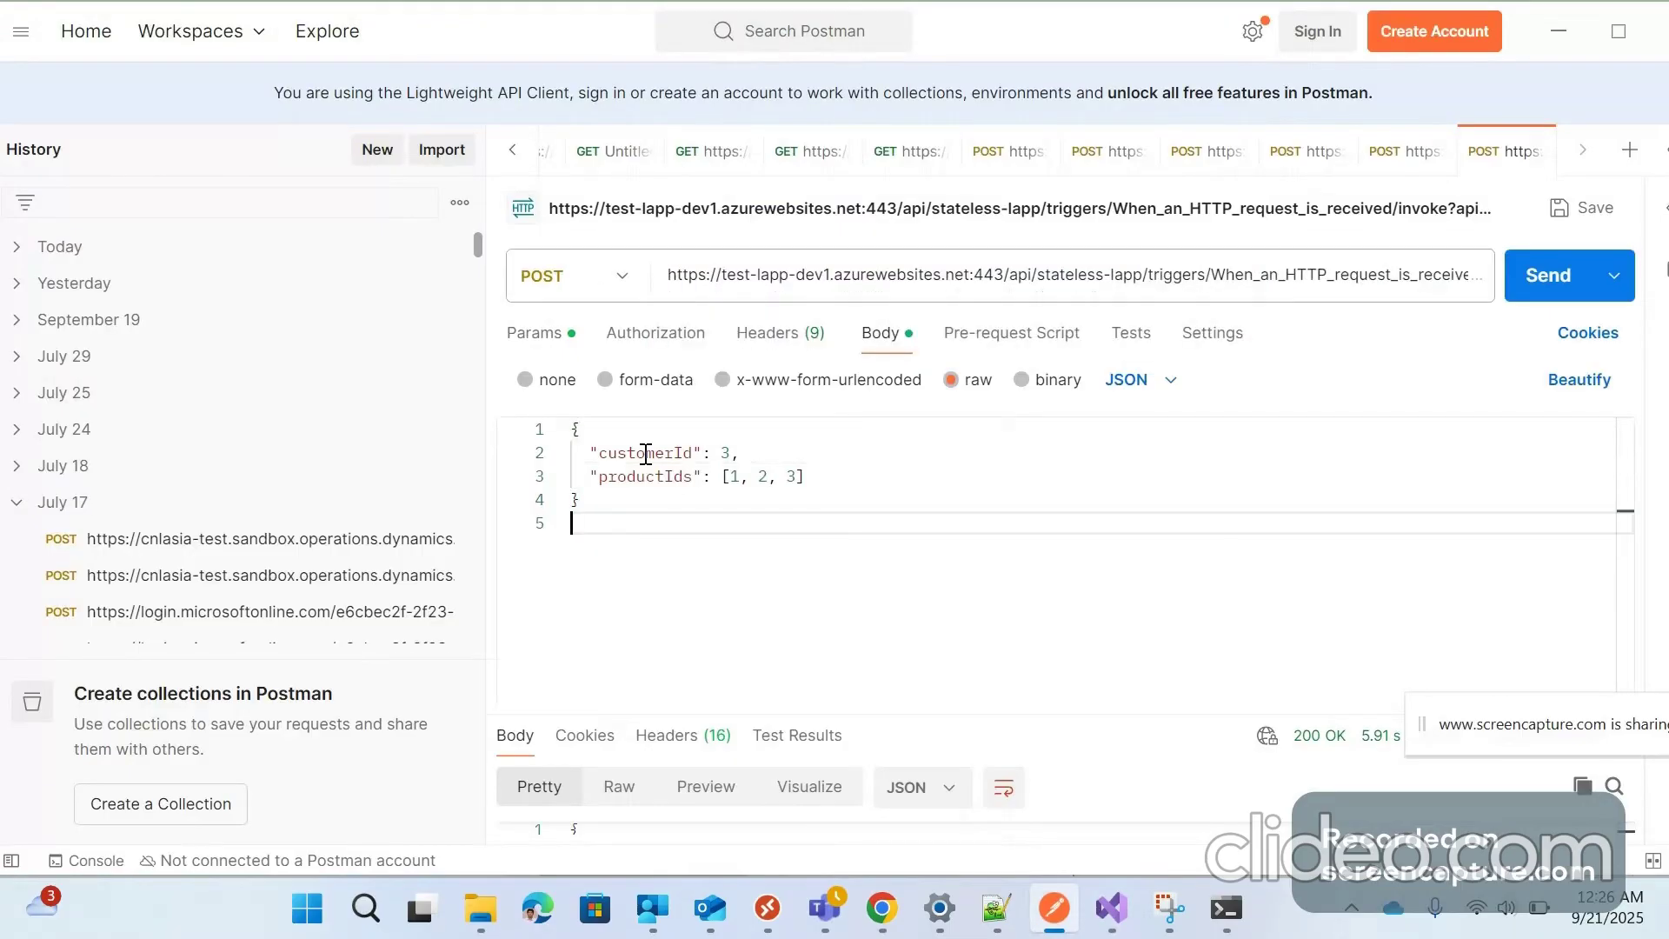
{"action": "double_click", "coordinate": [723, 452]}
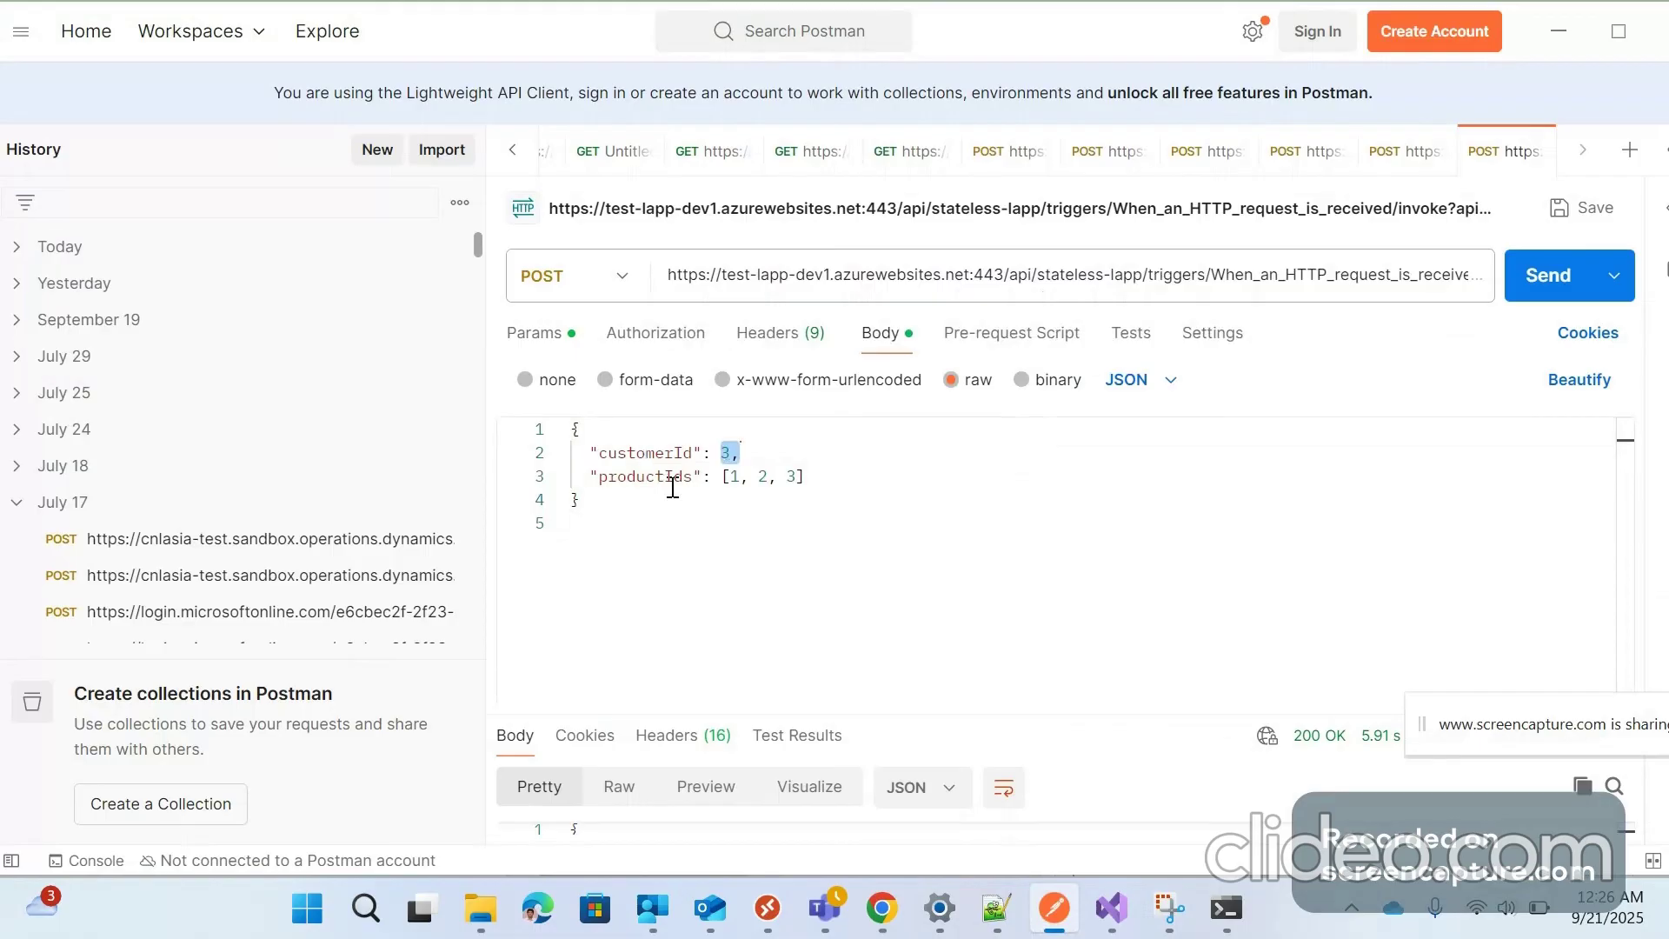
{"action": "left_click", "coordinate": [784, 459]}
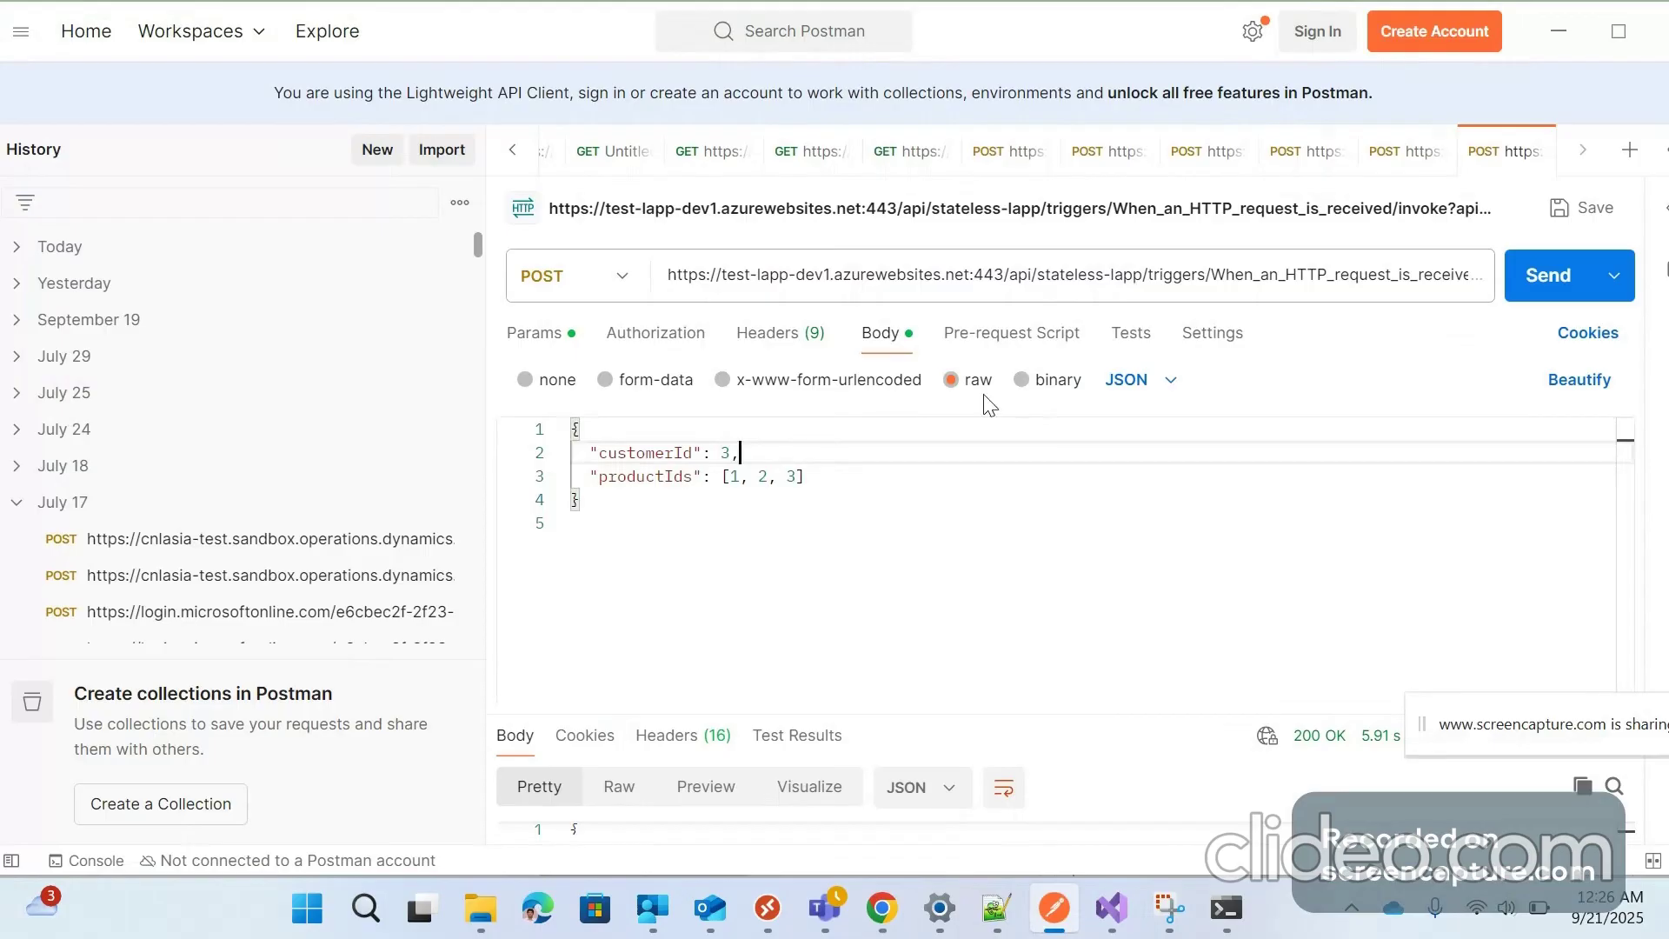
{"action": "double_click", "coordinate": [728, 449]}
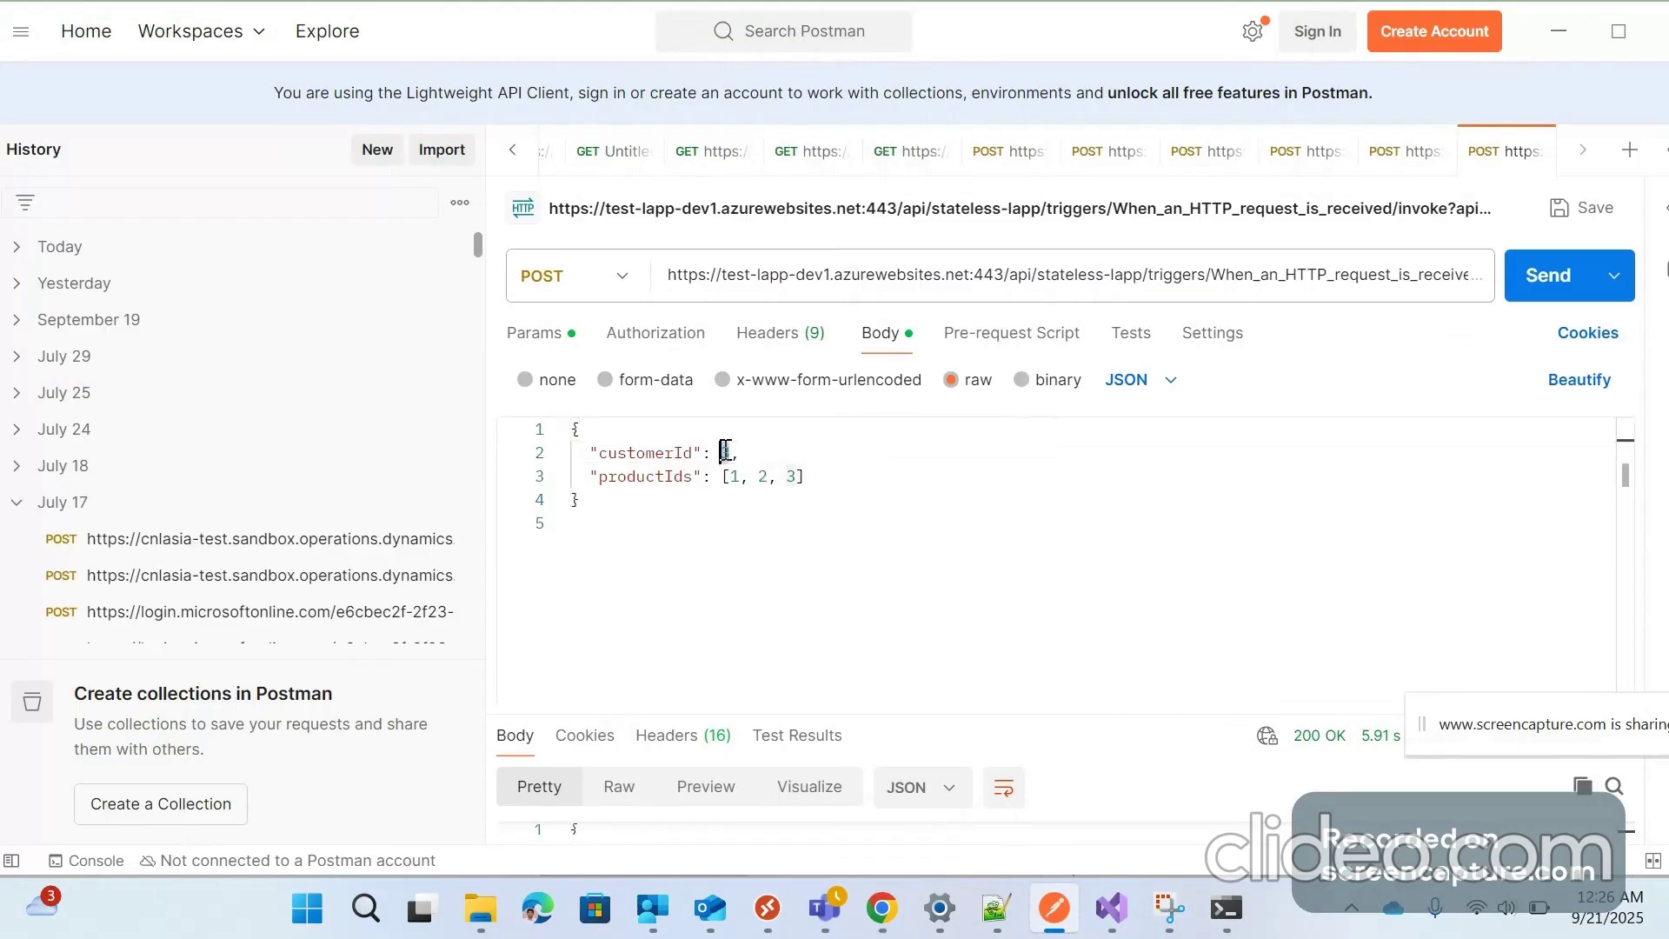
{"action": "type", "text": "1"}
{"action": "key", "text": "BackSpace"}
{"action": "type", "text": "2"}
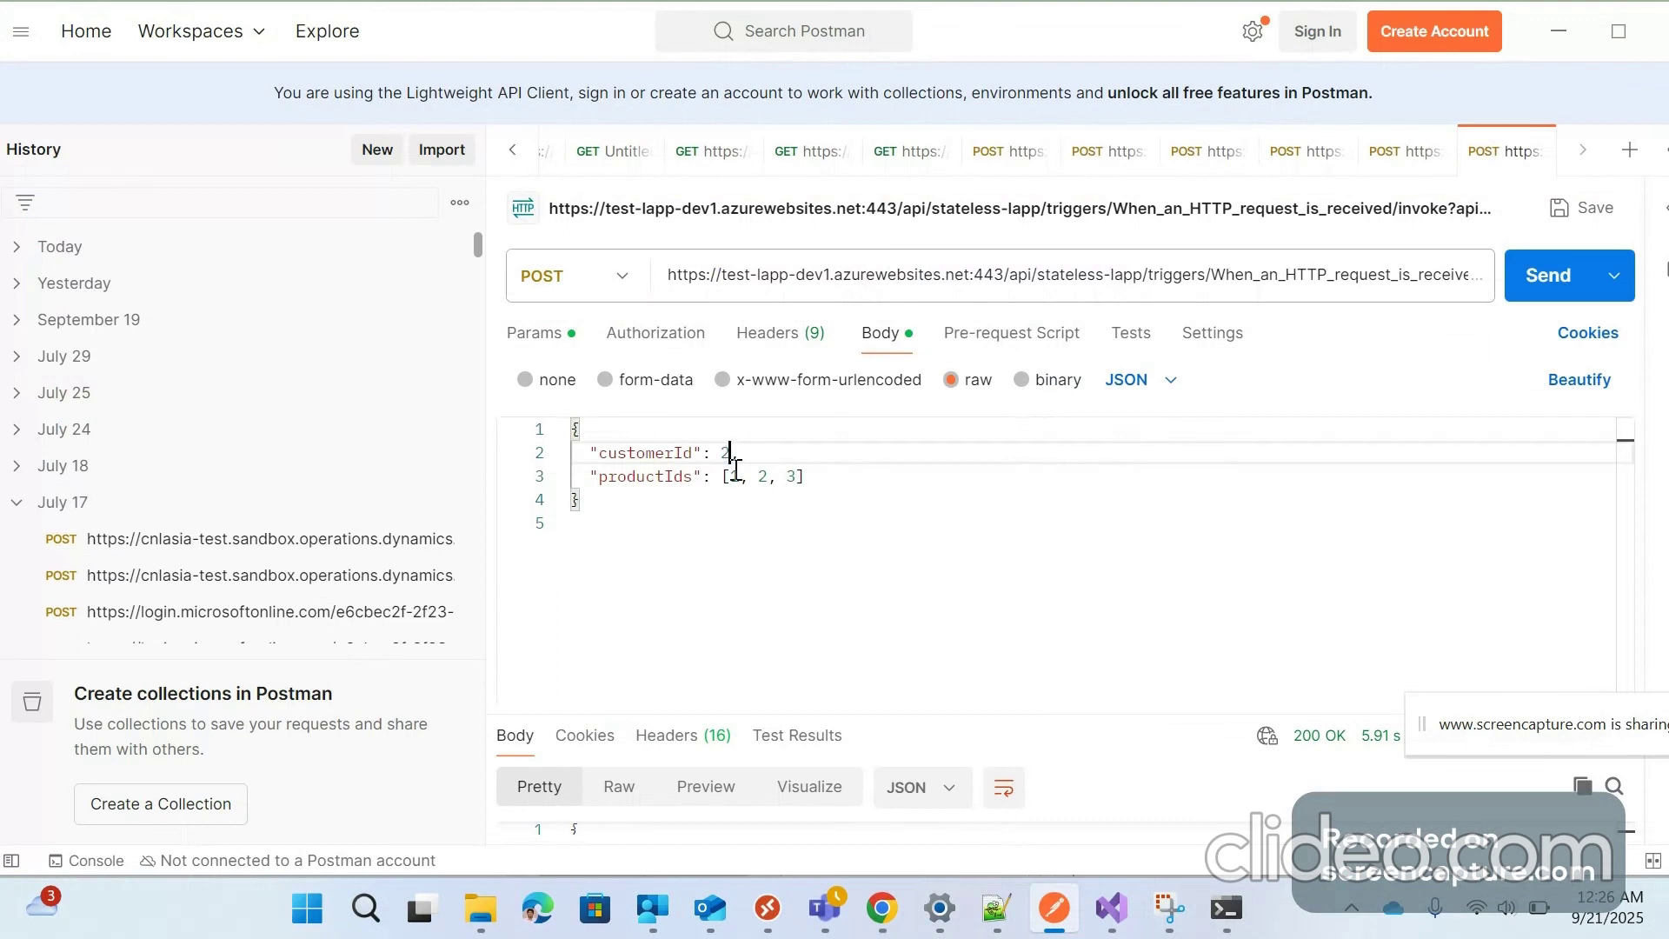
{"action": "type", "text": ","}
Remove product 2 so productIds becomes [1, 3]
{"action": "left_click", "coordinate": [736, 474]}
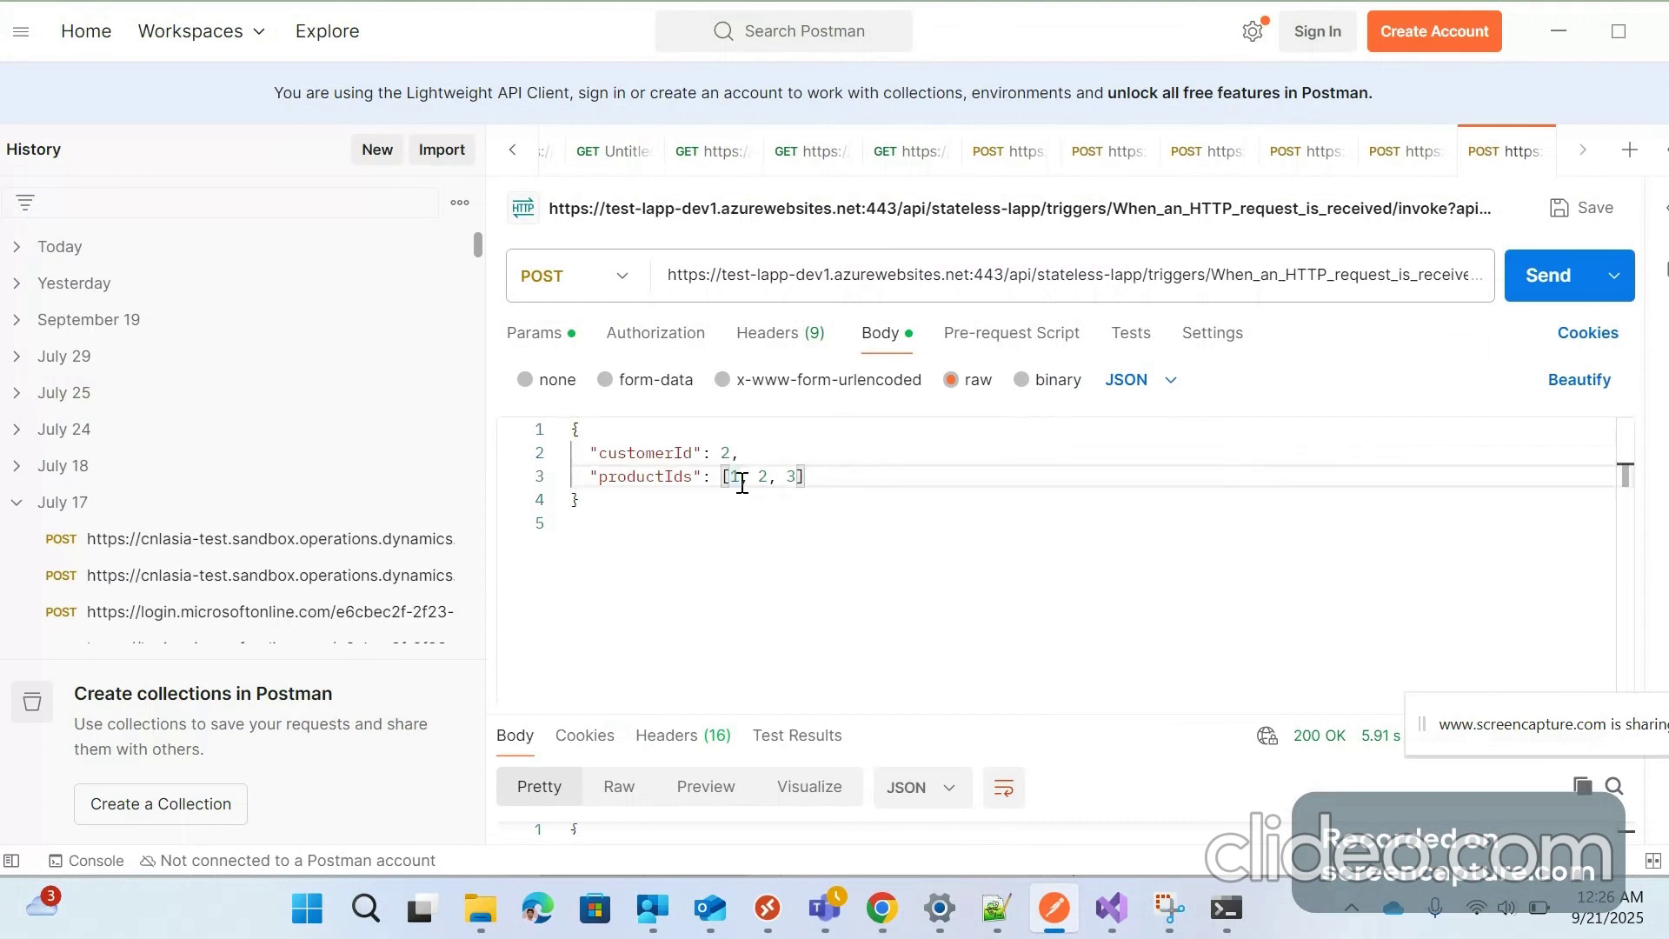
{"action": "left_click", "coordinate": [739, 478]}
{"action": "left_click_drag", "start_coordinate": [779, 481], "coordinate": [759, 478]}
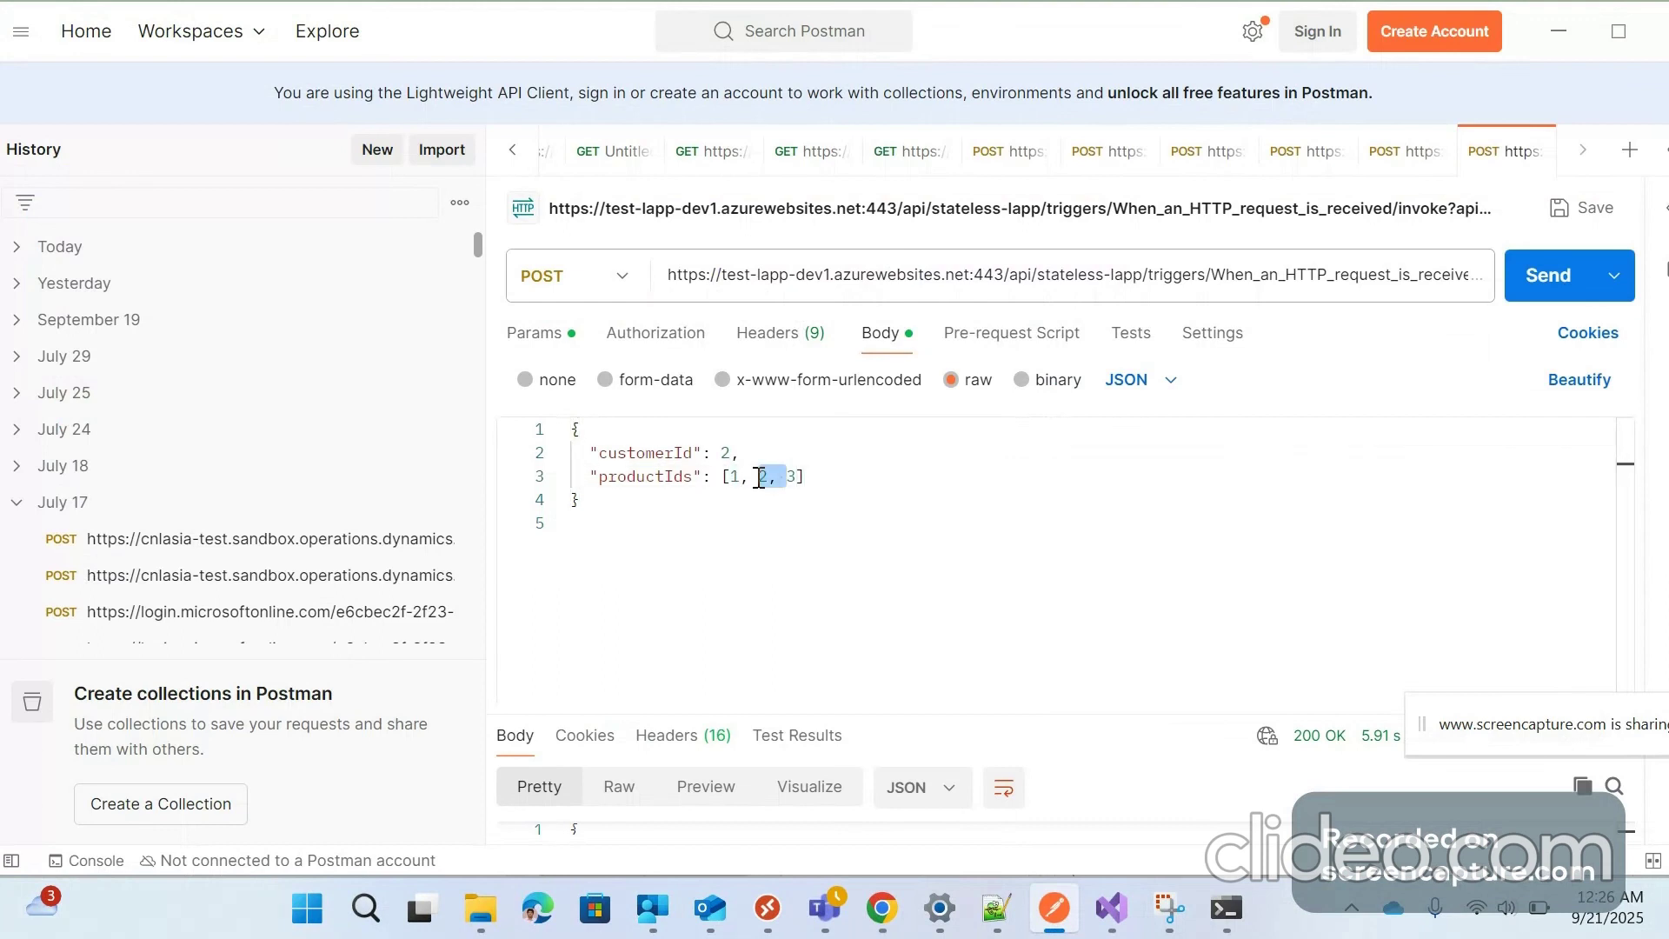
{"action": "key", "text": "BackSpace"}
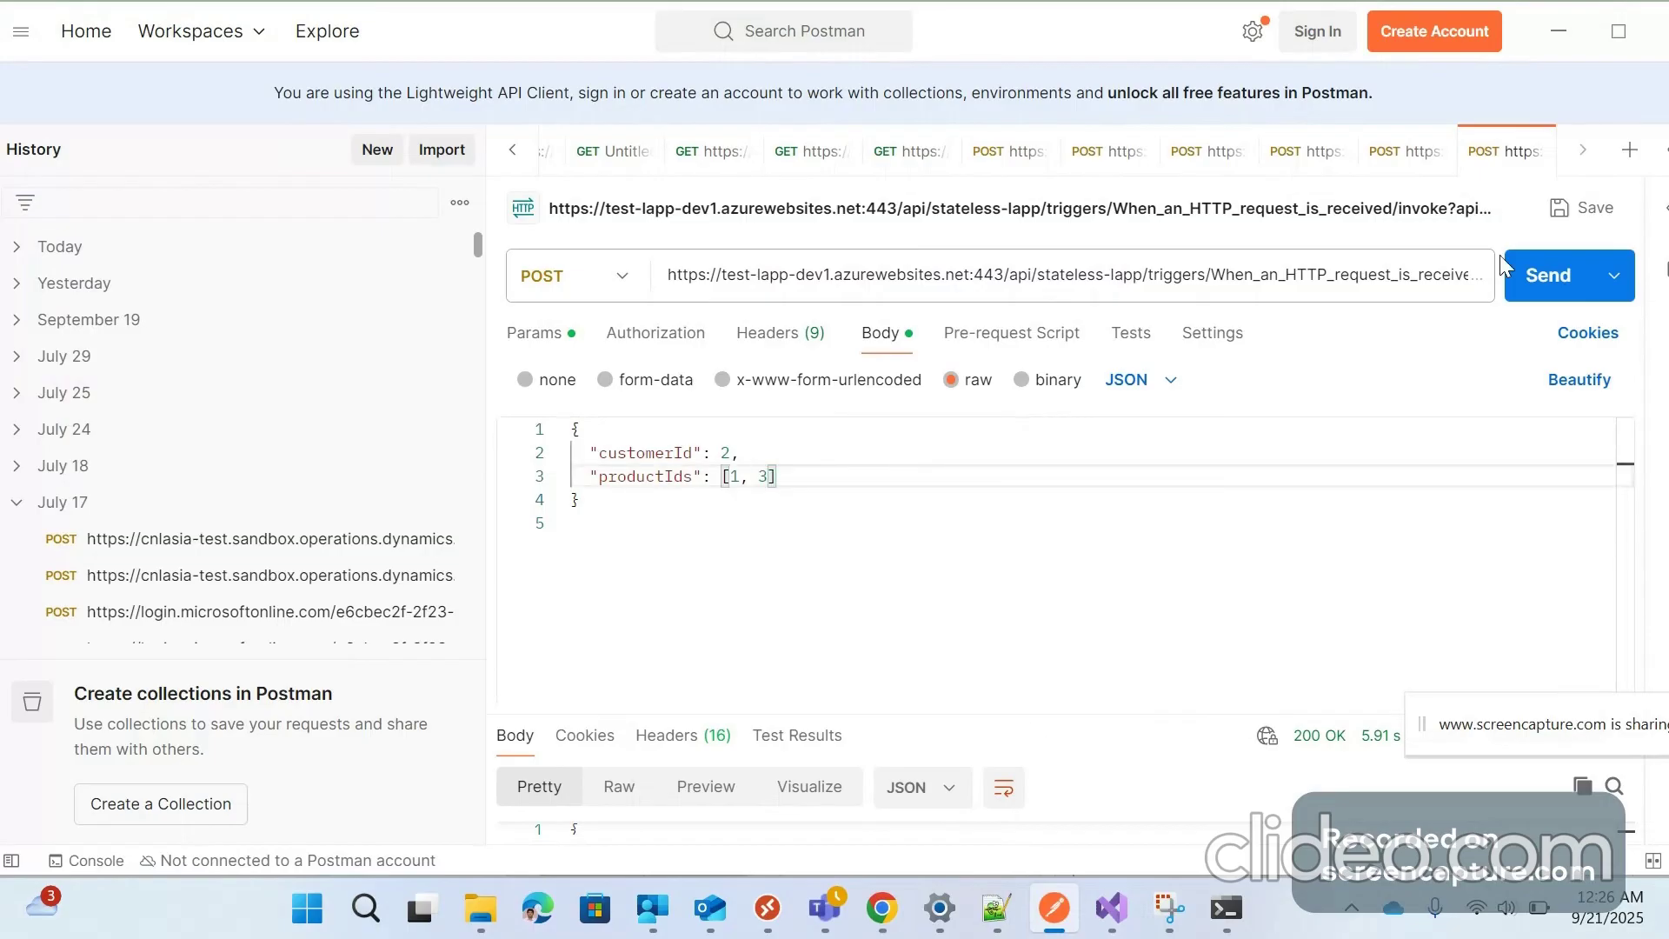
Send the request and expand the response: 200 OK, orderId 16, totalAmount 1240
{"action": "left_click", "coordinate": [1538, 278]}
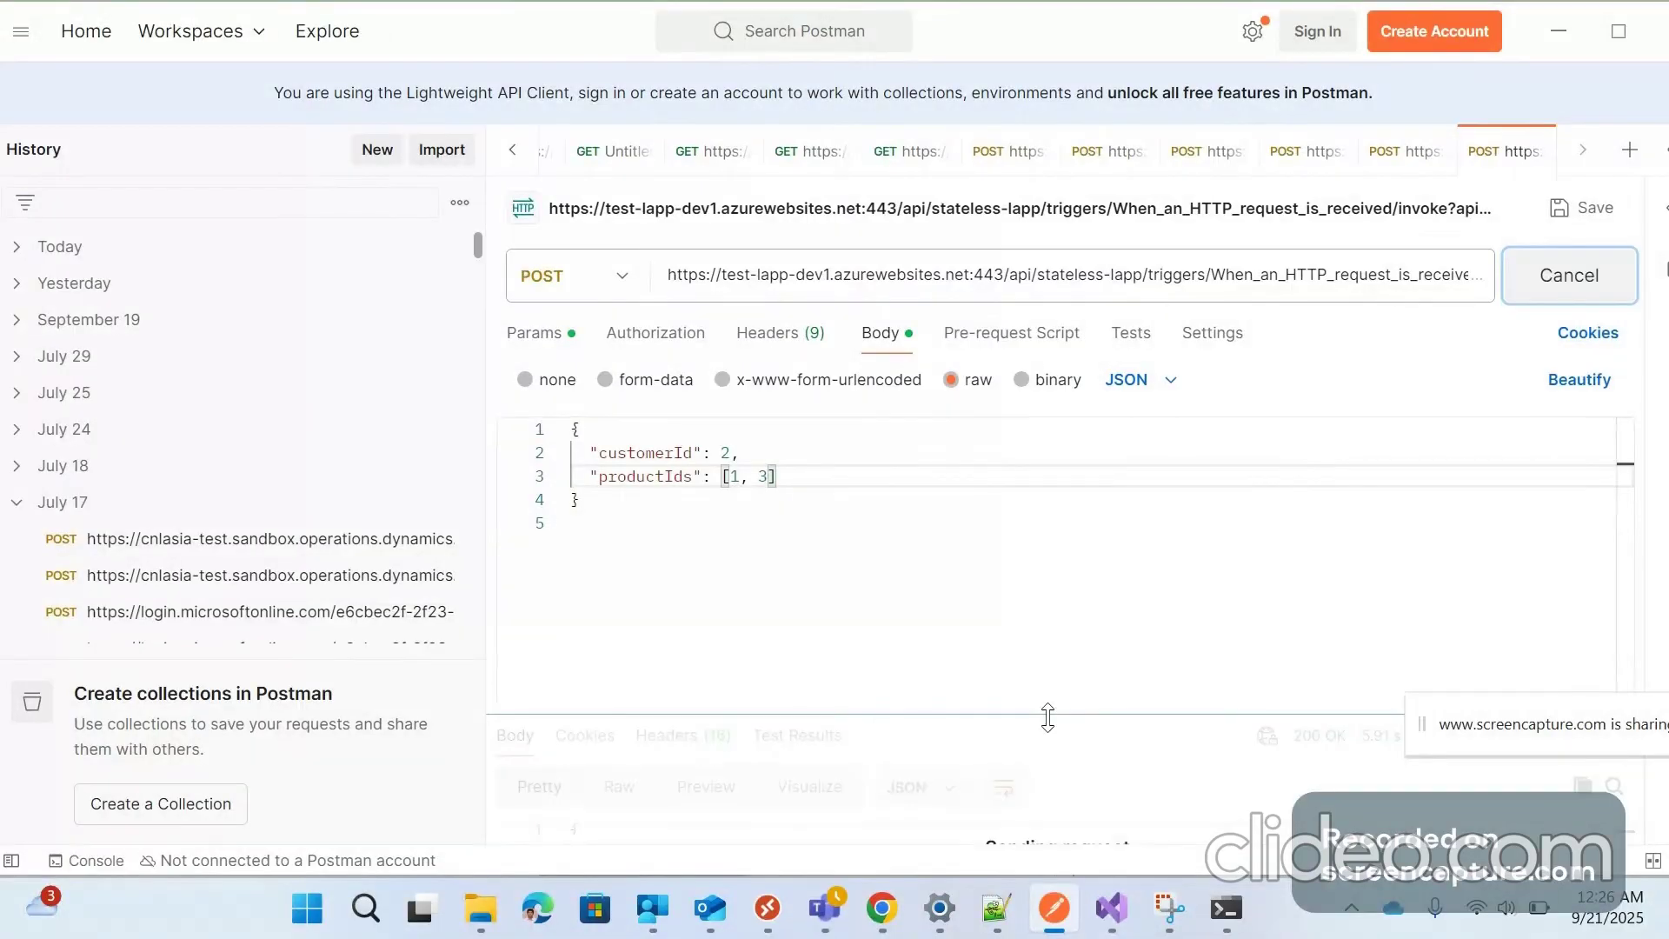
{"action": "left_click_drag", "start_coordinate": [1483, 710], "coordinate": [1631, 906]}
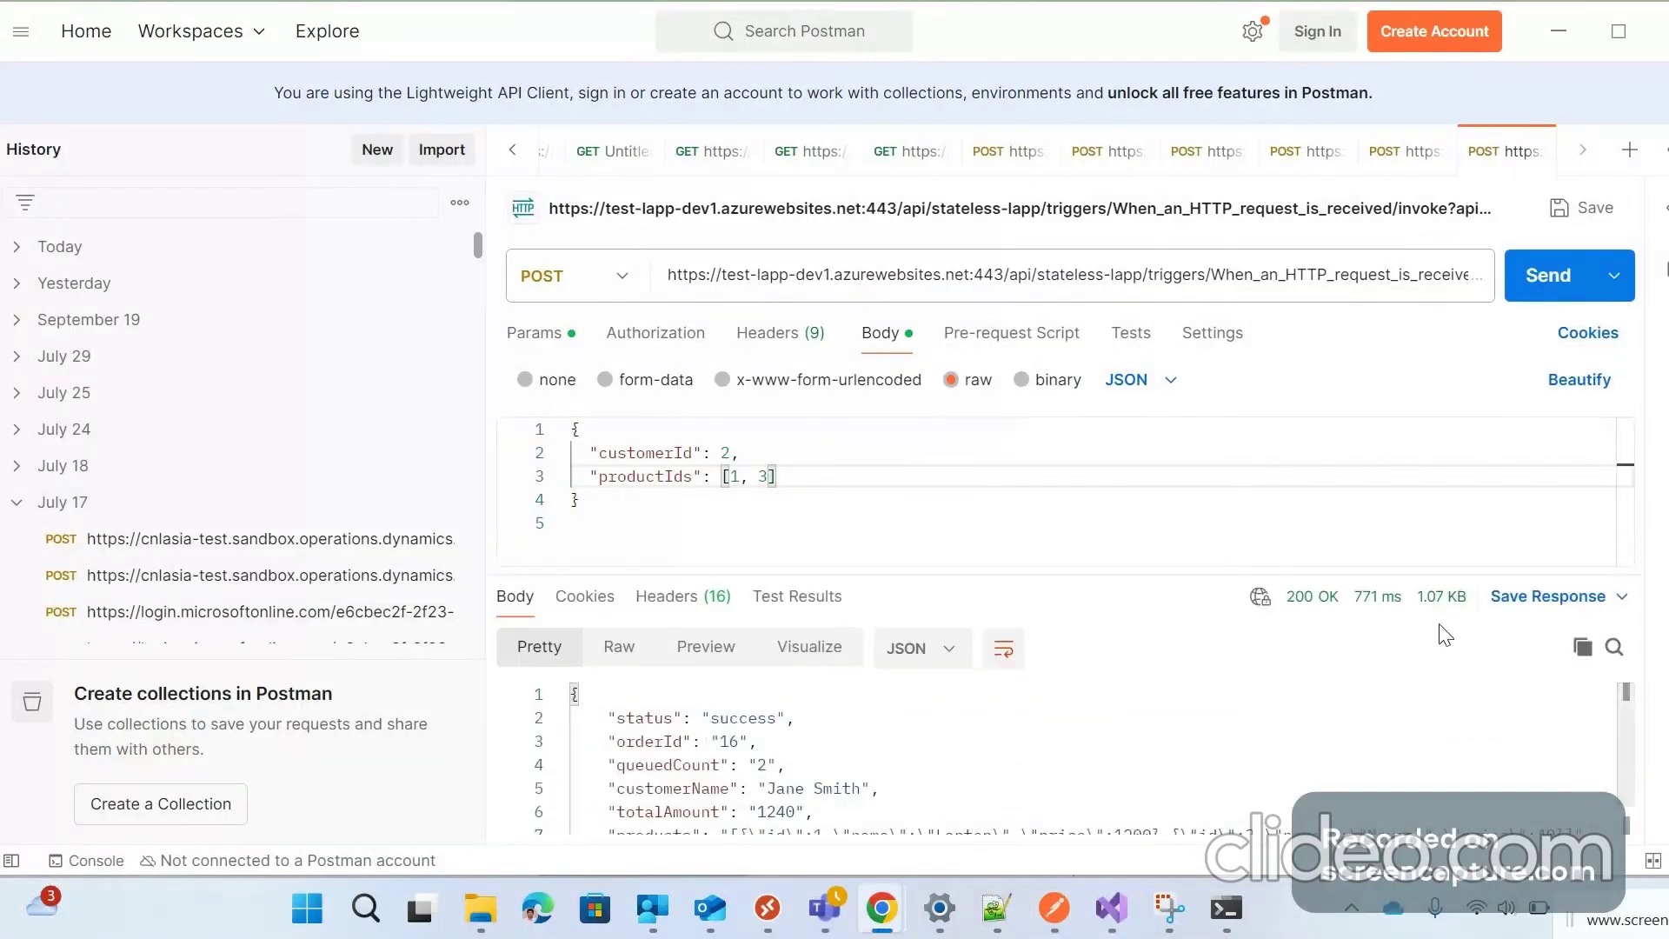
{"action": "mouse_move", "coordinate": [1311, 621]}
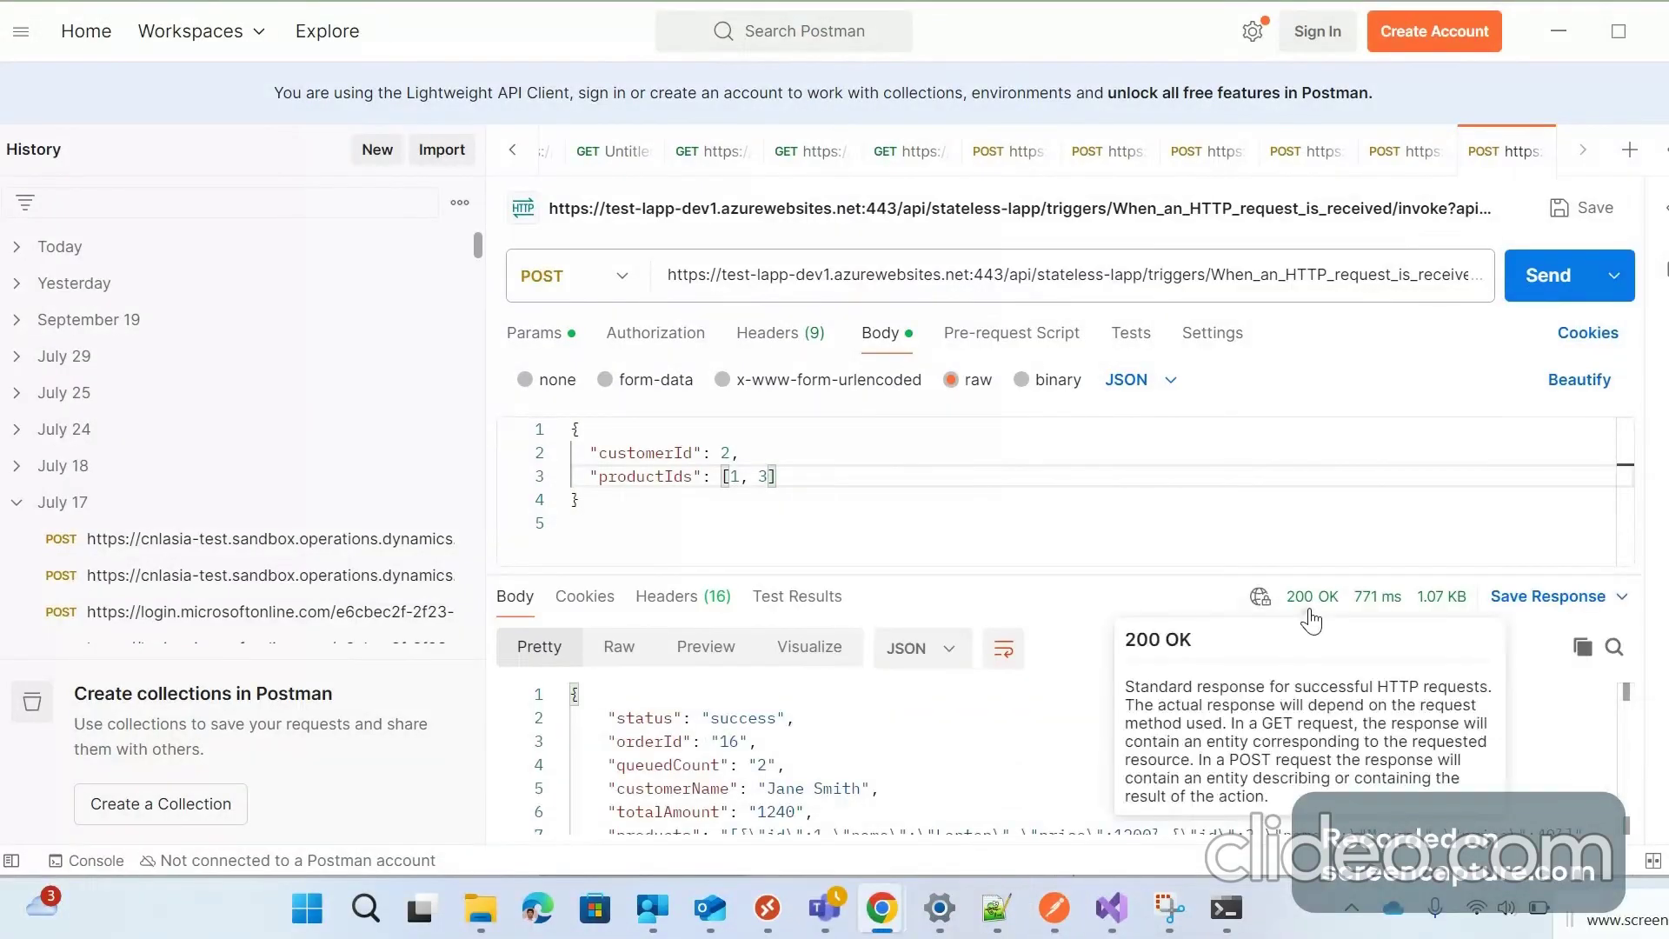
{"action": "left_click_drag", "start_coordinate": [946, 576], "coordinate": [946, 498]}
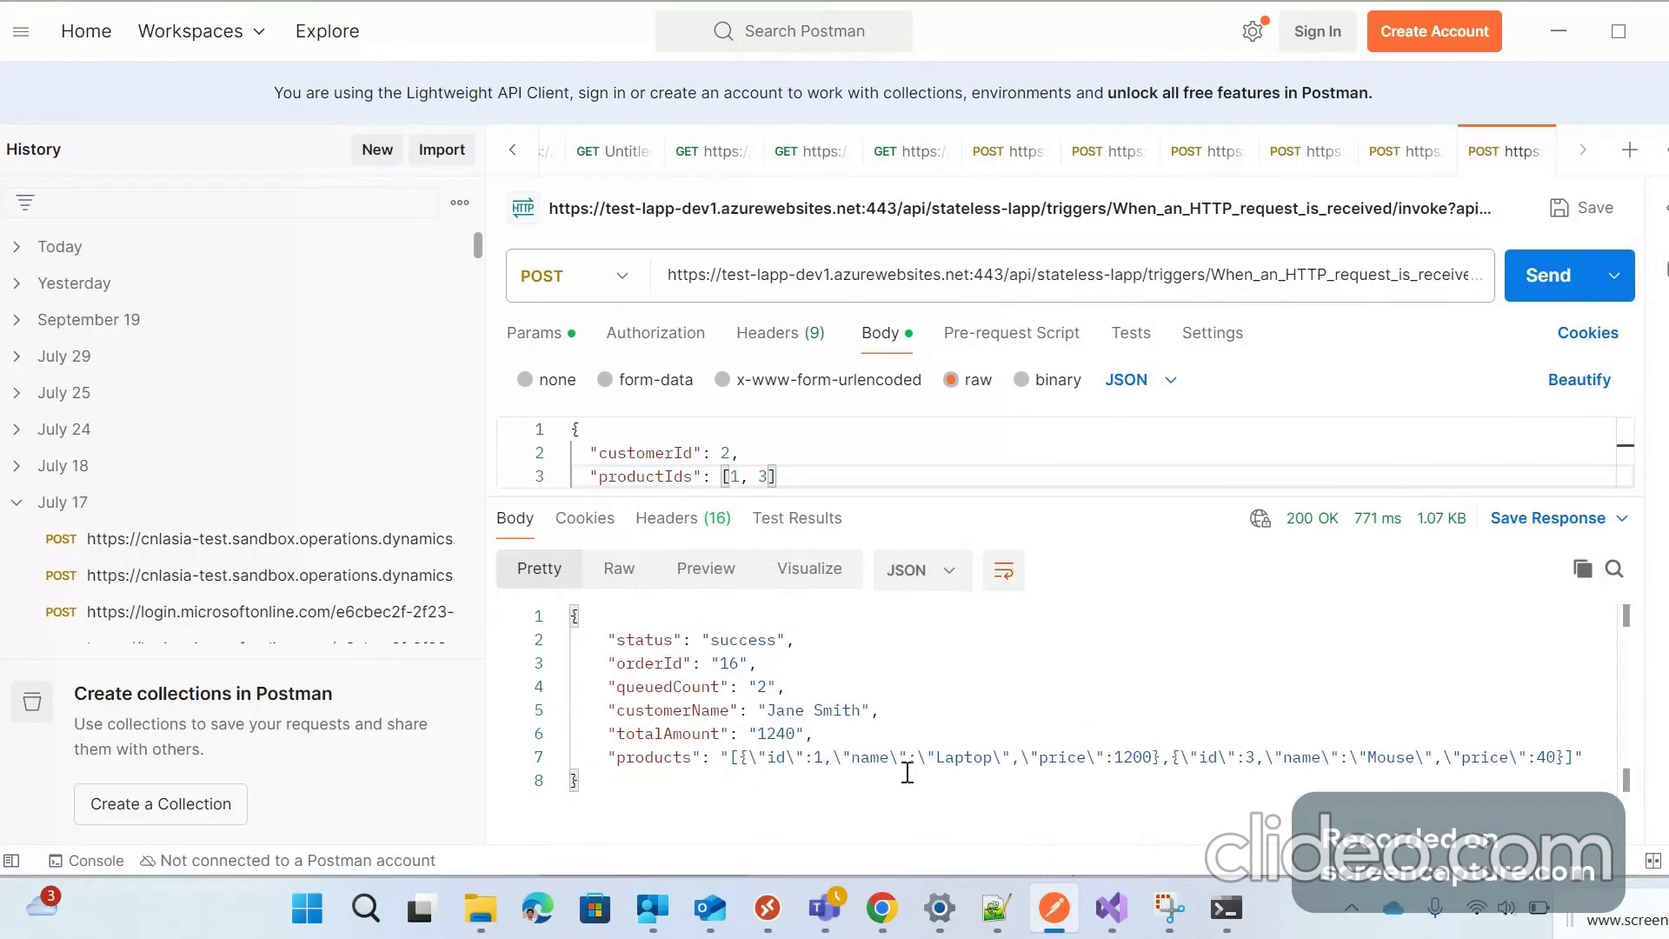
{"action": "left_click_drag", "start_coordinate": [1583, 920], "coordinate": [1337, 938]}
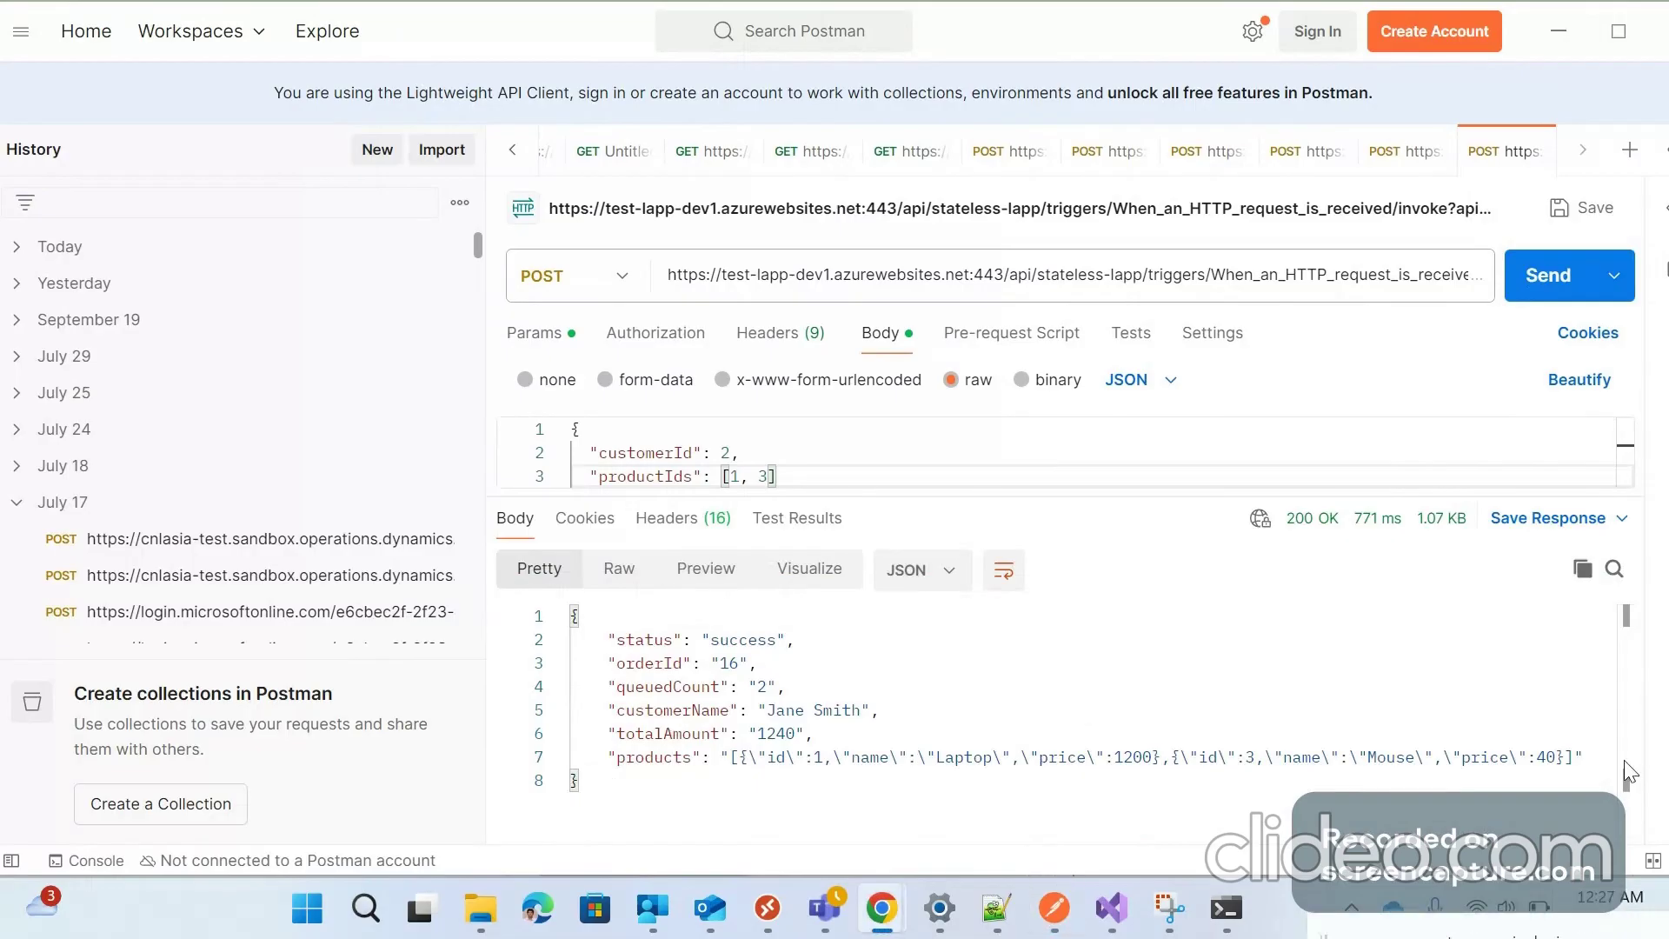
Open the latest run from Run history and confirm trigger, Scope, Compose, HTTP Place Order and Parse JSON succeeded
{"action": "mouse_move", "coordinate": [882, 908]}
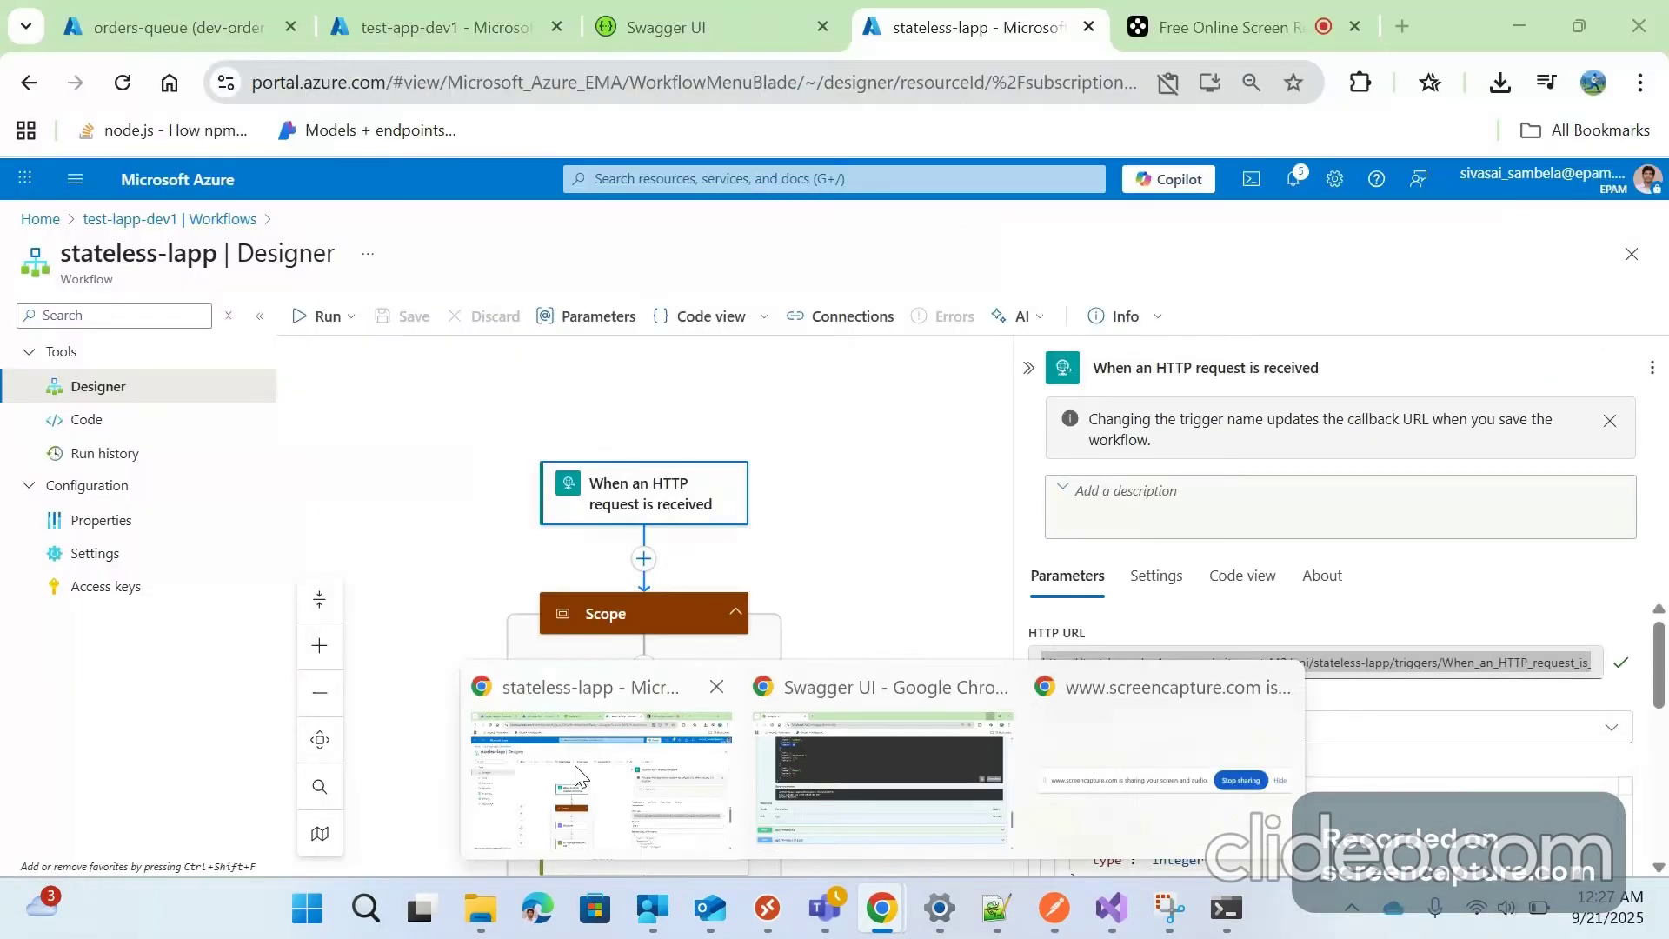
{"action": "left_click", "coordinate": [576, 775]}
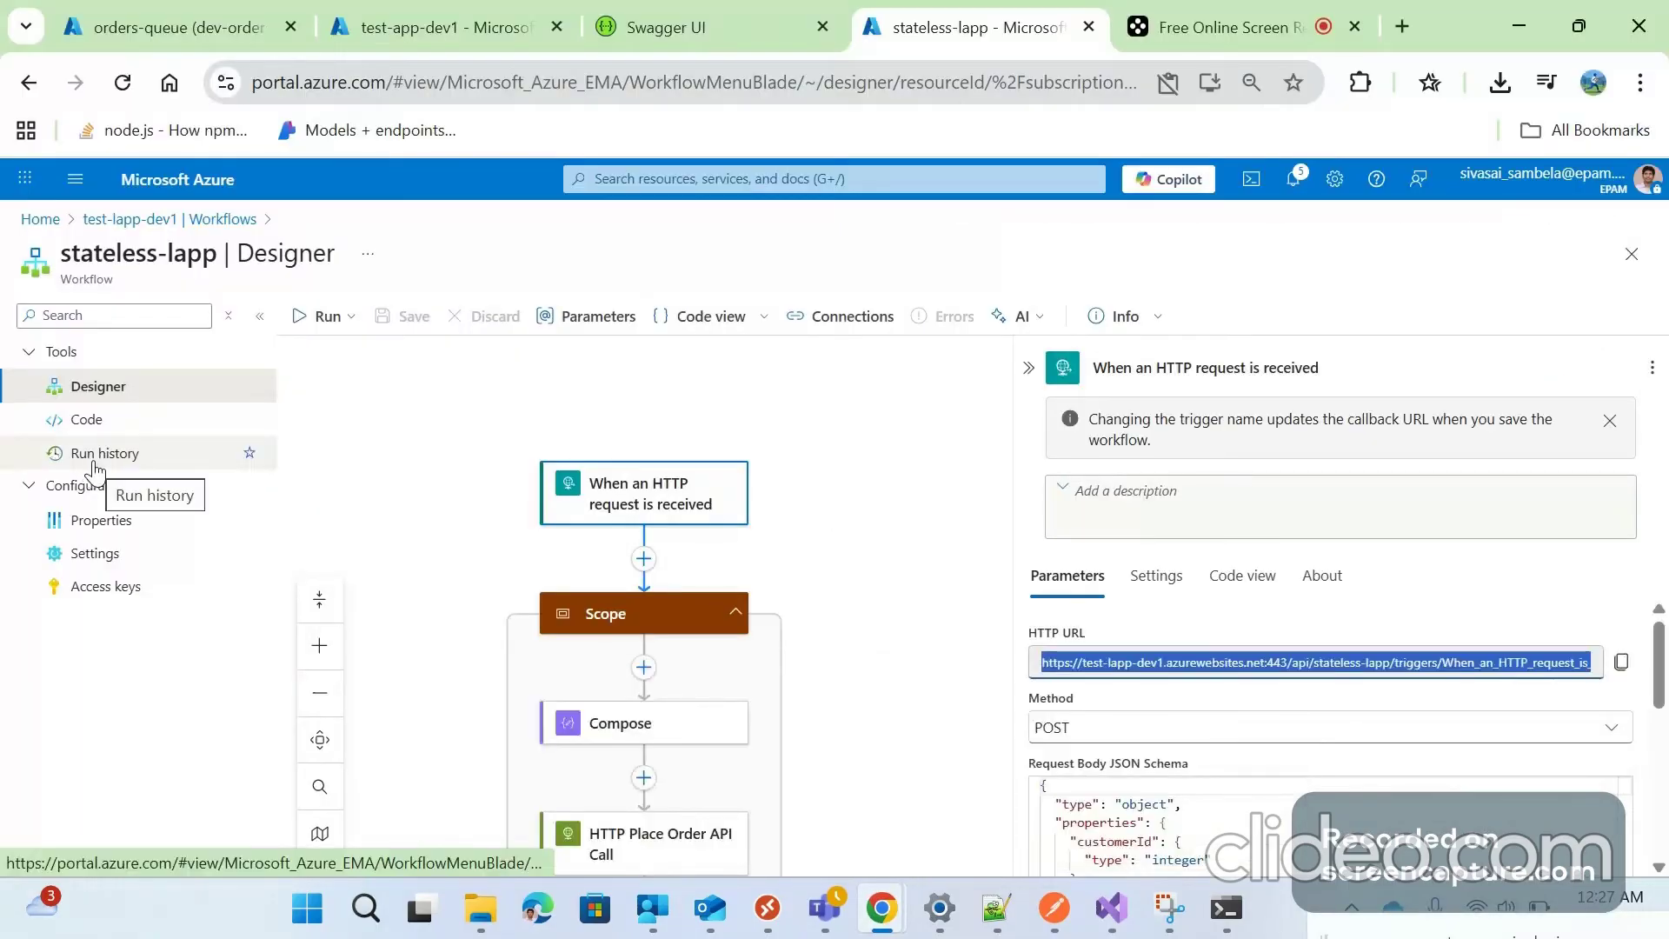
{"action": "left_click", "coordinate": [95, 456]}
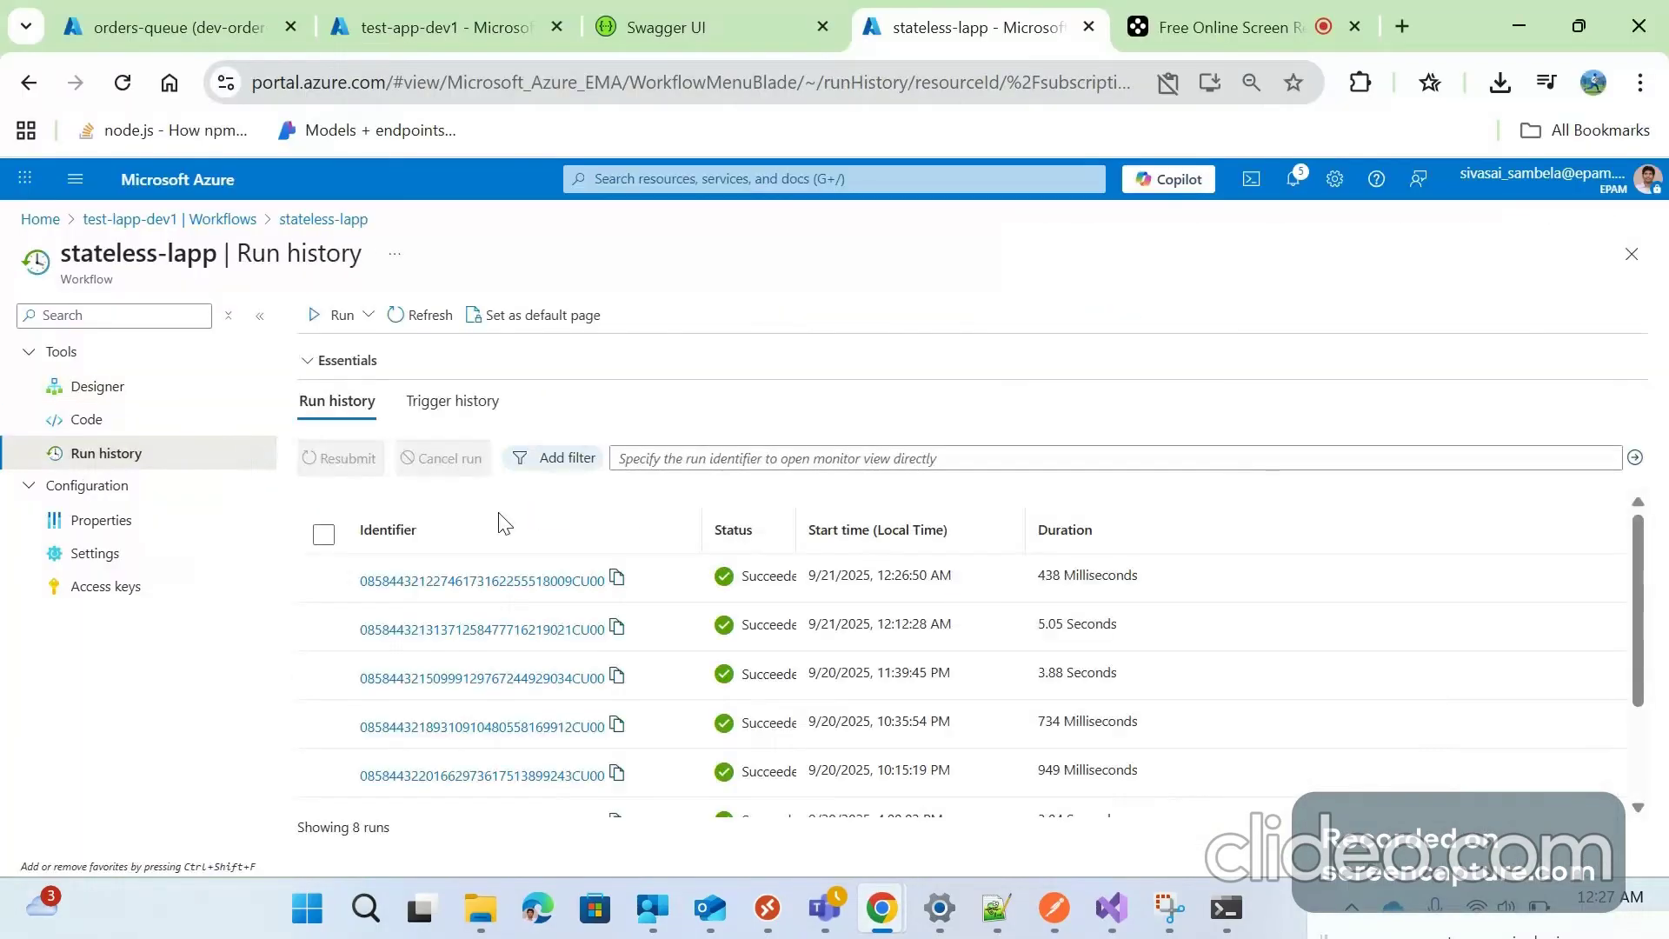
{"action": "left_click", "coordinate": [588, 598]}
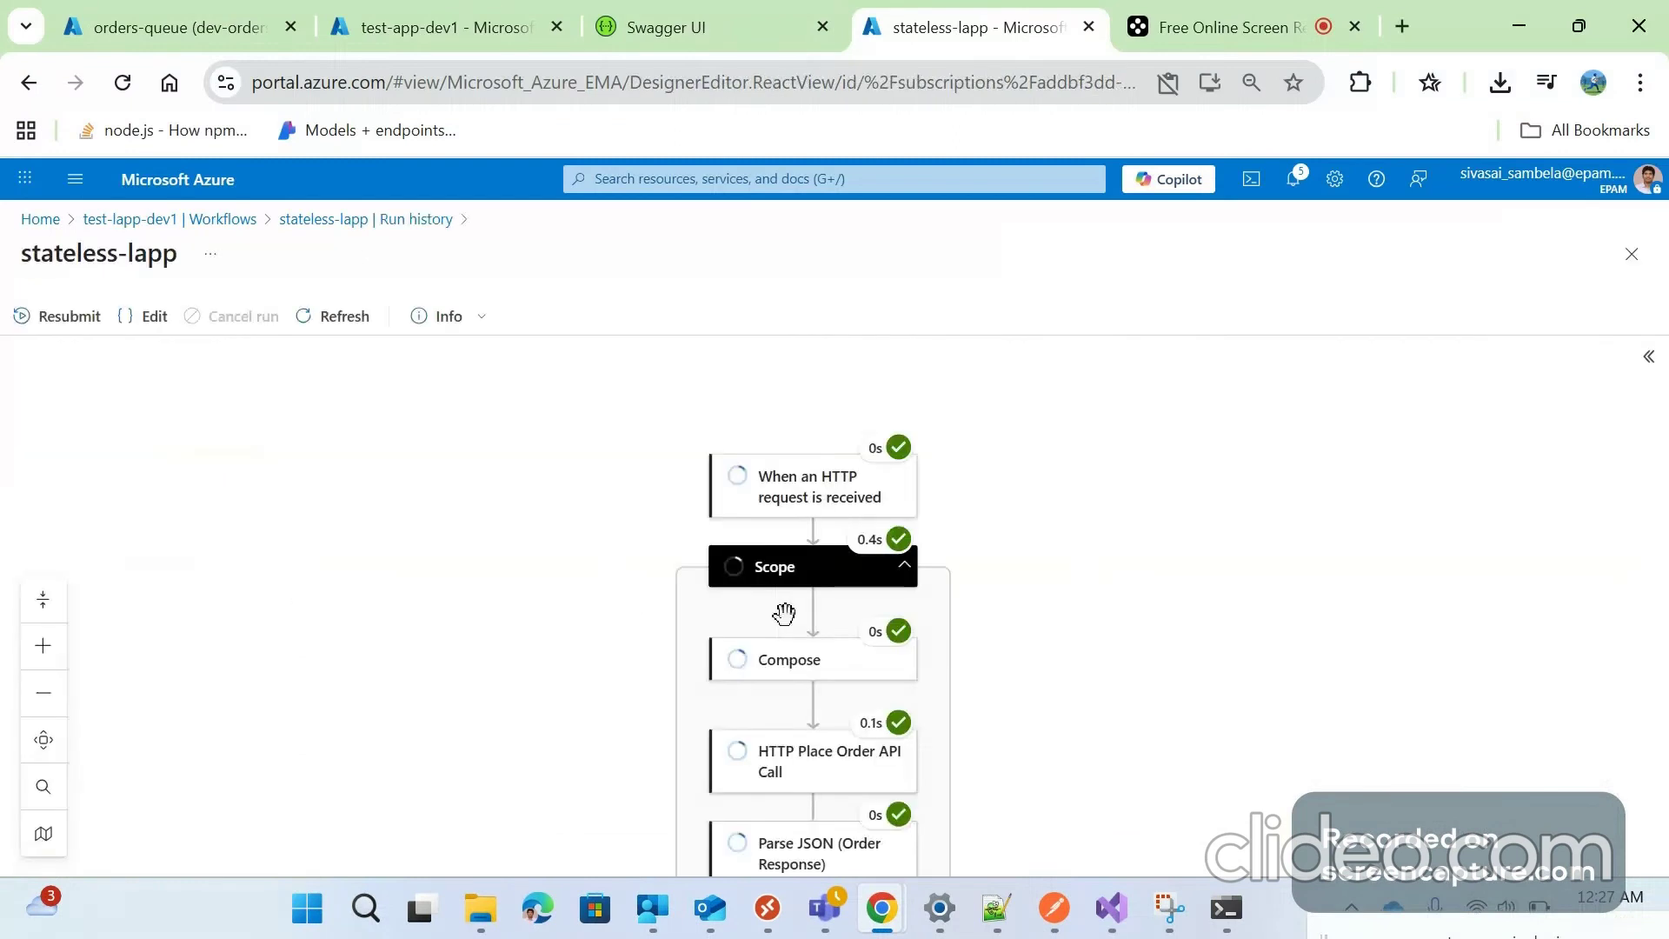
{"action": "scroll", "coordinate": [947, 678], "scroll_direction": "down", "scroll_amount": 5}
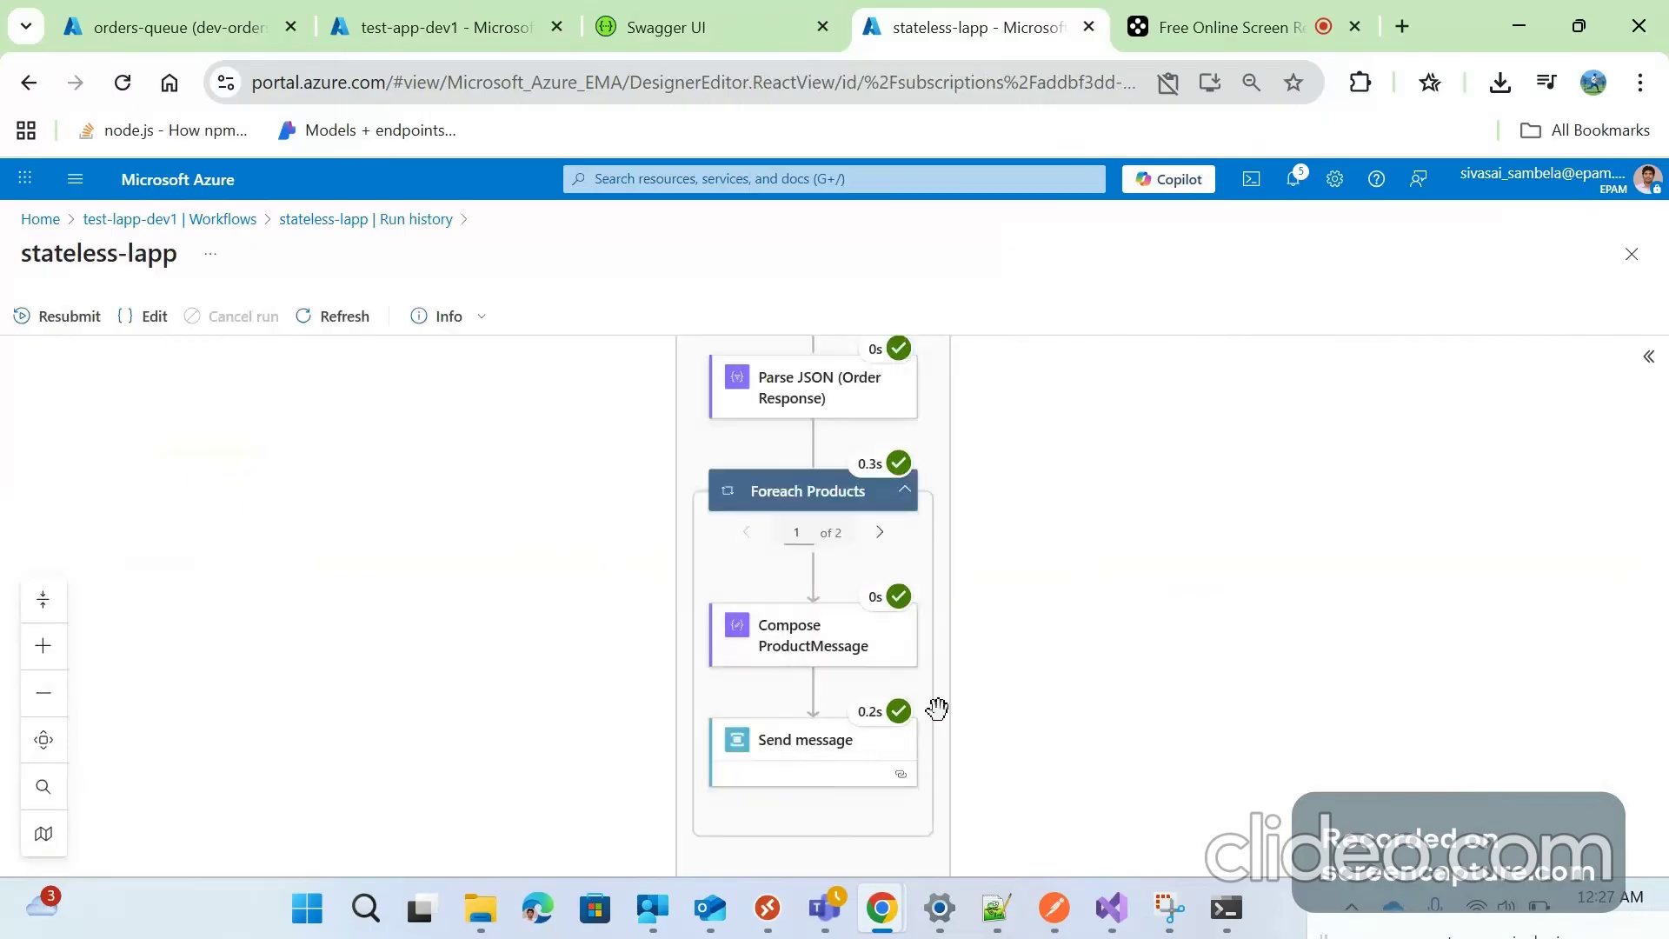
{"action": "scroll", "coordinate": [936, 708], "scroll_direction": "down", "scroll_amount": 5}
{"action": "scroll", "coordinate": [913, 698], "scroll_direction": "up", "scroll_amount": 4}
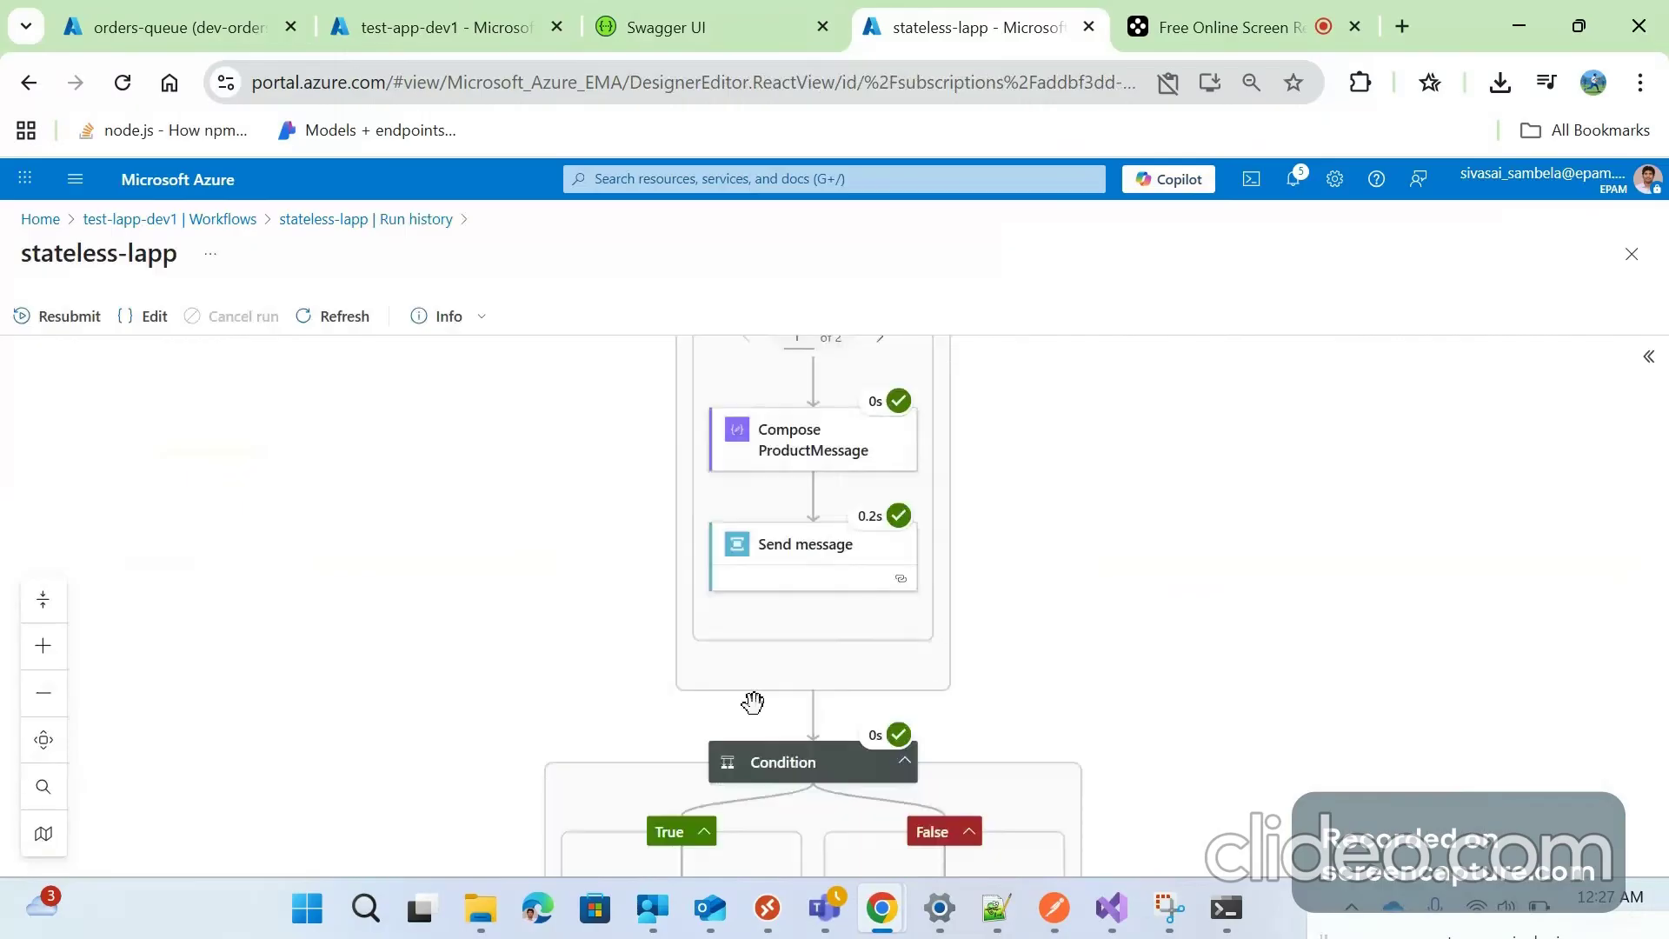
{"action": "scroll", "coordinate": [817, 592], "scroll_direction": "up", "scroll_amount": 5}
{"action": "scroll", "coordinate": [875, 532], "scroll_direction": "down", "scroll_amount": 1}
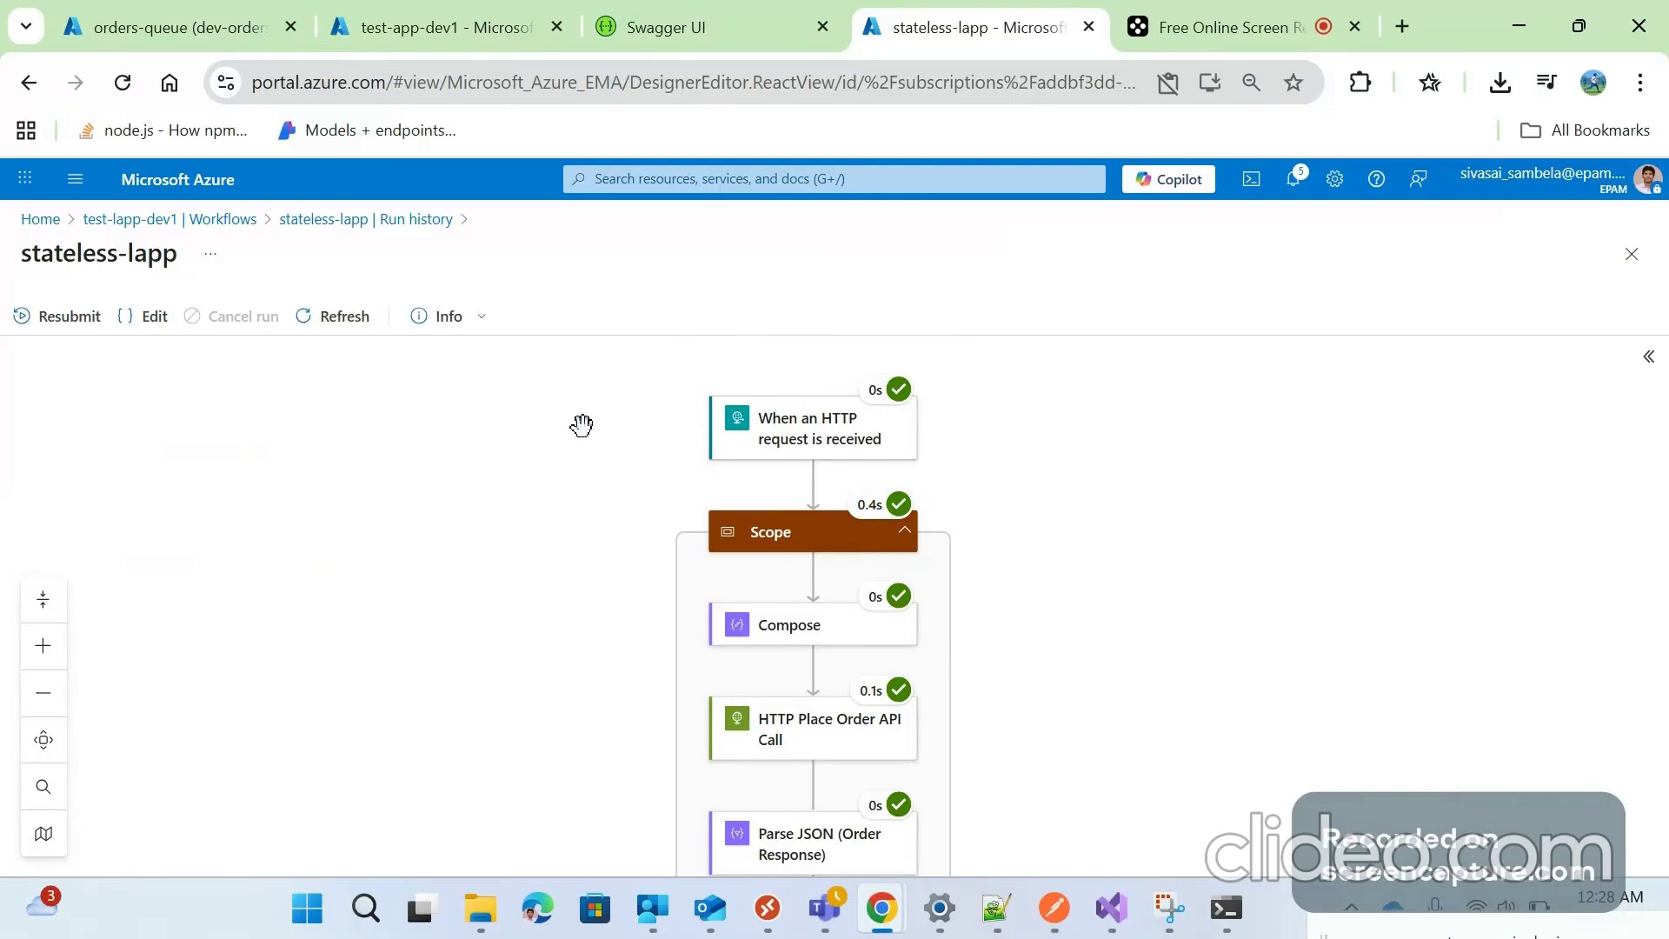
{"action": "left_click", "coordinate": [1116, 918]}
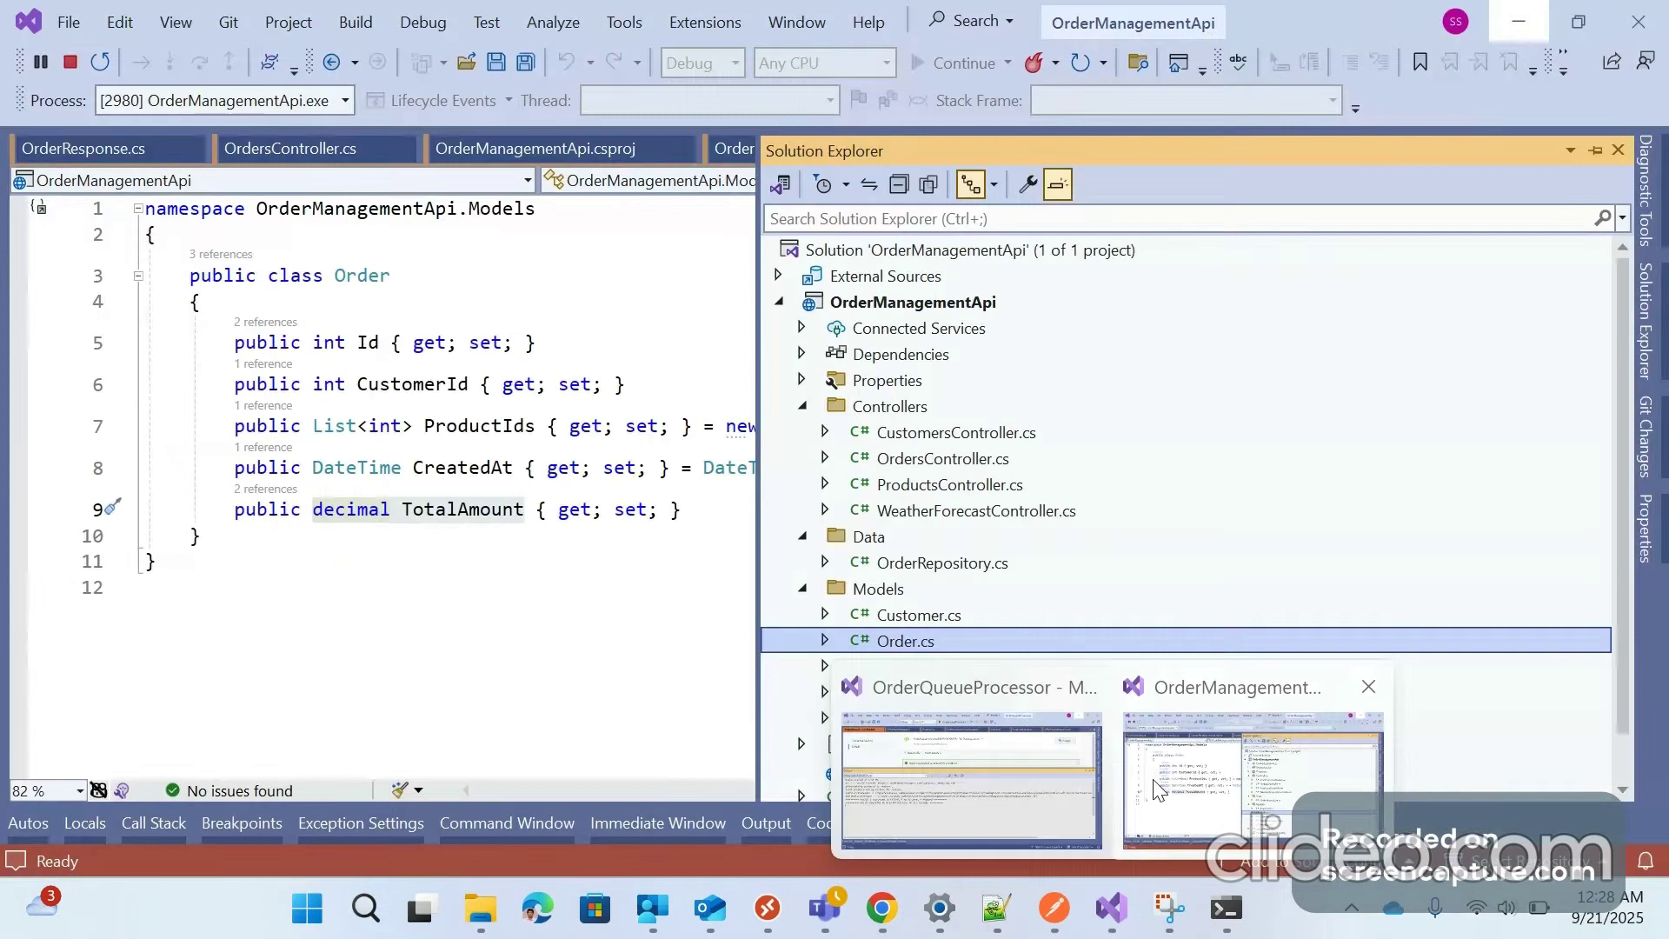
{"action": "left_click", "coordinate": [1156, 789]}
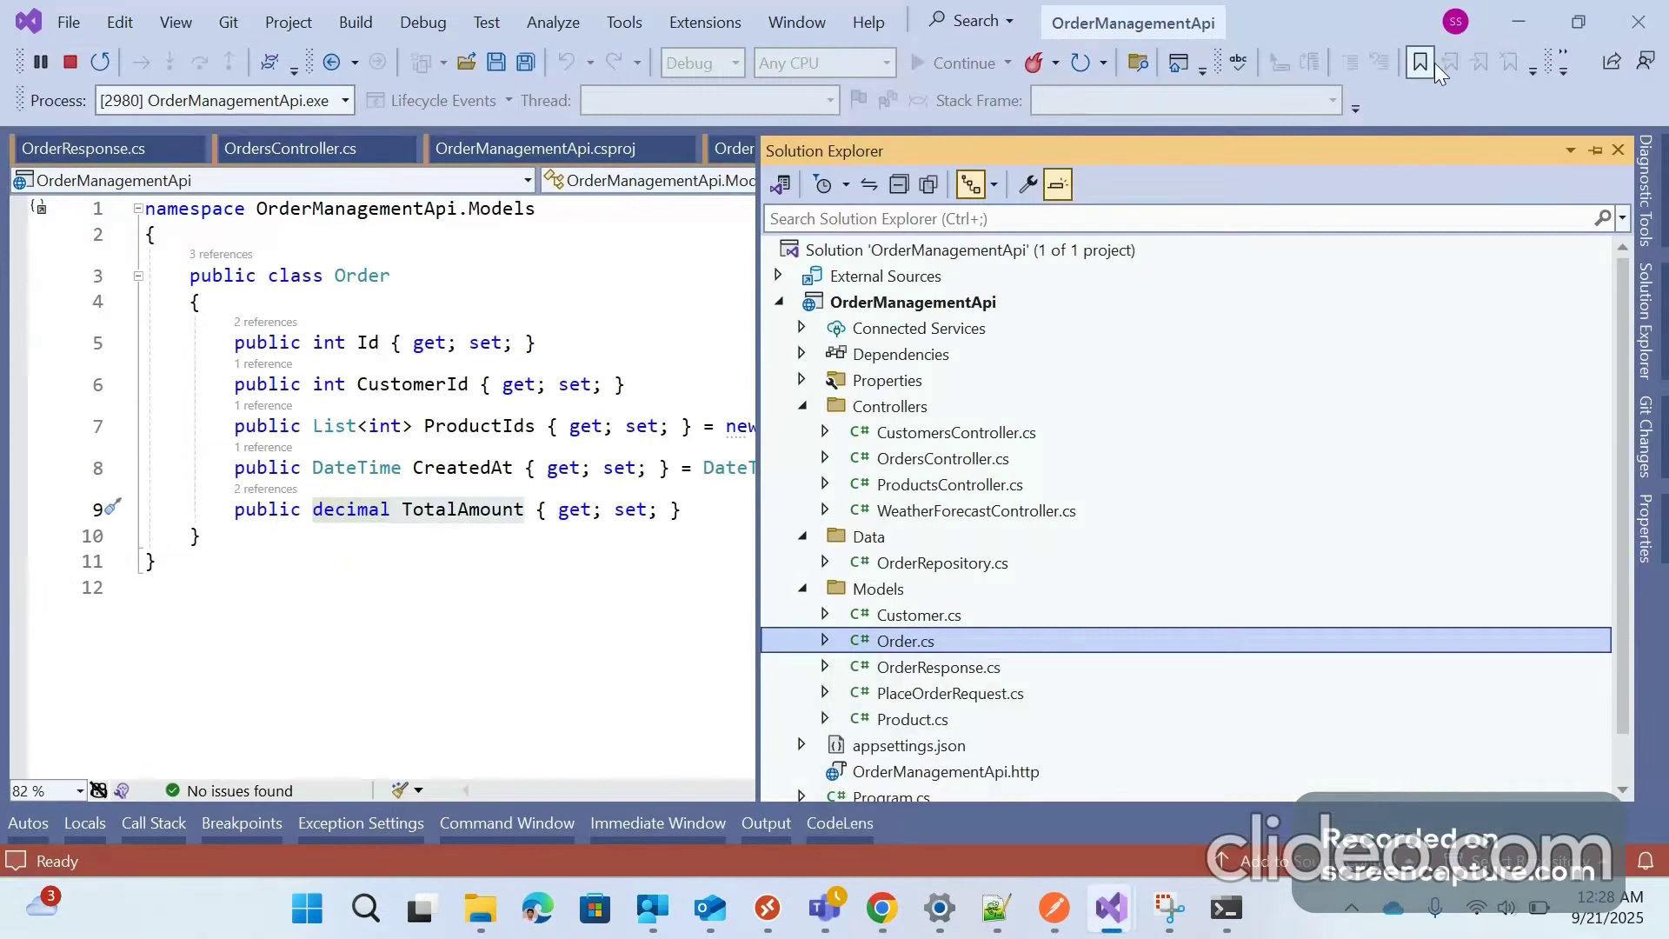
{"action": "left_click", "coordinate": [1514, 34]}
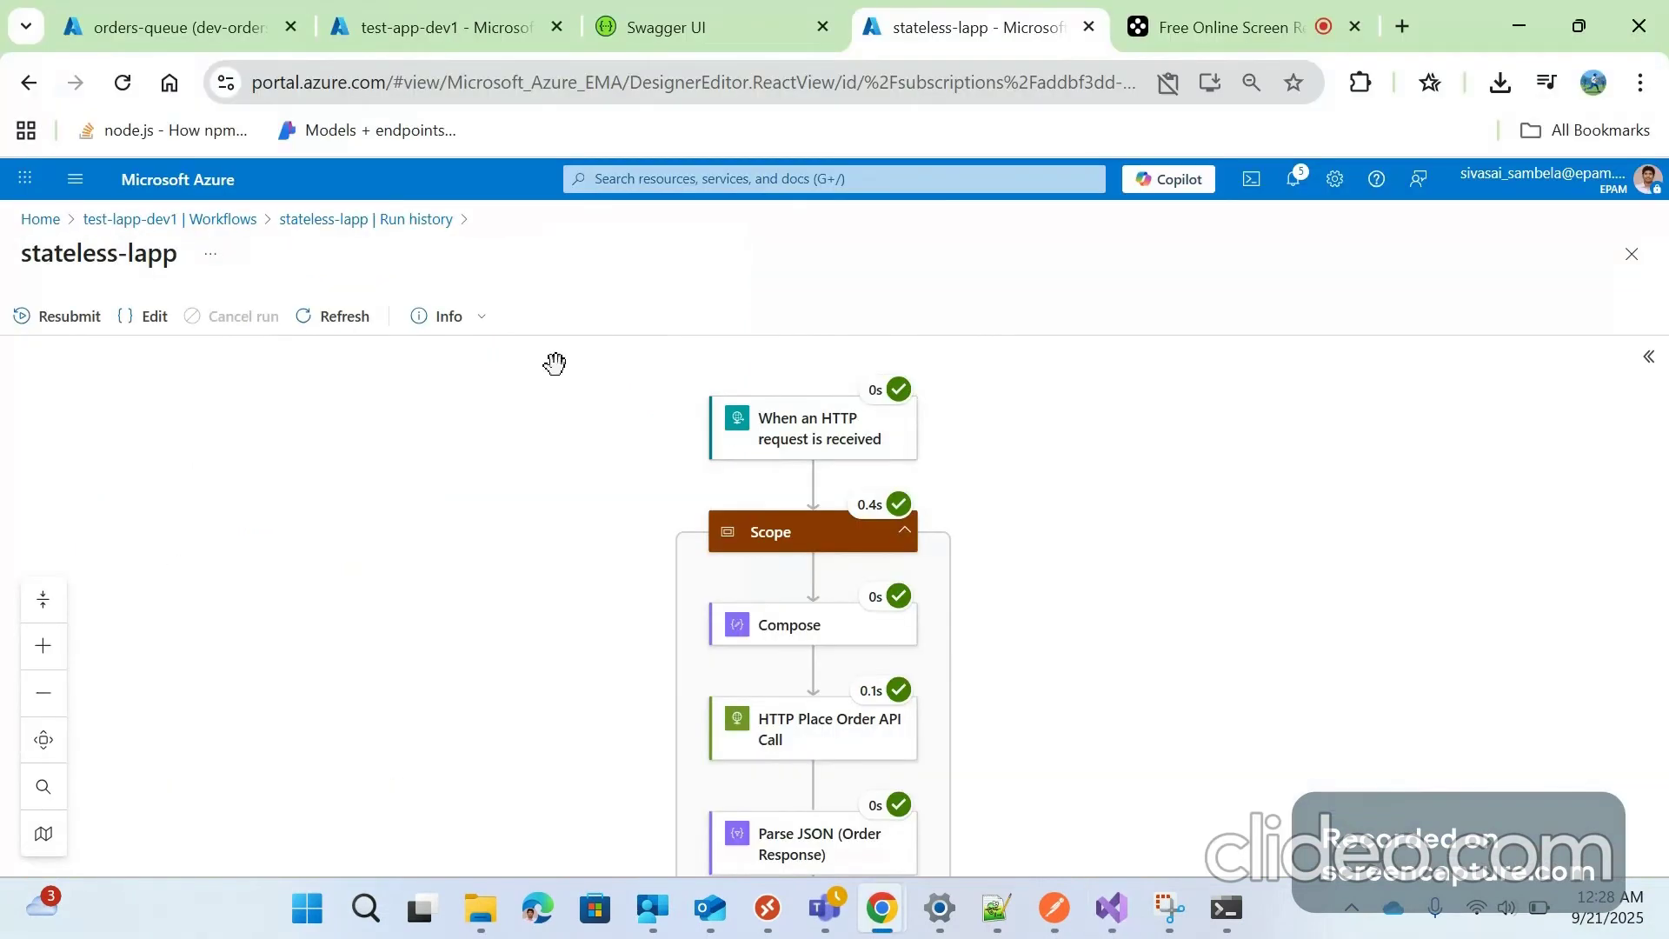